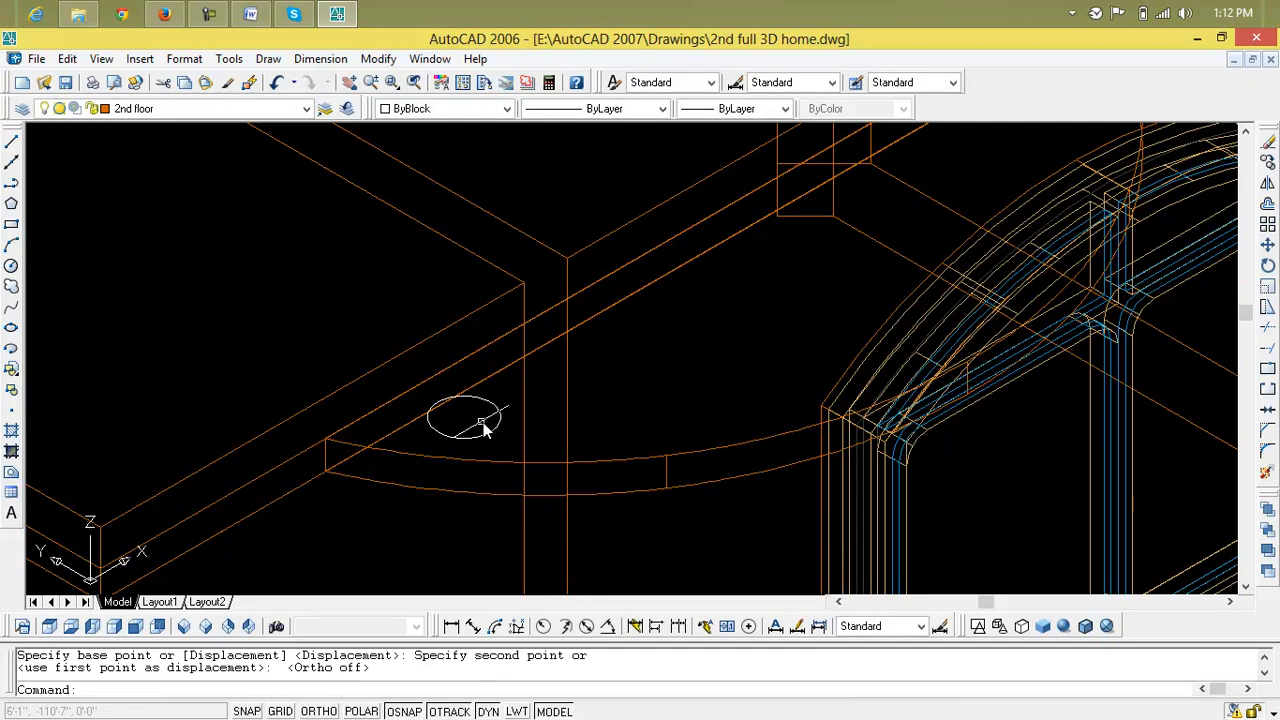
# - Delete the circle drawn beside the curved edge of the projecting roof slab
pyautogui.press('Escape')
pyautogui.press('Escape')
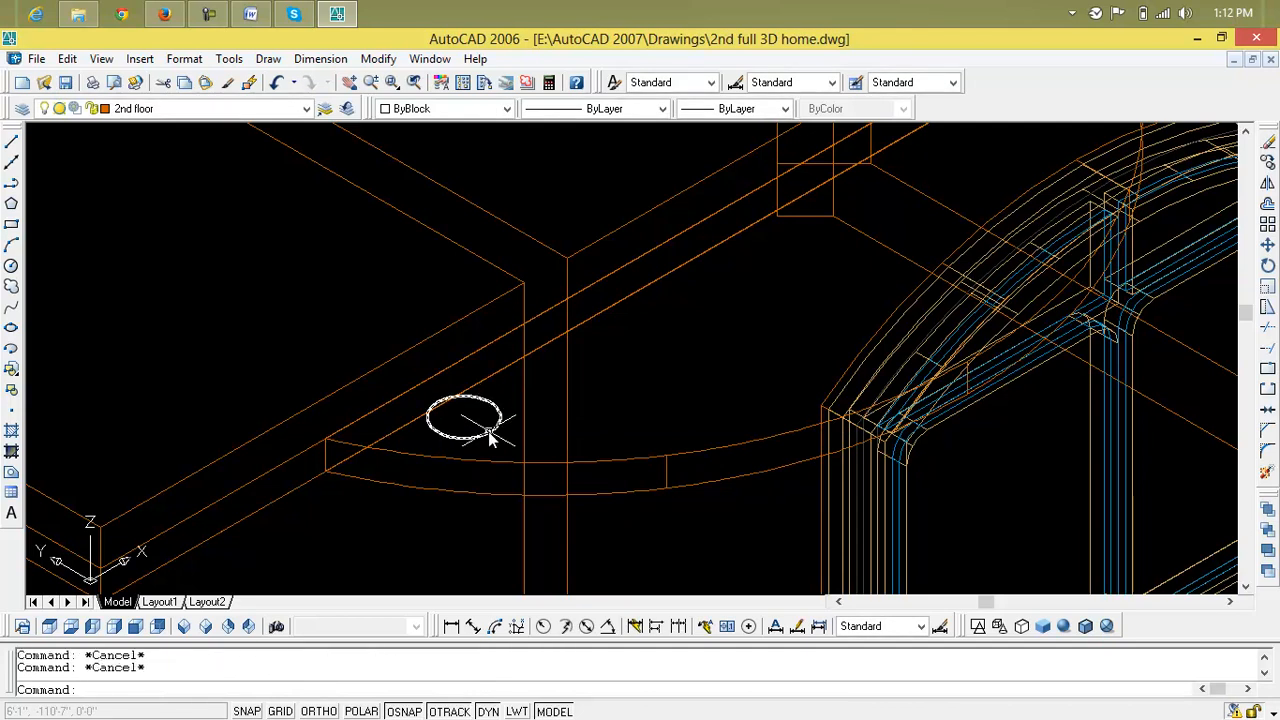
pyautogui.click(493, 435)
pyautogui.click(490, 433)
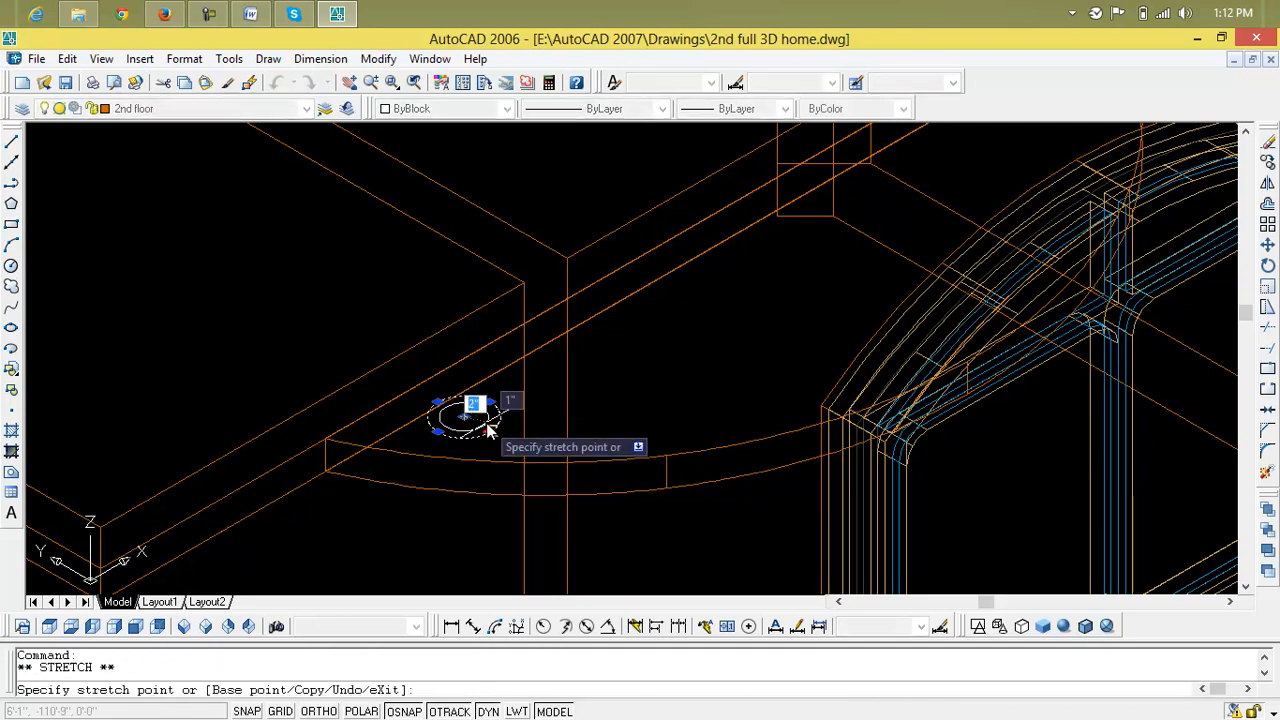
pyautogui.click(499, 432)
pyautogui.press('Escape')
pyautogui.press('Escape')
pyautogui.click(490, 433)
pyautogui.press('Delete')
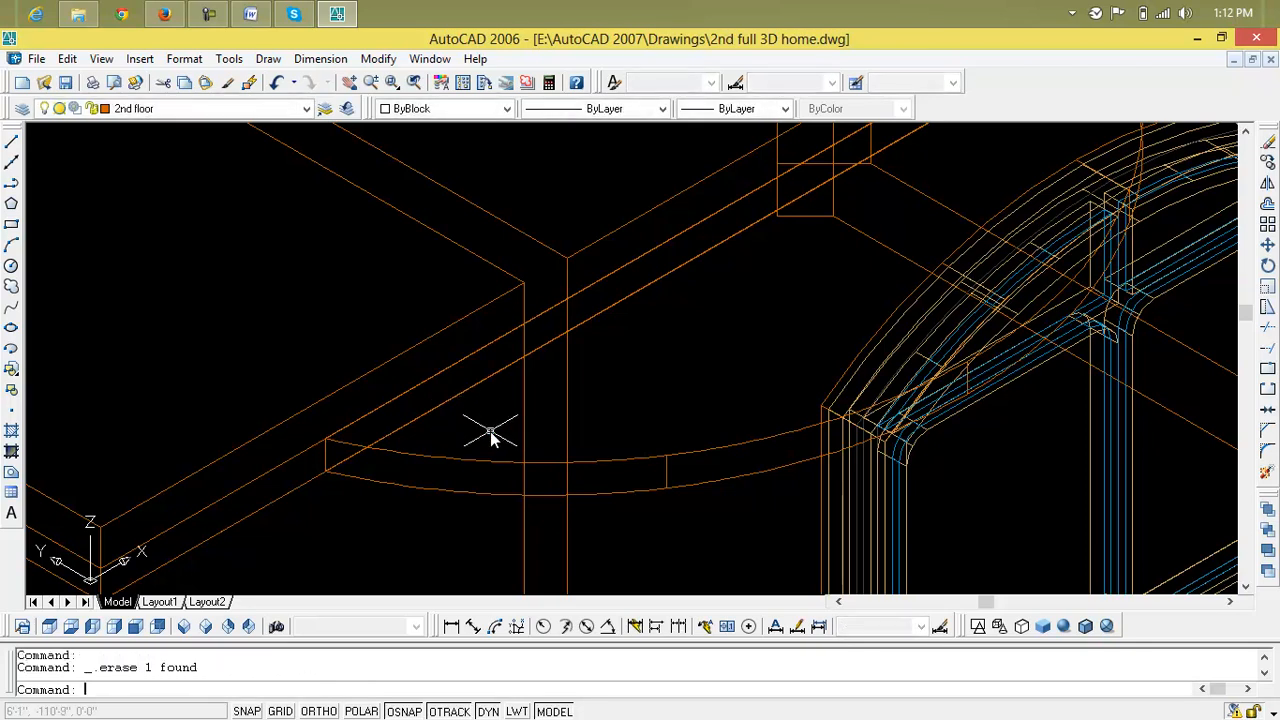
# - Draw a circle of about 3" radius centred on the lower curved edge of the projecting slab
pyautogui.write('c')
pyautogui.press('Return')
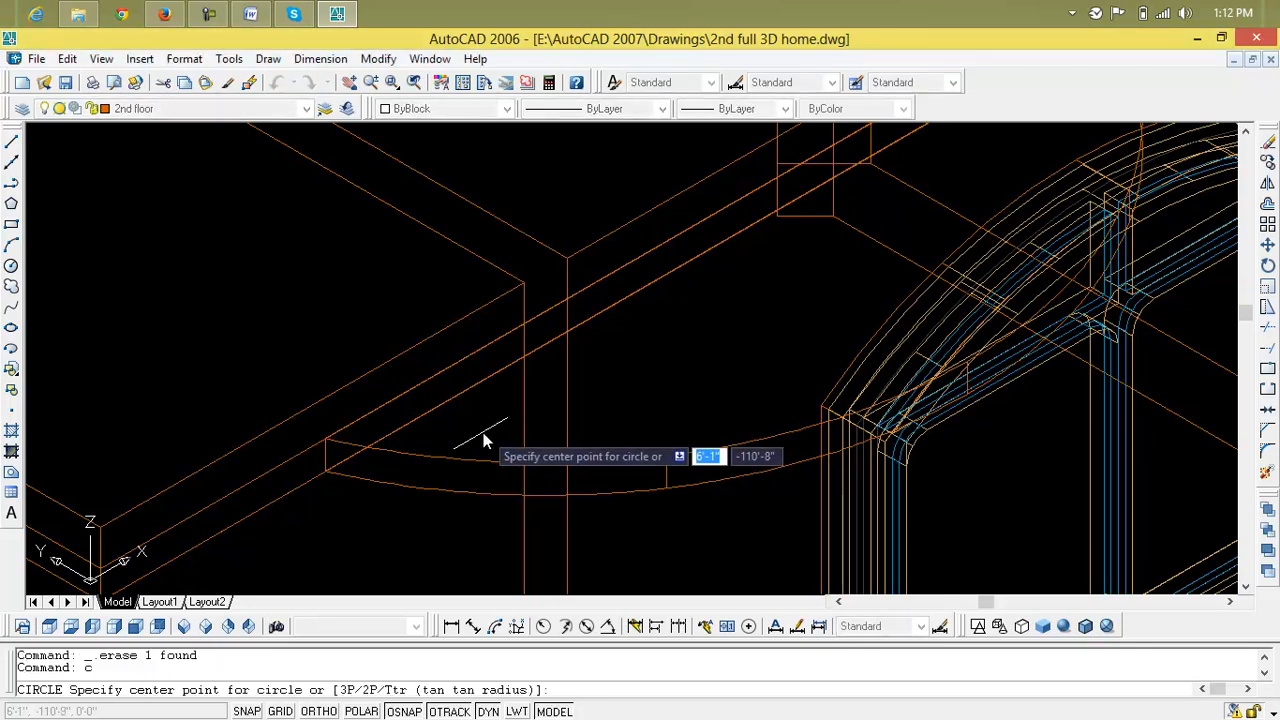
pyautogui.click(418, 484)
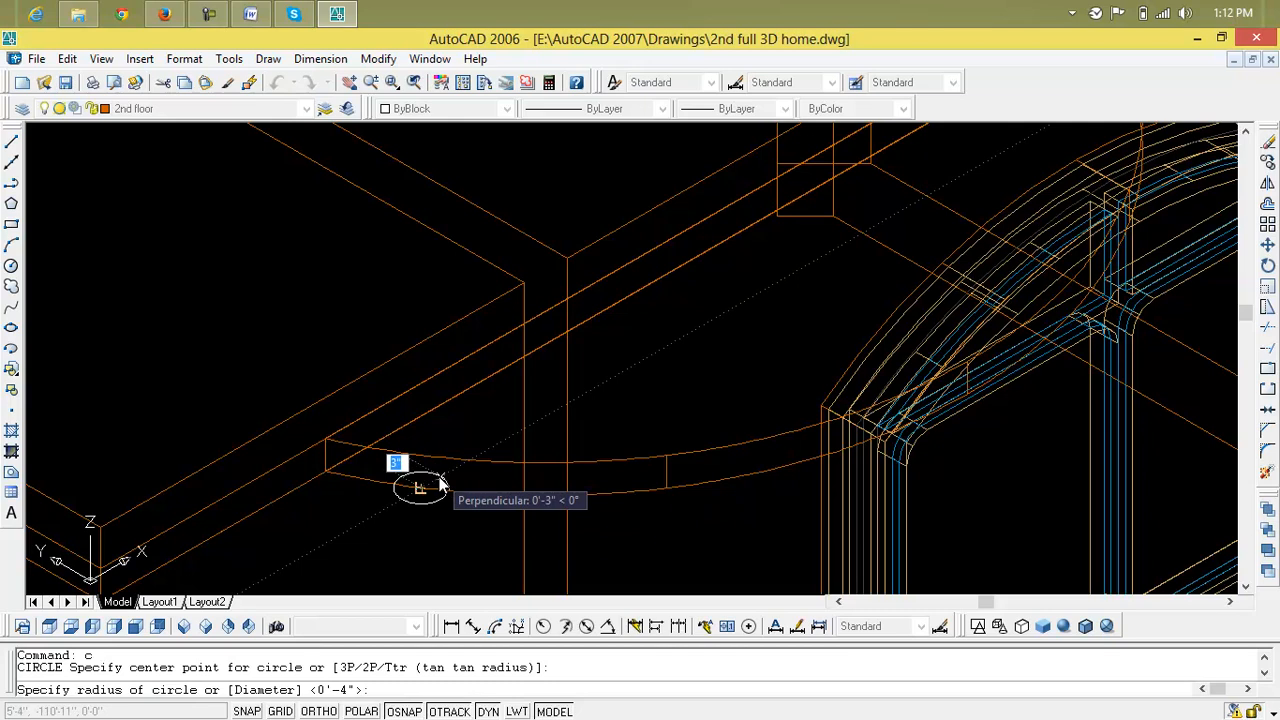
pyautogui.click(441, 485)
pyautogui.press('Escape')
pyautogui.press('Escape')
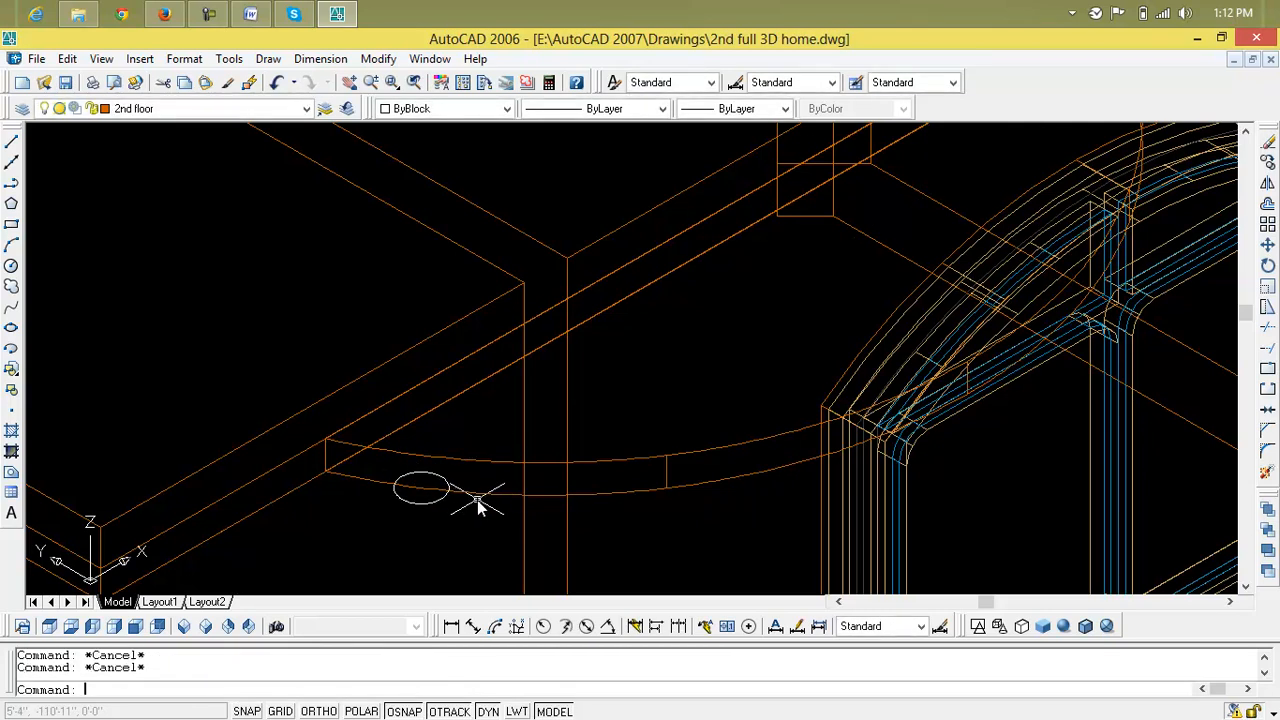
# - Move the circle by its centre from the slab's lower curved edge up to its upper curved edge
pyautogui.write('m')
pyautogui.press('Return')
pyautogui.click(435, 504)
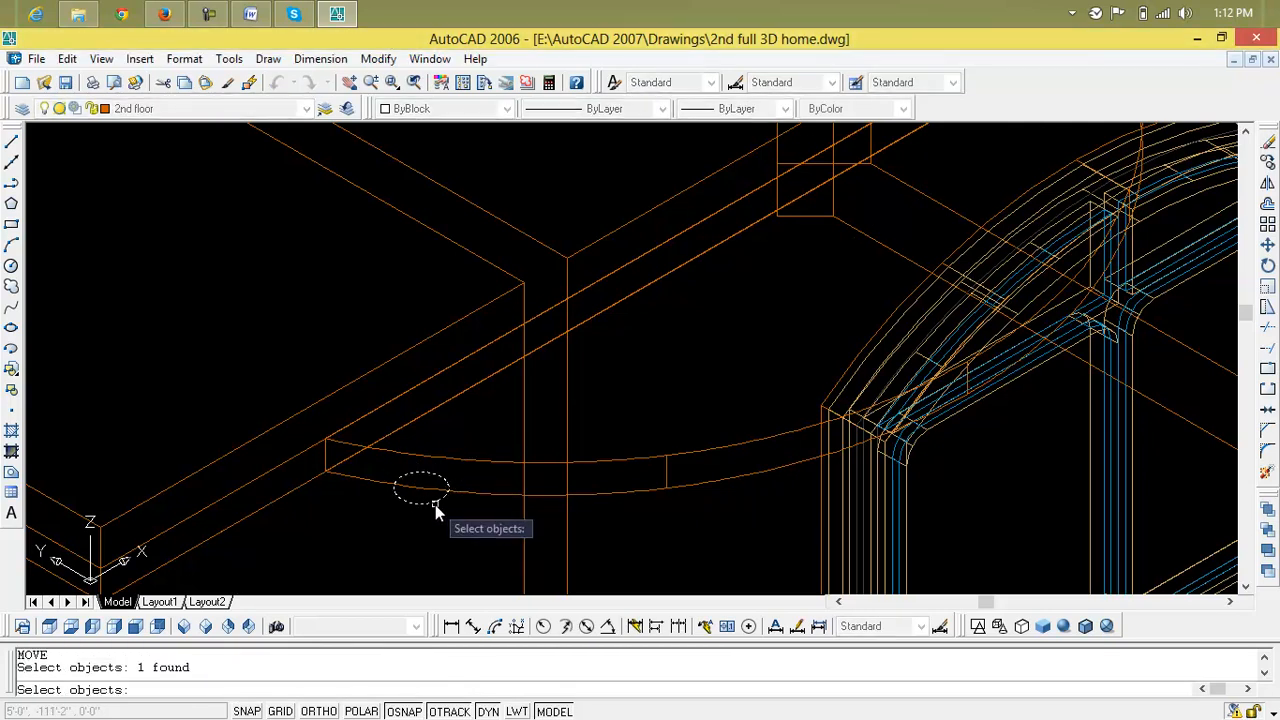
pyautogui.press('Return')
pyautogui.click(418, 490)
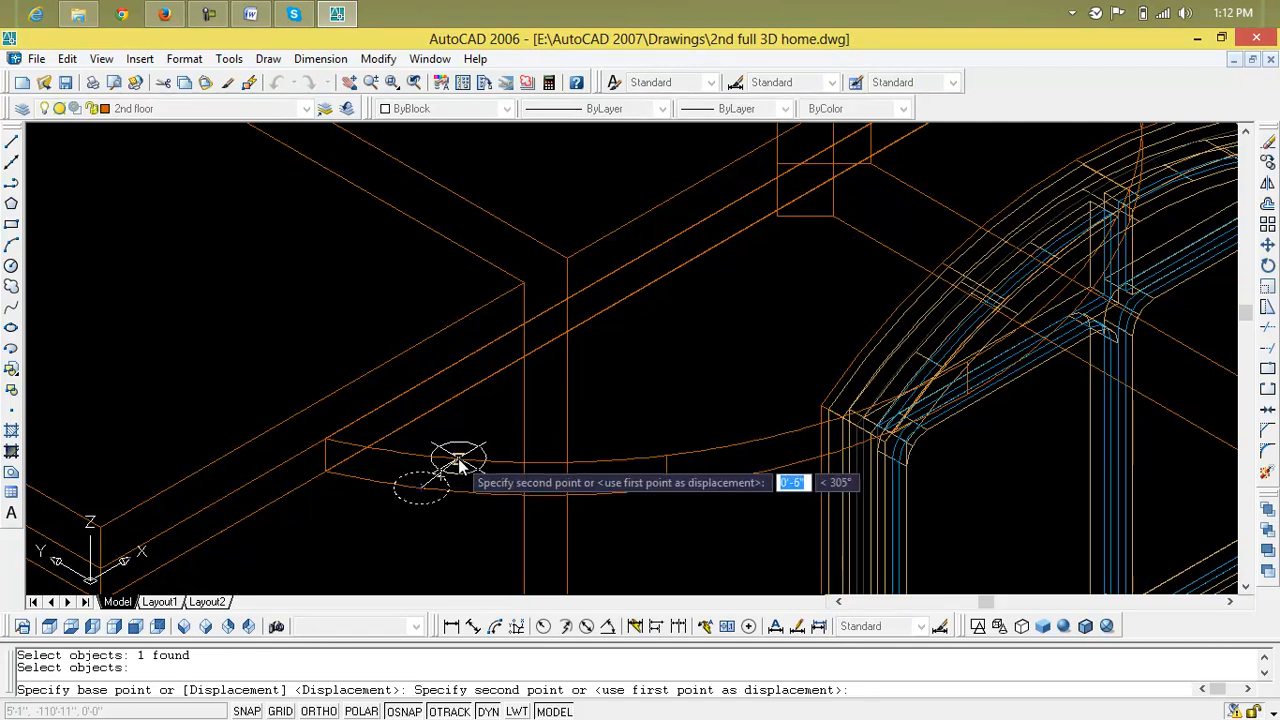
pyautogui.click(458, 461)
pyautogui.scroll(-2, 483, 495)
pyautogui.moveTo(481, 493); pyautogui.dragTo(461, 501, button='middle')
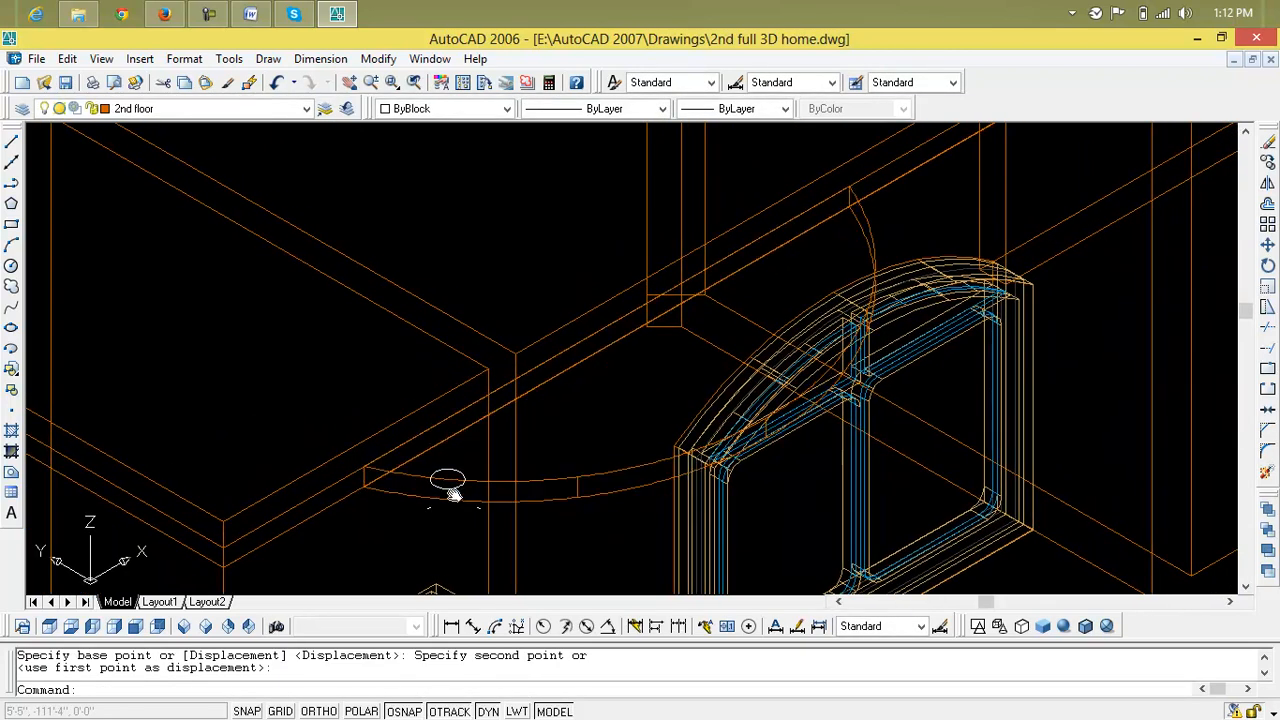
pyautogui.scroll(3, 459, 498)
pyautogui.press('Escape')
pyautogui.press('Escape')
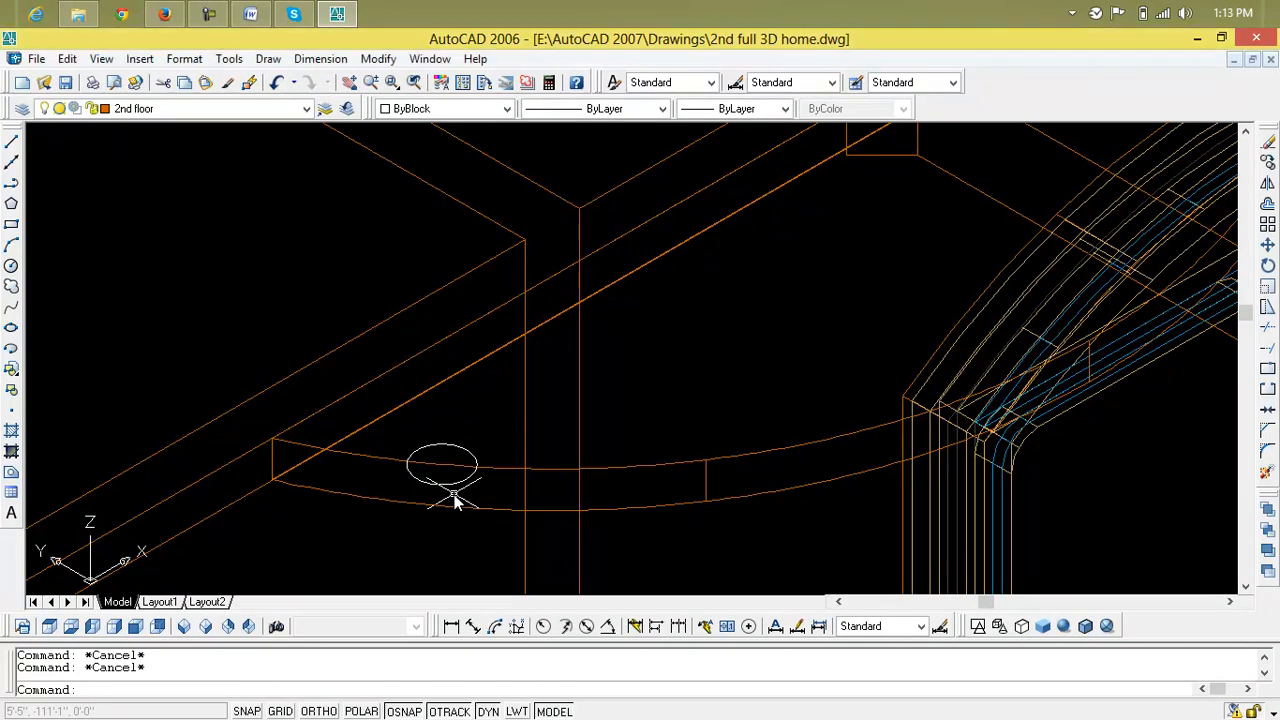
# - Try to copy the circle freehand to the far end of the same curved slab, and erase that copy
pyautogui.press('Return')
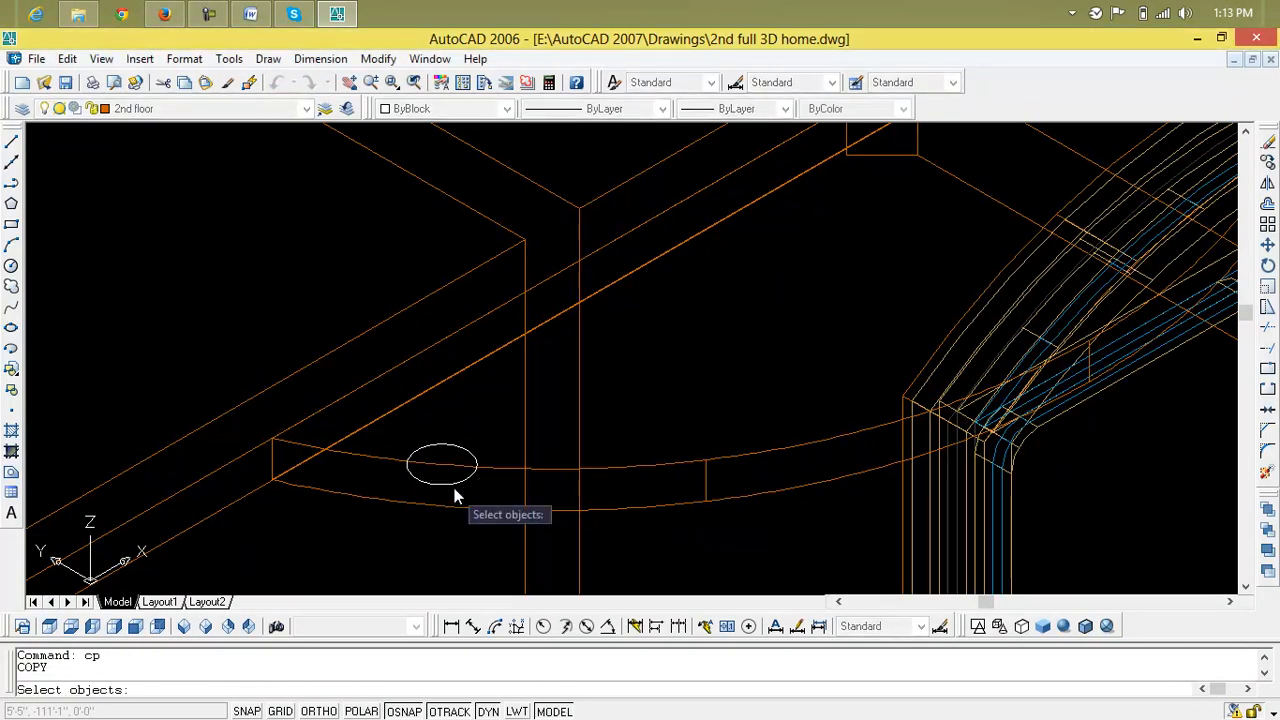
pyautogui.click(454, 490)
pyautogui.press('Return')
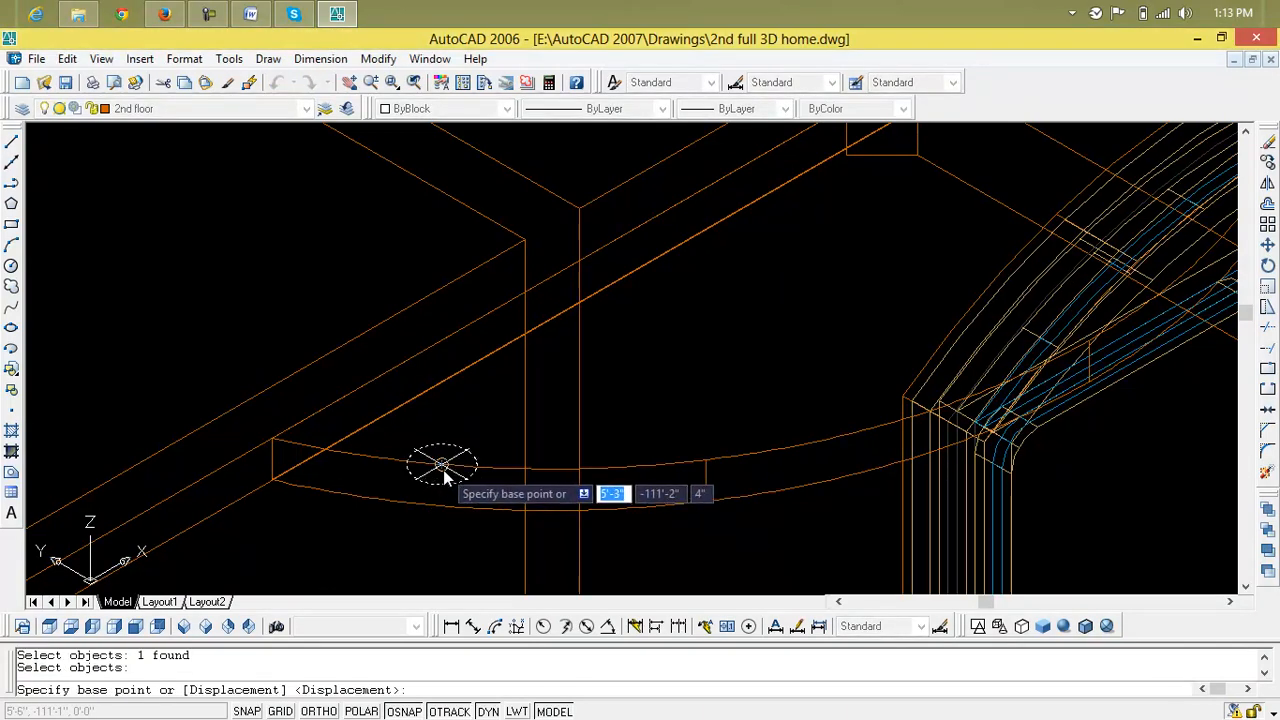
pyautogui.click(443, 467)
pyautogui.scroll(-2, 443, 467)
pyautogui.moveTo(914, 316); pyautogui.dragTo(848, 340, button='middle')
pyautogui.scroll(4, 637, 371)
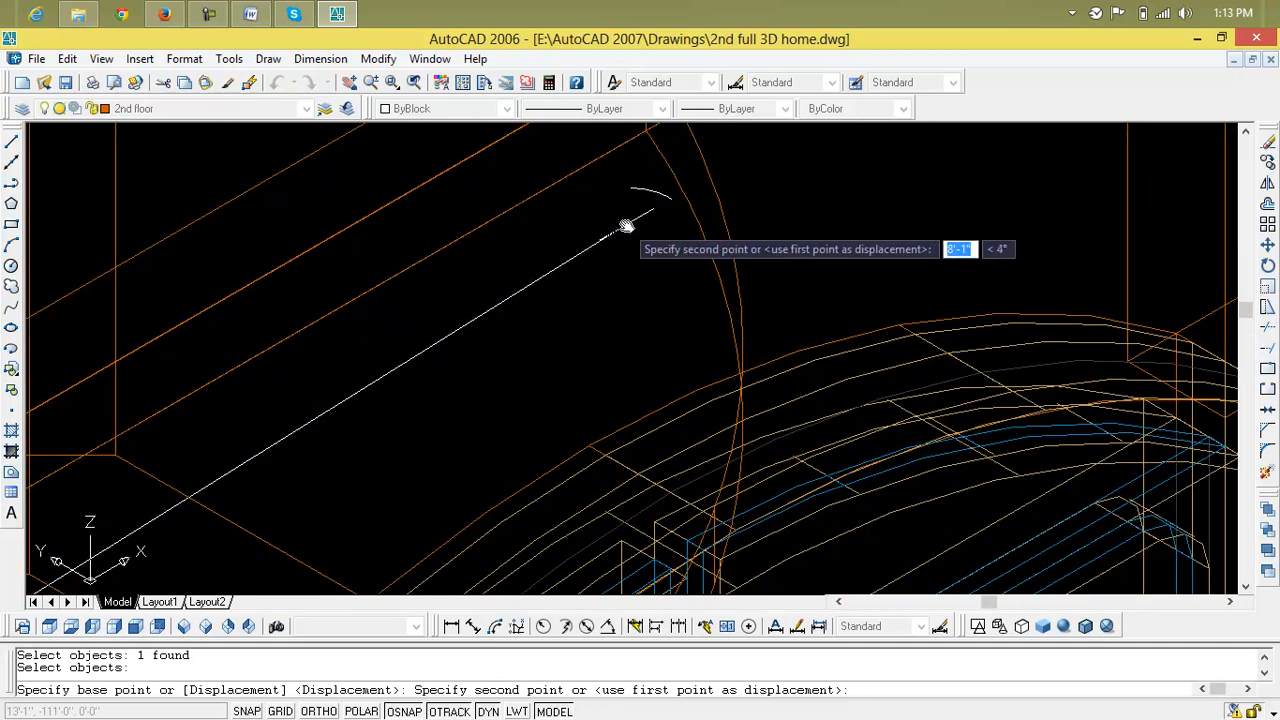
pyautogui.click(621, 222)
pyautogui.scroll(-3, 623, 226)
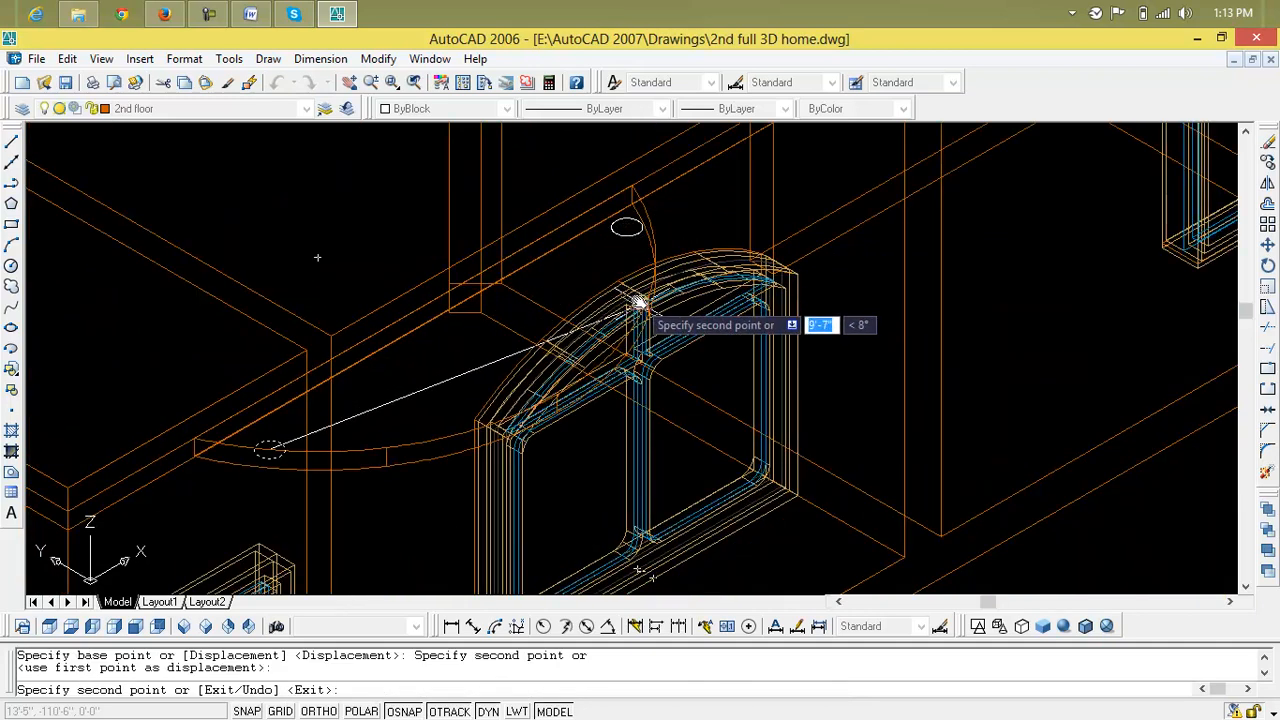
pyautogui.press('Escape')
pyautogui.press('Escape')
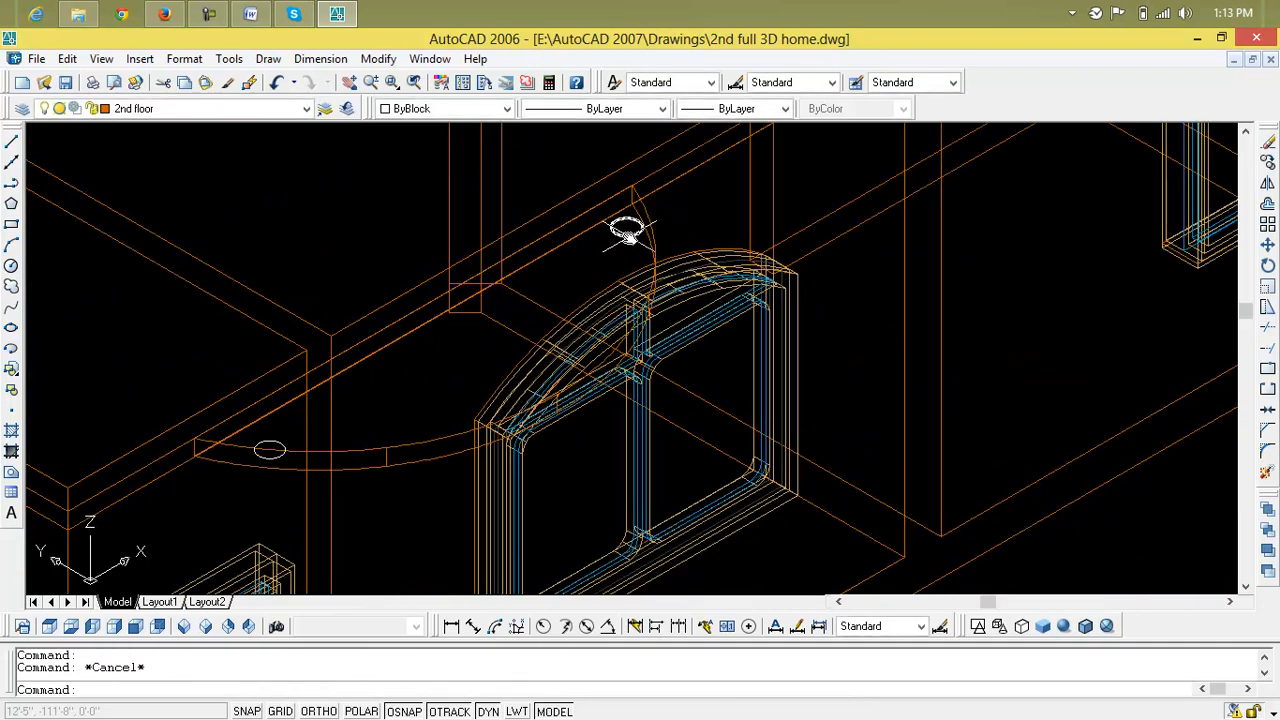
pyautogui.click(626, 232)
pyautogui.press('Delete')
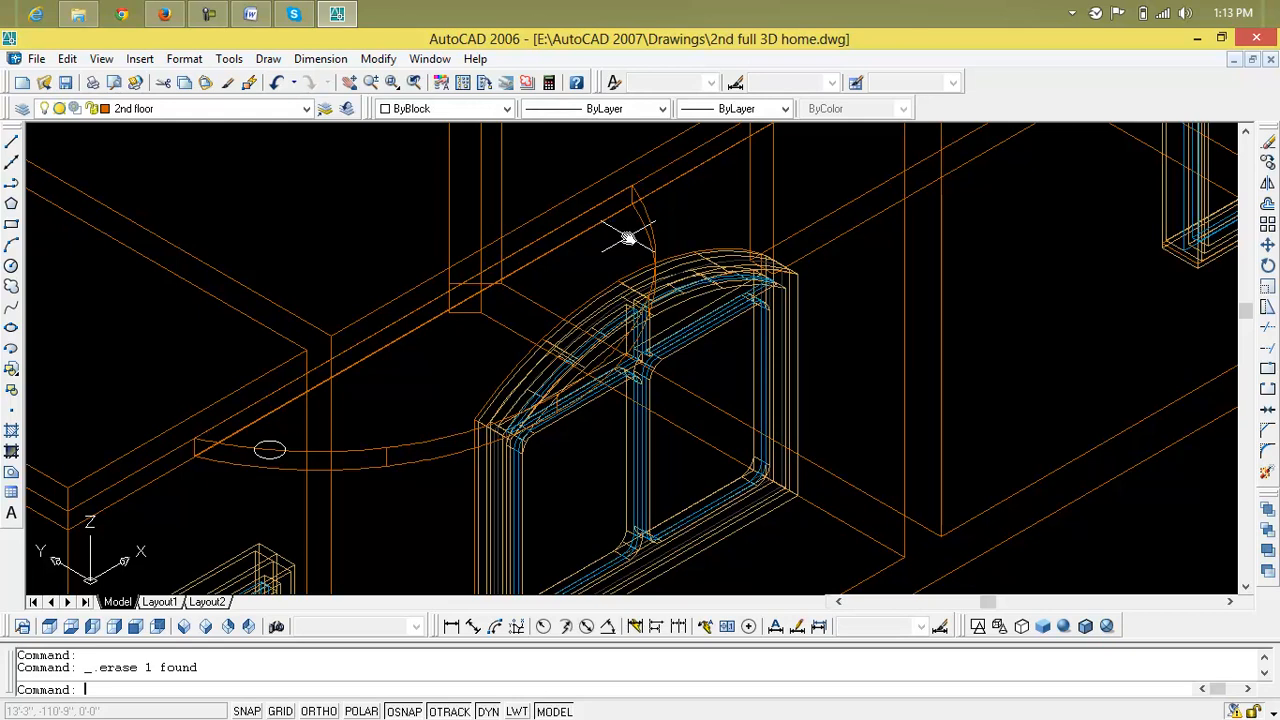
# - Copy the circle with ortho on, about 7'-7" along X, to the far end of the same curved slab
pyautogui.write('cp')
pyautogui.press('Return')
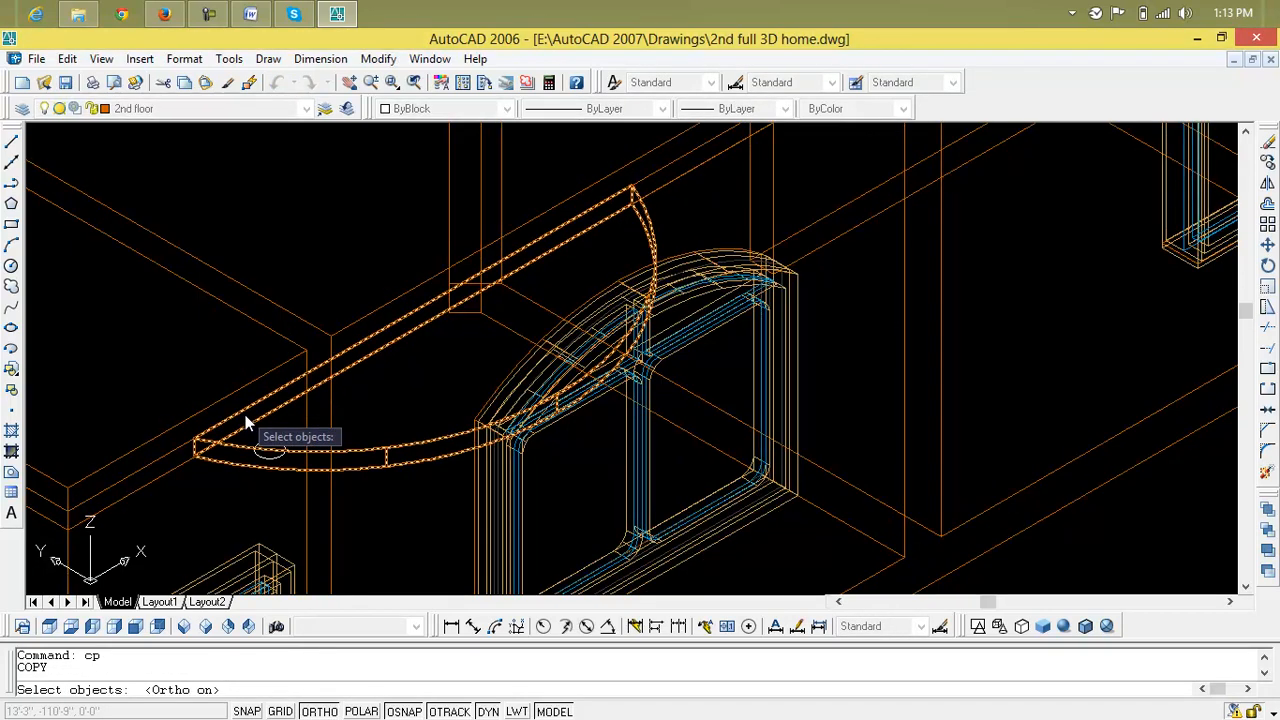
pyautogui.click(274, 458)
pyautogui.press('Return')
pyautogui.click(270, 450)
pyautogui.scroll(6, 632, 259)
pyautogui.moveTo(632, 259); pyautogui.dragTo(542, 410, button='middle')
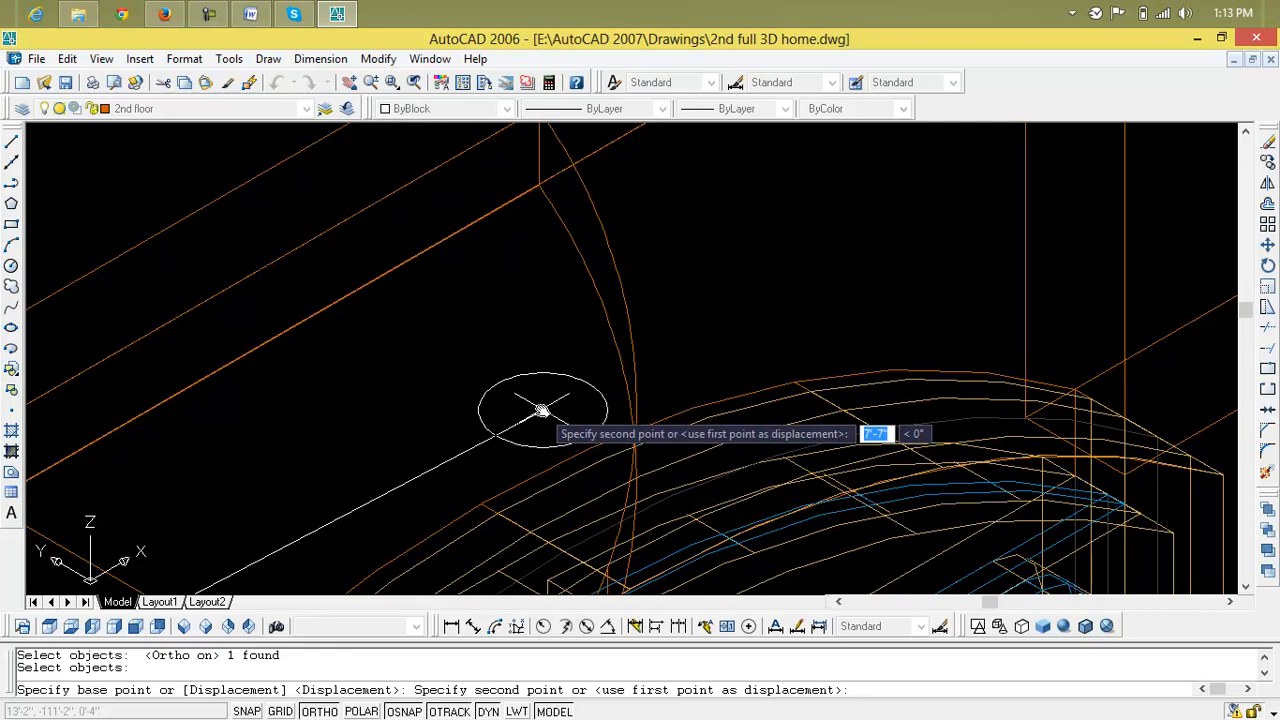
pyautogui.click(542, 410)
# - Place two more copies of the circle near the two ends of the second curved slab, the farther one about 23' along X
pyautogui.scroll(-2, 766, 237)
pyautogui.moveTo(767, 237); pyautogui.dragTo(424, 492, button='middle')
pyautogui.scroll(-2, 745, 332)
pyautogui.moveTo(757, 329); pyautogui.dragTo(523, 526, button='middle')
pyautogui.scroll(3, 670, 406)
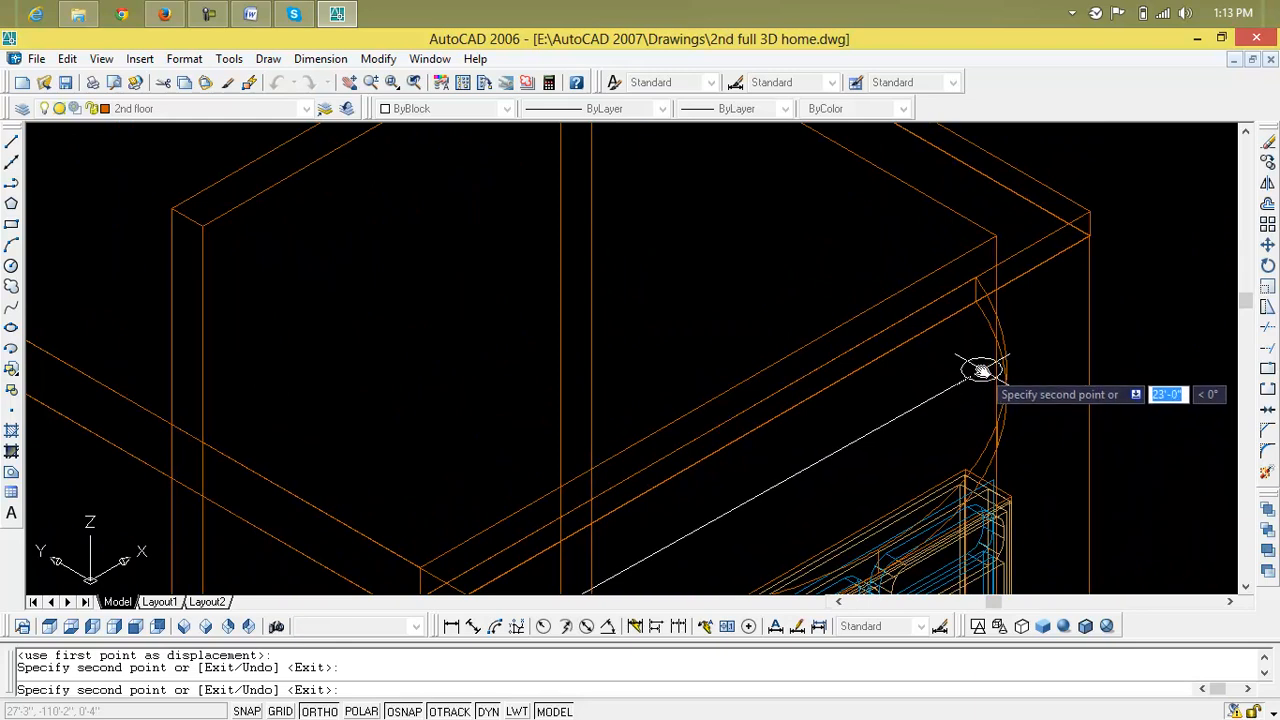
pyautogui.click(982, 370)
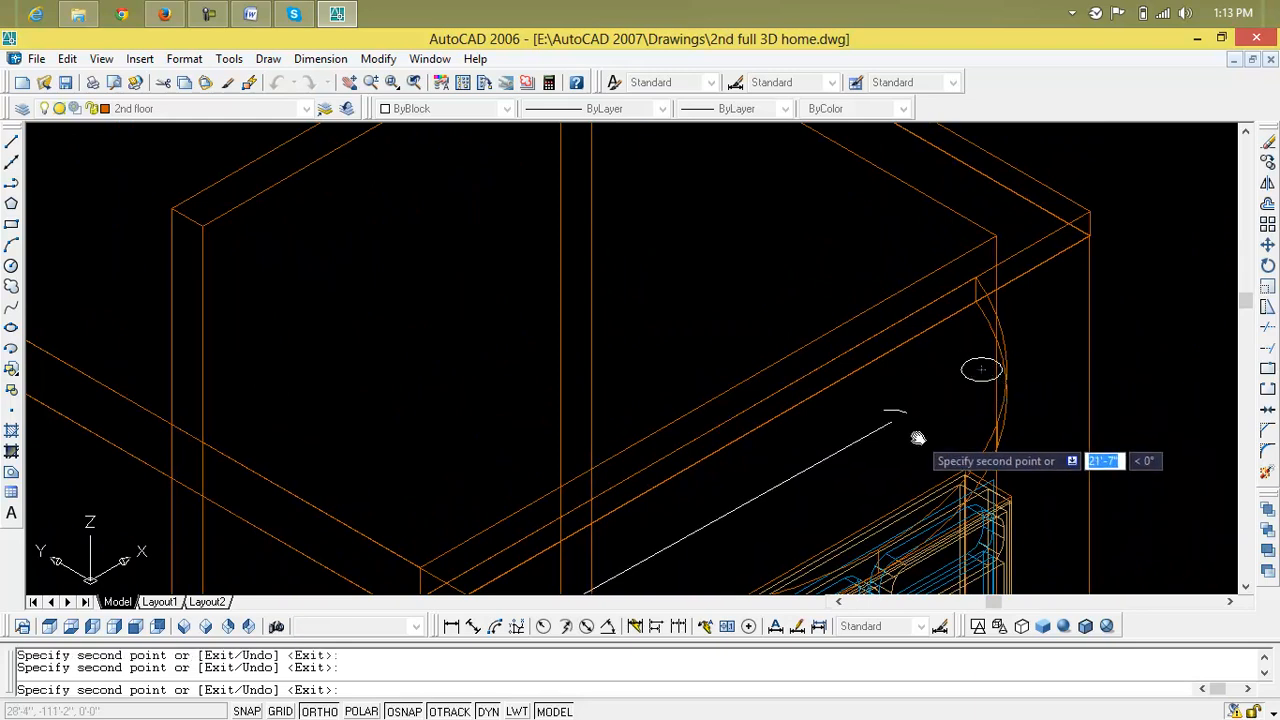
pyautogui.press('Escape')
pyautogui.press('Escape')
# - Extrude all four circles by -10' with a taper angle of 0 to form round columns
pyautogui.scroll(-3, 914, 437)
pyautogui.scroll(3, 751, 334)
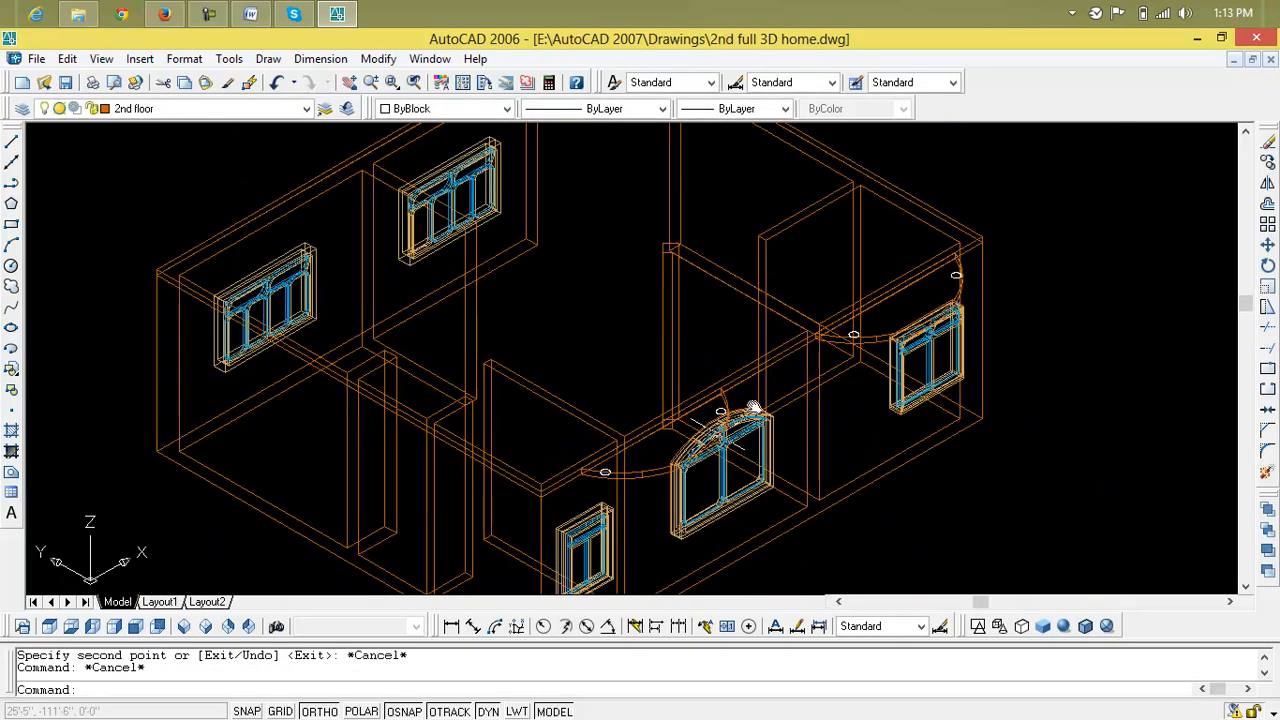
pyautogui.scroll(5, 666, 485)
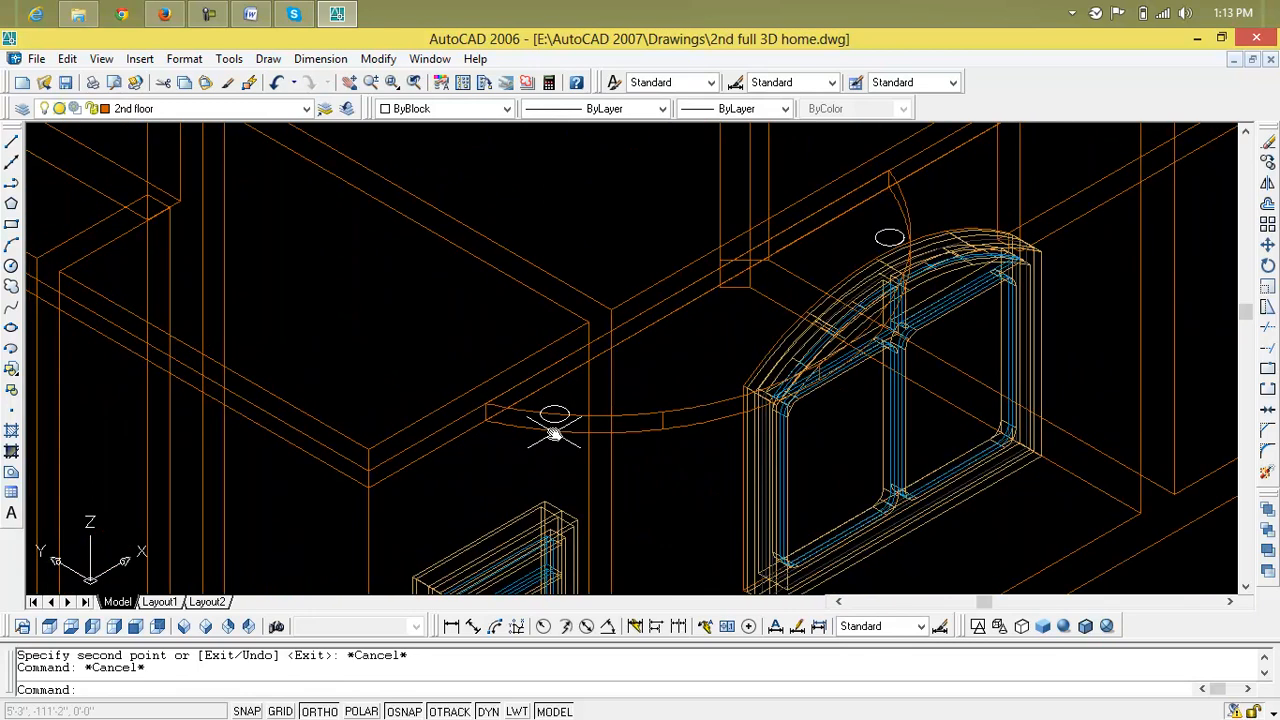
pyautogui.press('Escape')
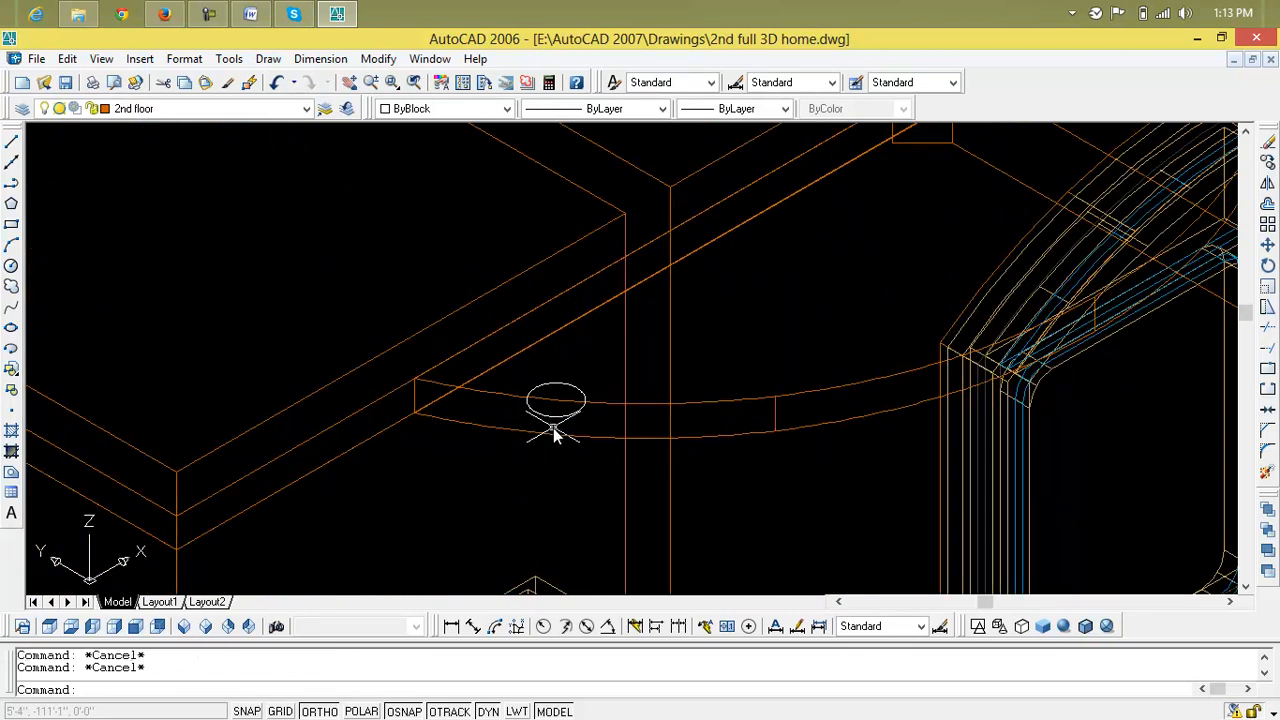
pyautogui.write('ext')
pyautogui.press('Return')
pyautogui.click(564, 416)
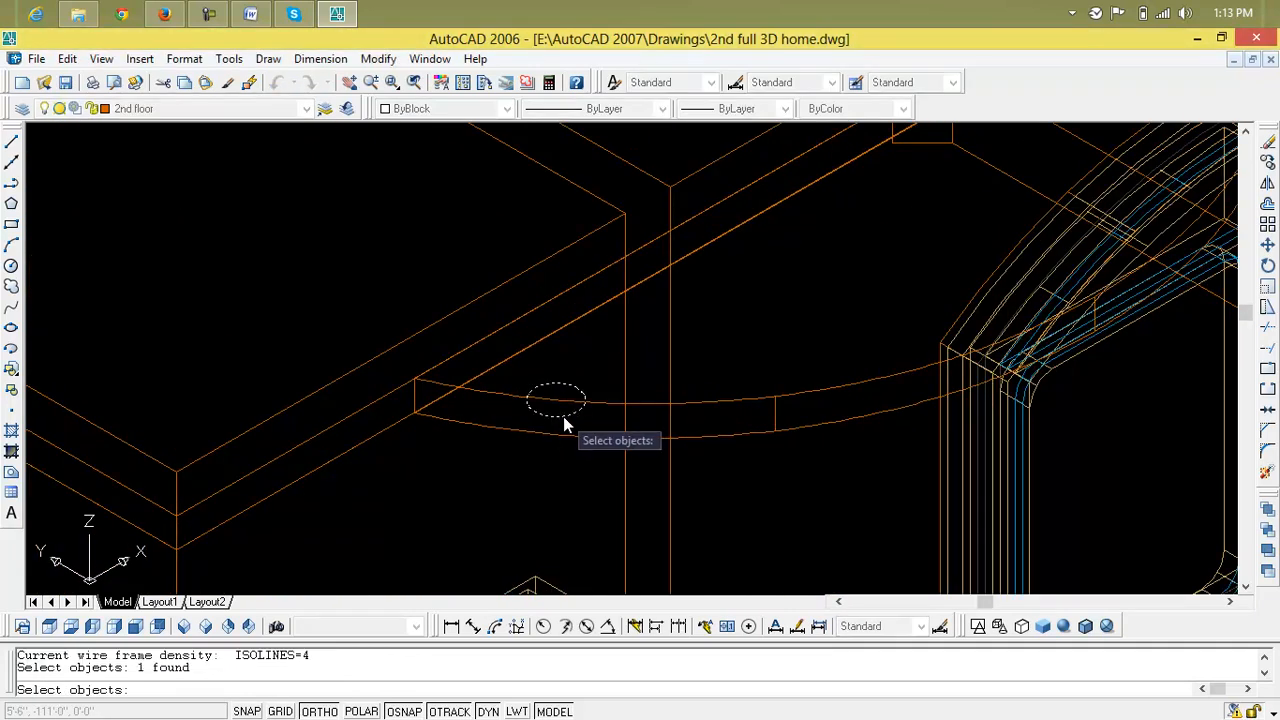
pyautogui.scroll(-3, 656, 418)
pyautogui.moveTo(691, 423); pyautogui.dragTo(650, 456, button='middle')
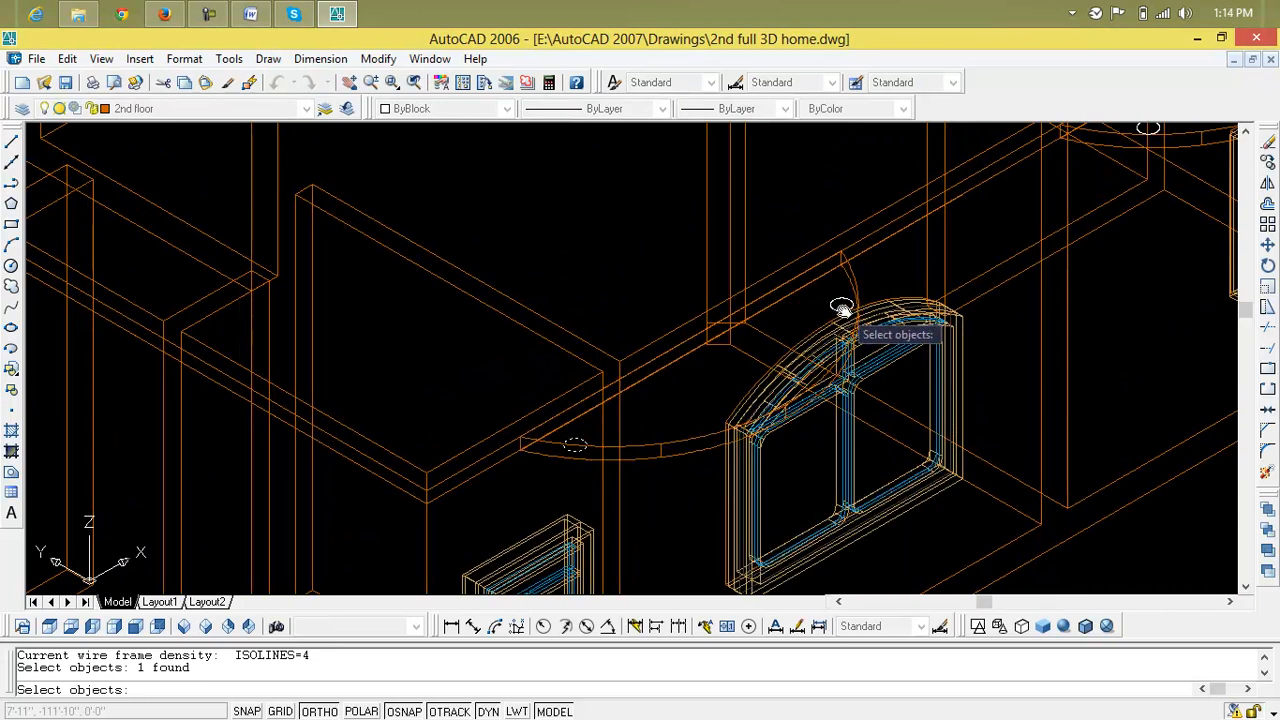
pyautogui.click(842, 309)
pyautogui.scroll(-4, 860, 312)
pyautogui.scroll(6, 850, 370)
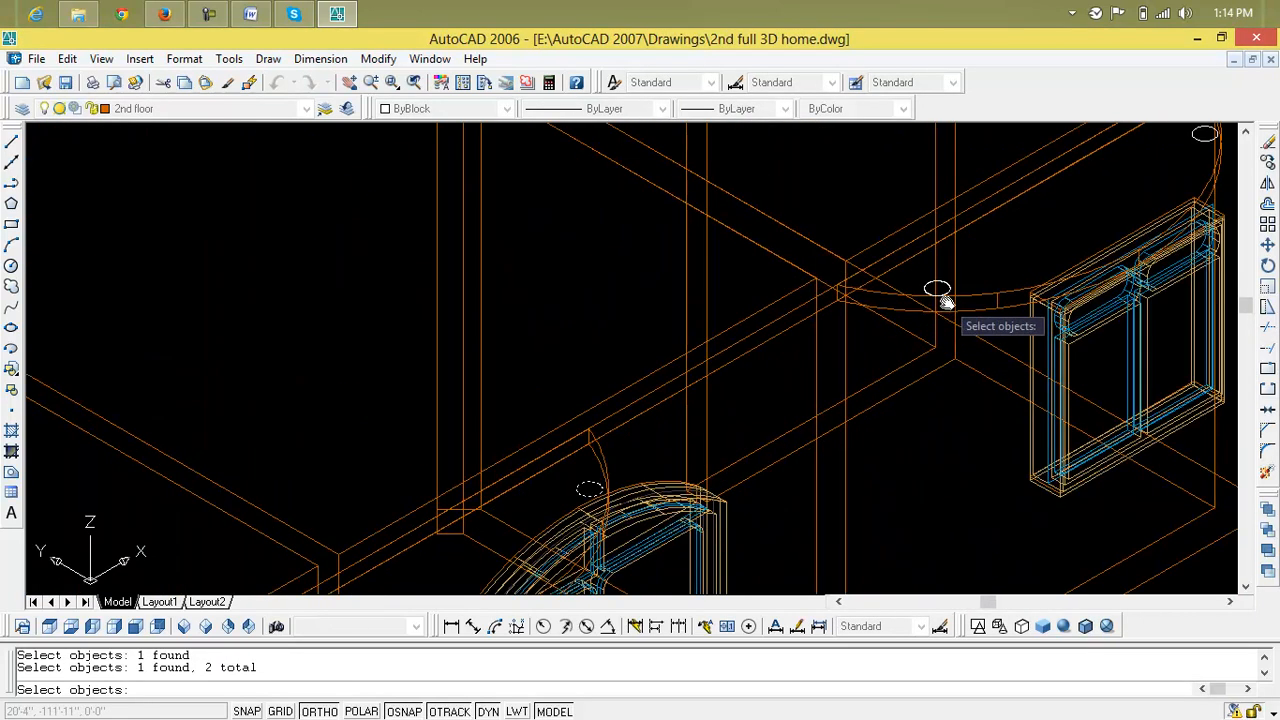
pyautogui.click(1203, 138)
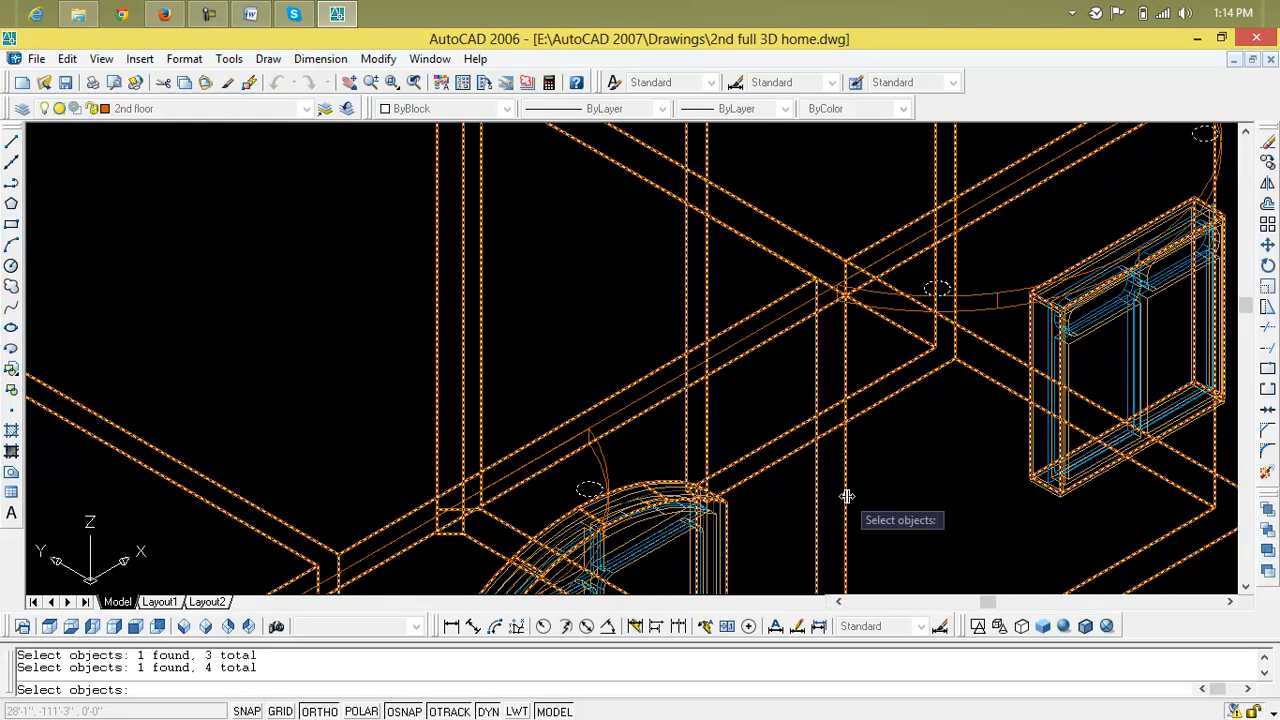
pyautogui.press('Return')
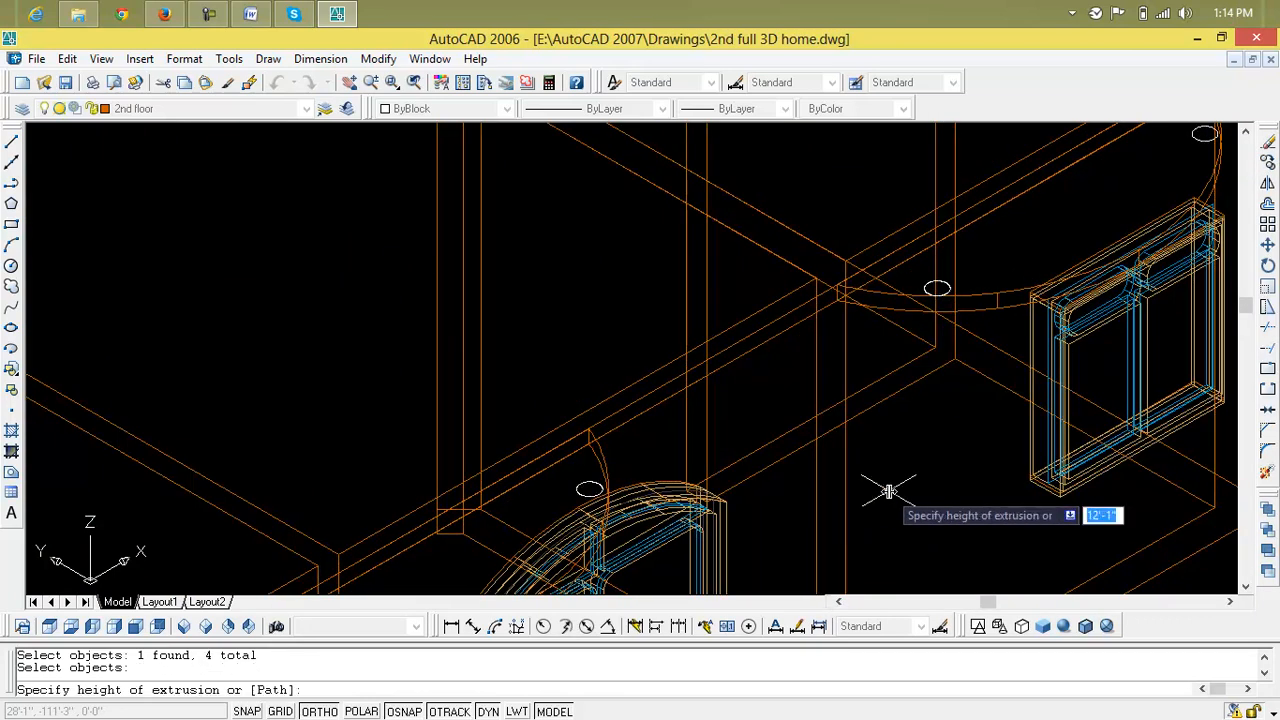
pyautogui.write('-')
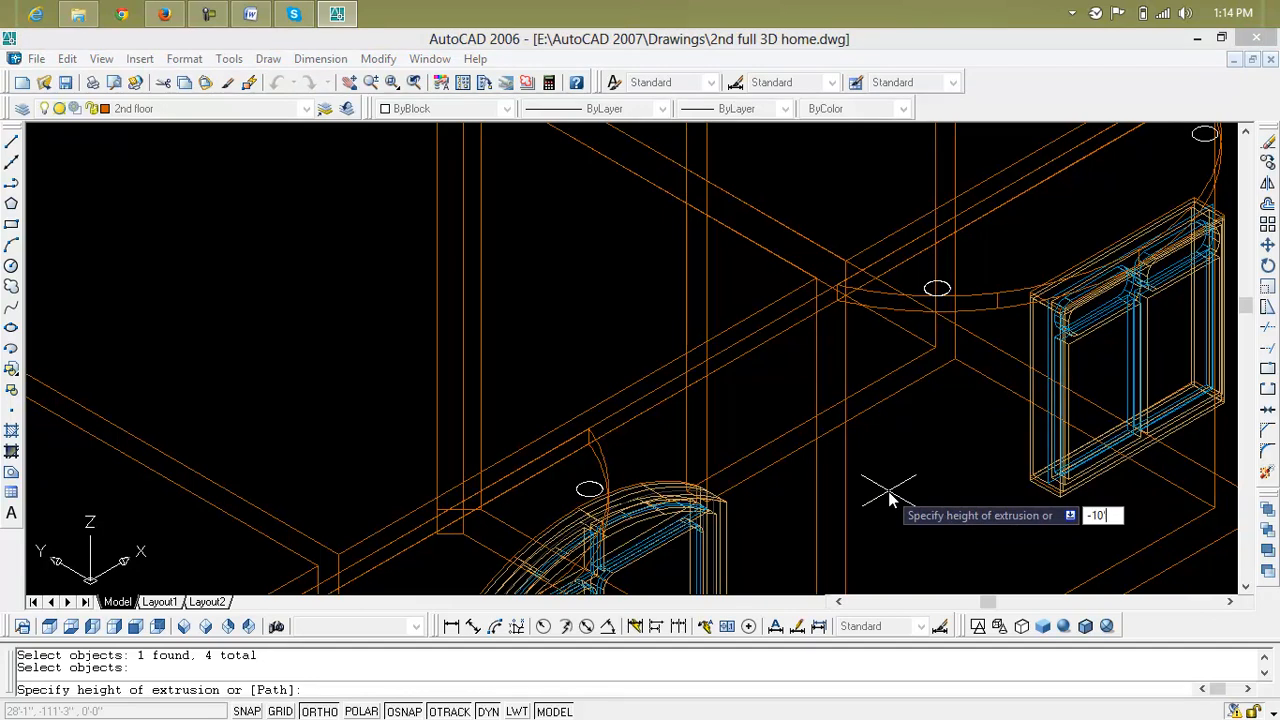
pyautogui.write("10'")
pyautogui.press('Return')
pyautogui.press('Return')
# - Shade the model and inspect the tops of the columns where they meet the curved slab edges
pyautogui.scroll(-5, 890, 500)
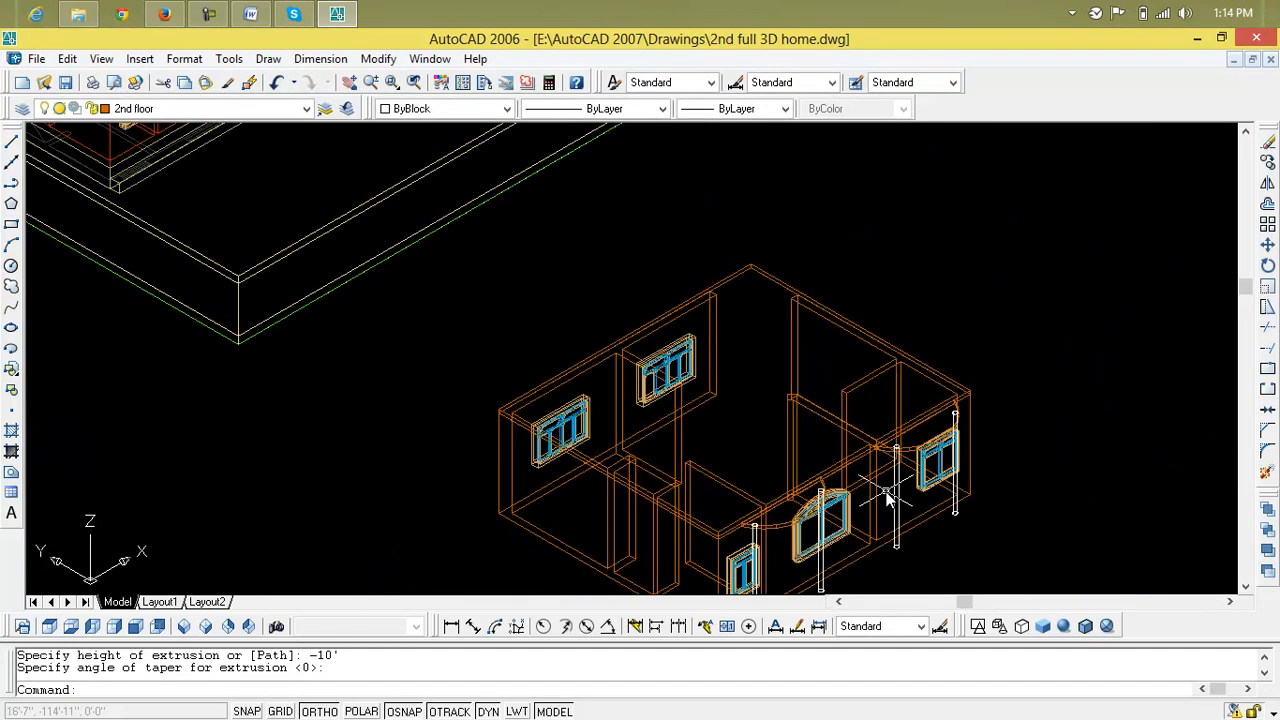
pyautogui.scroll(8, 887, 503)
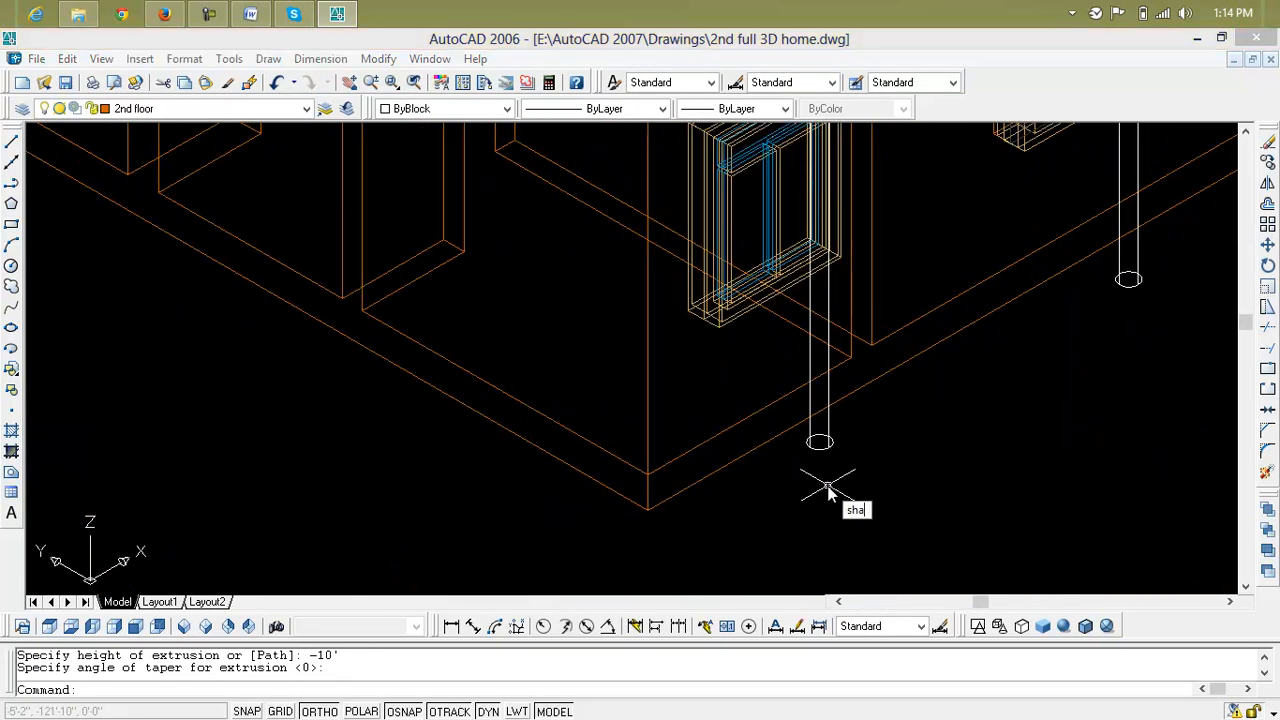
pyautogui.press('Return')
pyautogui.scroll(-4, 829, 490)
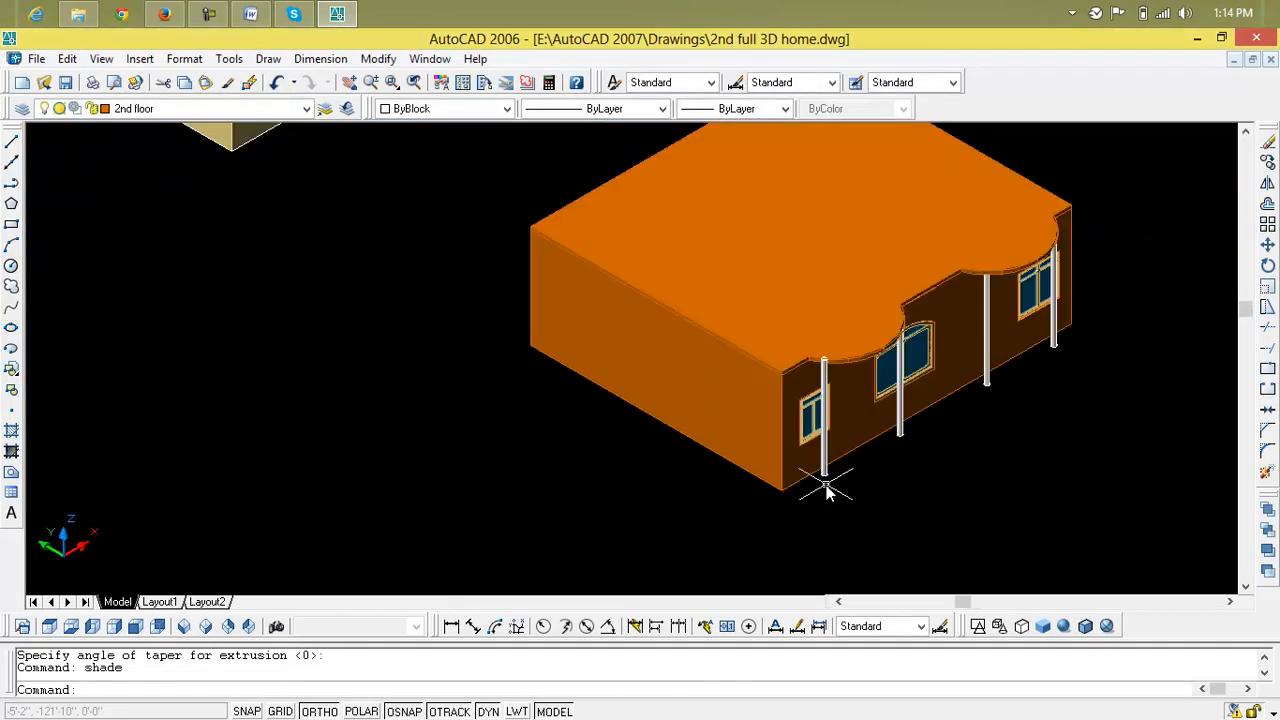
pyautogui.scroll(6, 826, 372)
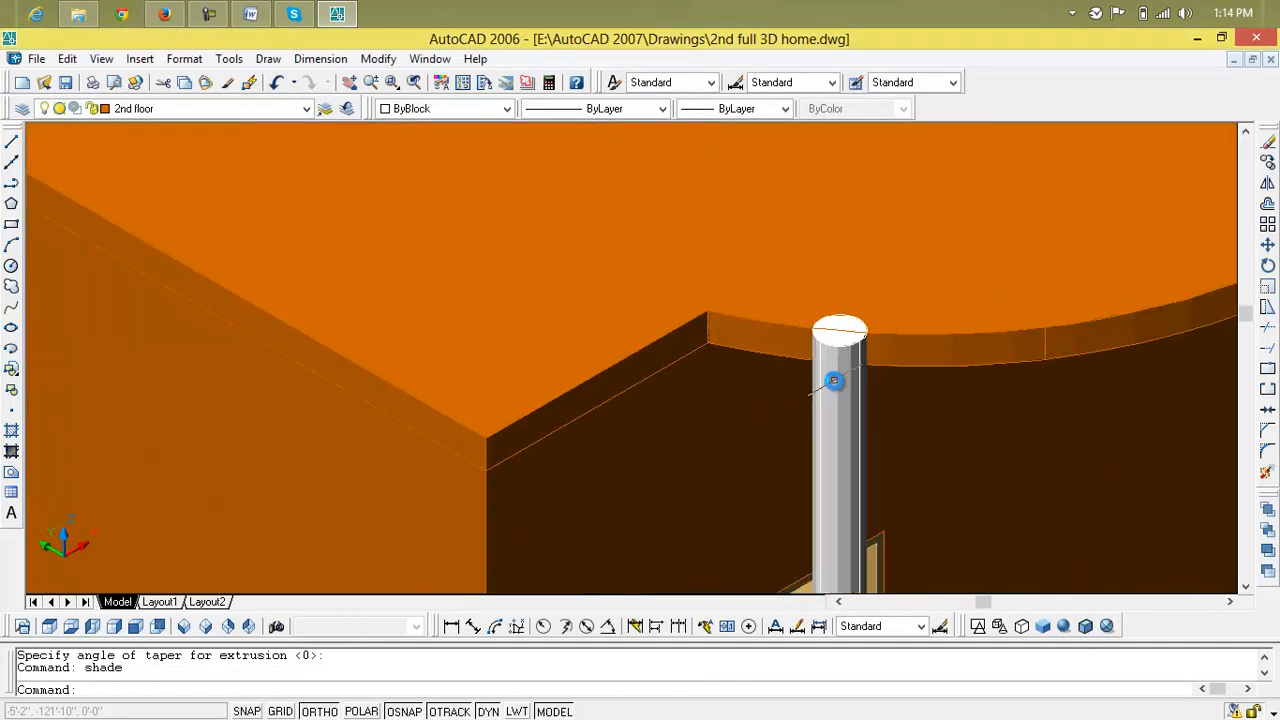
pyautogui.scroll(-4, 837, 366)
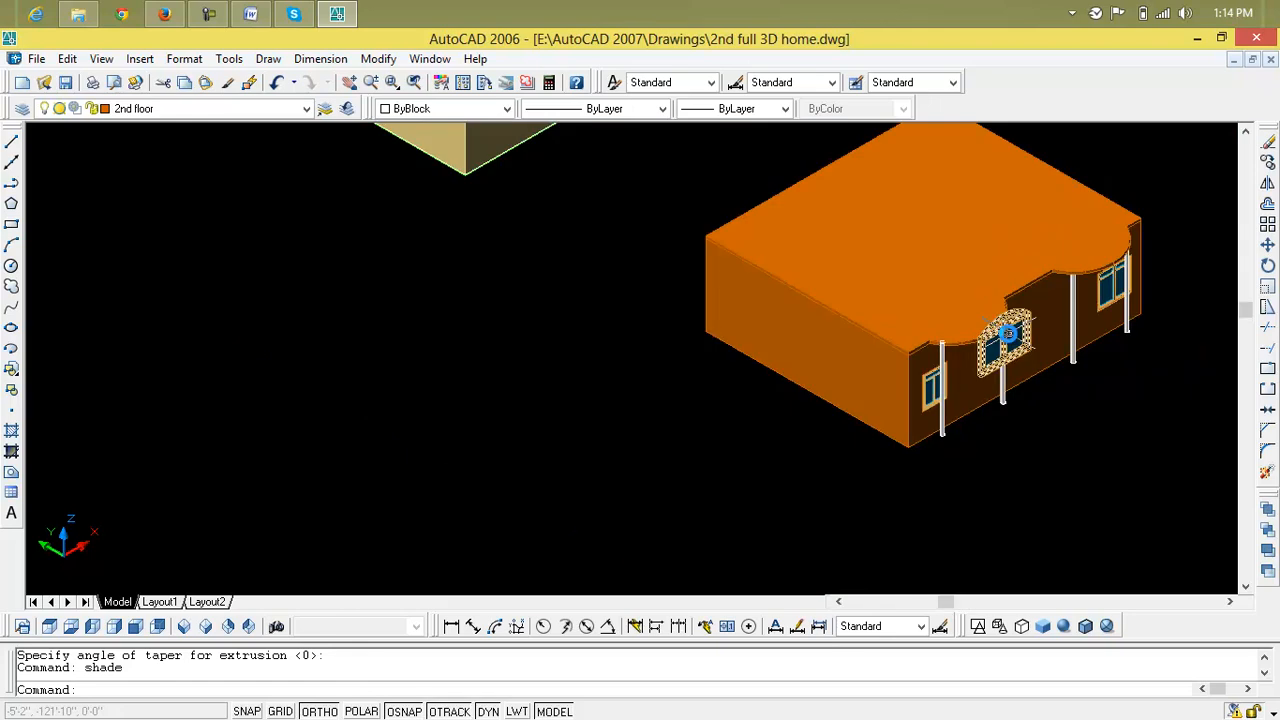
pyautogui.scroll(5, 959, 359)
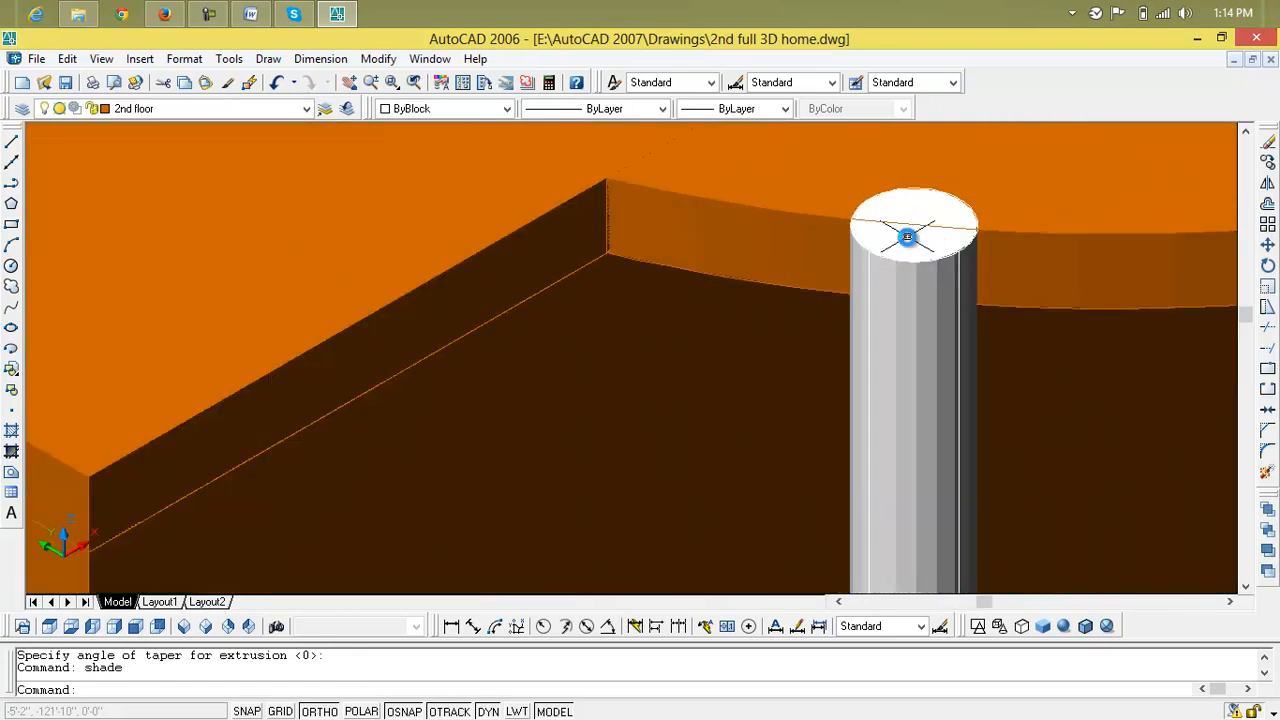
# - Move the column that protrudes through the first curved slab's edge about 6" along X so it stands beneath the slab
pyautogui.write('m')
pyautogui.press('Return')
pyautogui.click(916, 262)
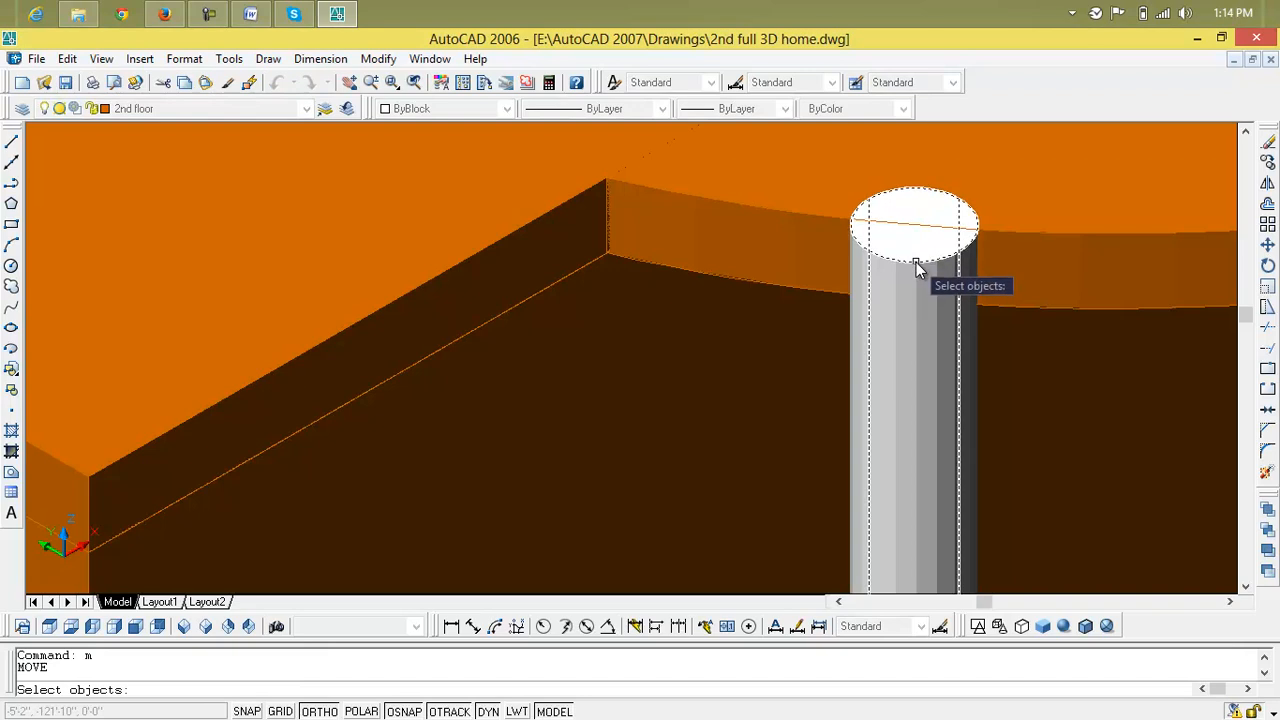
pyautogui.press('Return')
pyautogui.click(913, 225)
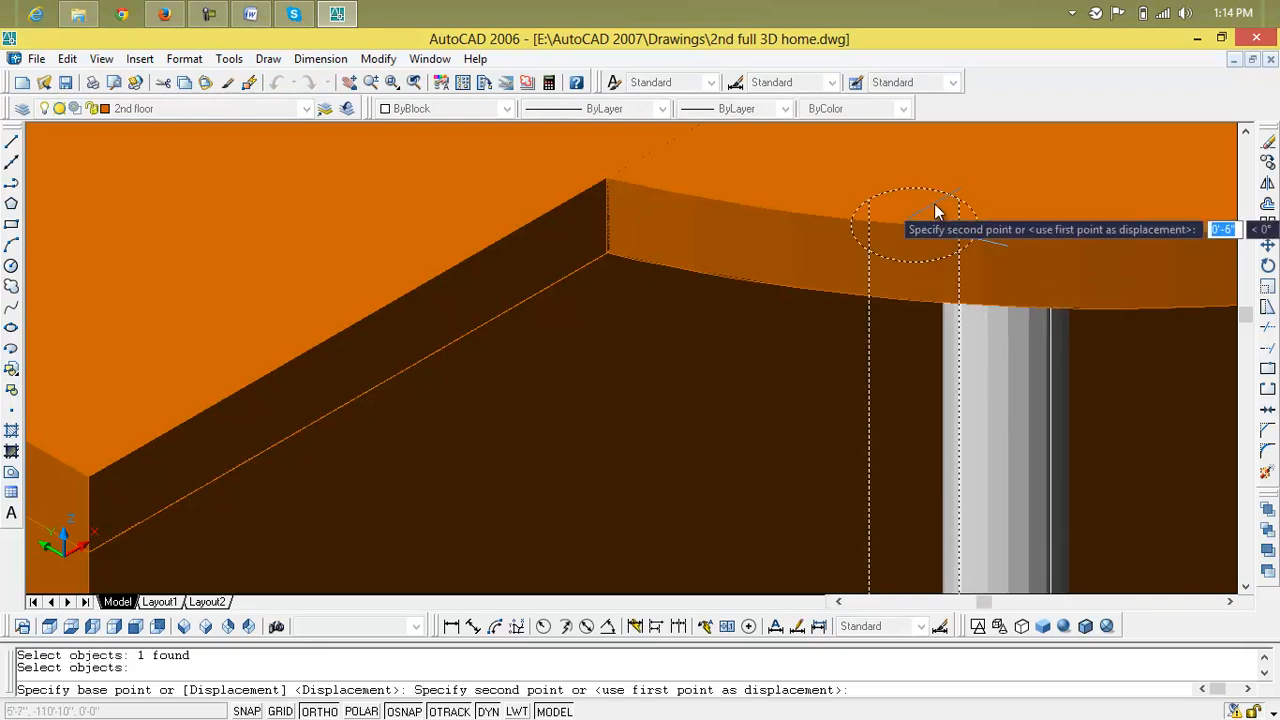
pyautogui.click(951, 190)
pyautogui.scroll(-4, 1000, 300)
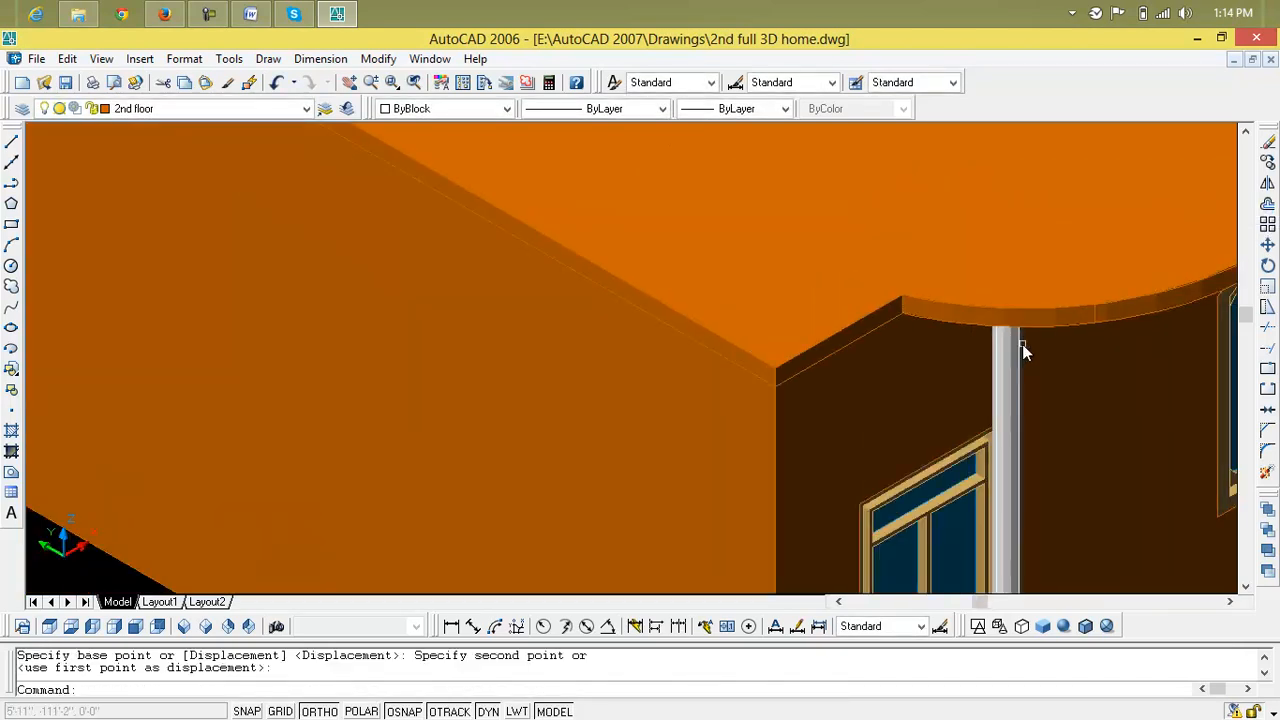
pyautogui.scroll(-2, 1051, 429)
pyautogui.moveTo(986, 423); pyautogui.dragTo(620, 423, button='middle')
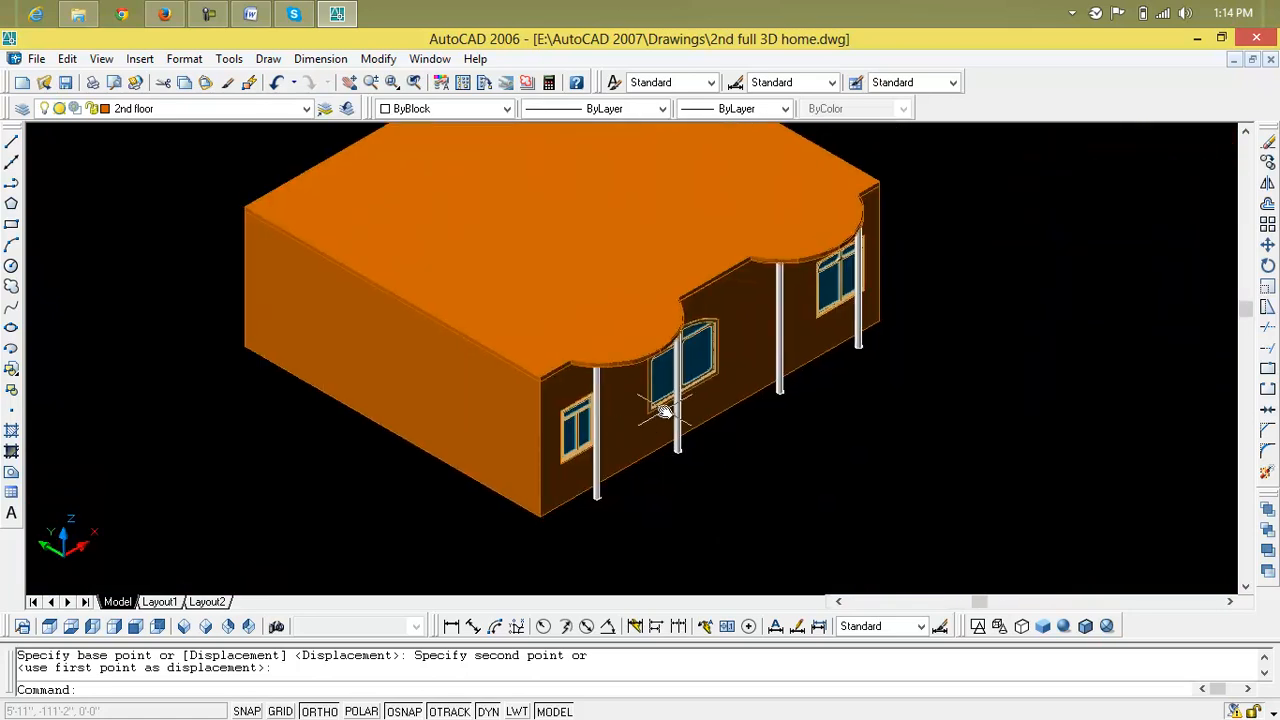
pyautogui.scroll(3, 757, 347)
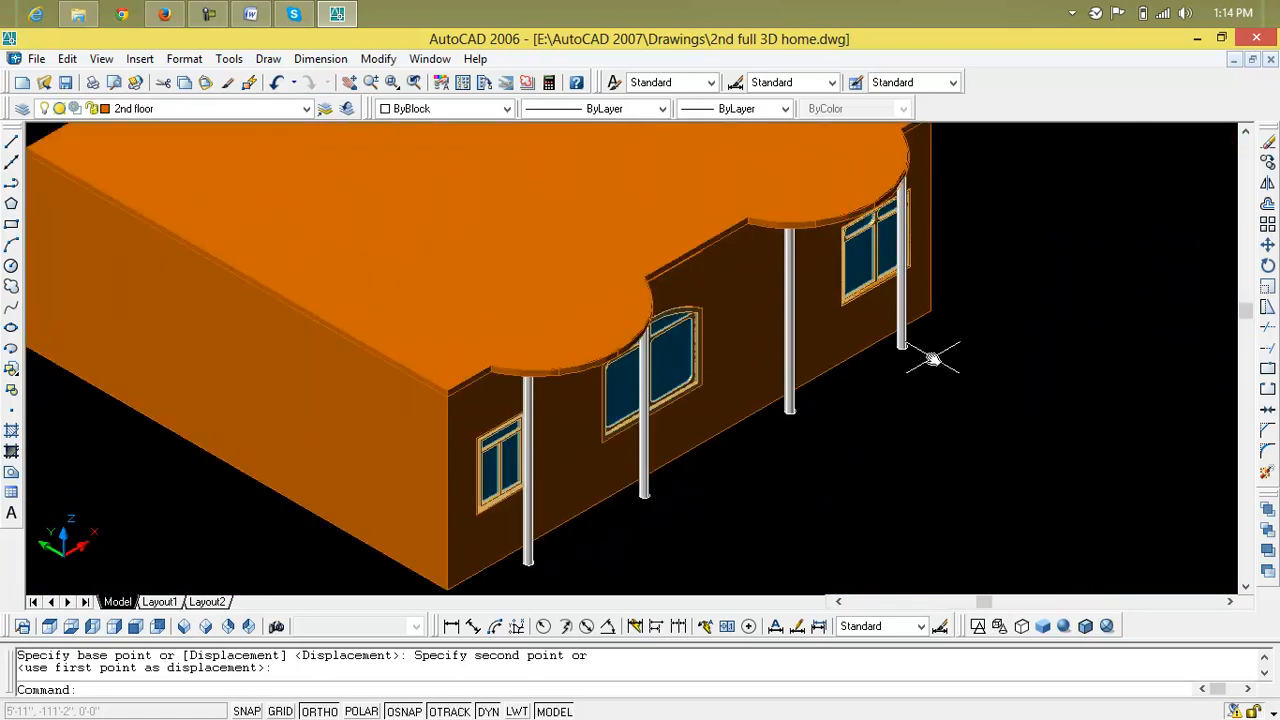
# - Inspect the model from the northwest, northeast and southeast isometric viewpoints and return to the southwest isometric view
pyautogui.click(247, 627)
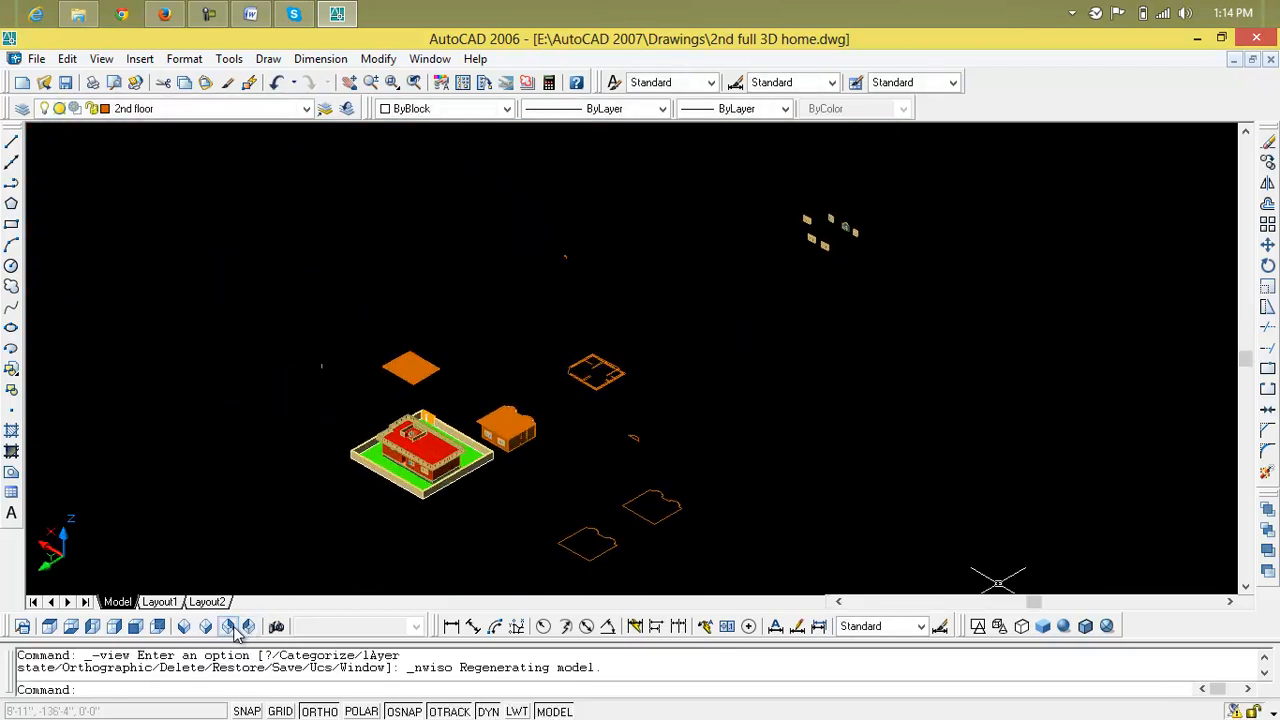
pyautogui.click(233, 629)
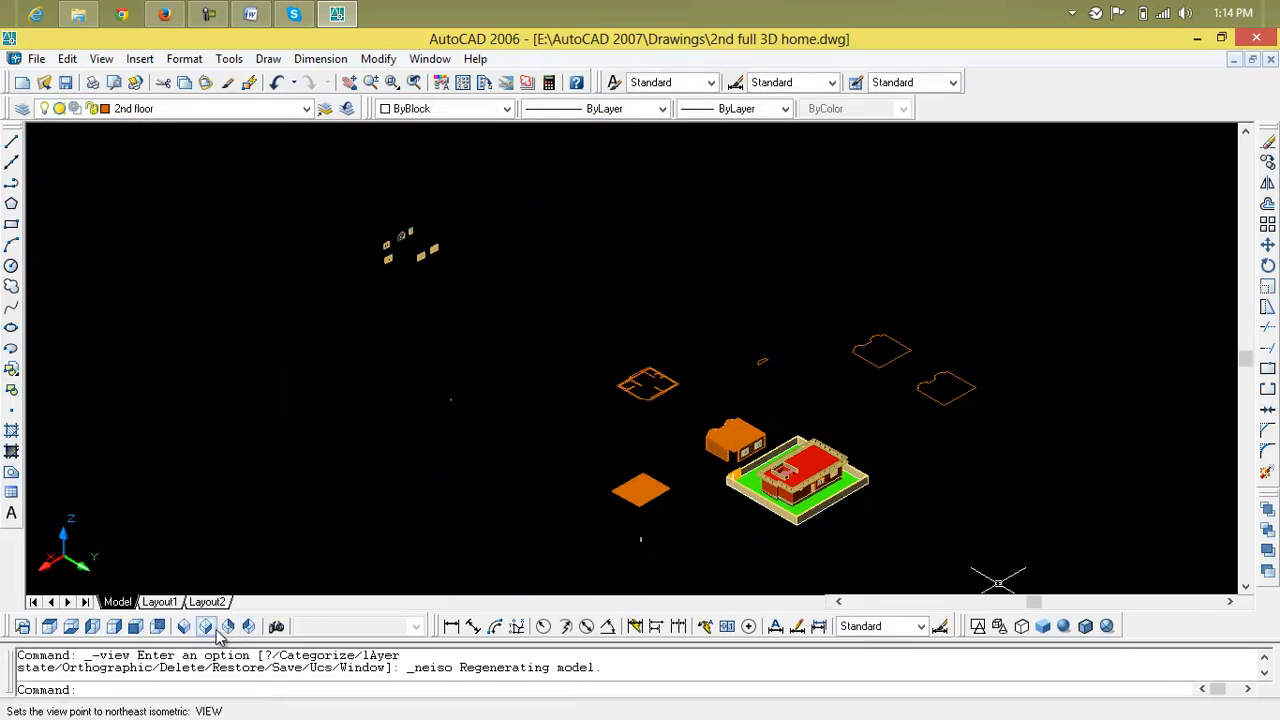
pyautogui.click(207, 627)
pyautogui.scroll(3, 760, 338)
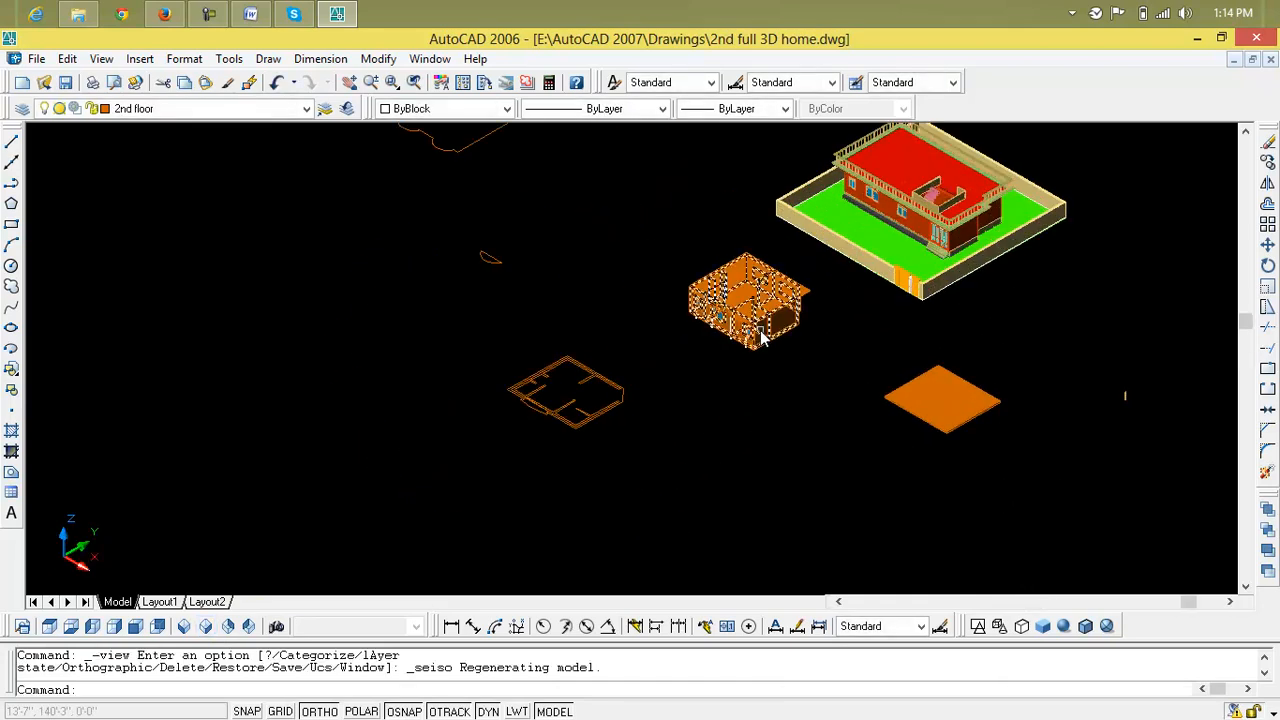
pyautogui.scroll(5, 760, 338)
pyautogui.scroll(-4, 755, 343)
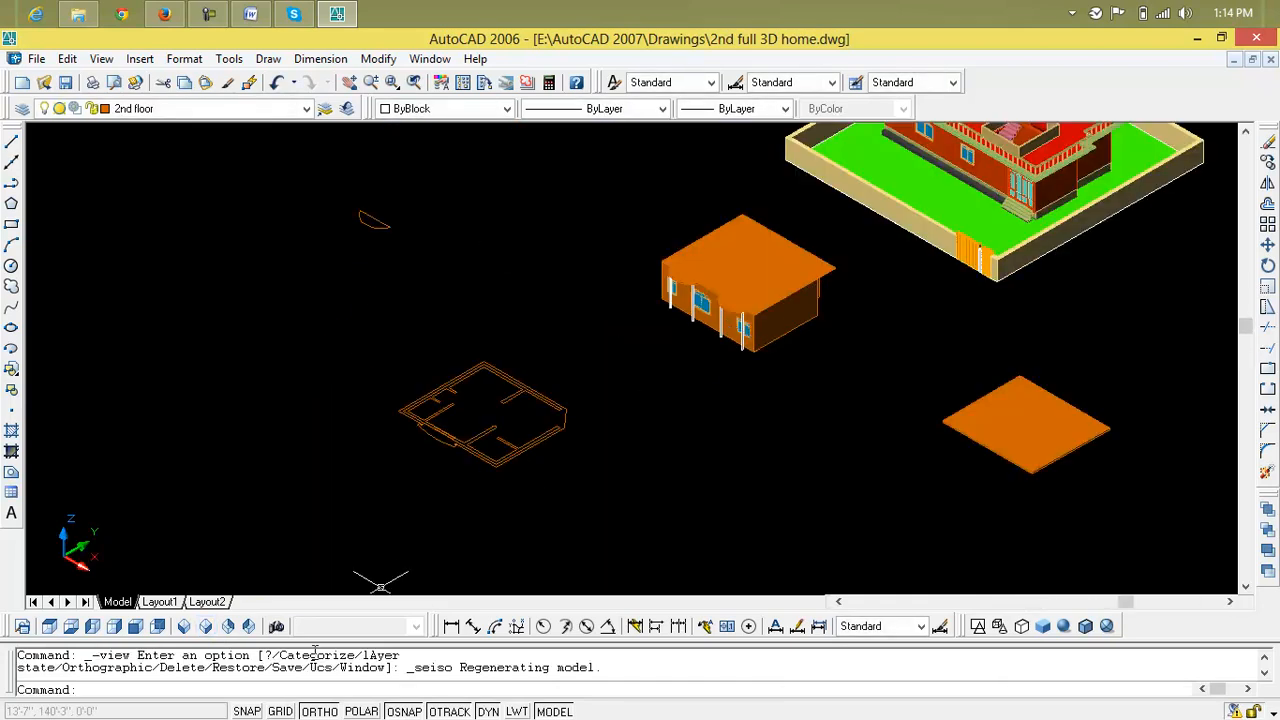
pyautogui.click(186, 627)
# - Set the color of all four round columns to ByLayer
pyautogui.scroll(5, 563, 297)
pyautogui.scroll(6, 530, 417)
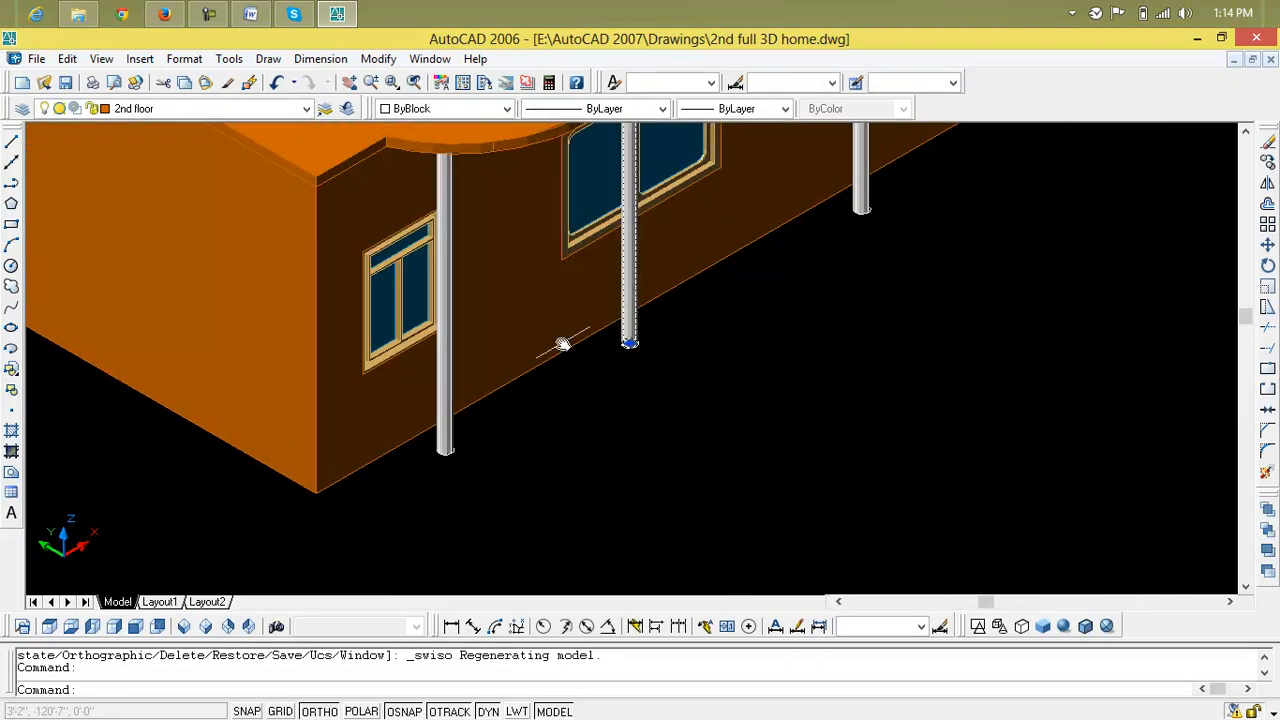
pyautogui.click(467, 404)
pyautogui.click(445, 425)
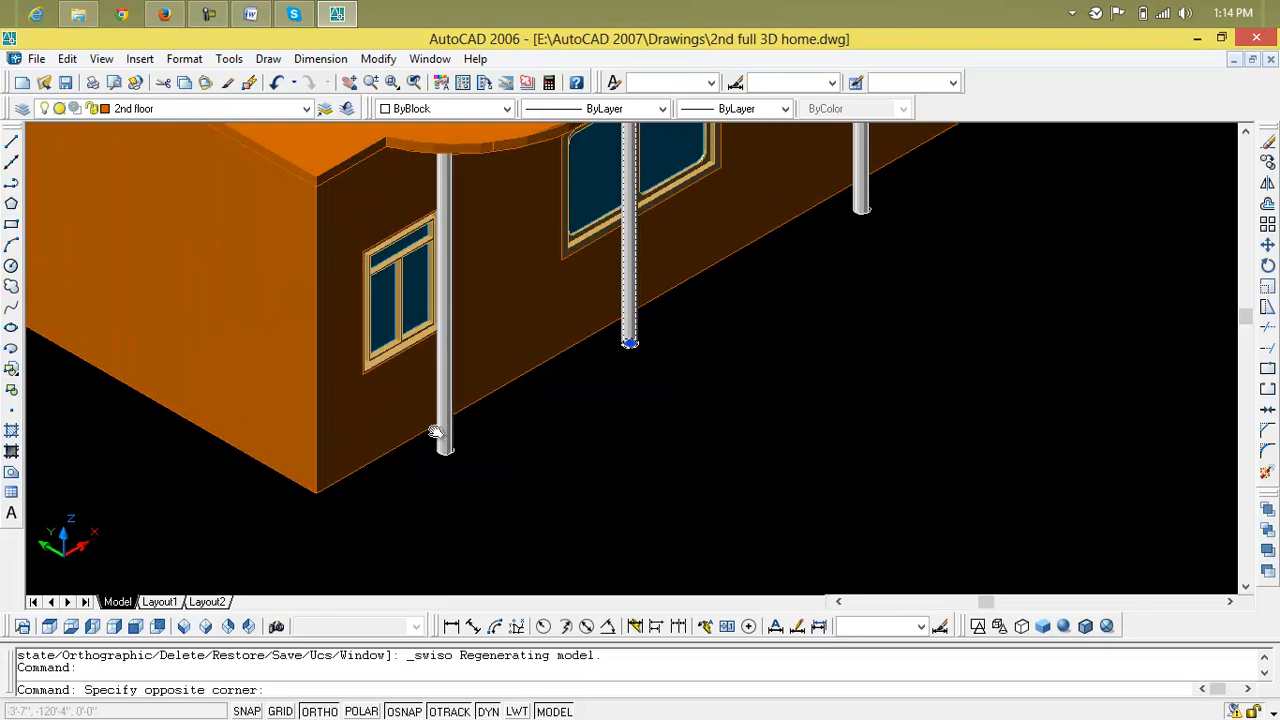
pyautogui.click(447, 432)
pyautogui.click(452, 430)
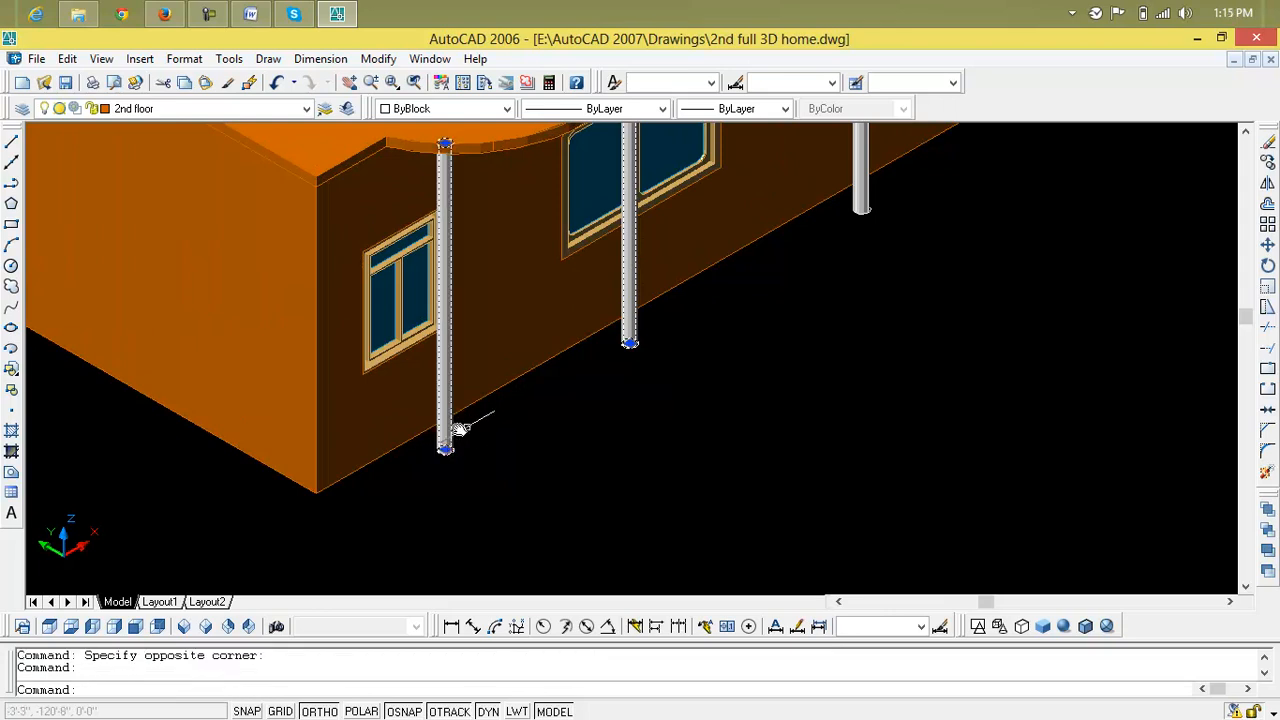
pyautogui.scroll(-3, 1043, 343)
pyautogui.moveTo(1043, 343); pyautogui.dragTo(781, 349, button='middle')
pyautogui.click(673, 270)
pyautogui.moveTo(760, 266); pyautogui.dragTo(716, 354, button='middle')
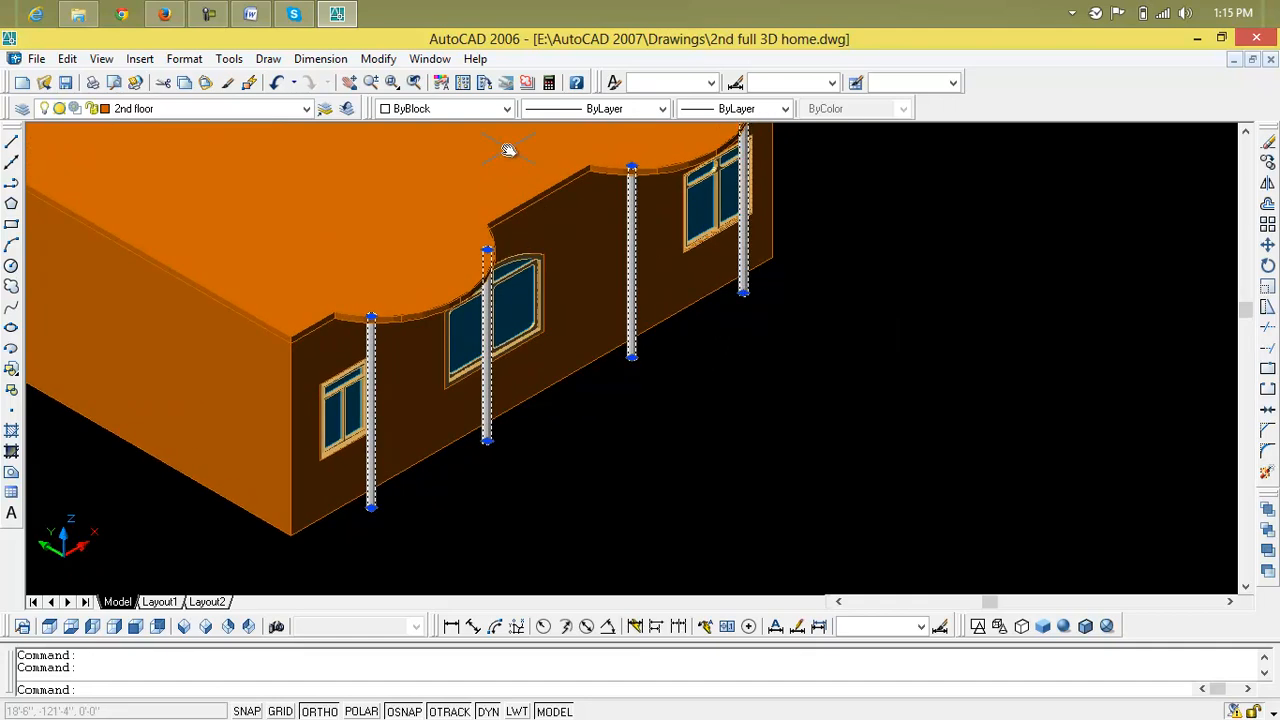
pyautogui.click(507, 110)
pyautogui.click(507, 131)
pyautogui.click(486, 128)
pyautogui.scroll(-5, 594, 363)
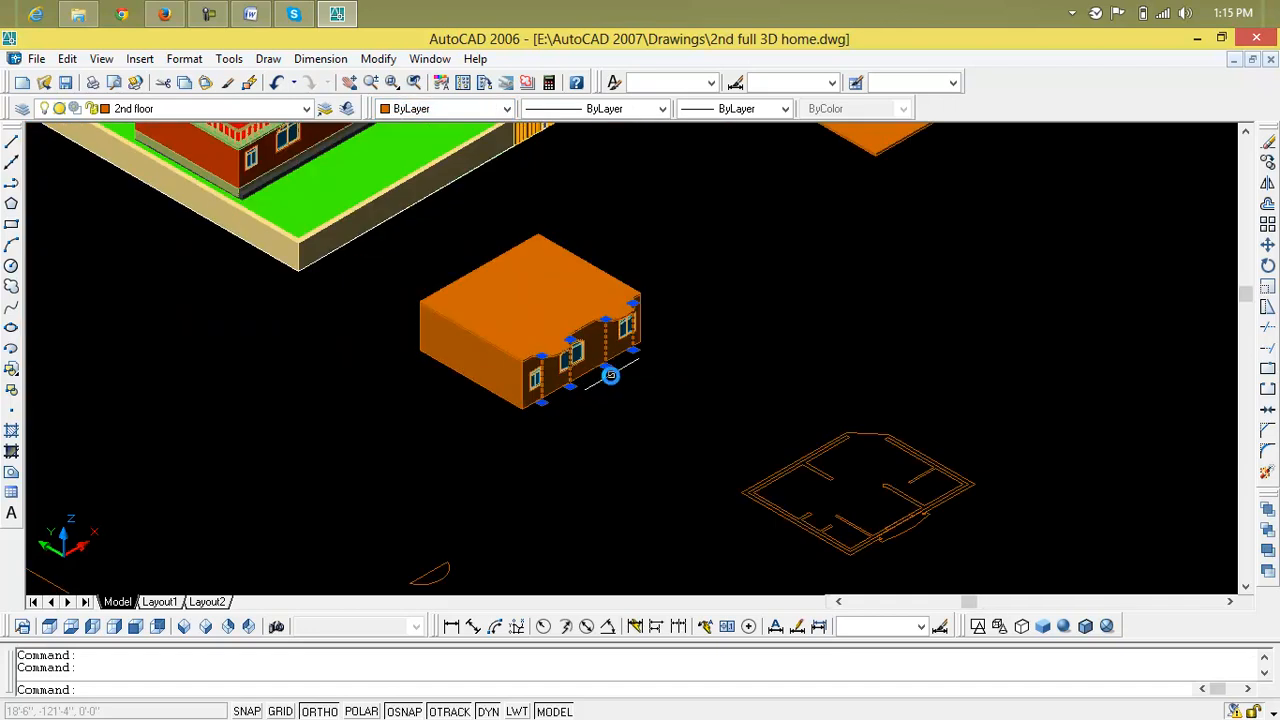
pyautogui.press('Escape')
pyautogui.press('Escape')
# - Erase the curved slab projection nearest the house corner as a test and undo the deletion
pyautogui.scroll(3, 591, 354)
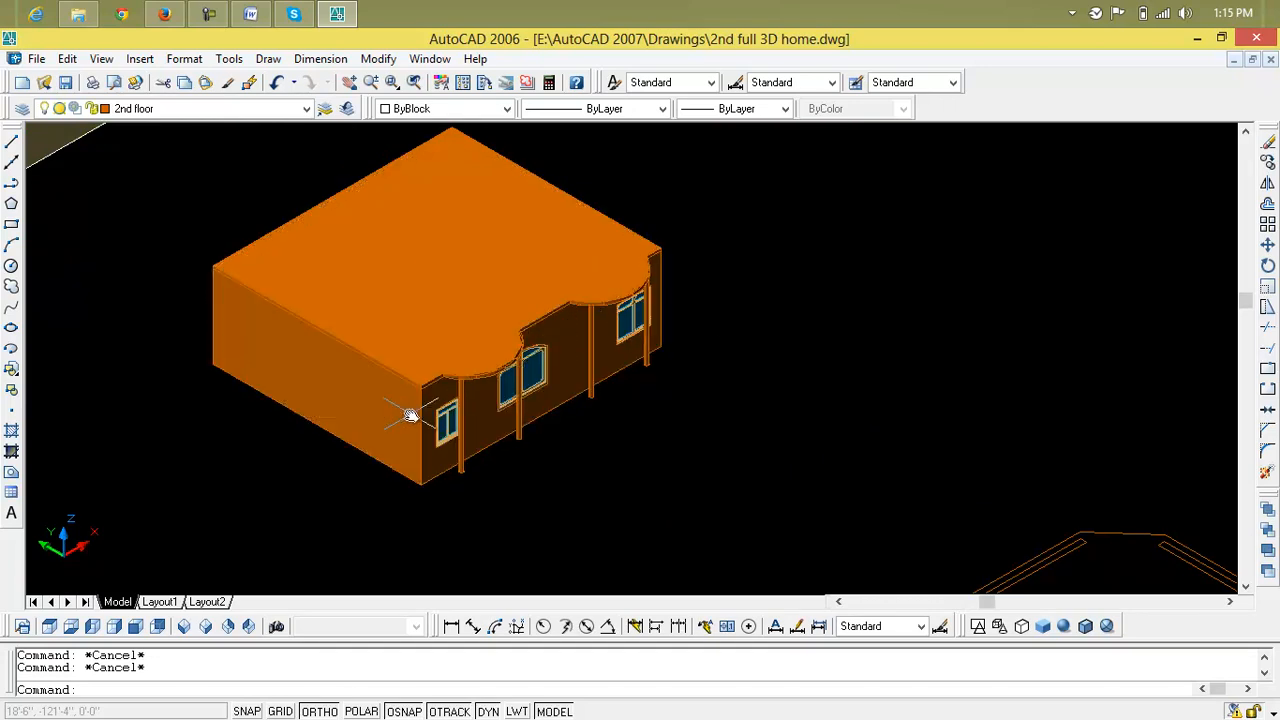
pyautogui.scroll(4, 515, 398)
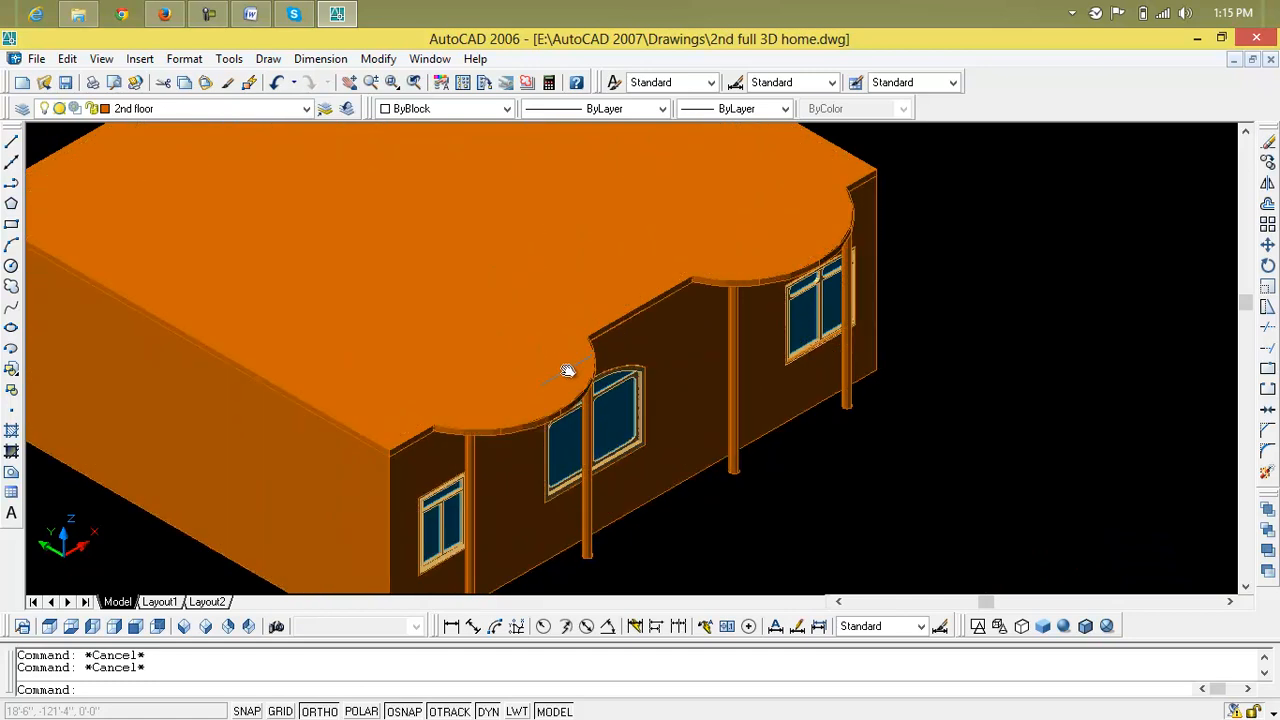
pyautogui.click(501, 427)
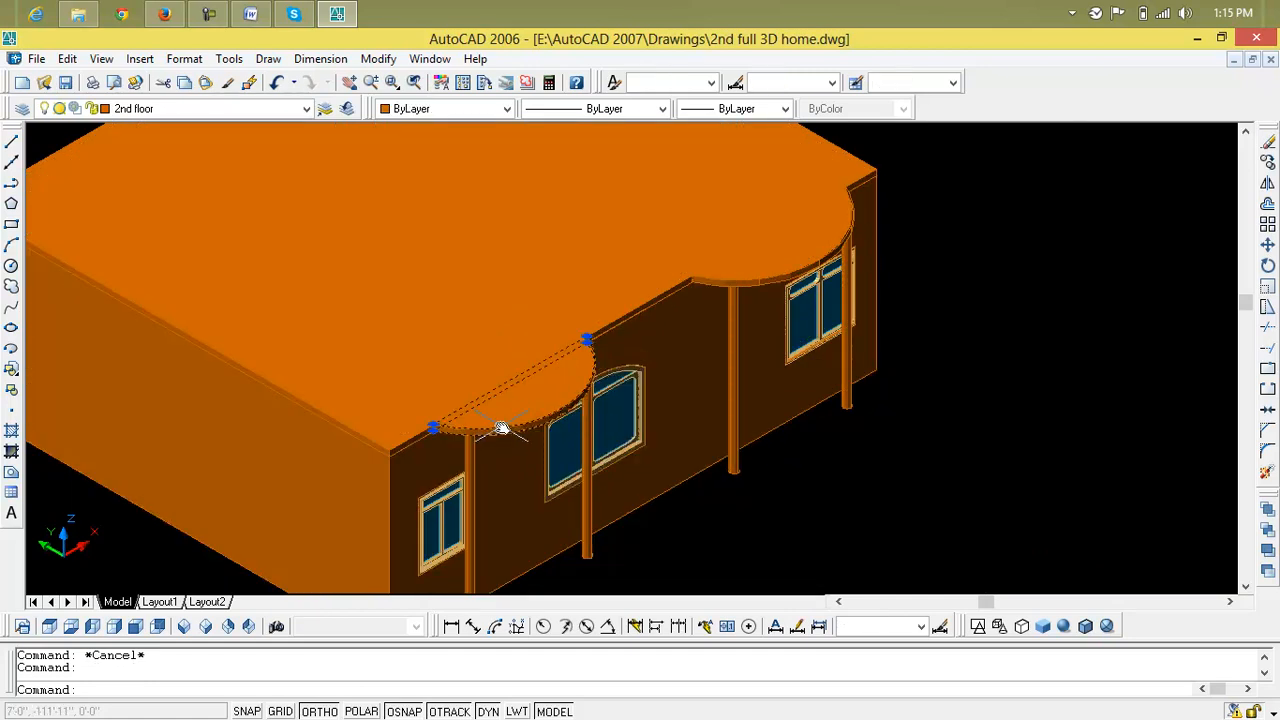
pyautogui.press('Delete')
pyautogui.hotkey('ctrl', 'z')
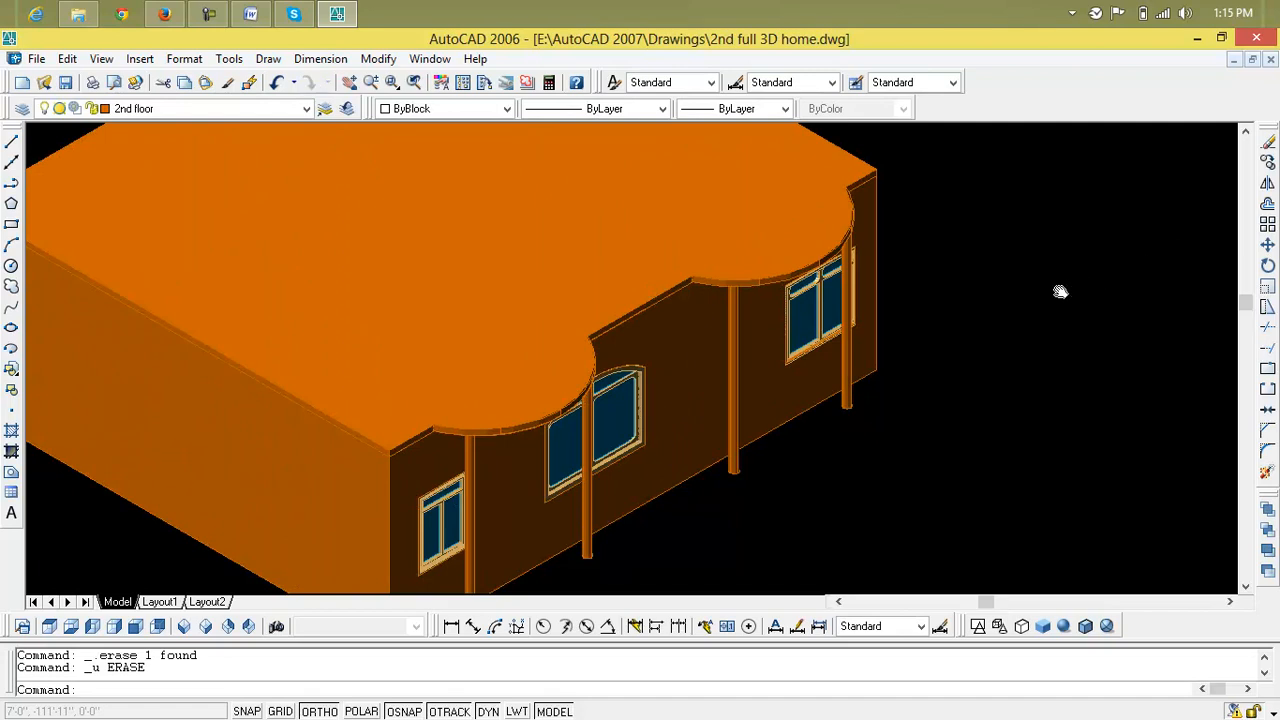
pyautogui.scroll(-3, 1060, 291)
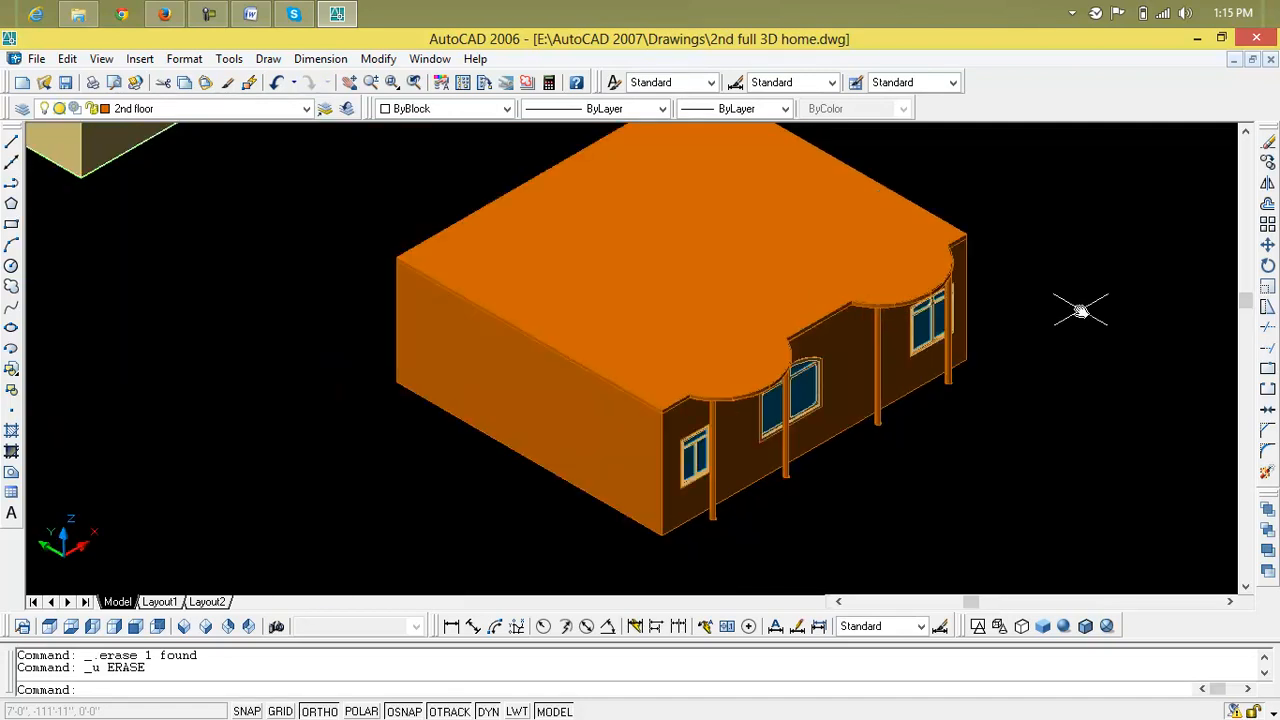
pyautogui.click(925, 296)
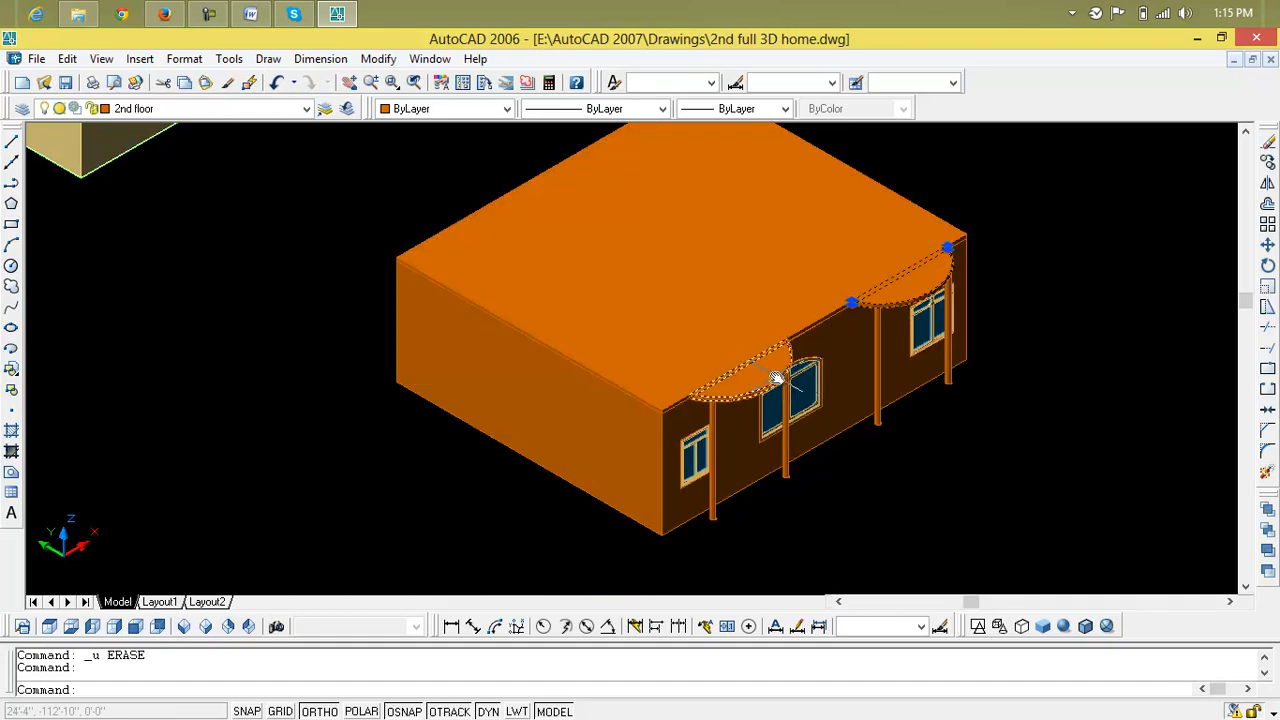
pyautogui.press('Escape')
pyautogui.press('Escape')
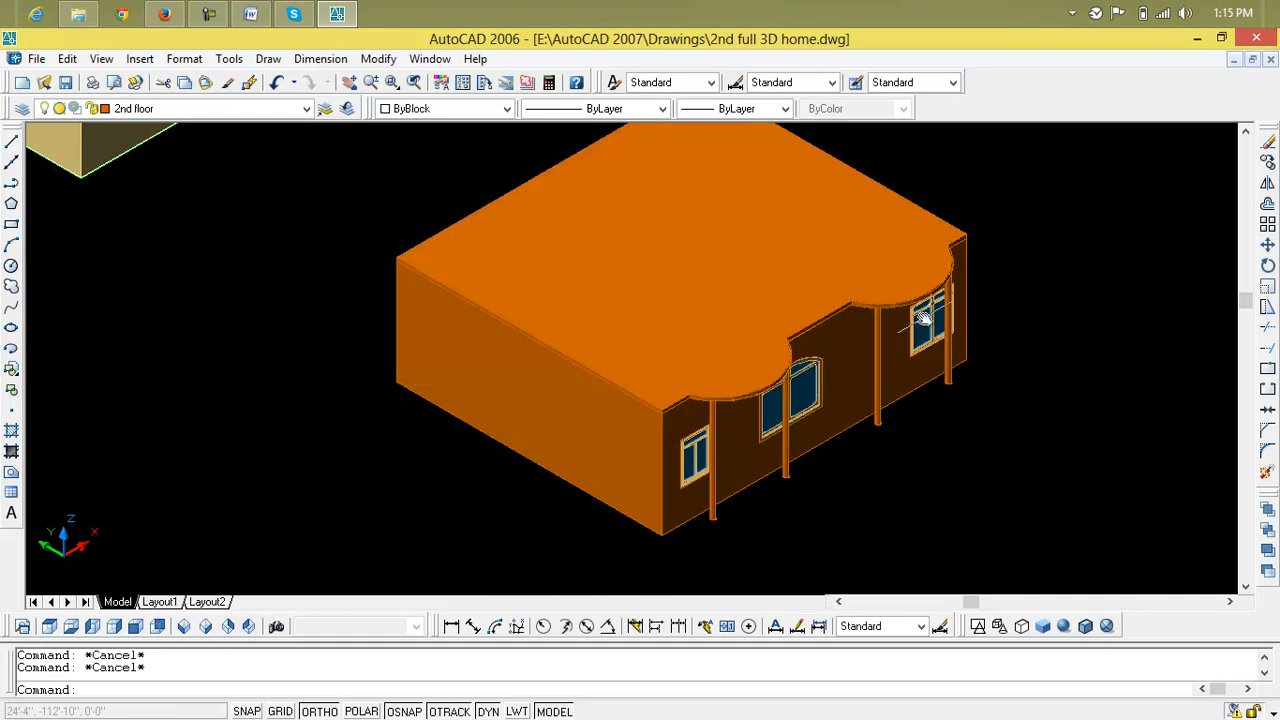
# - Union the main roof slab with the two curved slab projections into a single solid
pyautogui.click(378, 60)
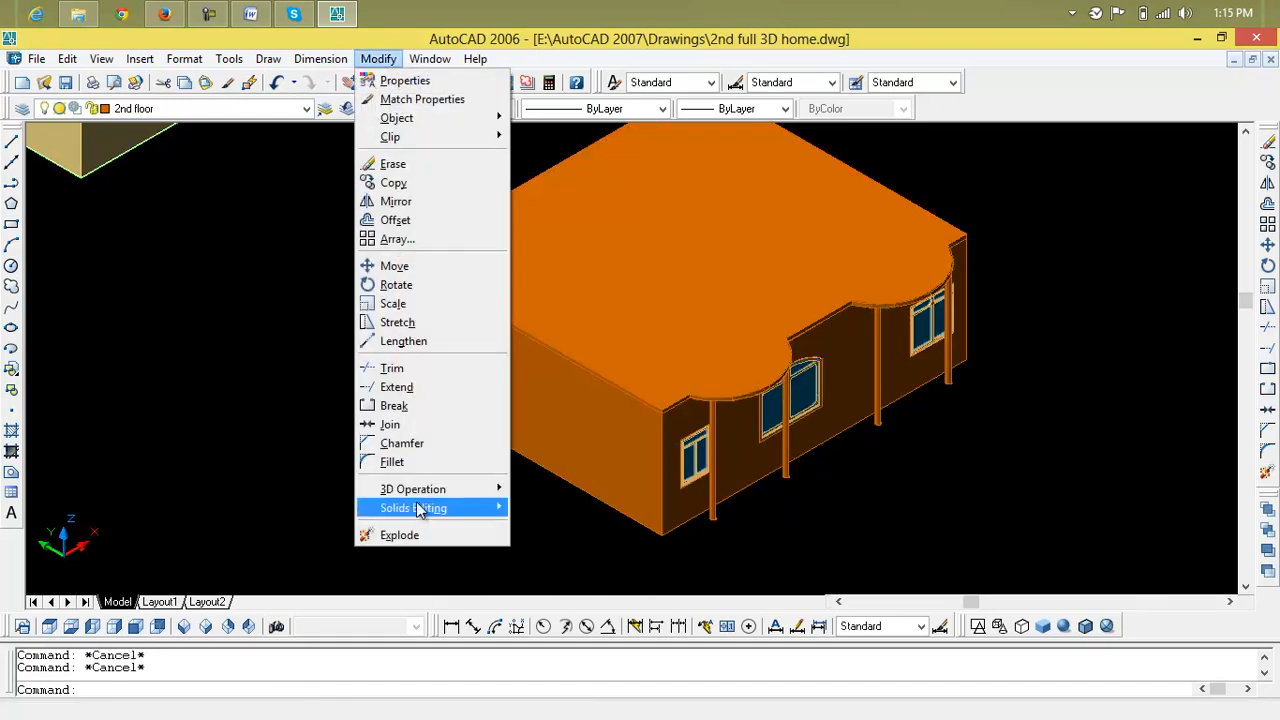
pyautogui.moveTo(423, 512)
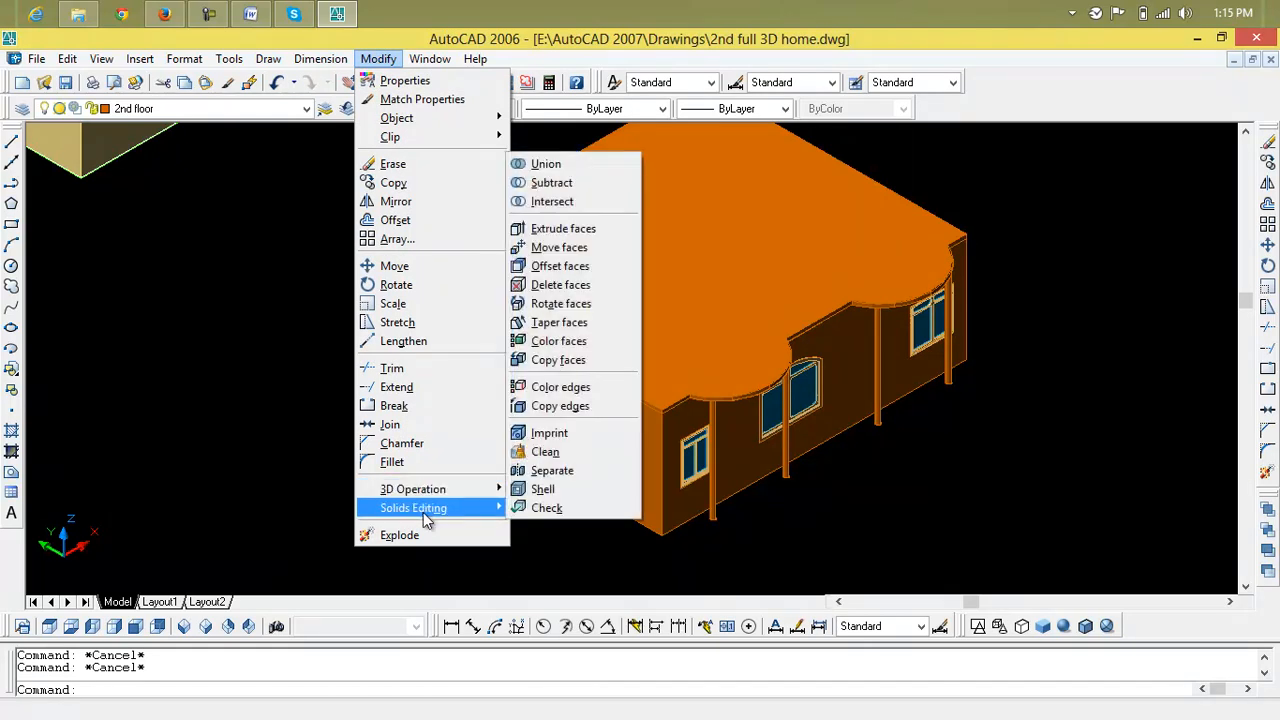
pyautogui.click(573, 168)
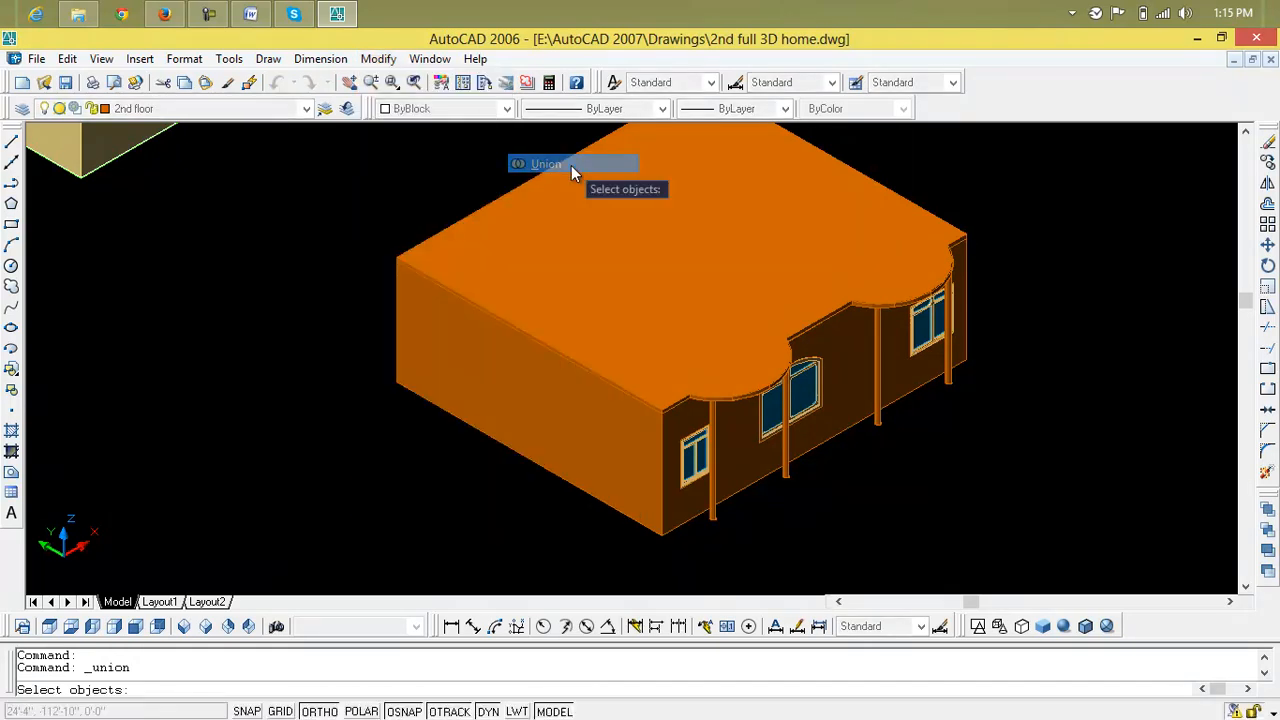
pyautogui.click(652, 407)
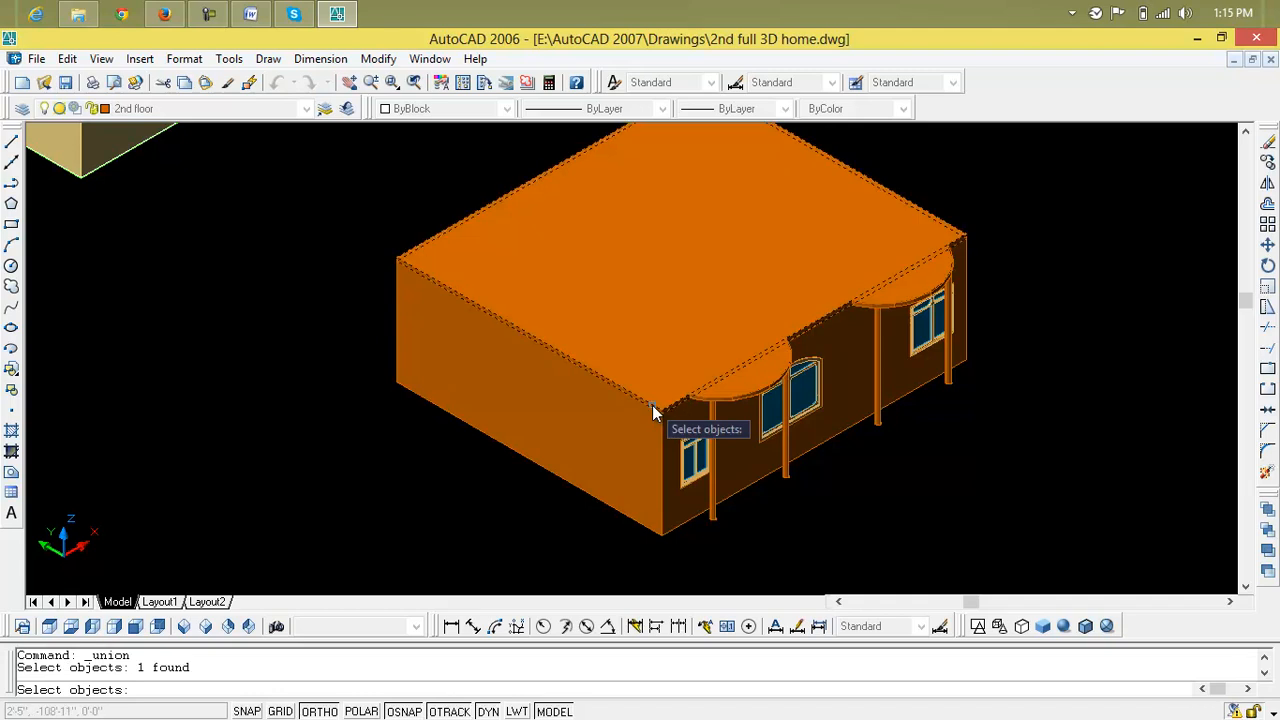
pyautogui.click(779, 380)
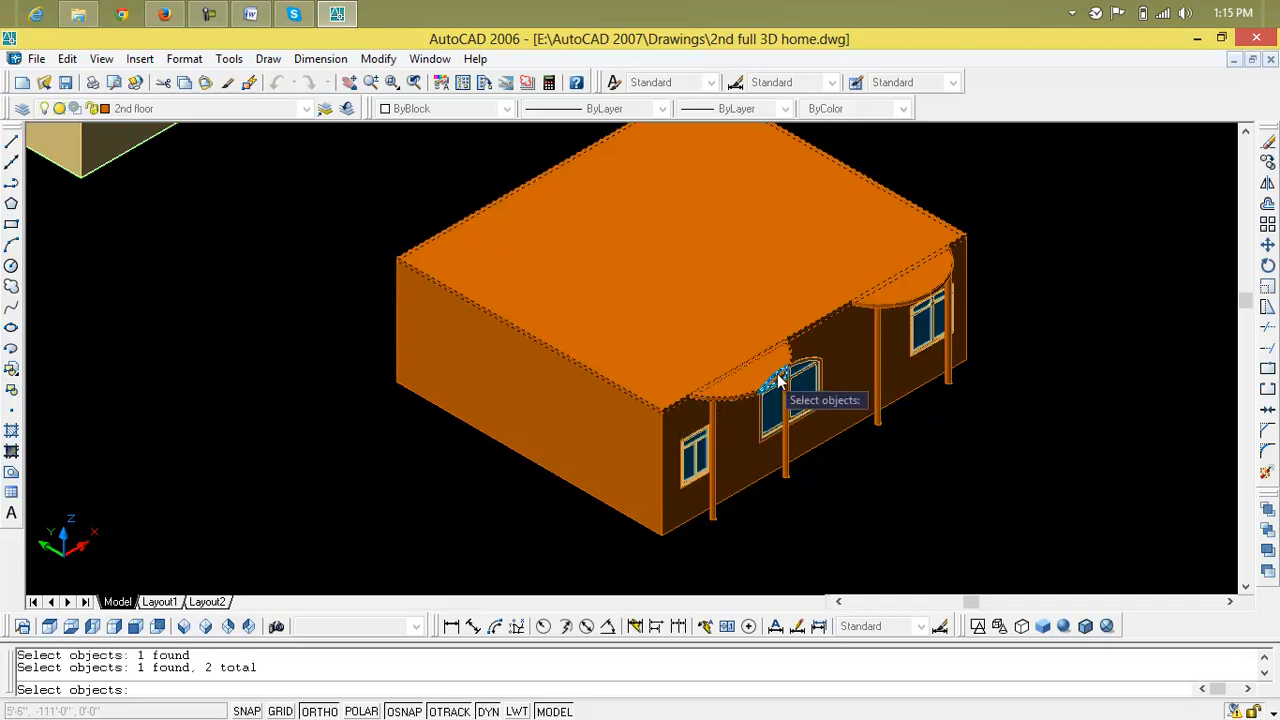
pyautogui.click(891, 305)
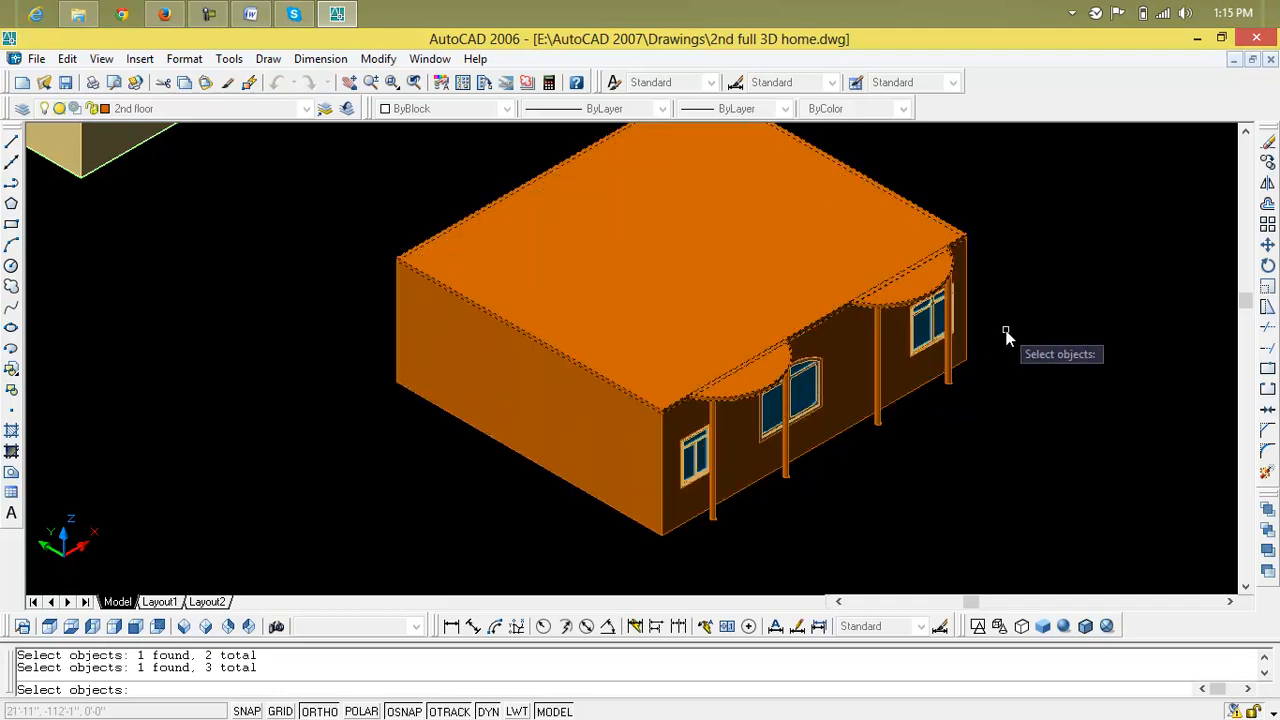
pyautogui.press('Return')
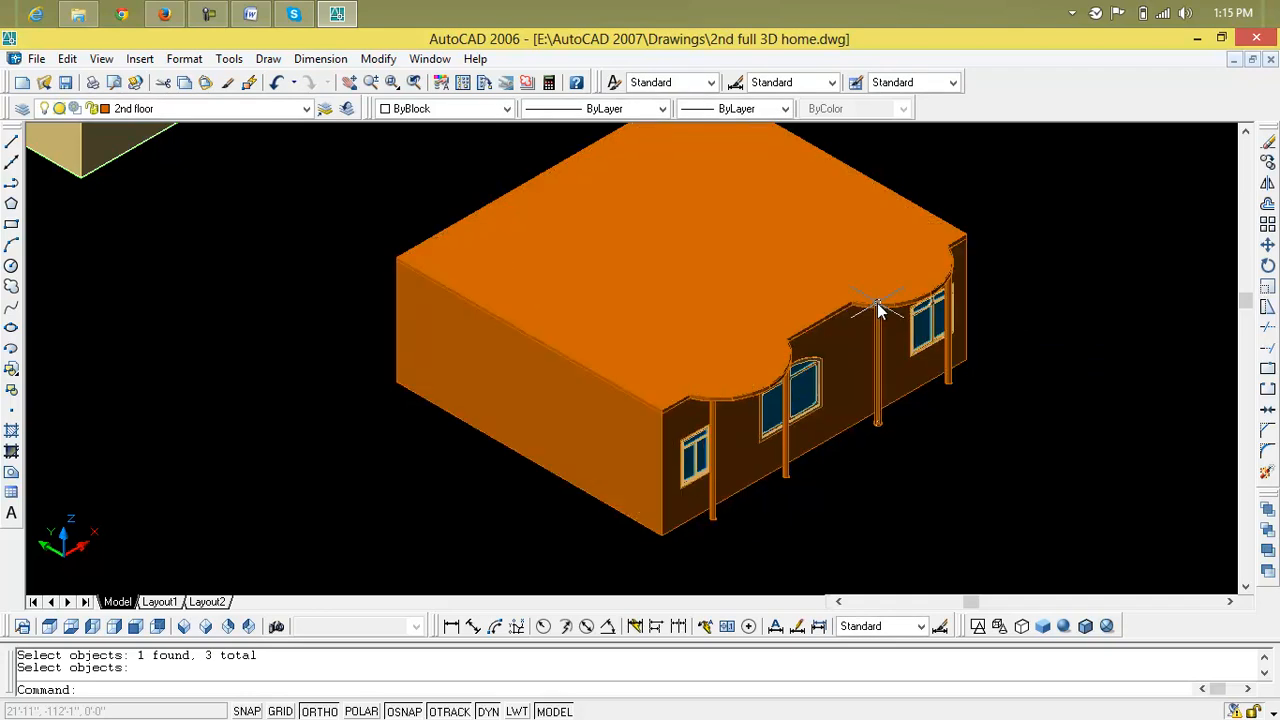
# - Erase the combined roof slab as a test and undo the deletion
pyautogui.click(630, 400)
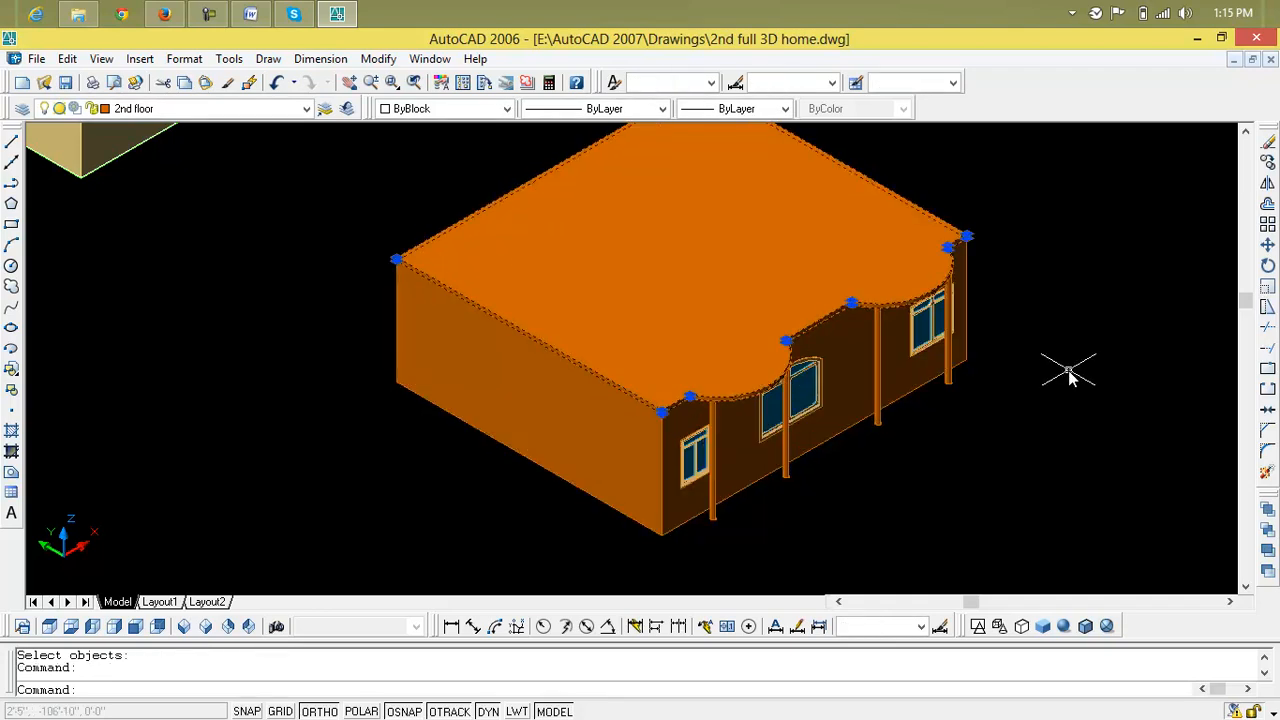
pyautogui.press('Delete')
pyautogui.hotkey('ctrl', 'z')
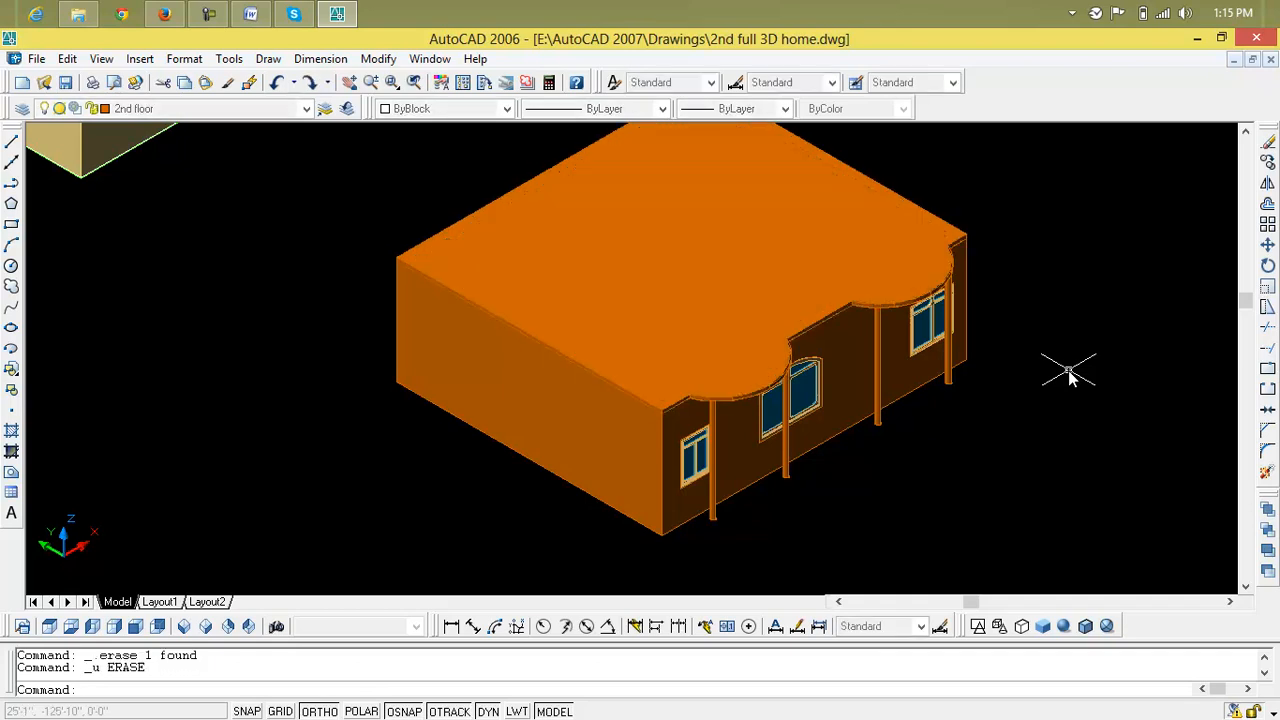
# - Review the second-floor block with its roof slab and columns, both close up and beside the main house
pyautogui.scroll(-2, 1068, 372)
pyautogui.moveTo(1066, 368); pyautogui.dragTo(840, 360, button='middle')
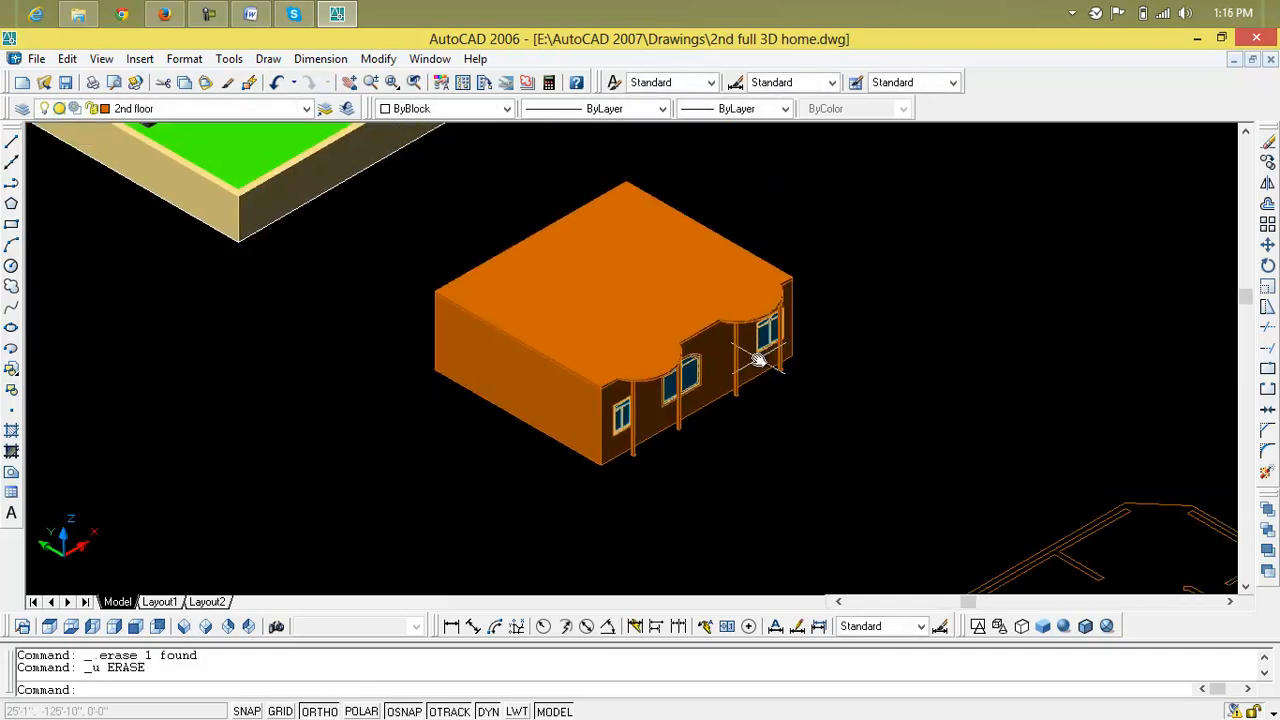
pyautogui.scroll(3, 751, 362)
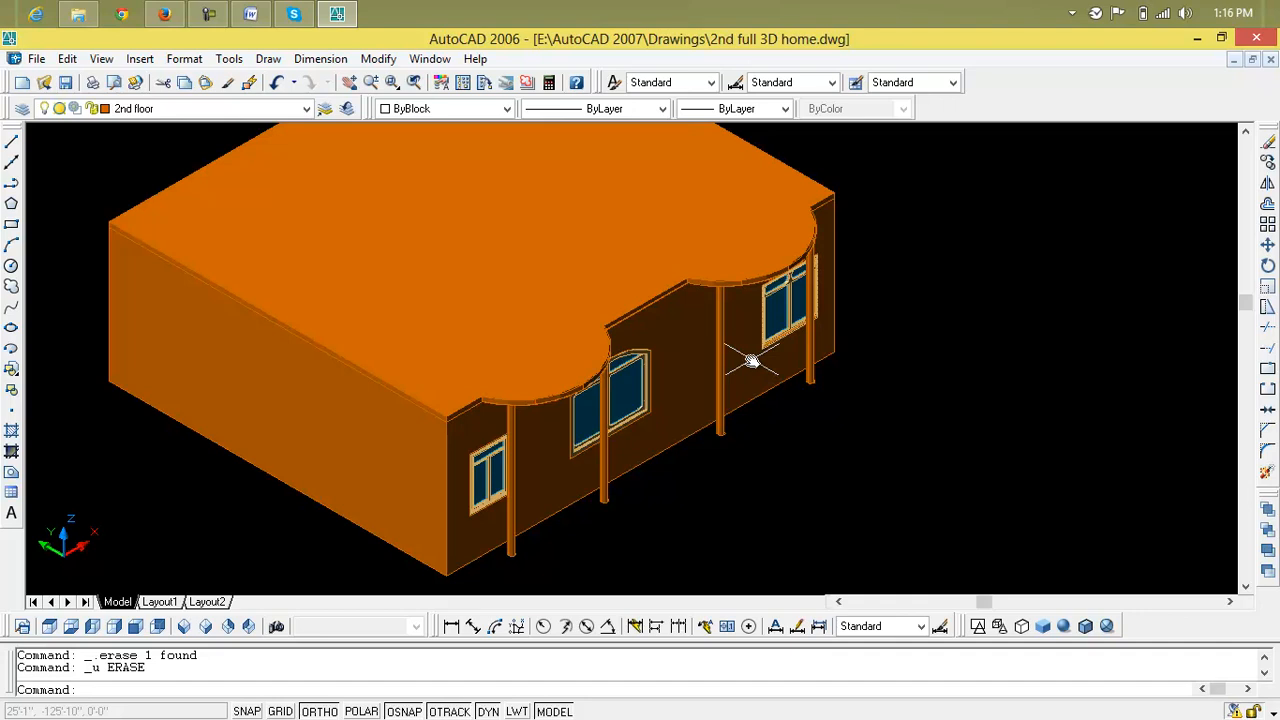
pyautogui.scroll(-3, 751, 362)
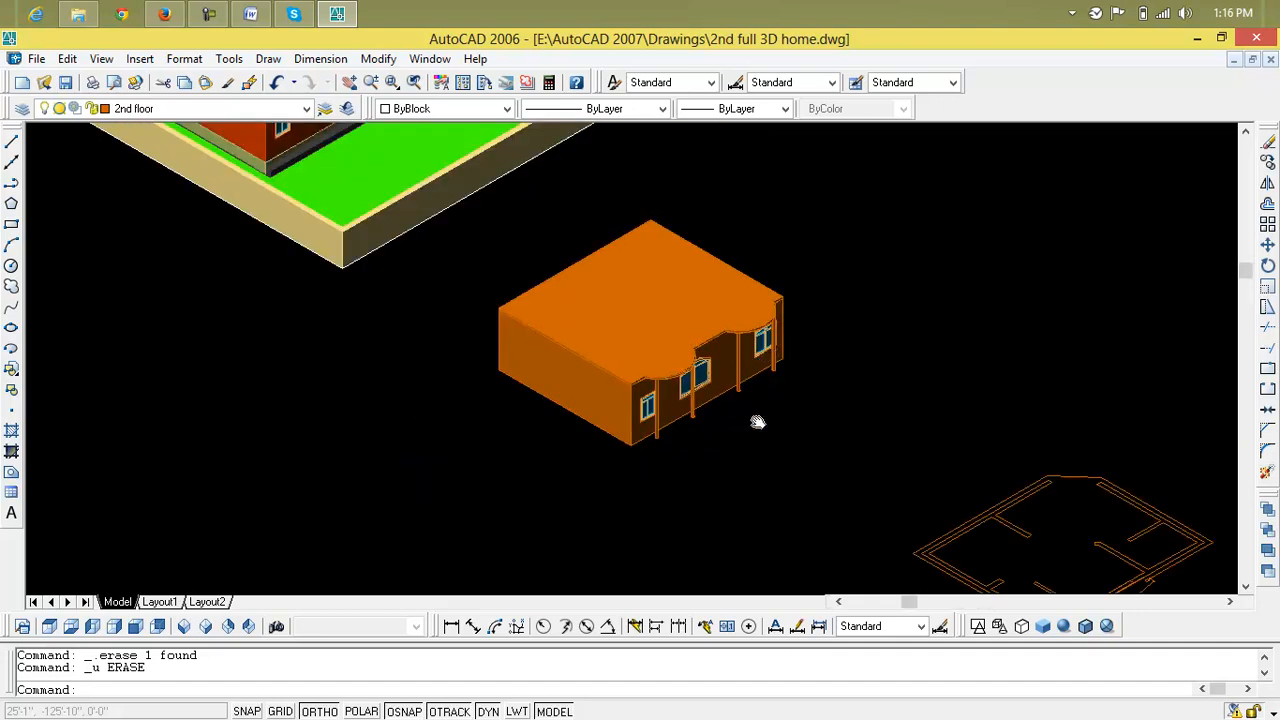
pyautogui.scroll(-4, 757, 421)
pyautogui.moveTo(710, 365); pyautogui.dragTo(620, 405, button='middle')
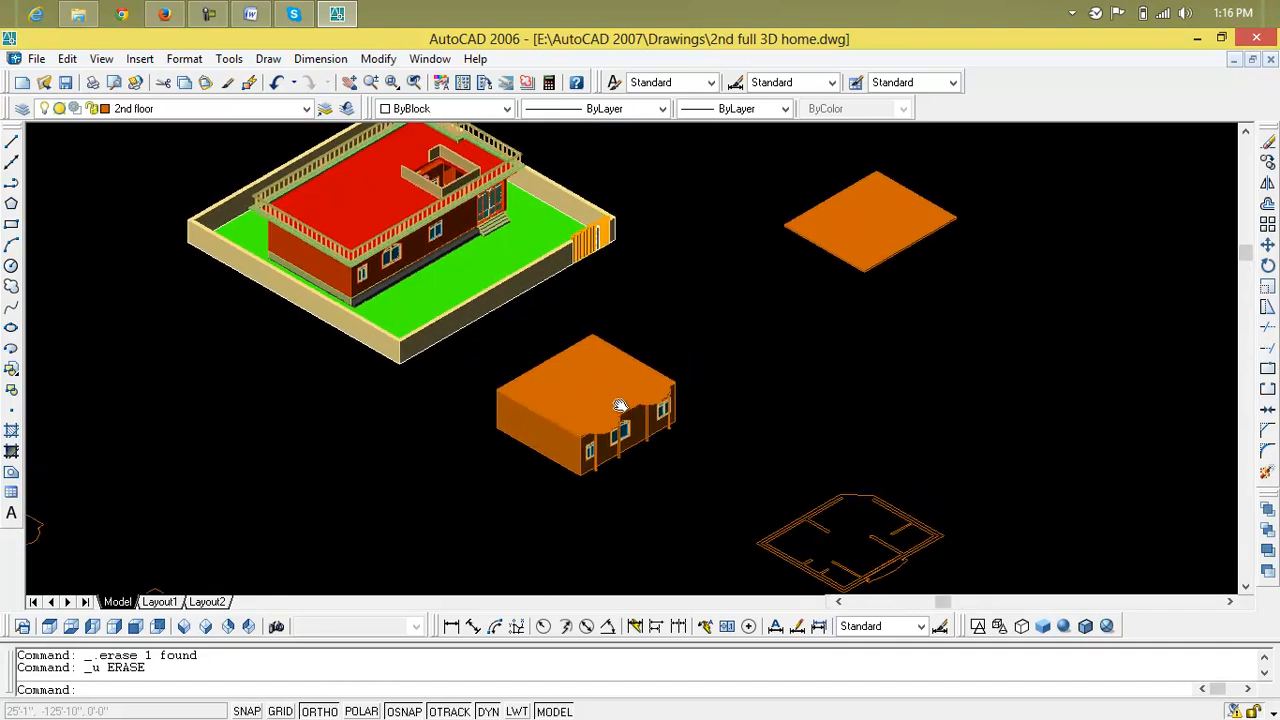
pyautogui.scroll(2, 623, 385)
pyautogui.scroll(4, 691, 360)
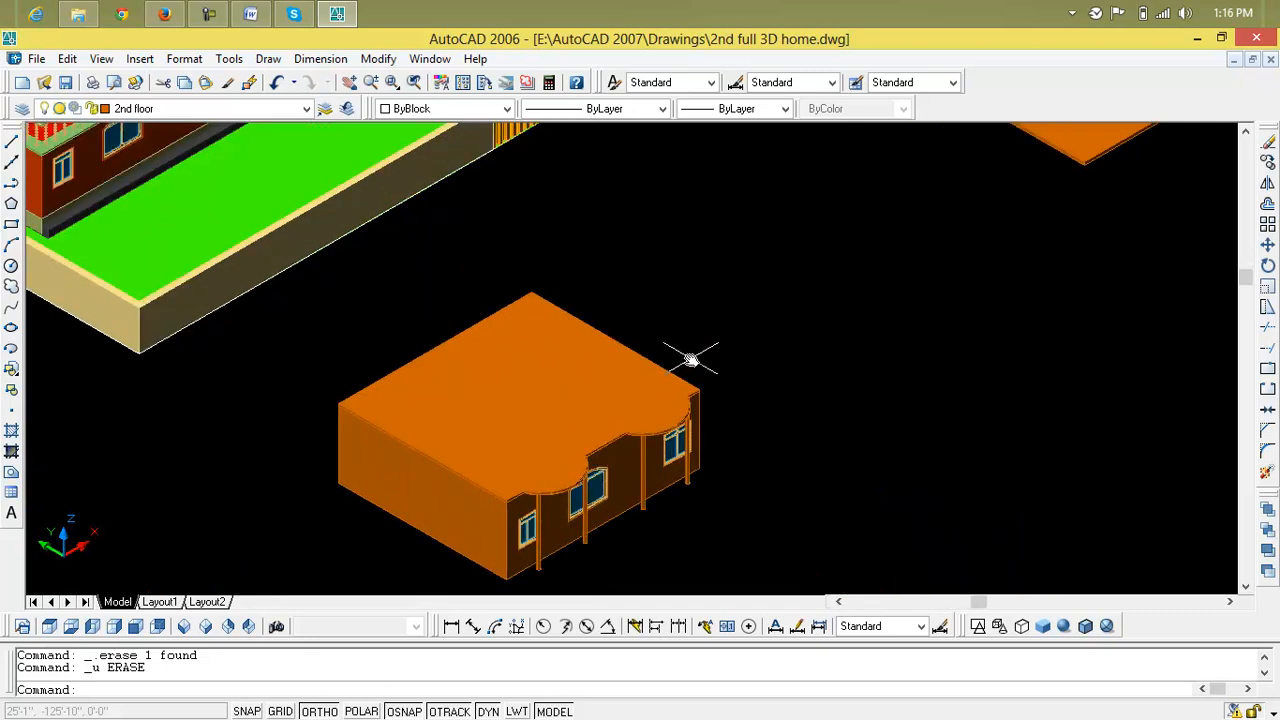
# - Switch to the northeast isometric view and draw a circle of about 2'-9" radius outside the second floor's open corner
pyautogui.moveTo(691, 360); pyautogui.dragTo(677, 371, button='middle')
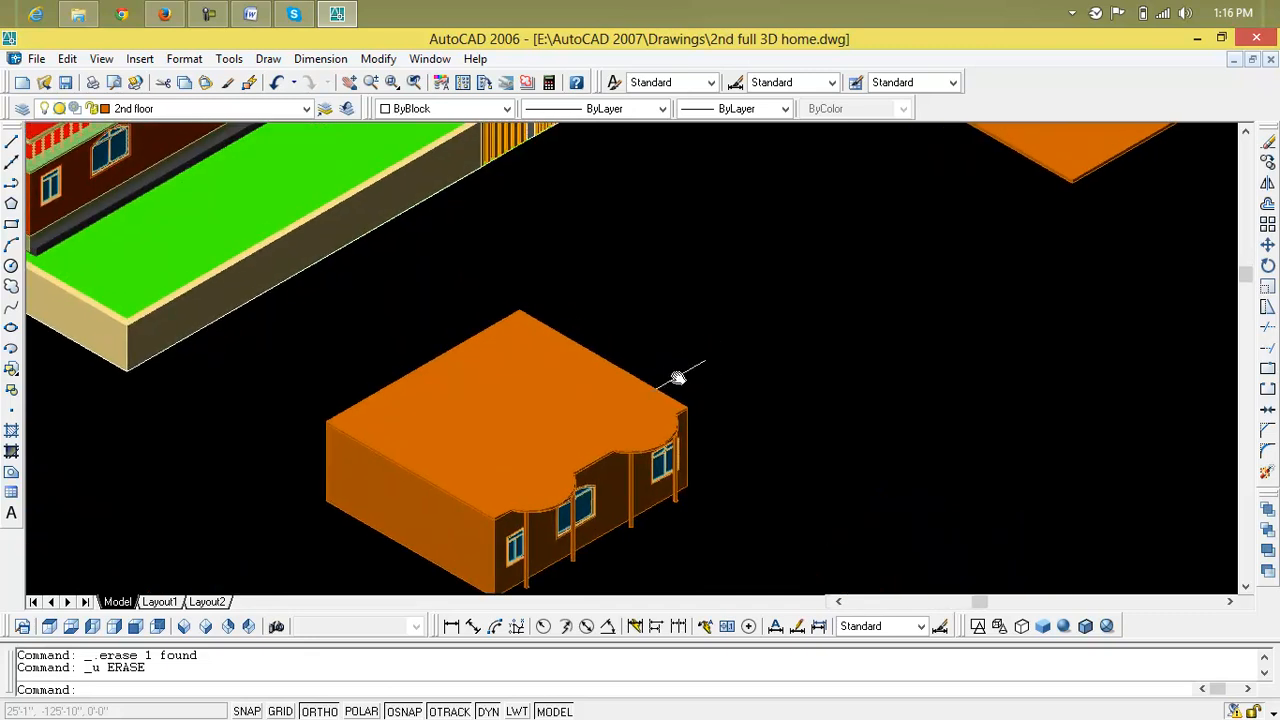
pyautogui.moveTo(208, 640); pyautogui.dragTo(232, 640)
pyautogui.click(229, 627)
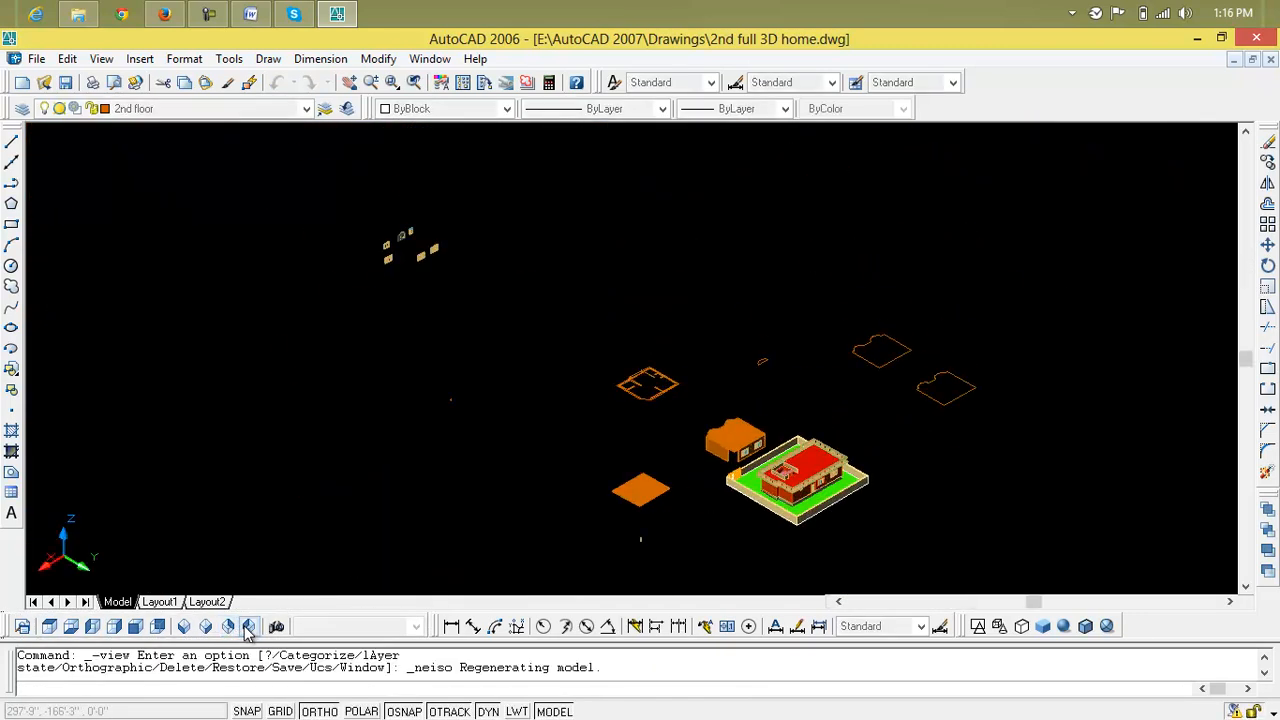
pyautogui.scroll(7, 712, 466)
pyautogui.moveTo(757, 466); pyautogui.dragTo(355, 477, button='middle')
pyautogui.scroll(2, 385, 460)
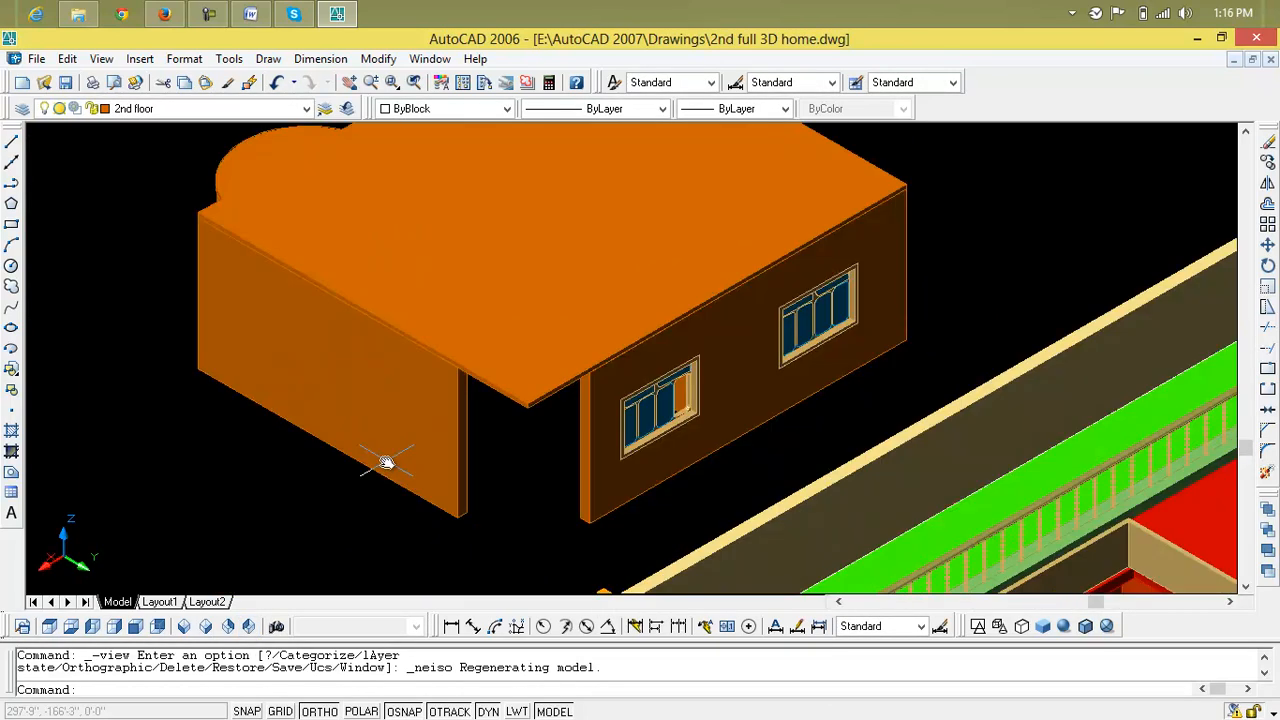
pyautogui.press('Escape')
pyautogui.press('Escape')
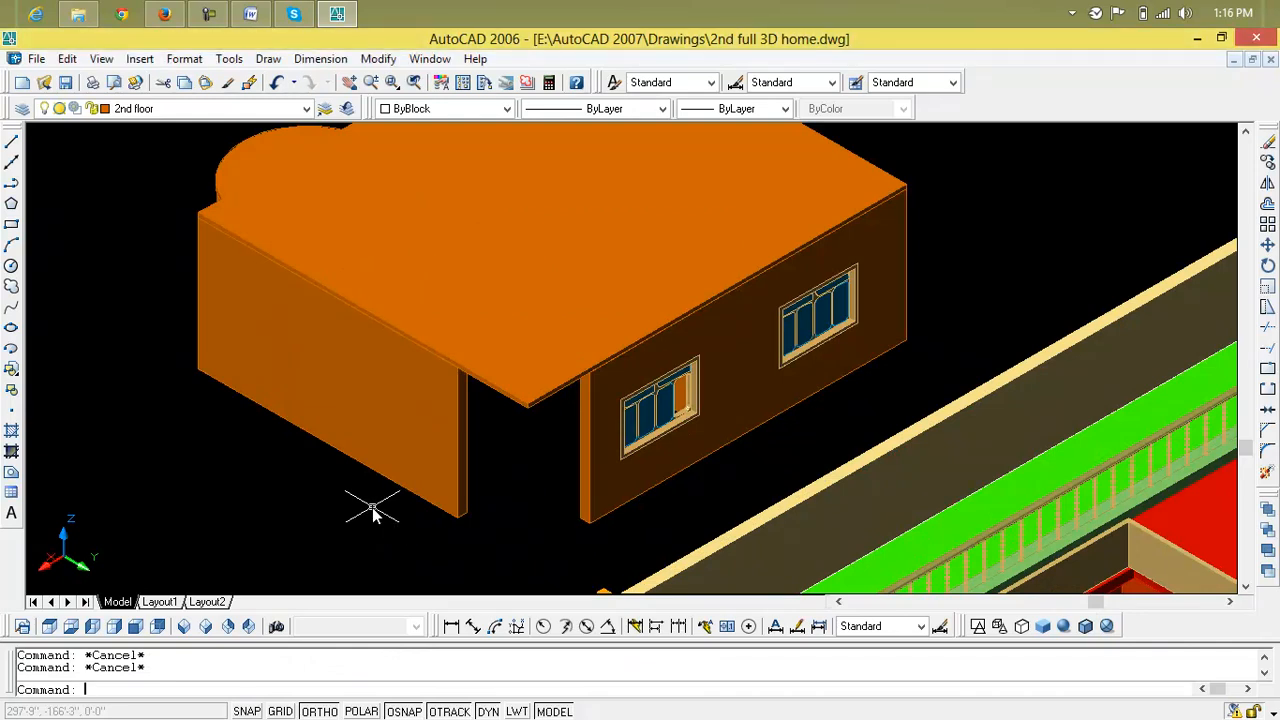
pyautogui.write('c')
pyautogui.press('Return')
pyautogui.click(330, 525)
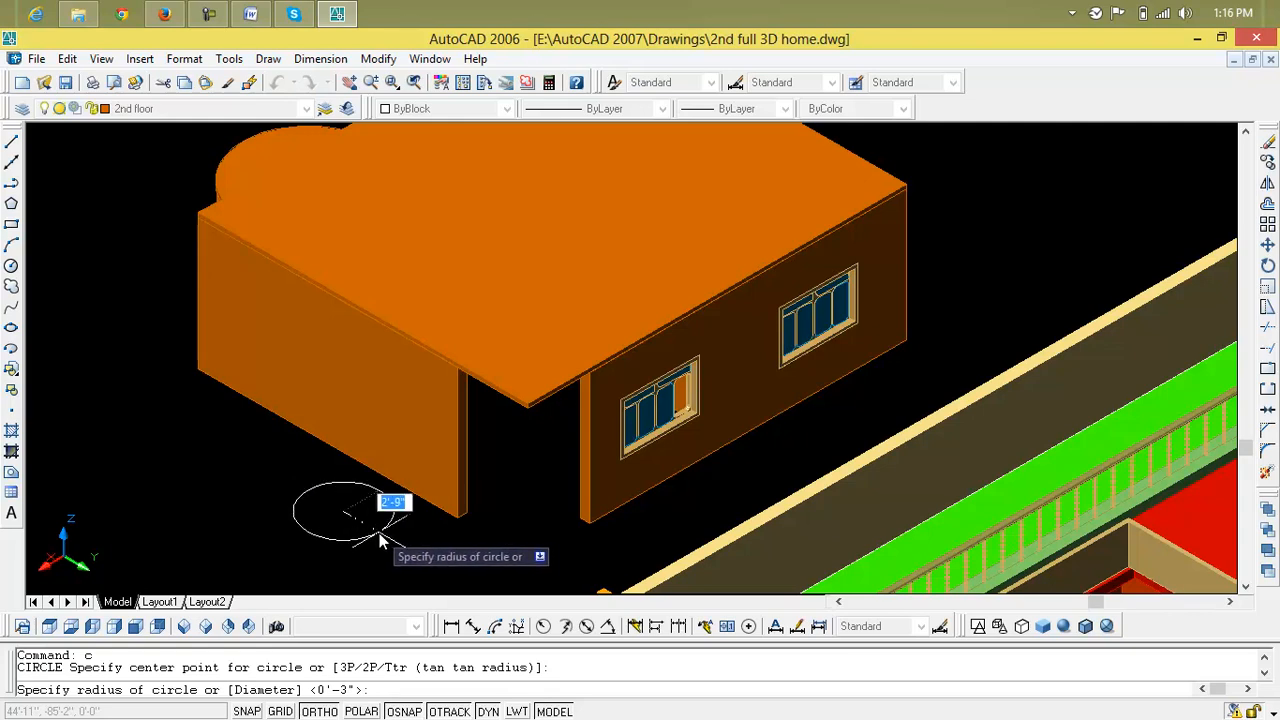
pyautogui.click(380, 540)
# - Move the circle by its center closer to the wall end at the open corner, with Ortho turned off
pyautogui.scroll(3, 330, 508)
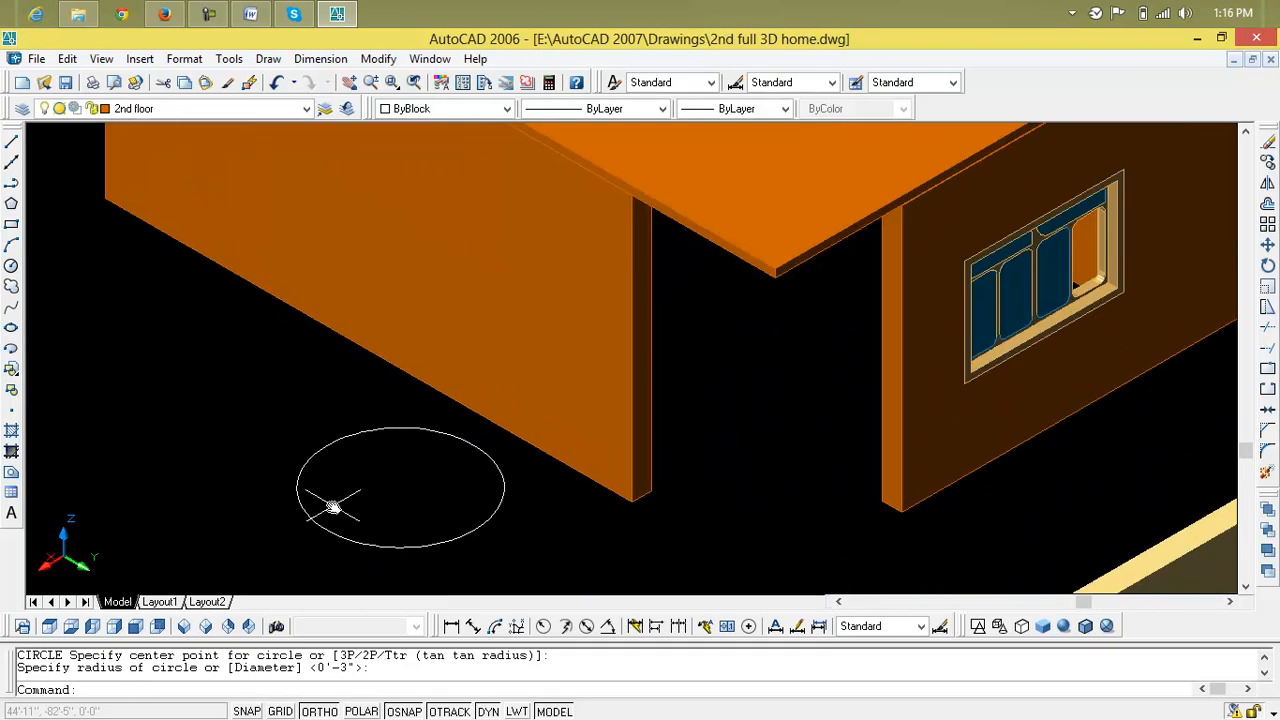
pyautogui.write('m')
pyautogui.press('Return')
pyautogui.click(400, 548)
pyautogui.click(400, 548)
pyautogui.press('Return')
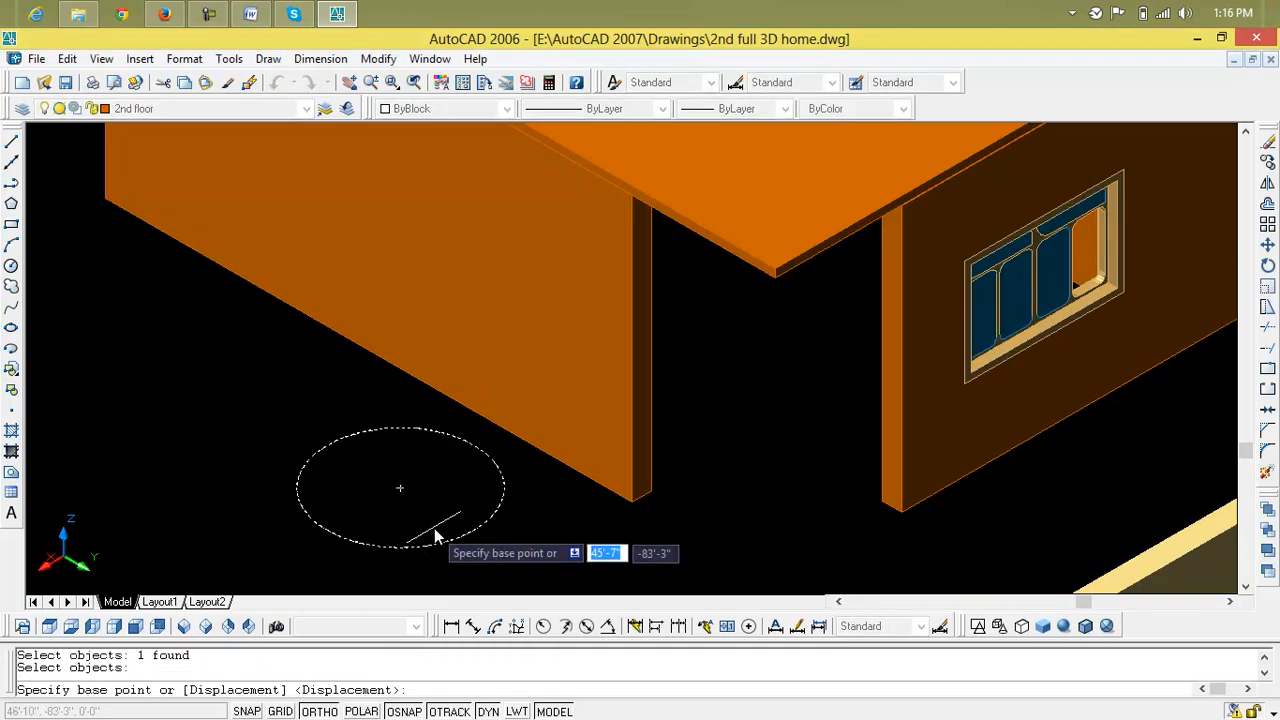
pyautogui.click(401, 491)
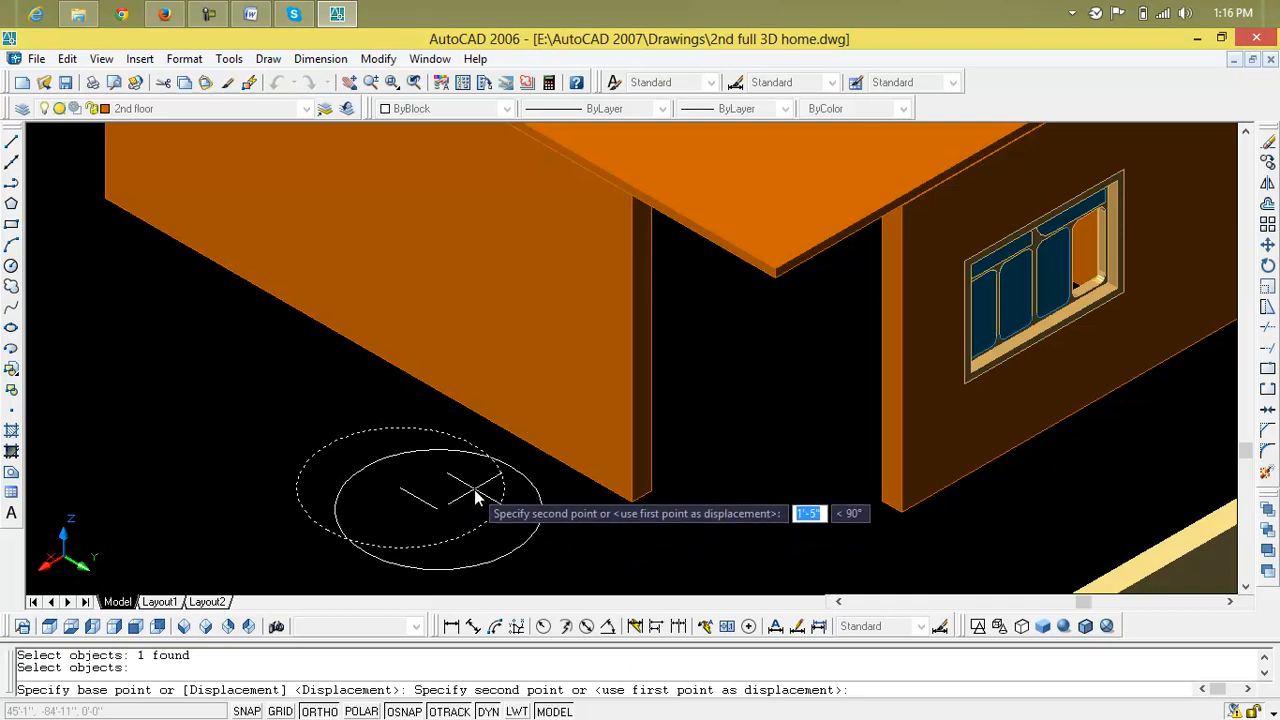
pyautogui.press('F8')
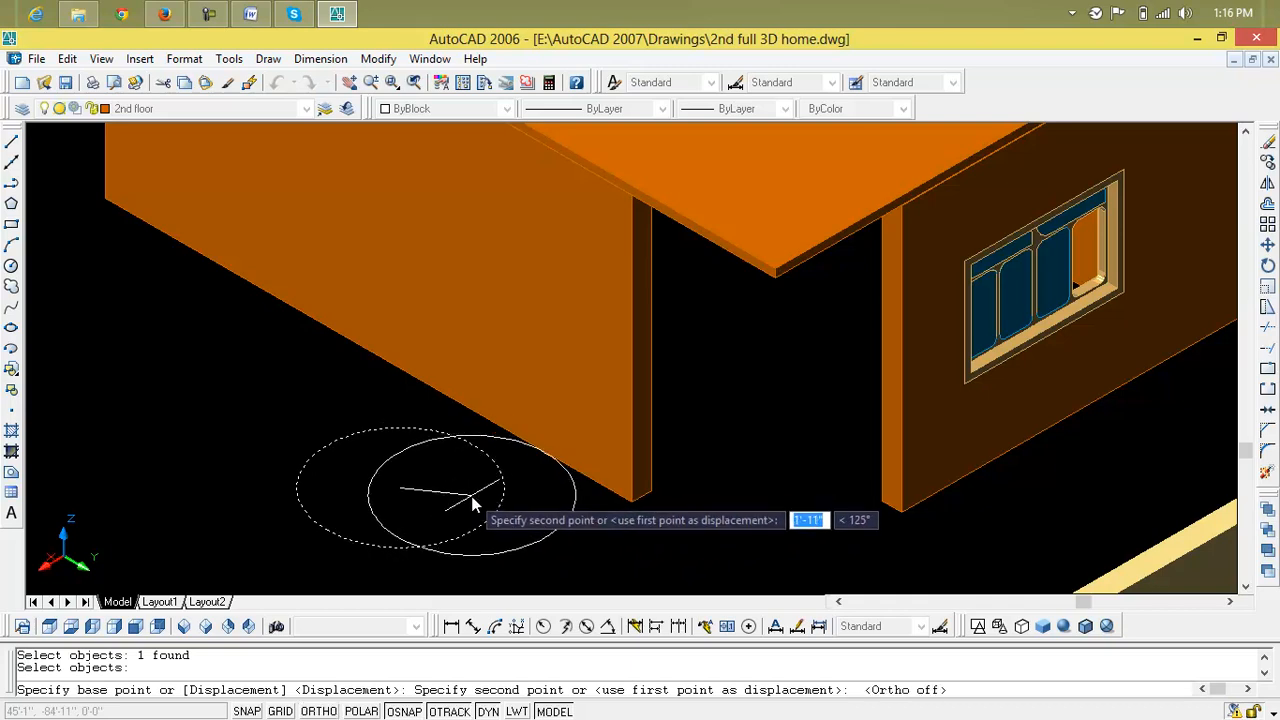
pyautogui.click(466, 508)
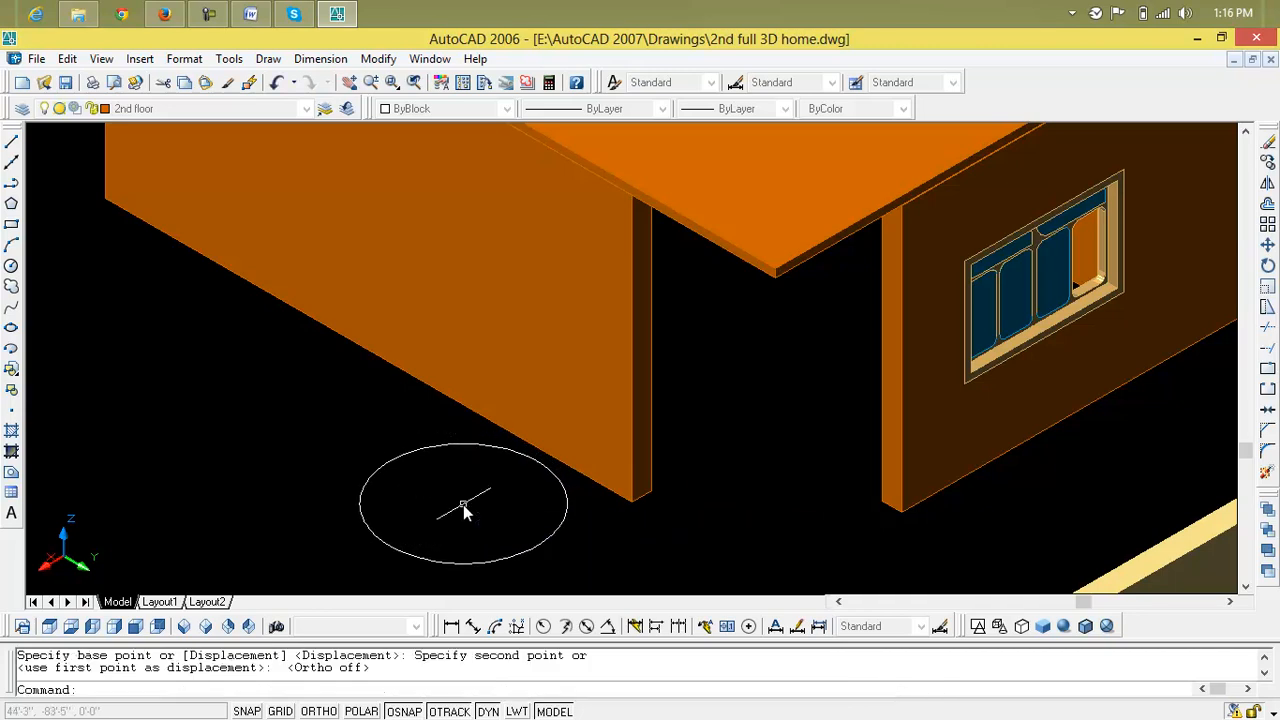
# - Add a center mark to the circle beside the wall
pyautogui.moveTo(514, 523); pyautogui.dragTo(526, 500, button='middle')
pyautogui.scroll(3, 519, 502)
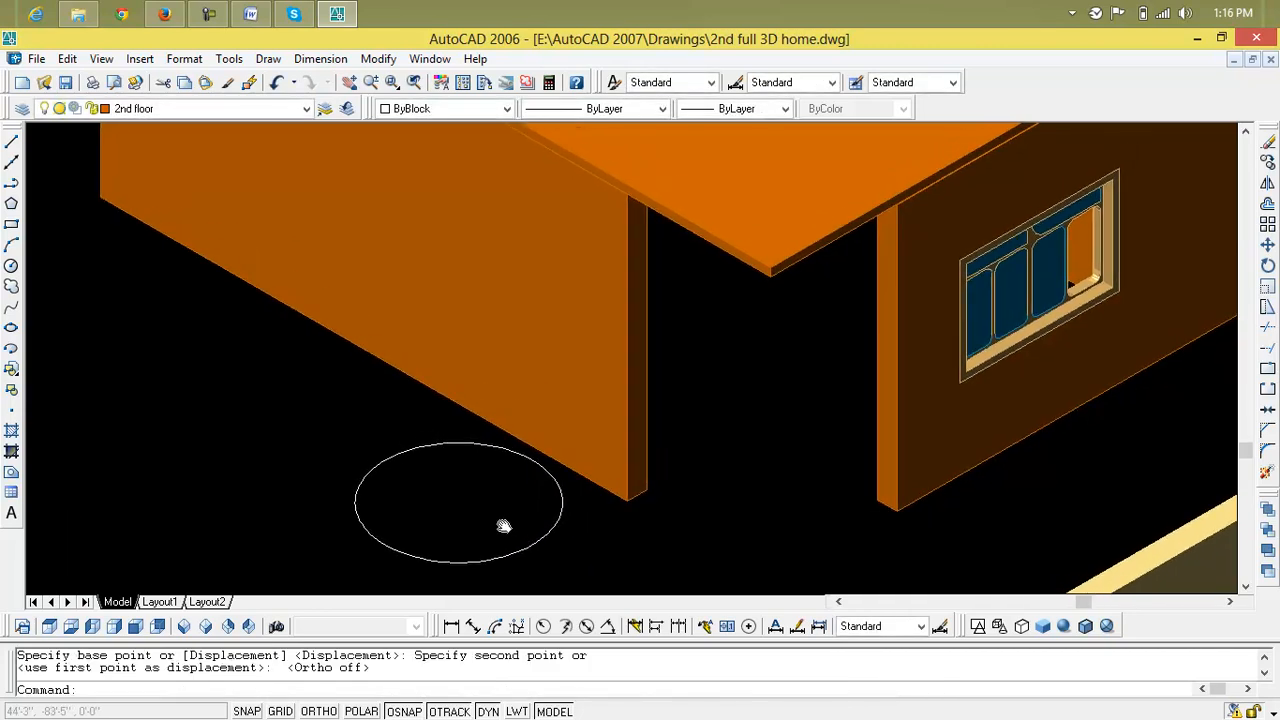
pyautogui.press('Escape')
pyautogui.press('Escape')
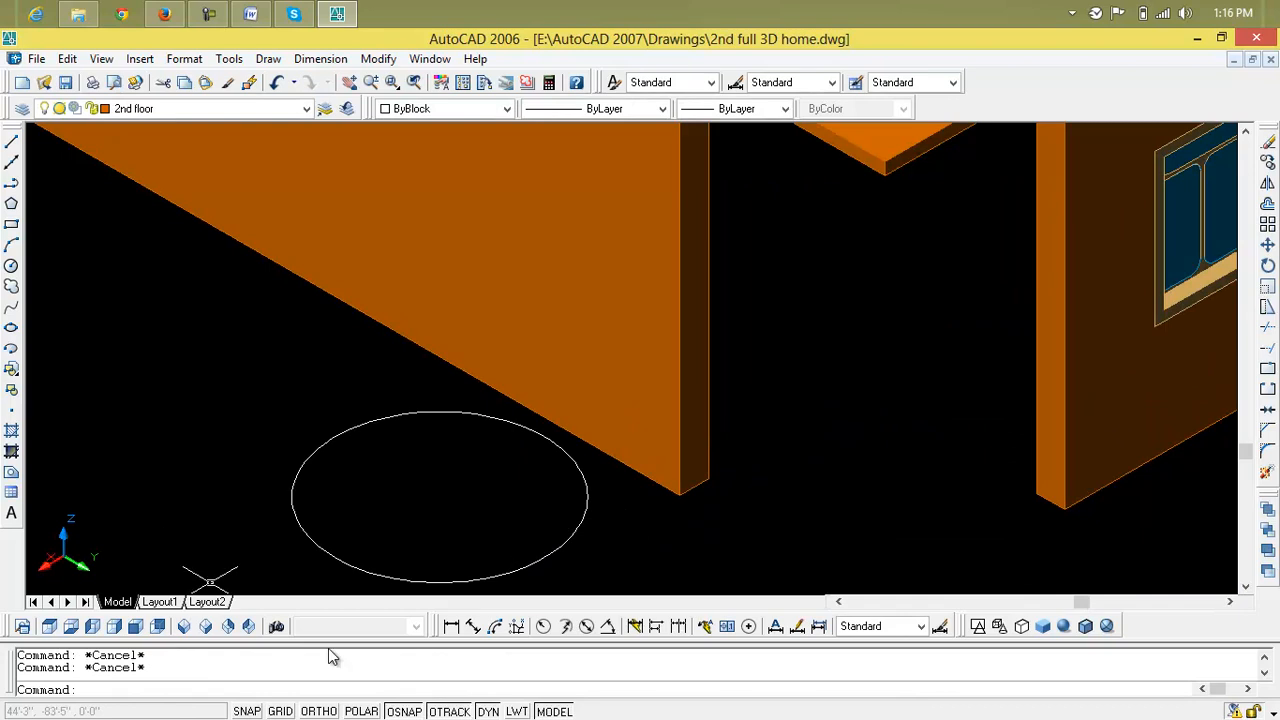
pyautogui.click(748, 626)
pyautogui.click(444, 583)
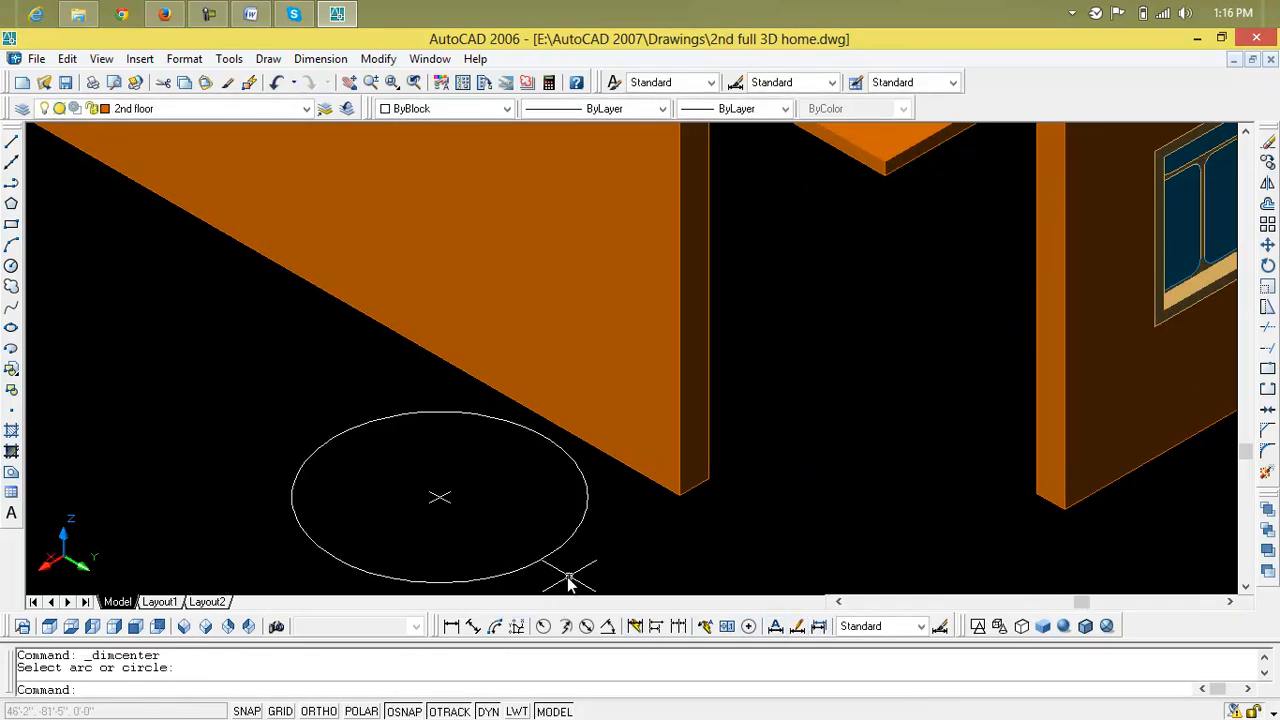
pyautogui.rightClick(584, 580)
pyautogui.press('Escape')
pyautogui.press('Escape')
pyautogui.press('Escape')
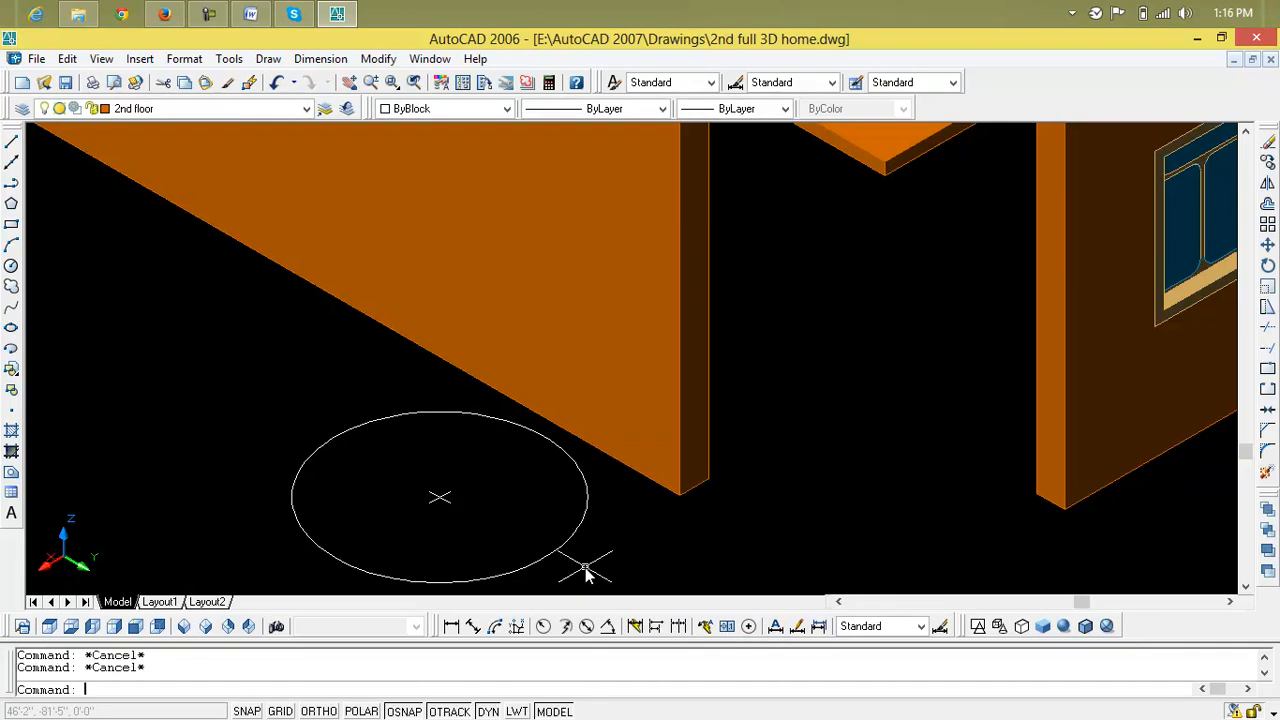
# - Draw a small concentric circle around the center mark inside the large circle
pyautogui.write('c')
pyautogui.press('Return')
pyautogui.click(446, 497)
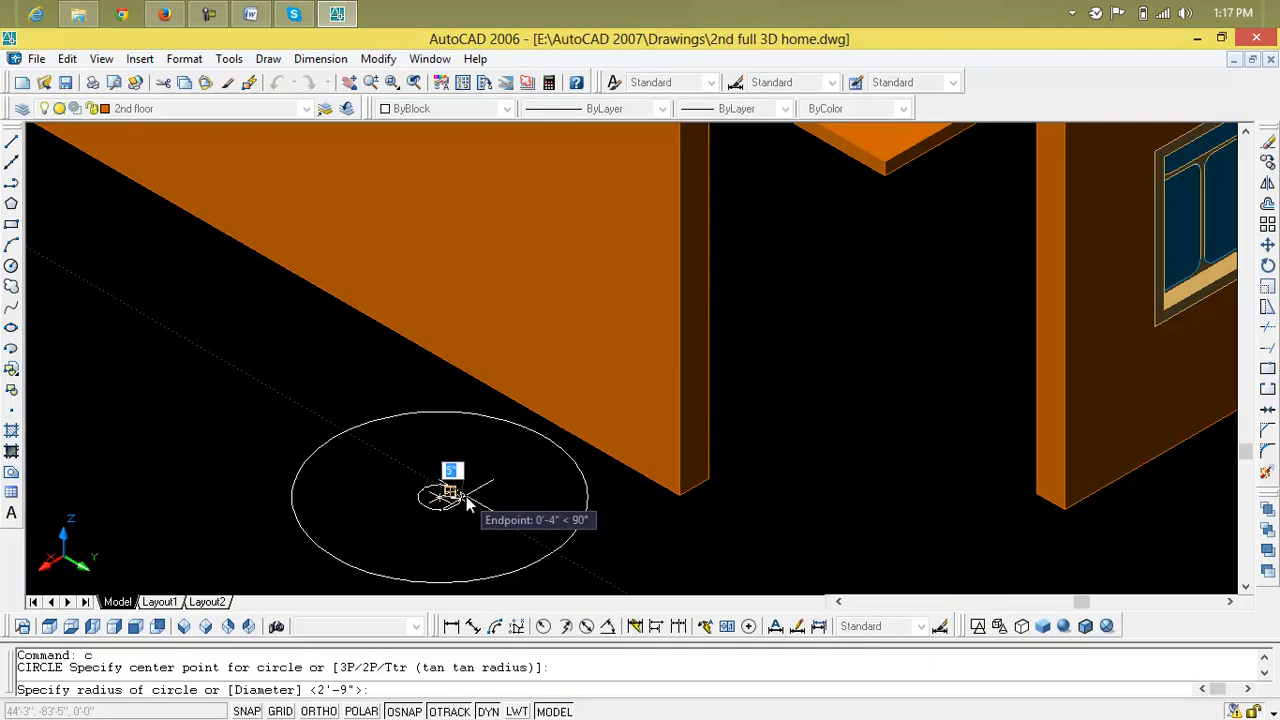
pyautogui.click(474, 503)
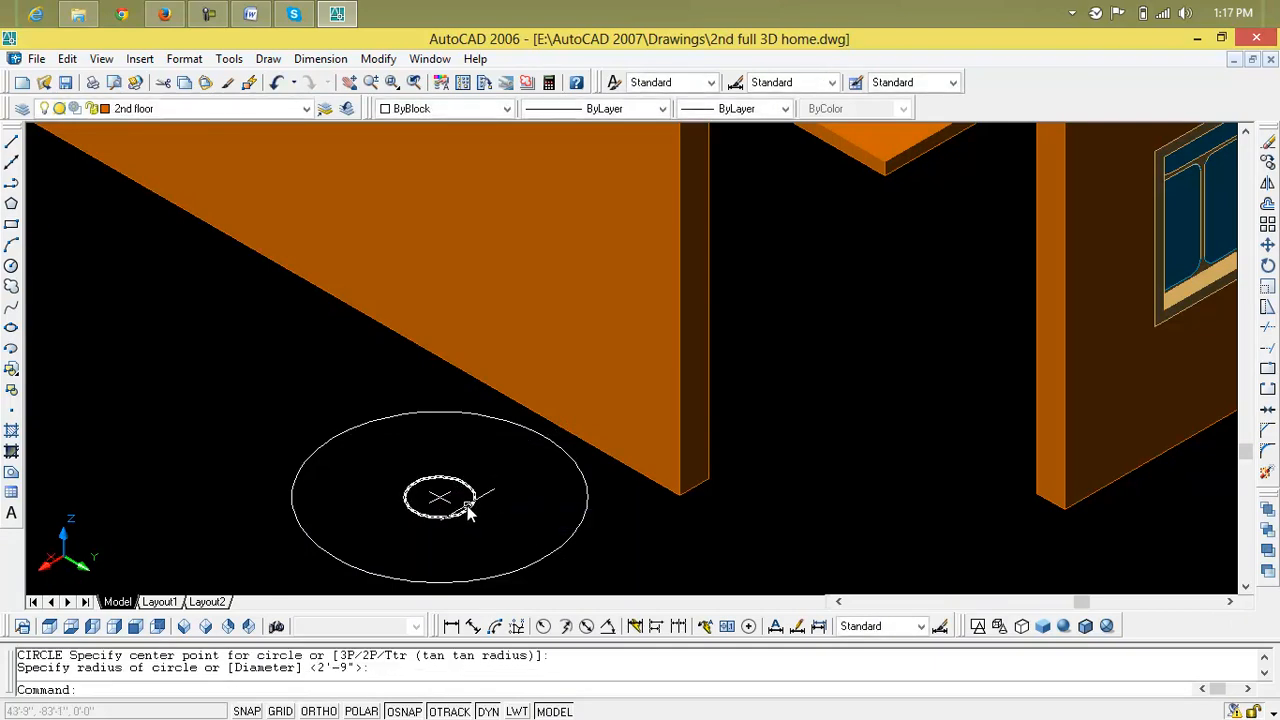
pyautogui.scroll(-3, 460, 505)
pyautogui.scroll(3, 460, 510)
pyautogui.press('Escape')
pyautogui.press('Escape')
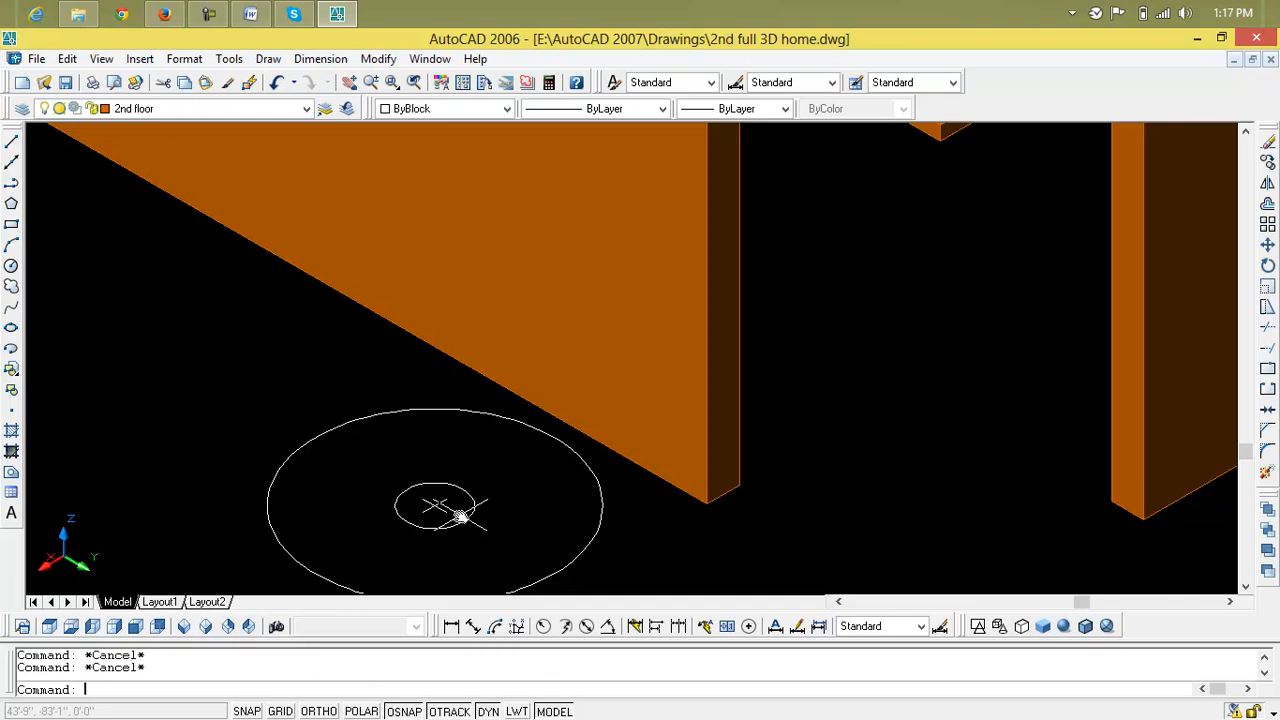
# - Enlarge the outer circle slightly by stretching its quadrant grip outward
pyautogui.scroll(-1, 497, 549)
pyautogui.moveTo(520, 560); pyautogui.dragTo(526, 517, button='middle')
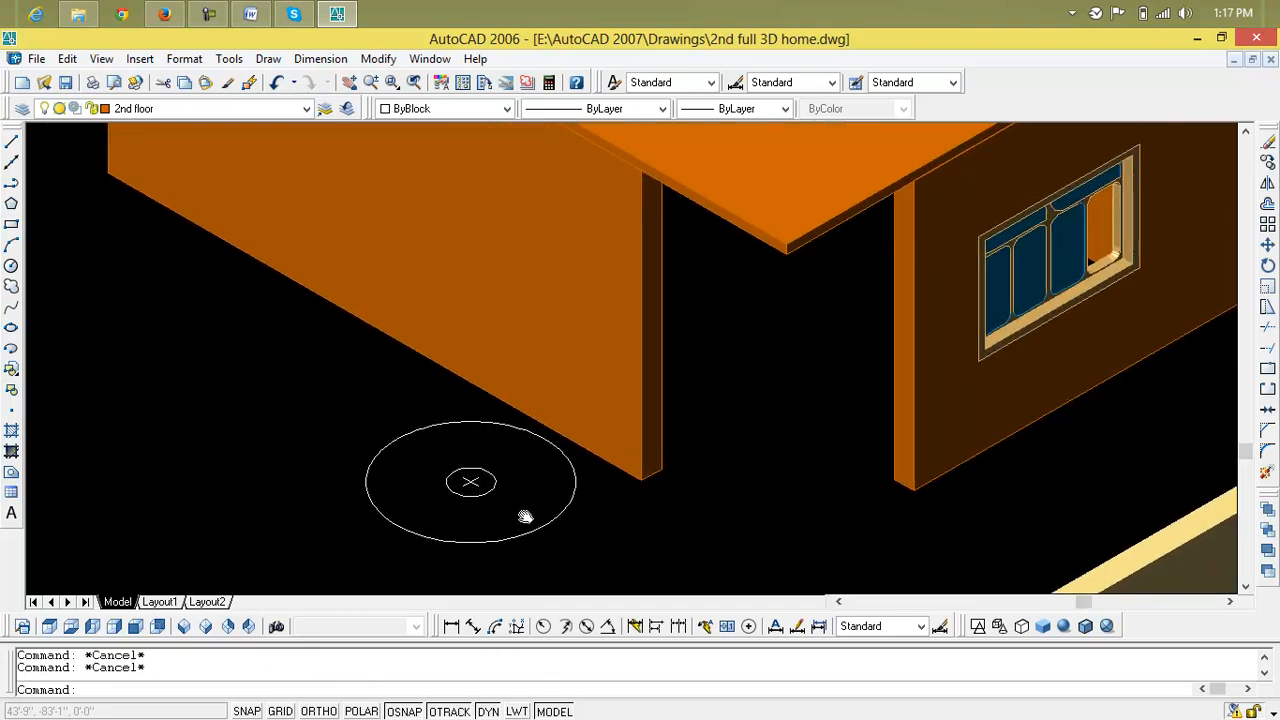
pyautogui.click(480, 533)
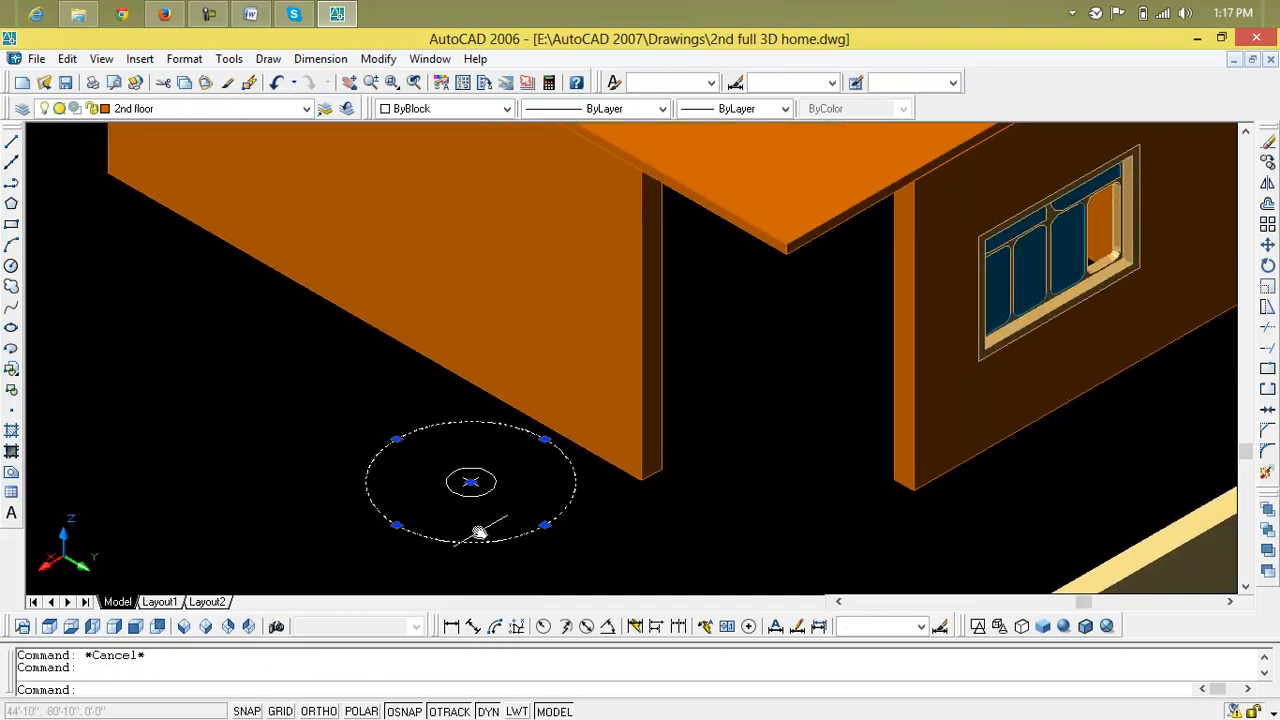
pyautogui.click(402, 528)
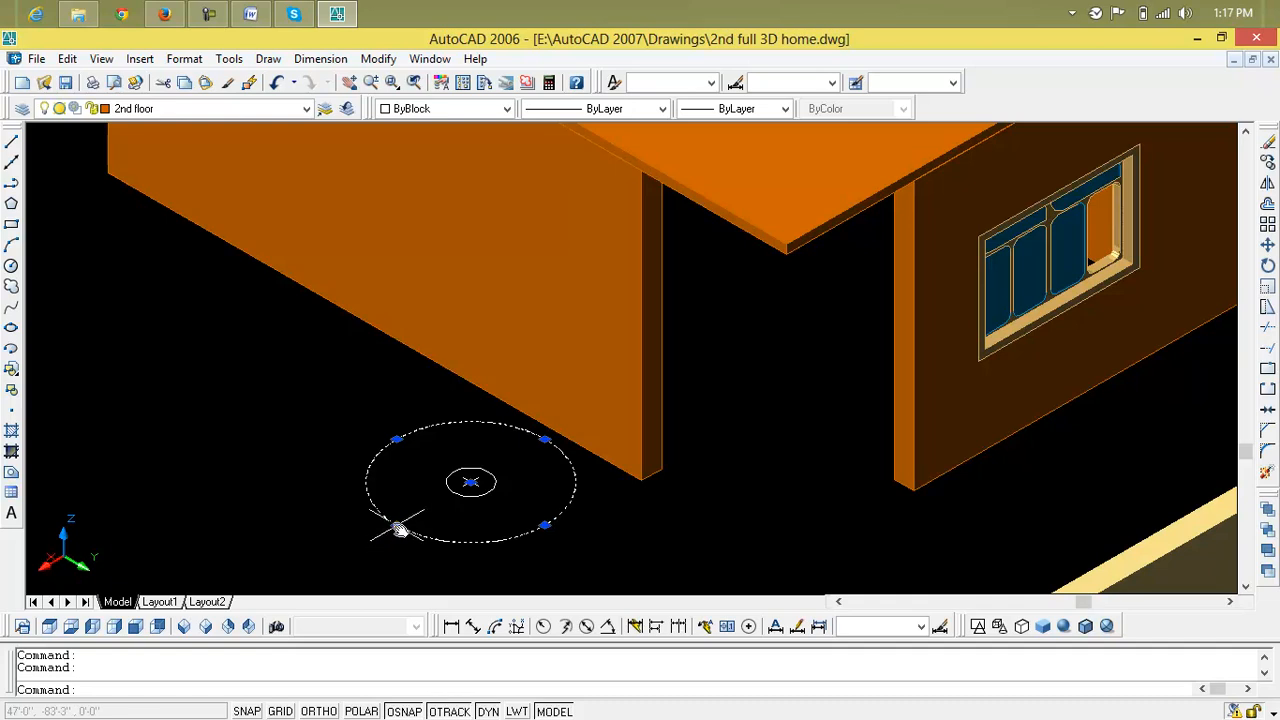
pyautogui.click(398, 530)
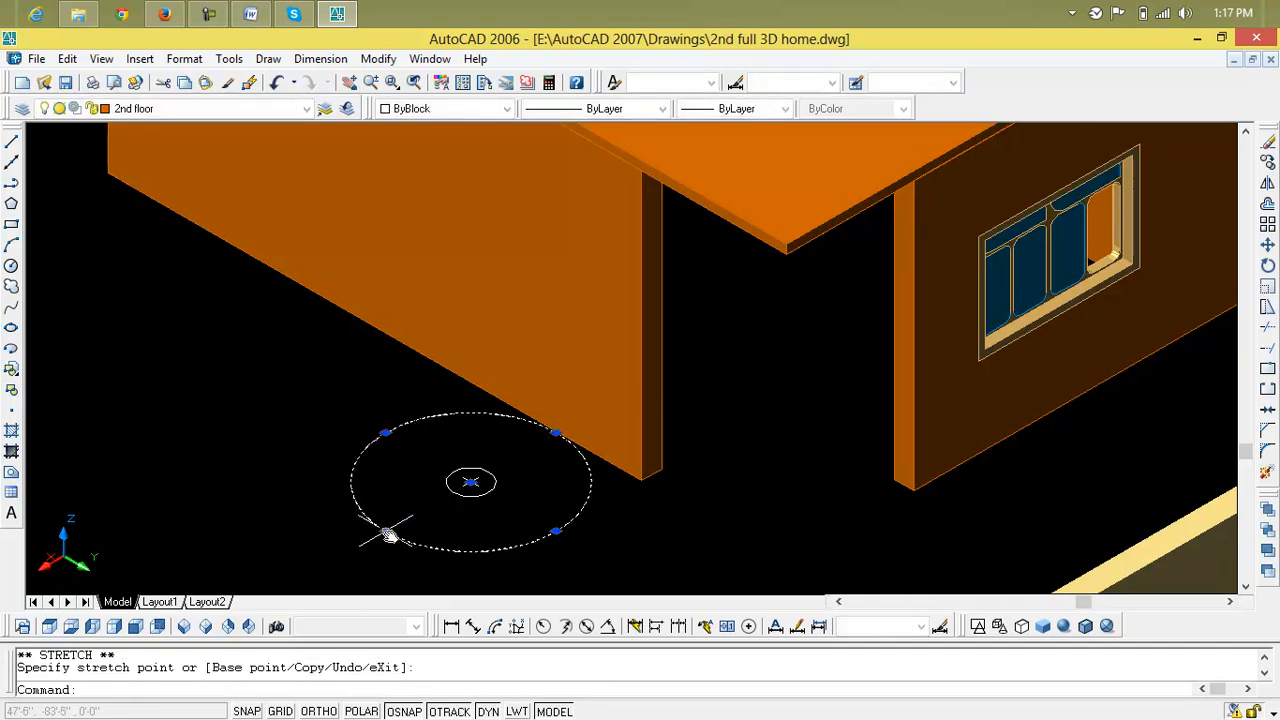
pyautogui.scroll(-2, 566, 528)
pyautogui.moveTo(568, 528); pyautogui.dragTo(526, 523, button='middle')
pyautogui.press('Escape')
pyautogui.press('Escape')
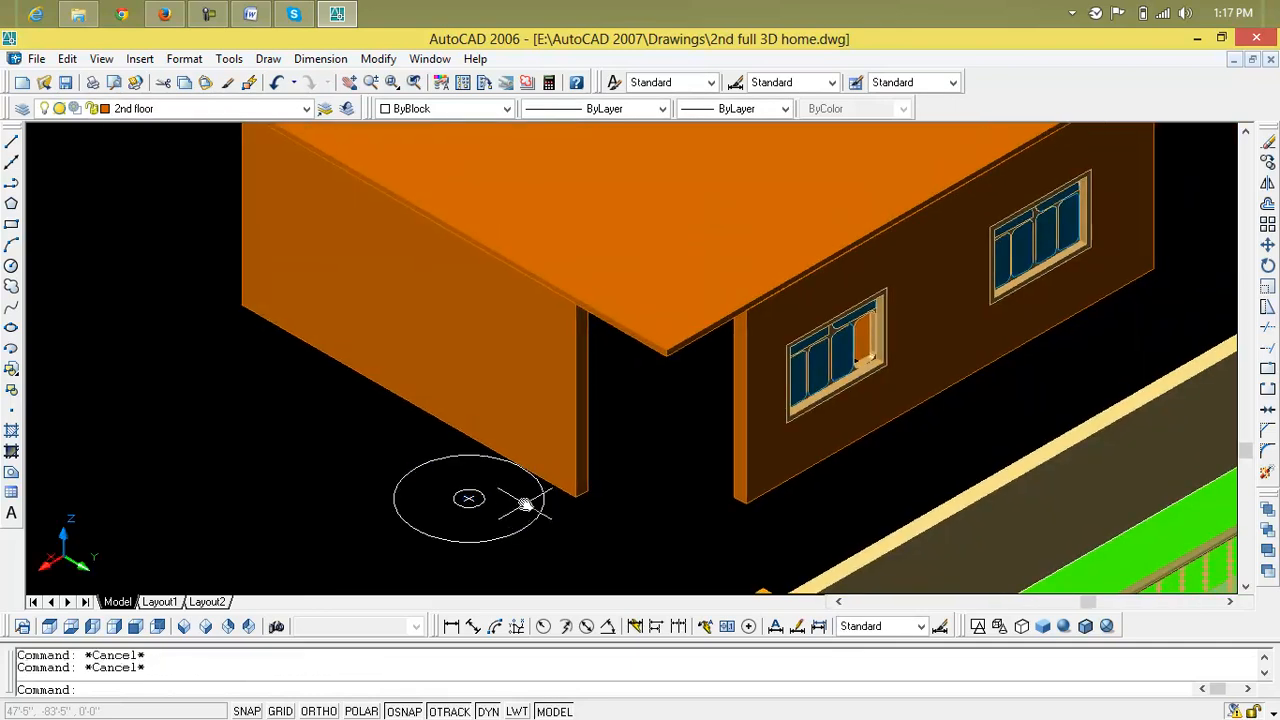
pyautogui.scroll(5, 520, 508)
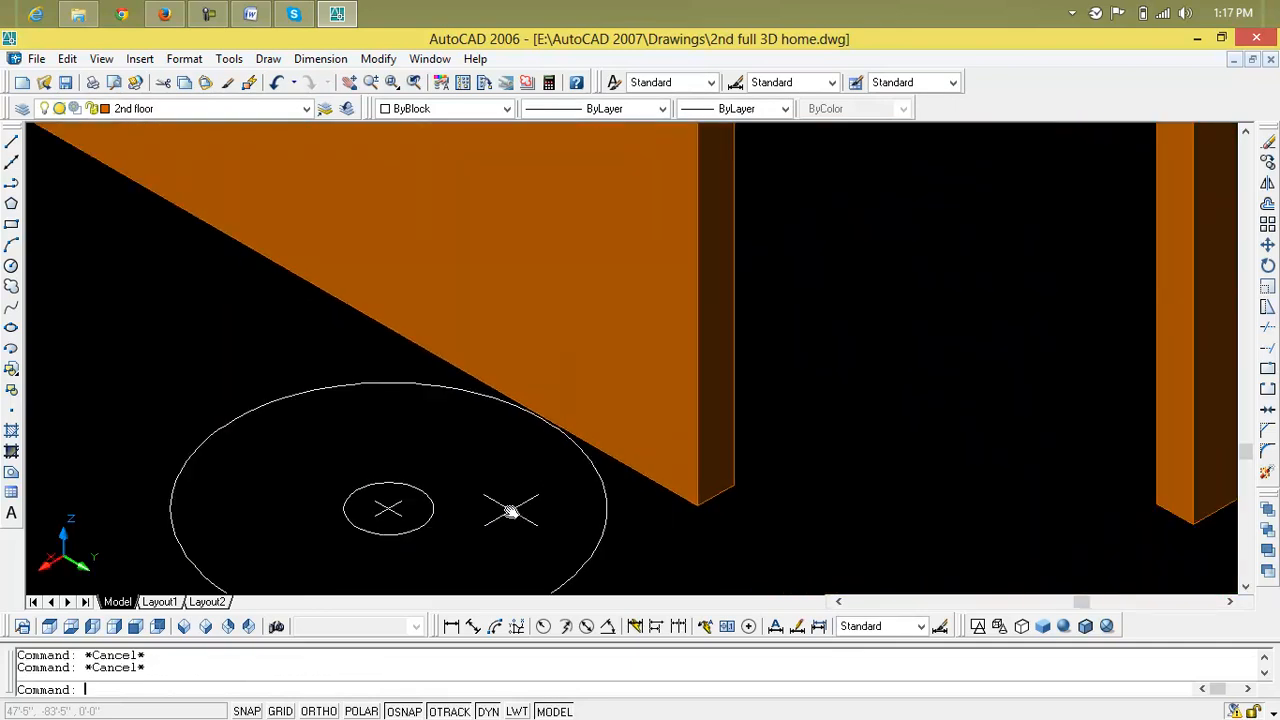
pyautogui.scroll(-3, 512, 511)
pyautogui.scroll(-1, 535, 535)
pyautogui.moveTo(535, 535); pyautogui.dragTo(490, 447, button='middle')
pyautogui.scroll(3, 503, 461)
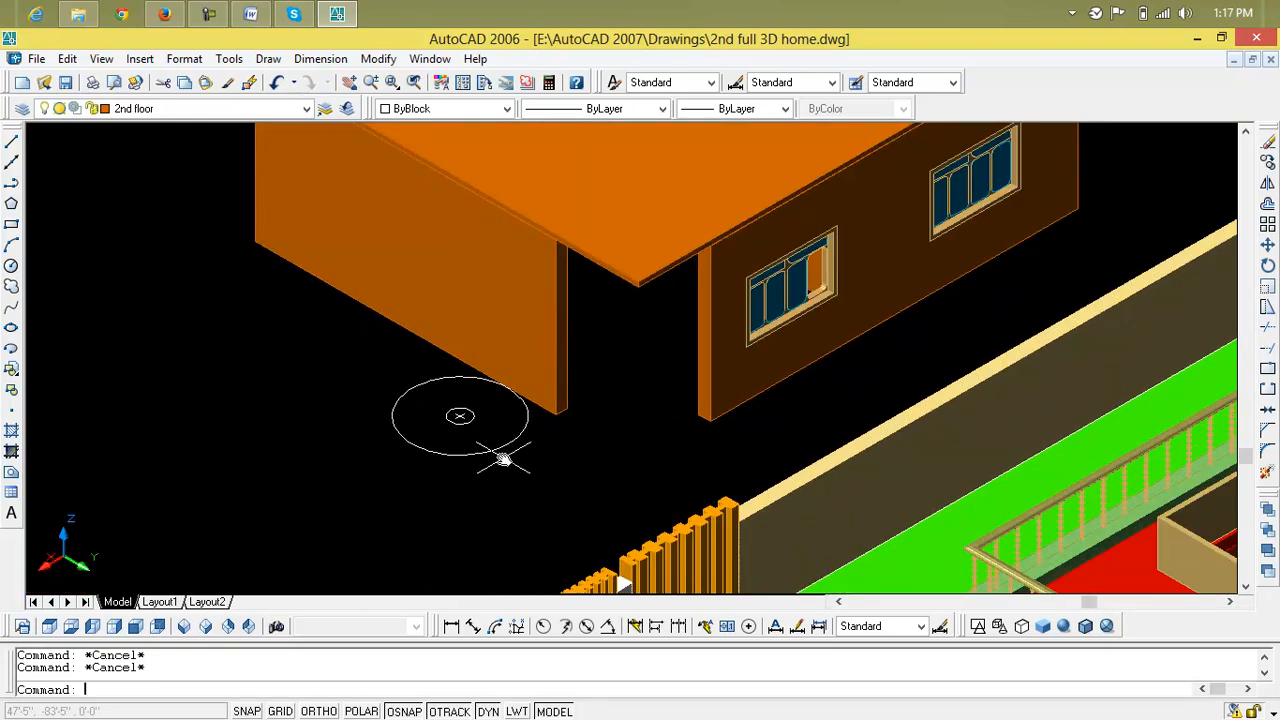
pyautogui.write('ext')
pyautogui.press('Return')
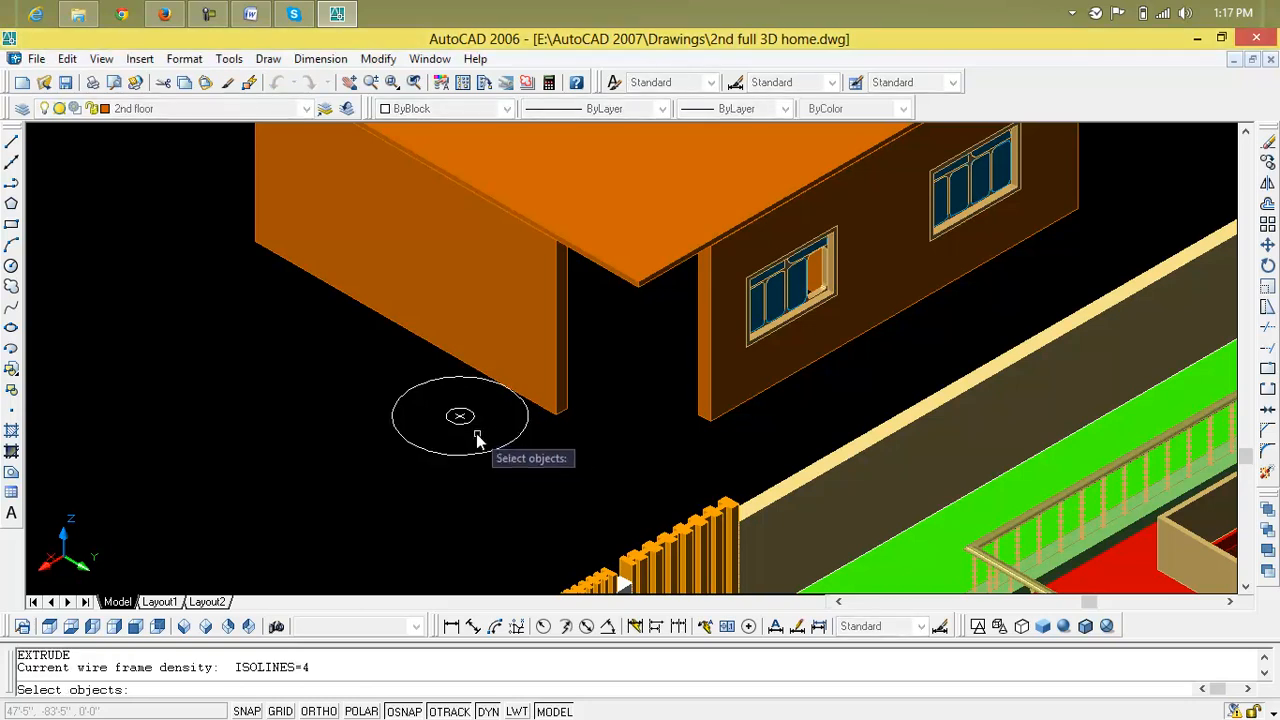
pyautogui.press('Escape')
pyautogui.press('Escape')
# - Draw a line from the circles' common center out to the edge of the outer circle
pyautogui.scroll(6, 465, 426)
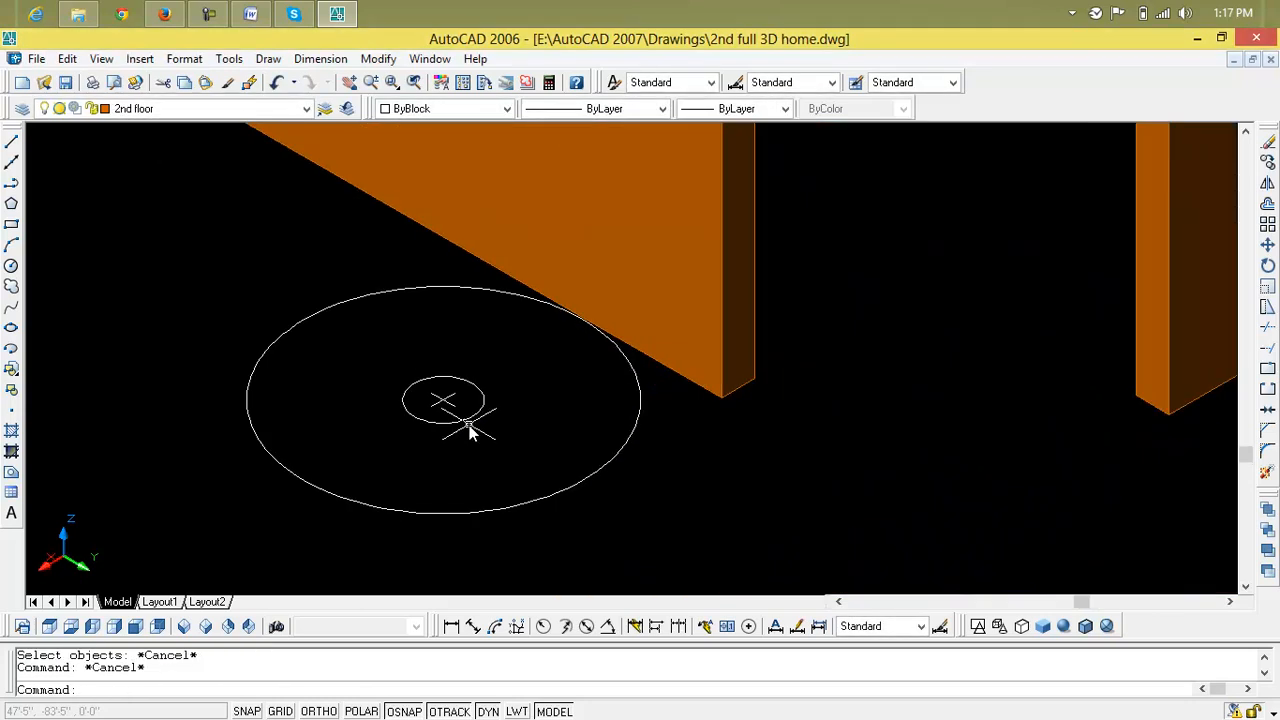
pyautogui.moveTo(466, 431); pyautogui.dragTo(456, 458, button='middle')
pyautogui.write('l')
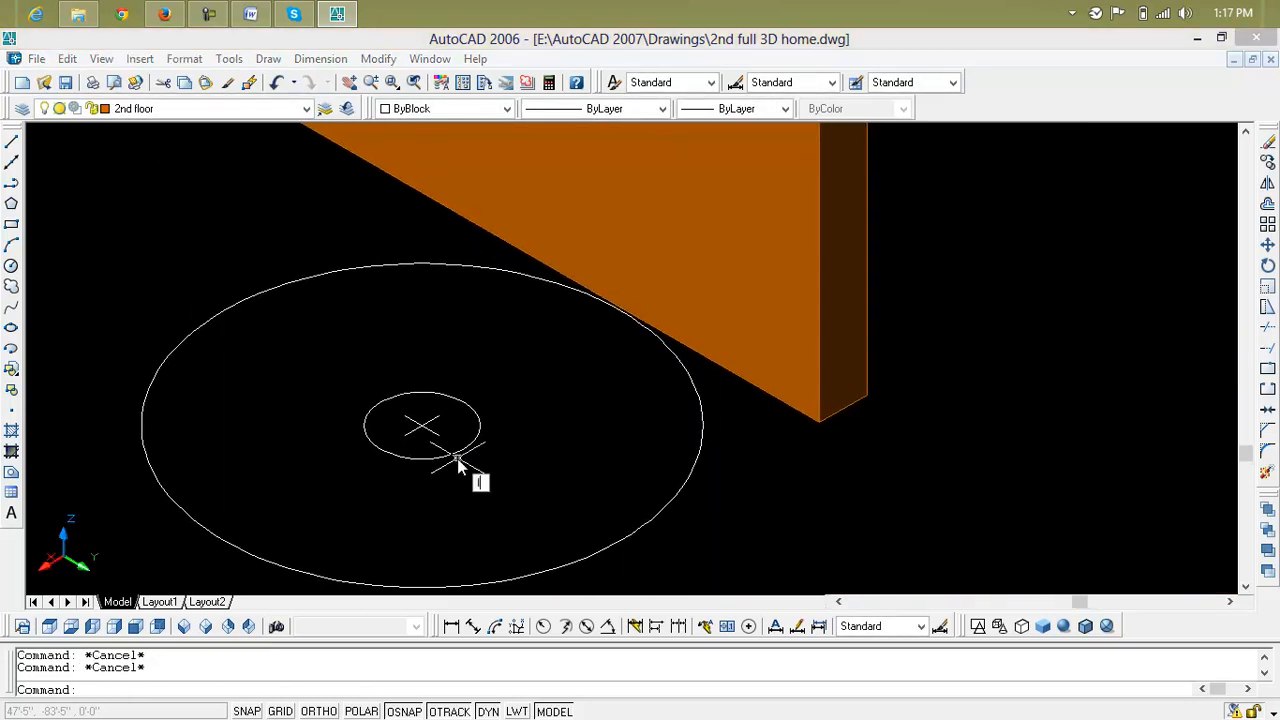
pyautogui.press('Return')
pyautogui.scroll(3, 437, 449)
pyautogui.click(412, 423)
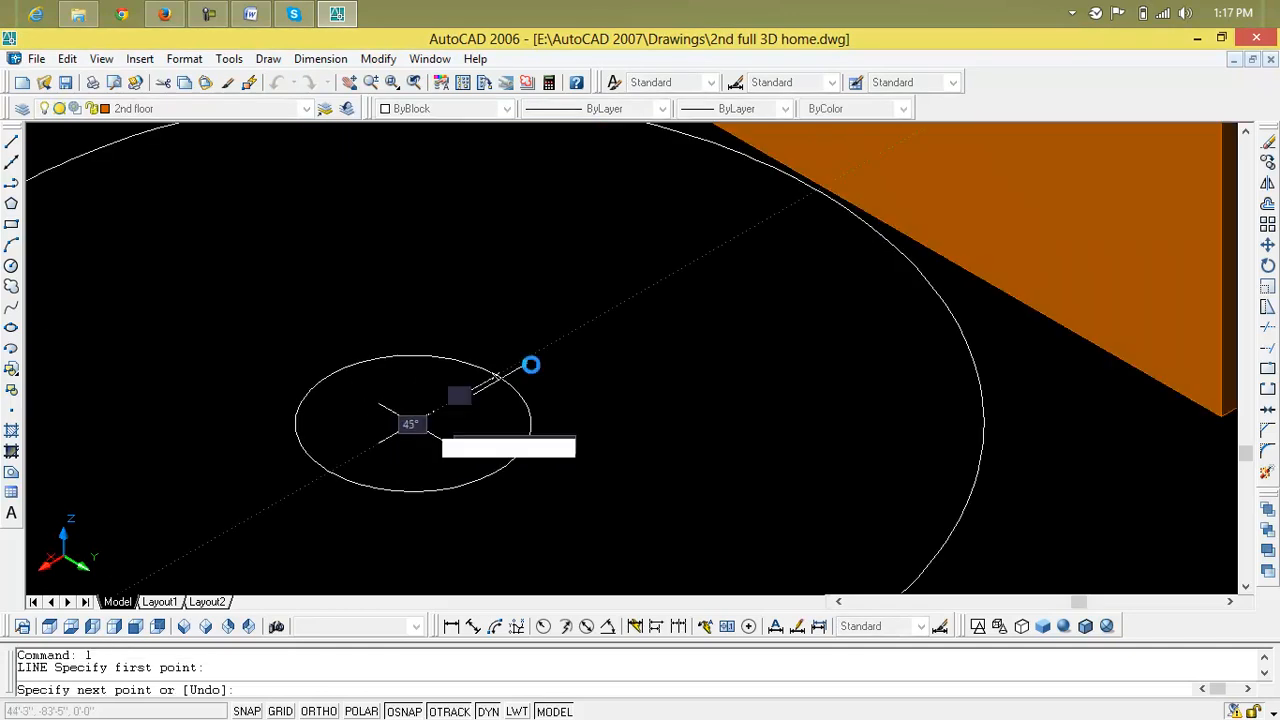
pyautogui.click(936, 292)
pyautogui.press('Escape')
pyautogui.press('Escape')
# - Set up a 10-item polar array of the radial line between the circles' center and the outer circle
pyautogui.scroll(-3, 895, 330)
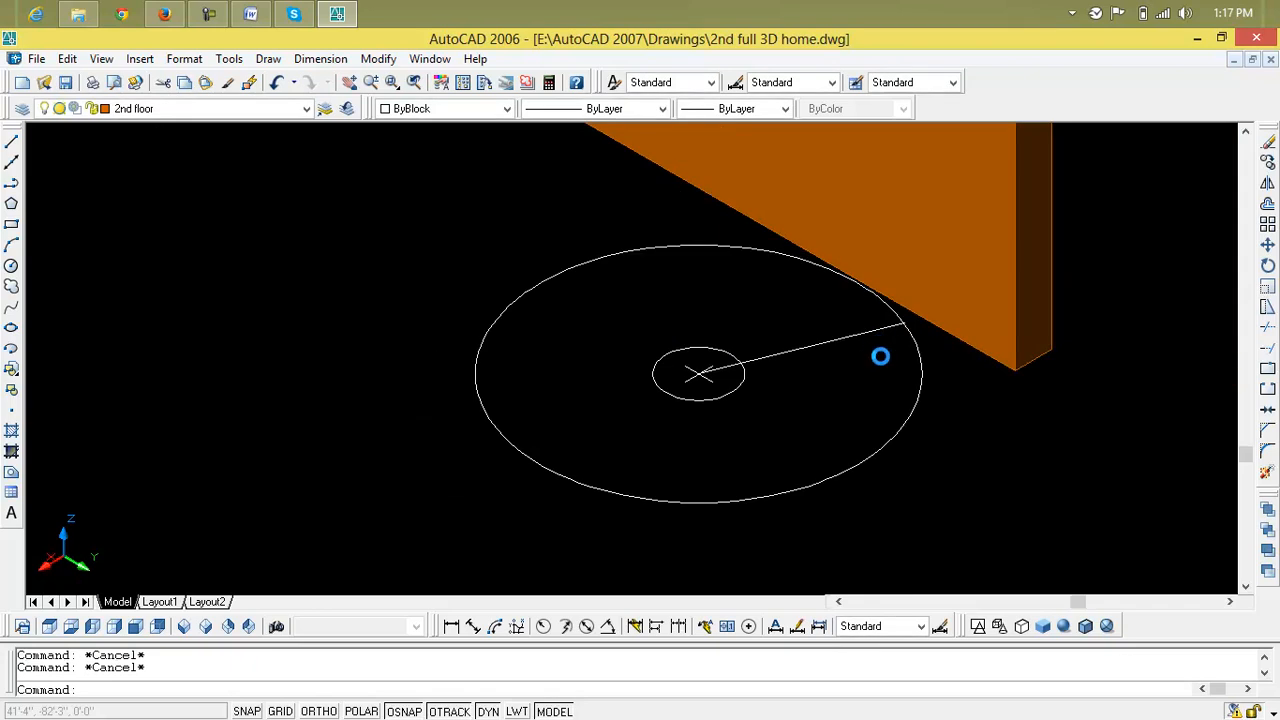
pyautogui.moveTo(880, 354); pyautogui.dragTo(789, 363, button='middle')
pyautogui.scroll(5, 563, 391)
pyautogui.scroll(-4, 563, 391)
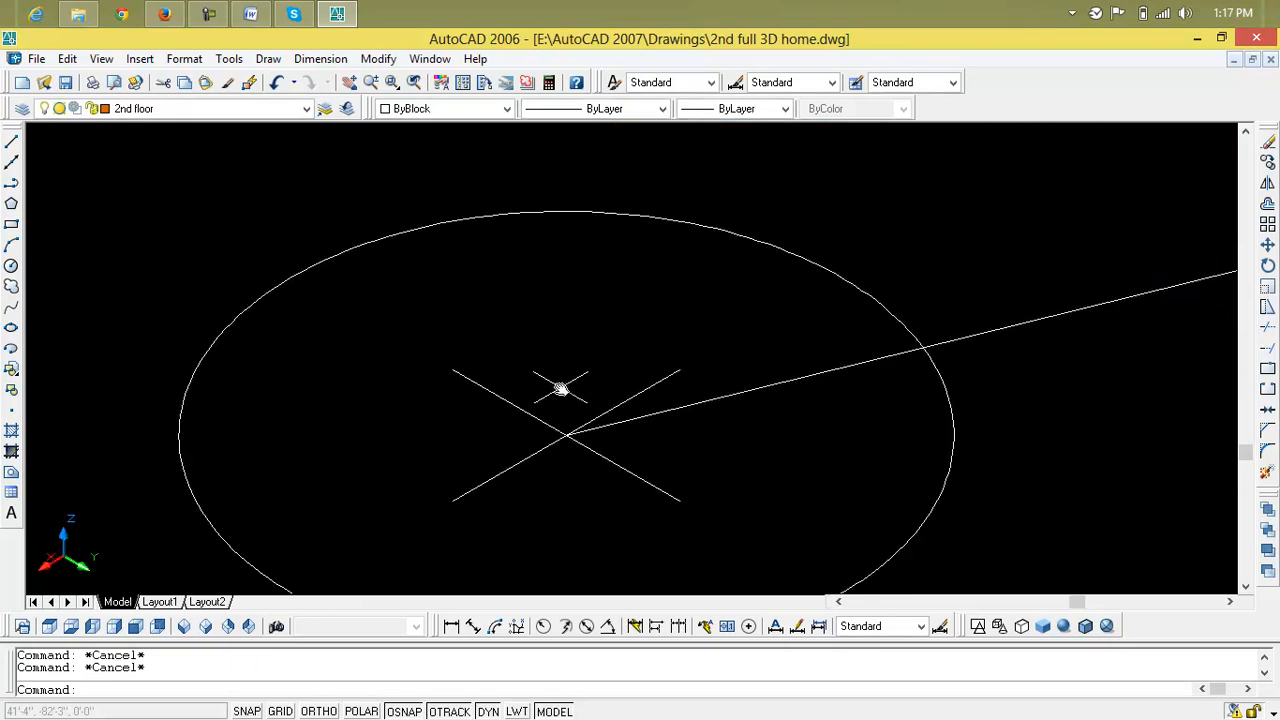
pyautogui.scroll(-5, 790, 418)
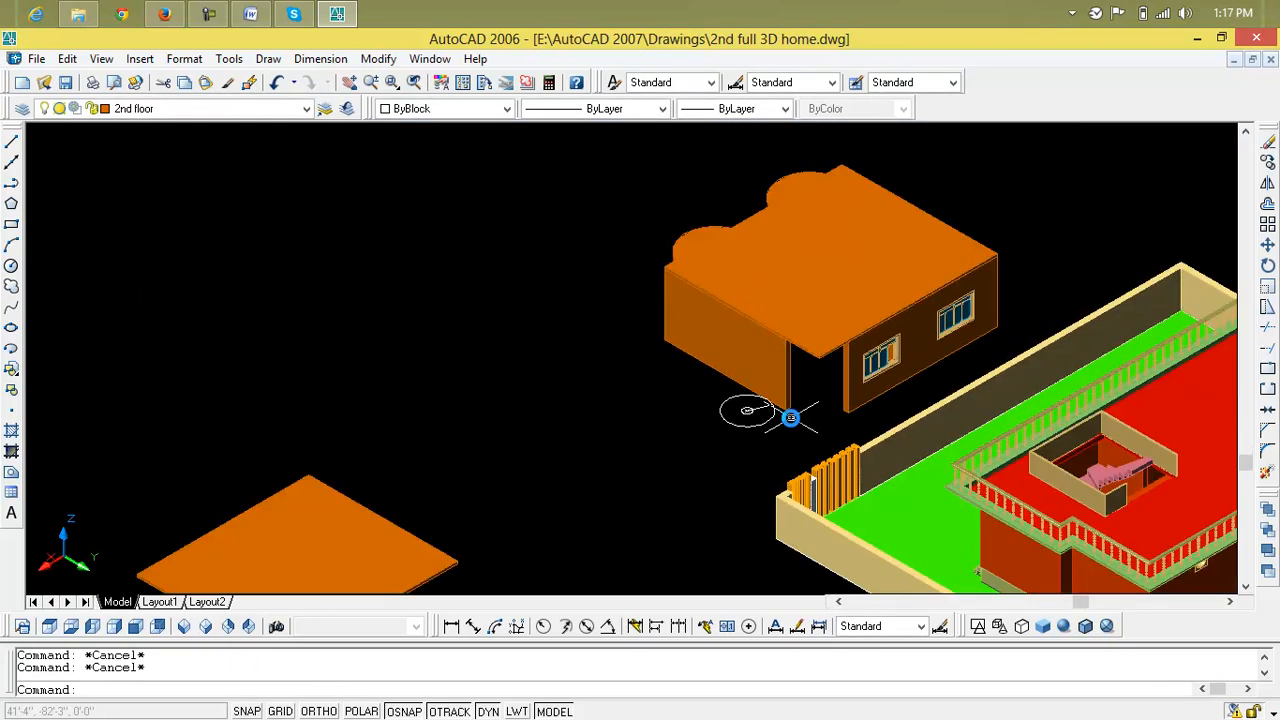
pyautogui.scroll(1, 763, 385)
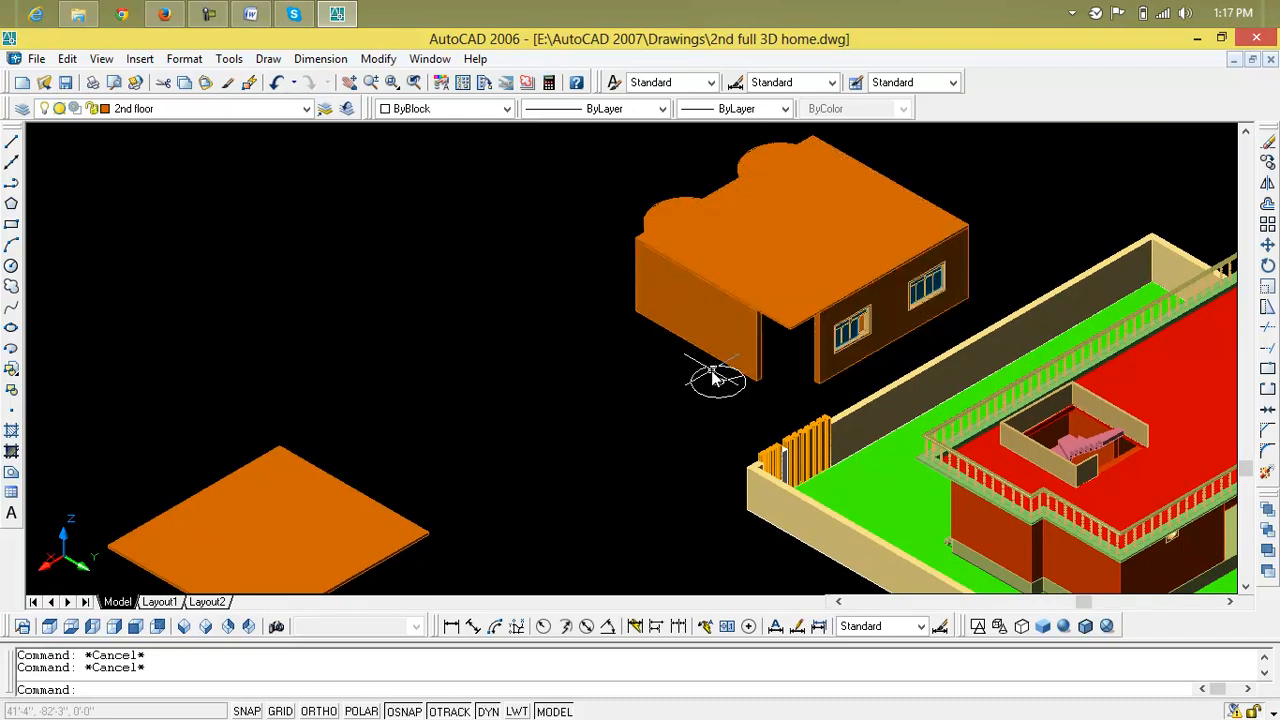
pyautogui.write('a')
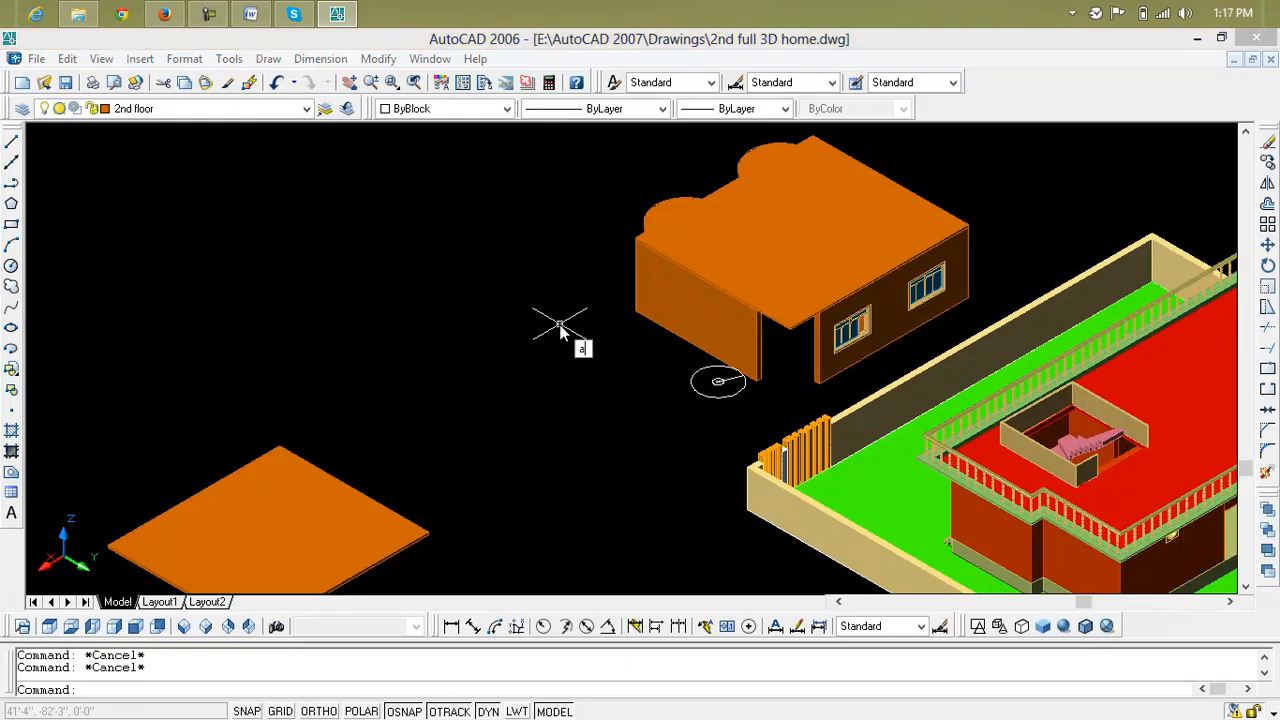
pyautogui.press('Return')
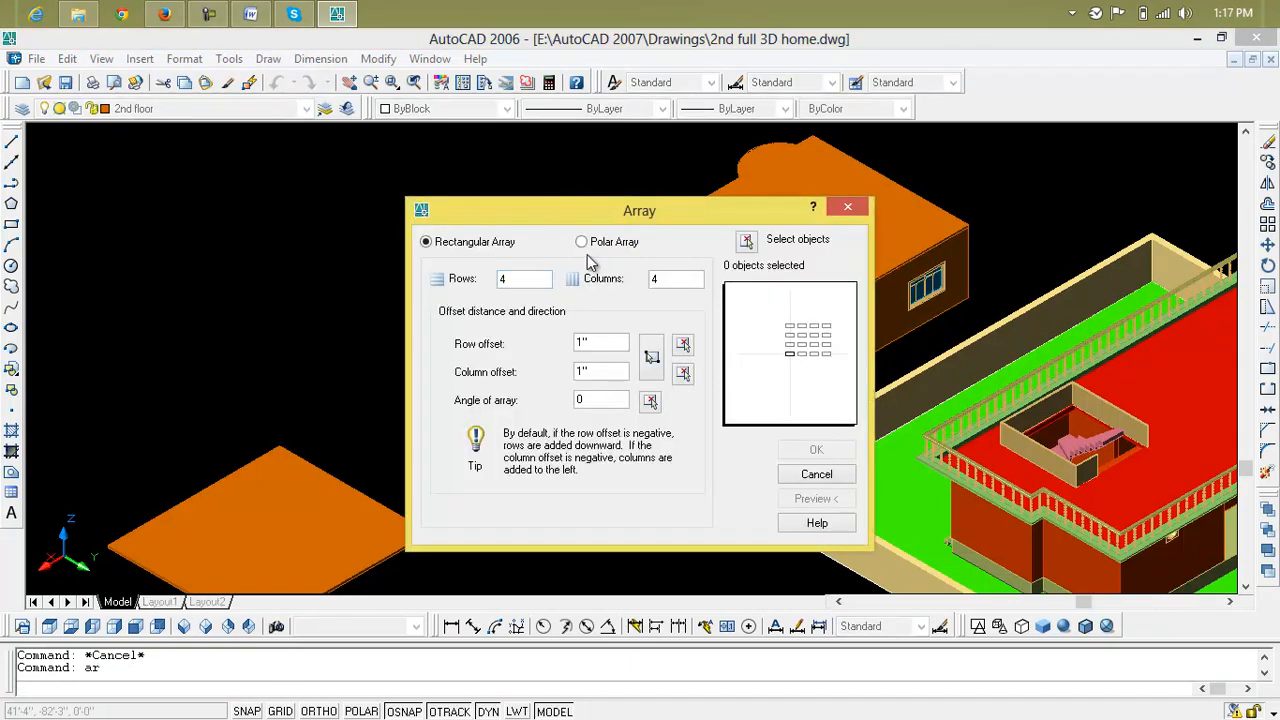
pyautogui.click(582, 243)
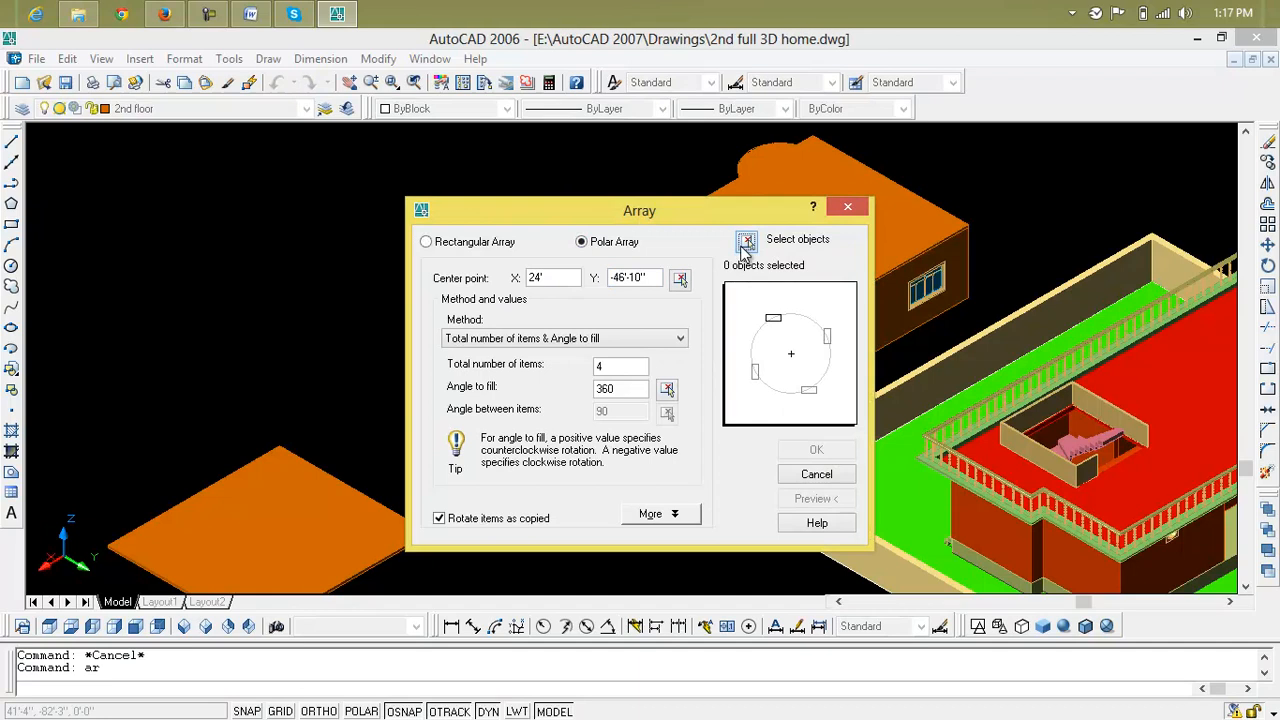
pyautogui.click(745, 244)
pyautogui.scroll(5, 733, 366)
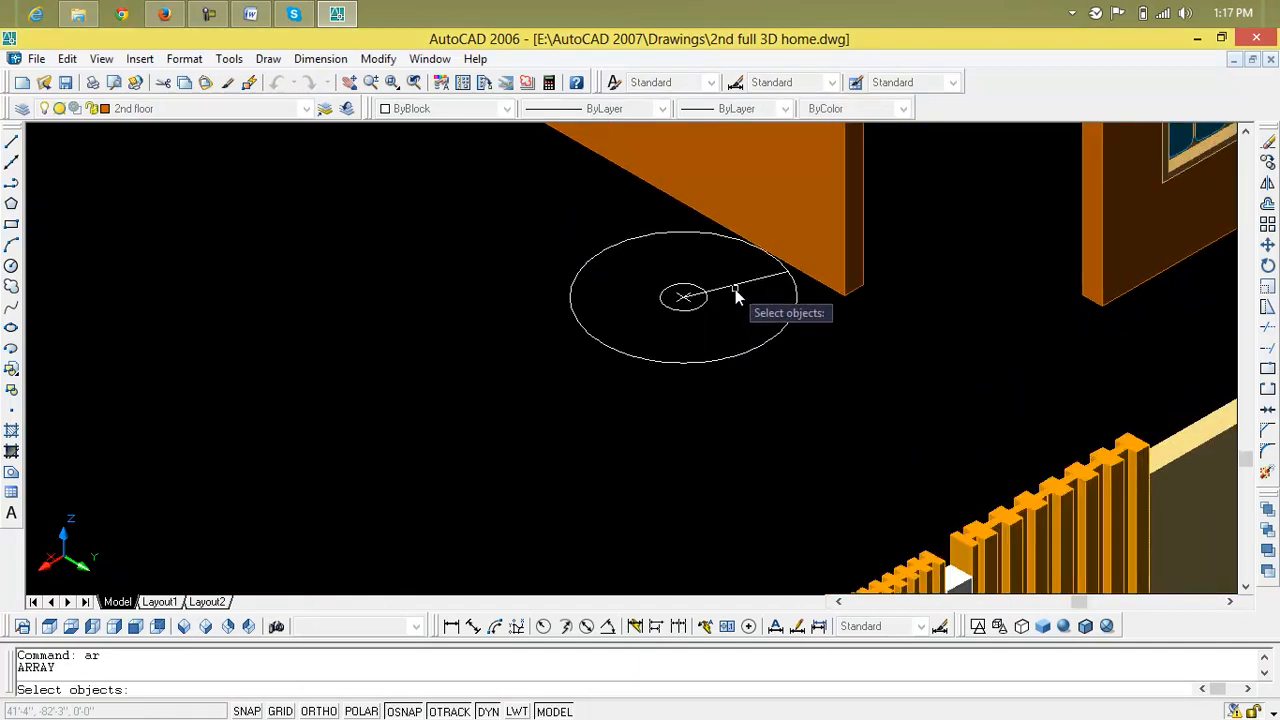
pyautogui.click(733, 287)
pyautogui.press('Return')
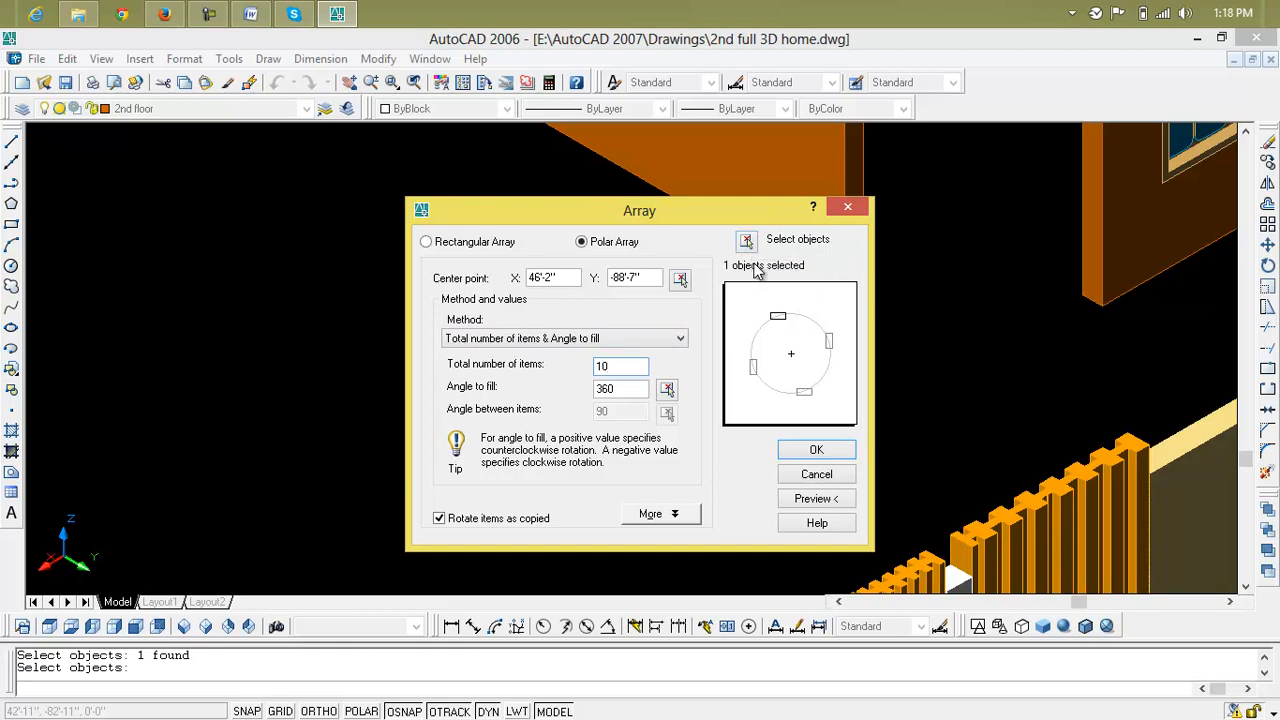
# - Center the polar array on the circles' common center, preview it over 360 degrees and accept it
pyautogui.click(680, 278)
pyautogui.scroll(5, 679, 326)
pyautogui.scroll(-3, 680, 326)
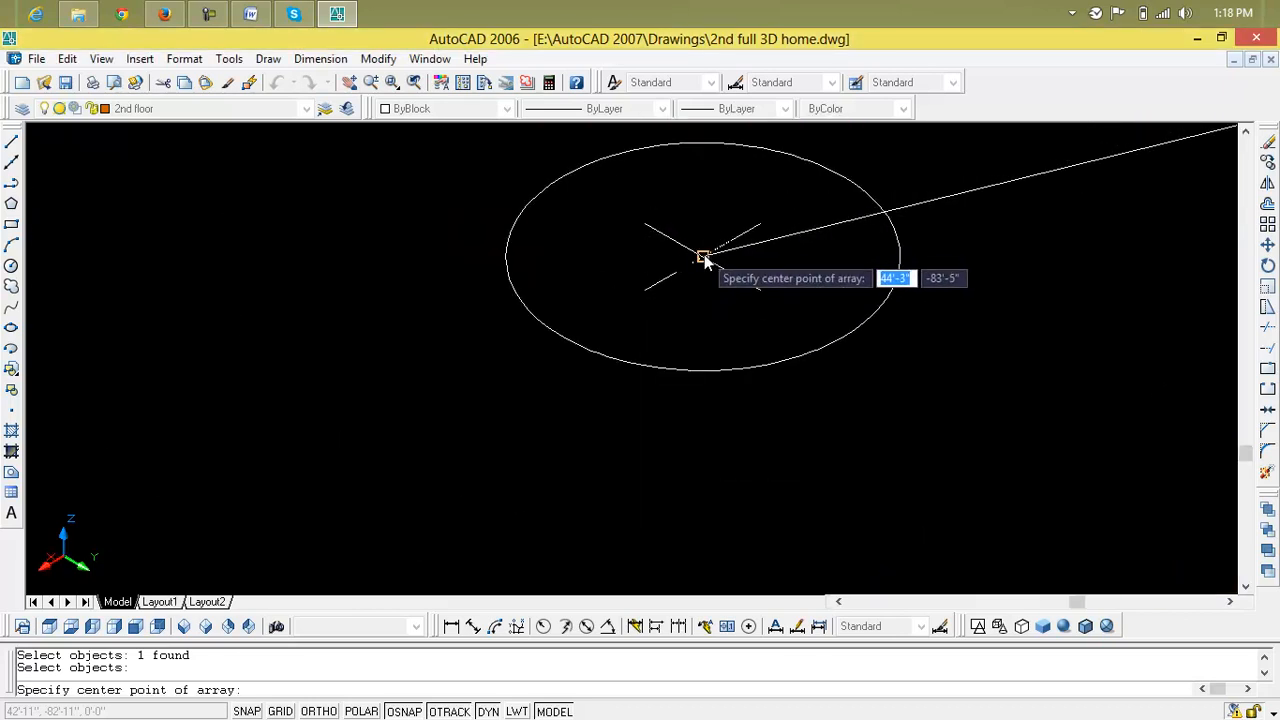
pyautogui.click(704, 261)
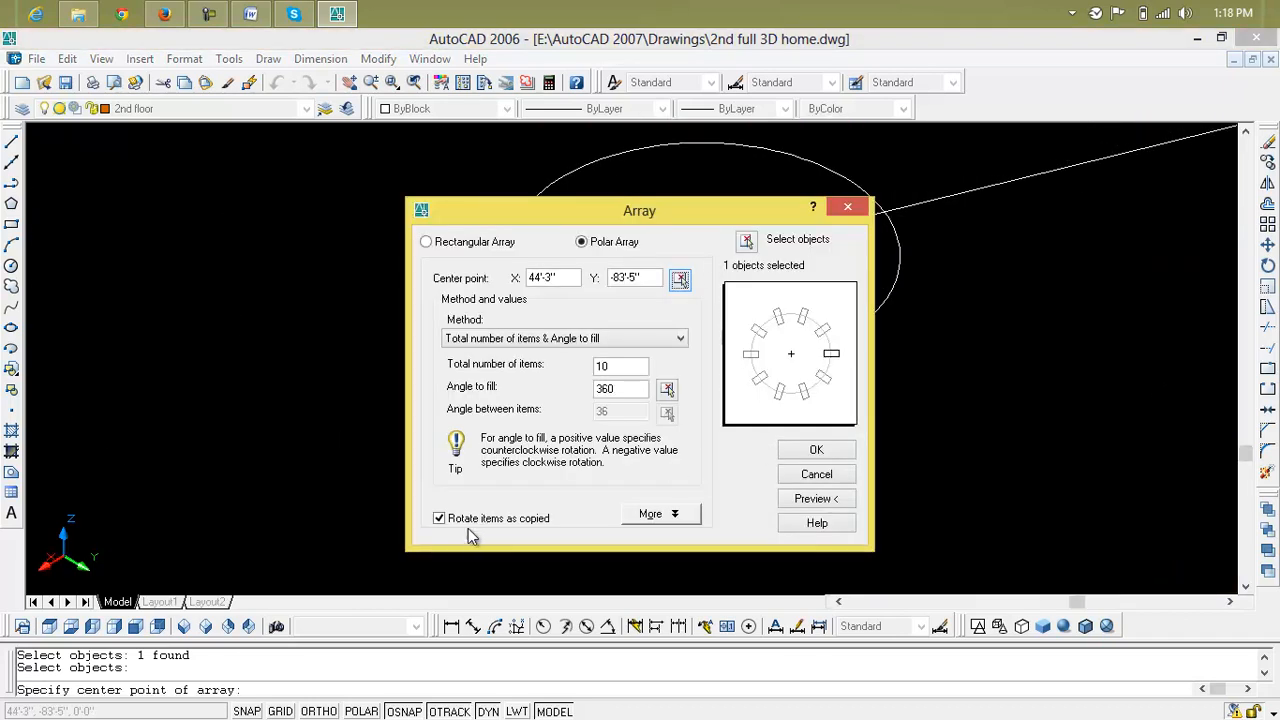
pyautogui.click(812, 499)
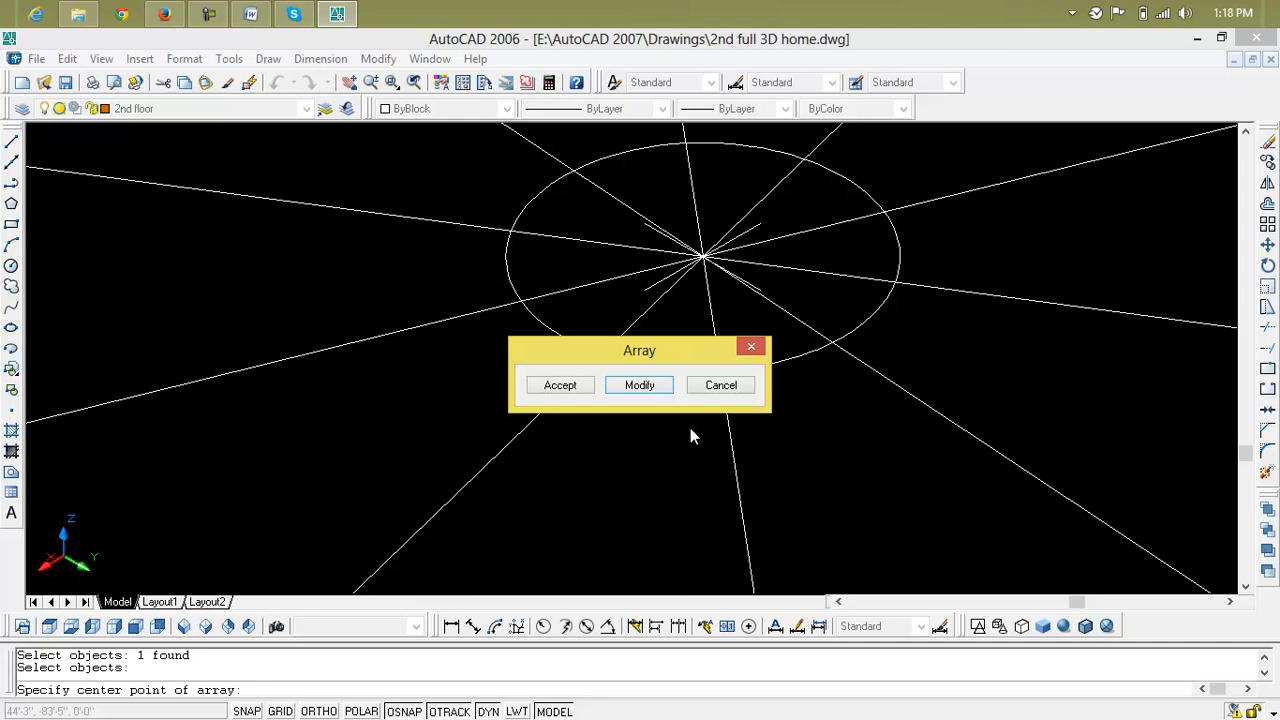
pyautogui.click(583, 388)
# - Trim away the four adjacent radial lines inside the small circle, from the wall side around to the front
pyautogui.scroll(-5, 585, 388)
pyautogui.moveTo(622, 398); pyautogui.dragTo(571, 420, button='middle')
pyautogui.scroll(5, 575, 414)
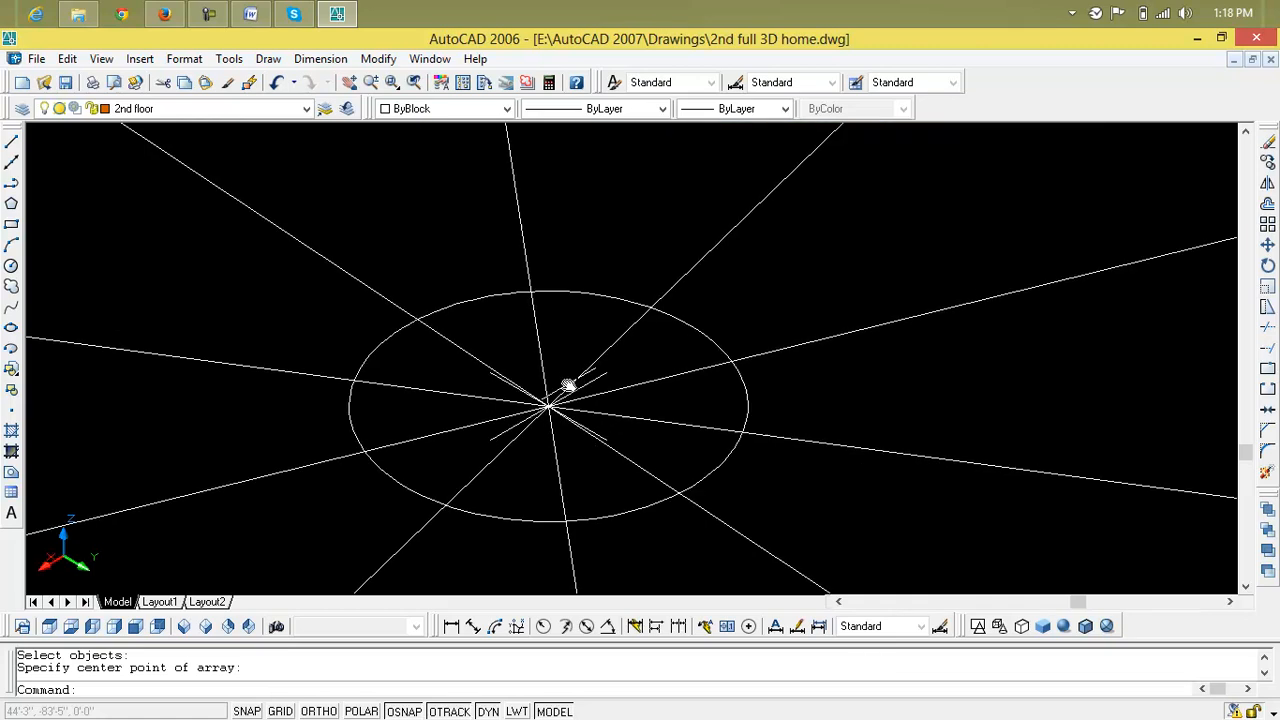
pyautogui.press('Escape')
pyautogui.press('Escape')
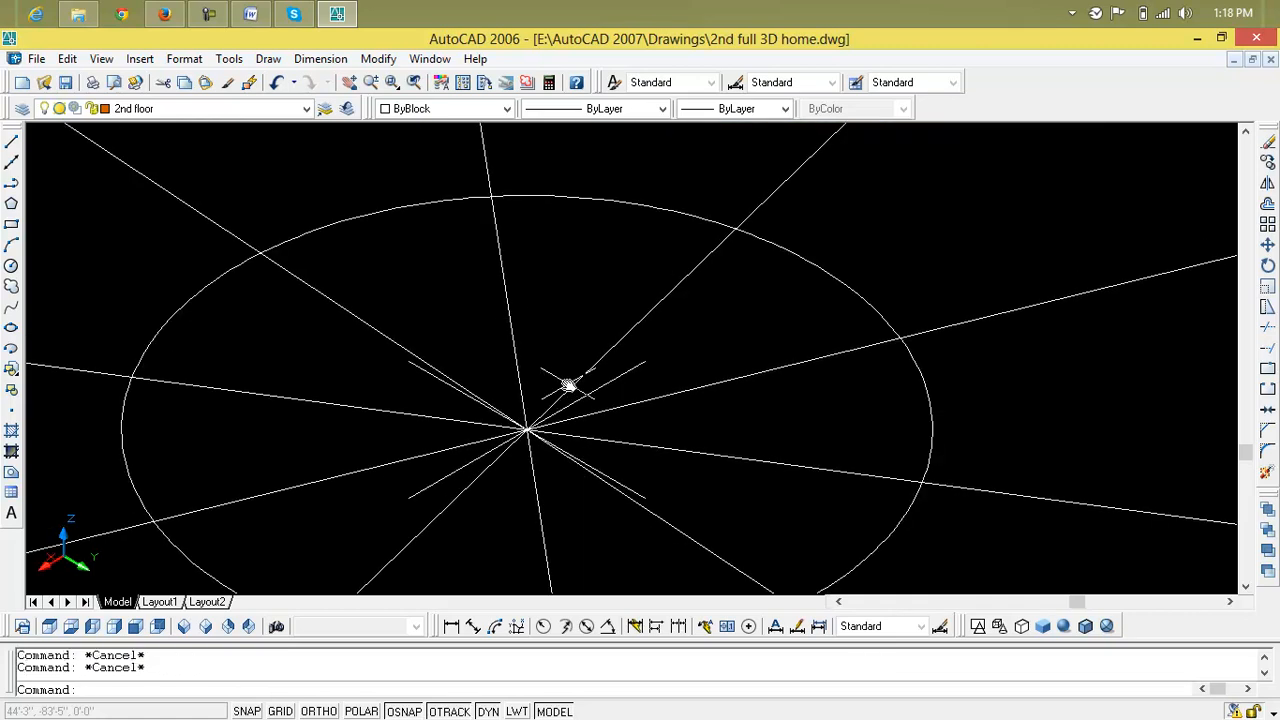
pyautogui.write('tr')
pyautogui.press('Return')
pyautogui.press('Return')
pyautogui.click(598, 361)
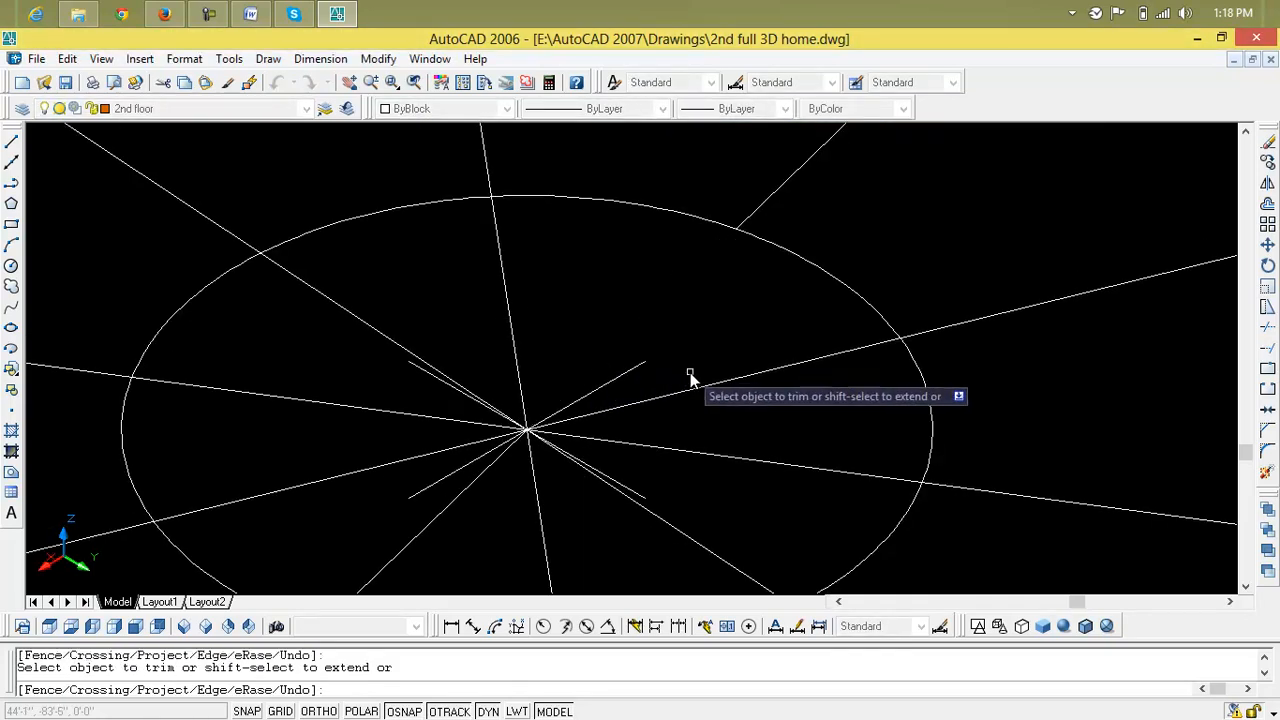
pyautogui.click(701, 386)
pyautogui.click(714, 456)
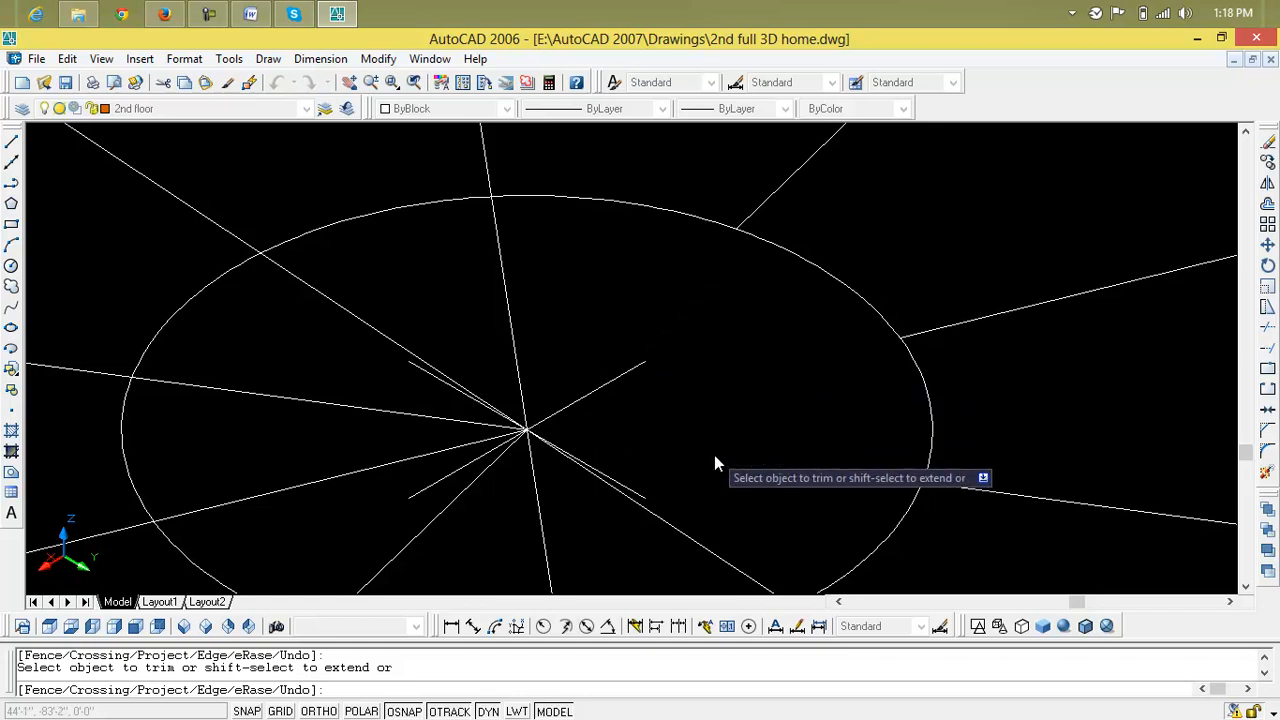
pyautogui.click(686, 505)
pyautogui.click(634, 528)
# - Trim the remaining six radial lines inside the small circle so the spokes stop at its edge
pyautogui.scroll(-2, 634, 528)
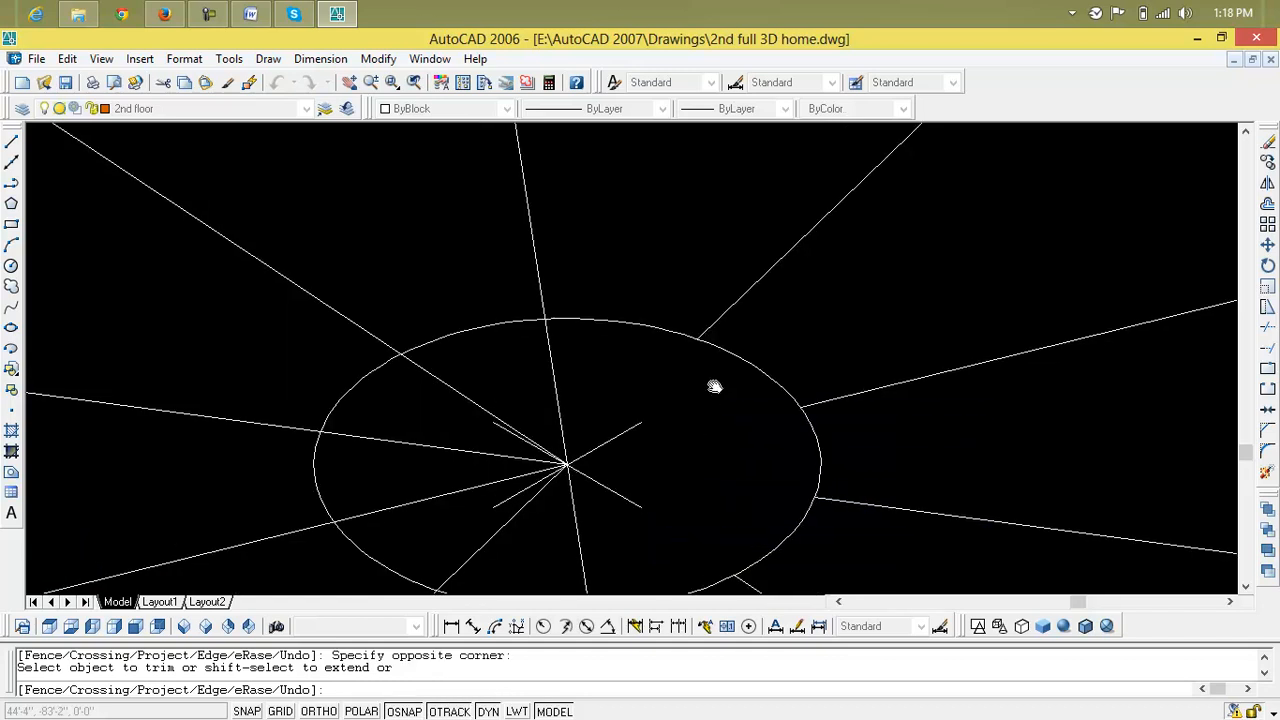
pyautogui.moveTo(714, 387); pyautogui.dragTo(763, 206, button='middle')
pyautogui.click(606, 350)
pyautogui.click(548, 329)
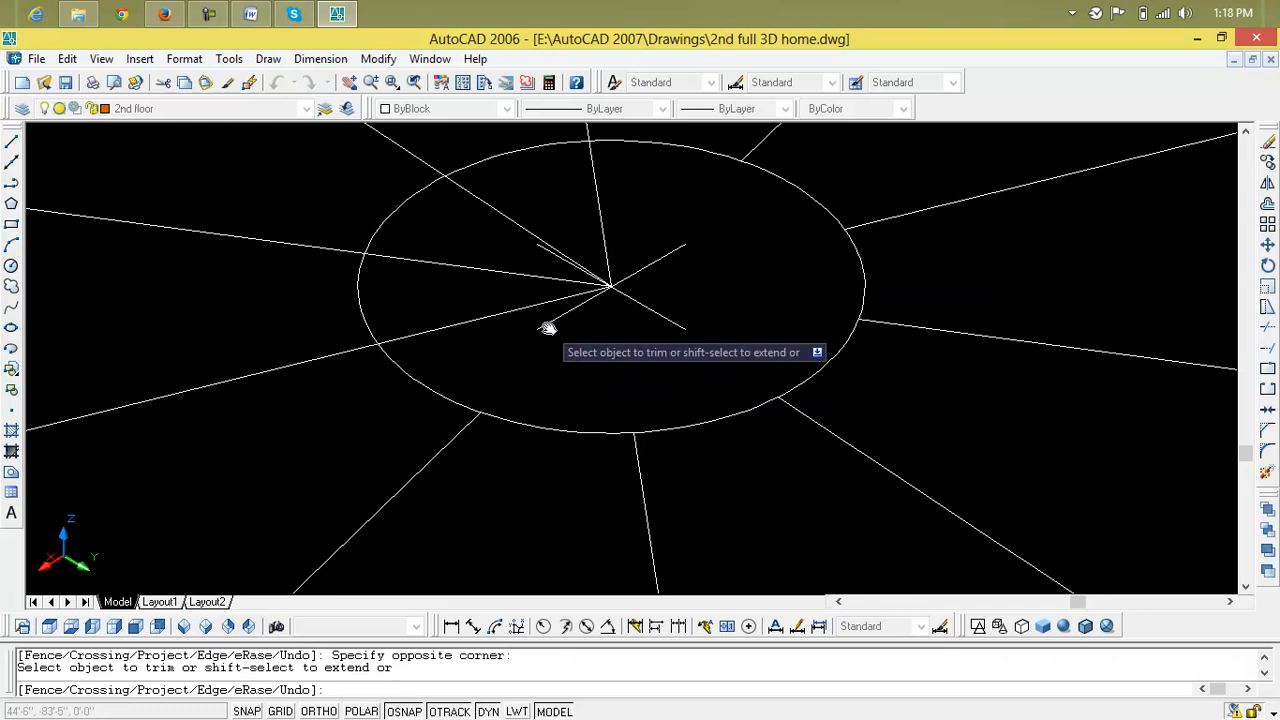
pyautogui.click(492, 303)
pyautogui.click(489, 248)
pyautogui.click(498, 335)
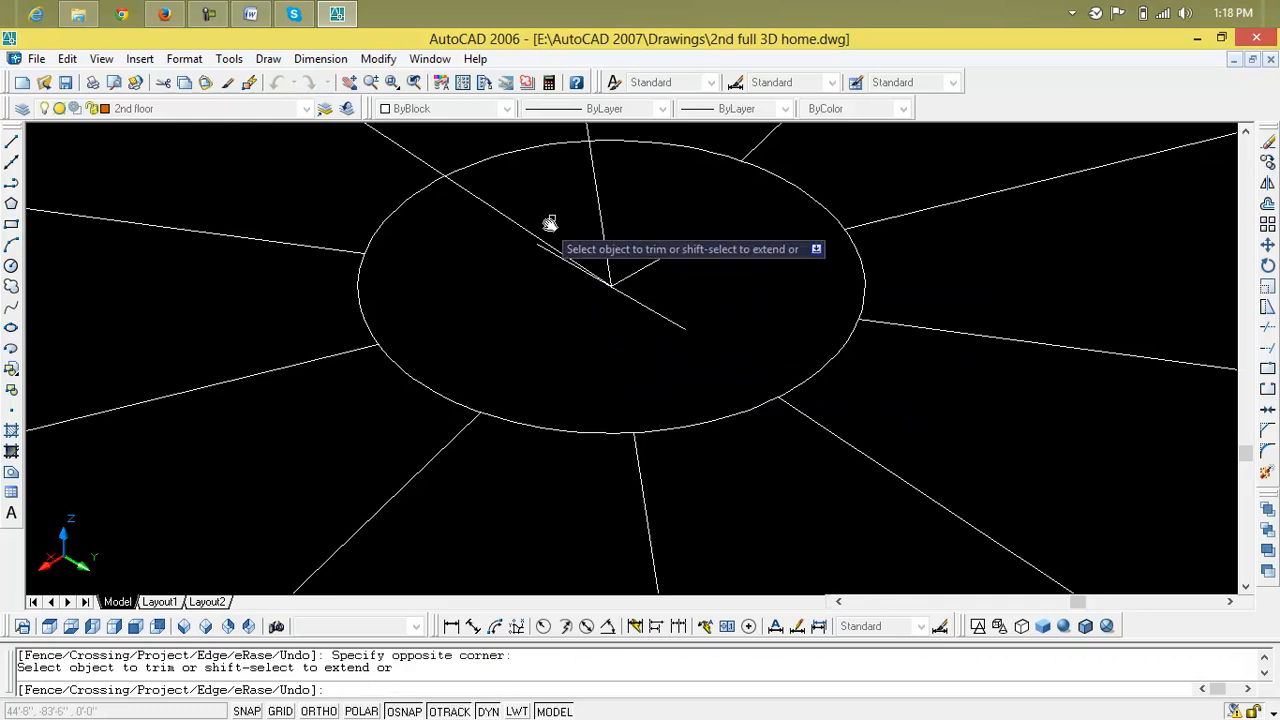
pyautogui.click(628, 178)
pyautogui.click(505, 250)
pyautogui.scroll(-2, 590, 280)
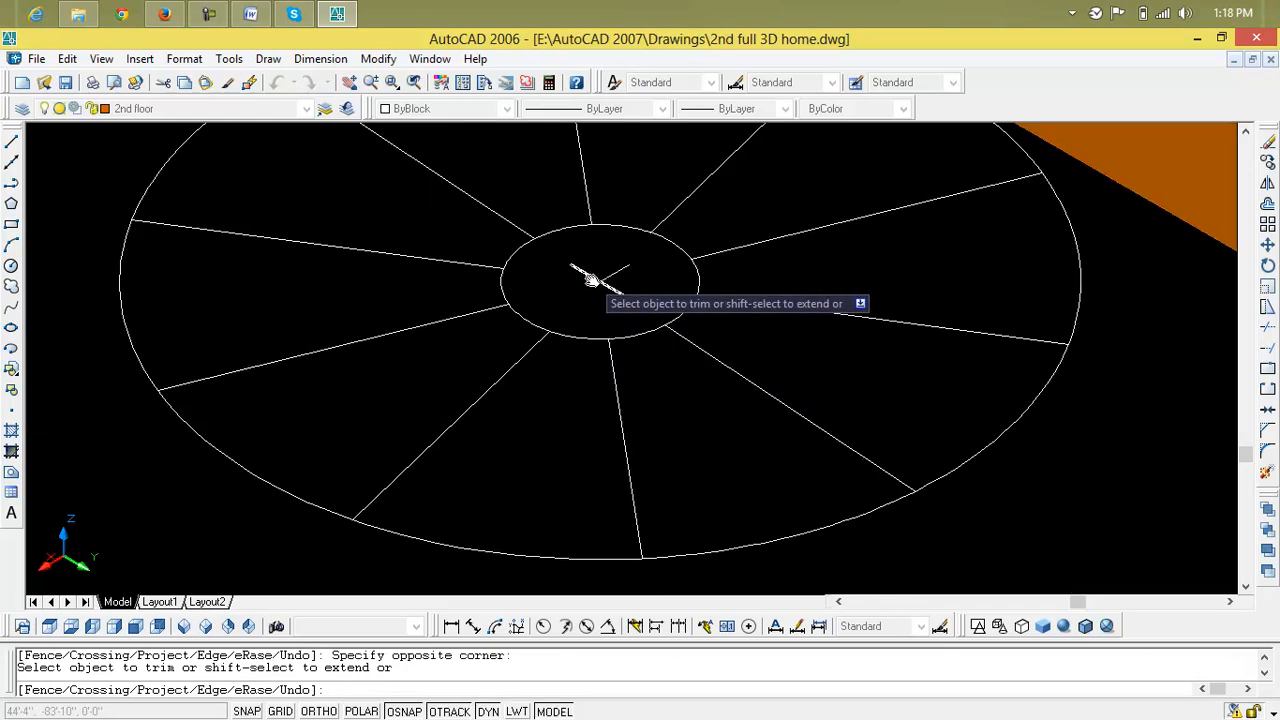
# - Erase the leftover center mark inside the small circle
pyautogui.click(643, 258)
pyautogui.click(562, 302)
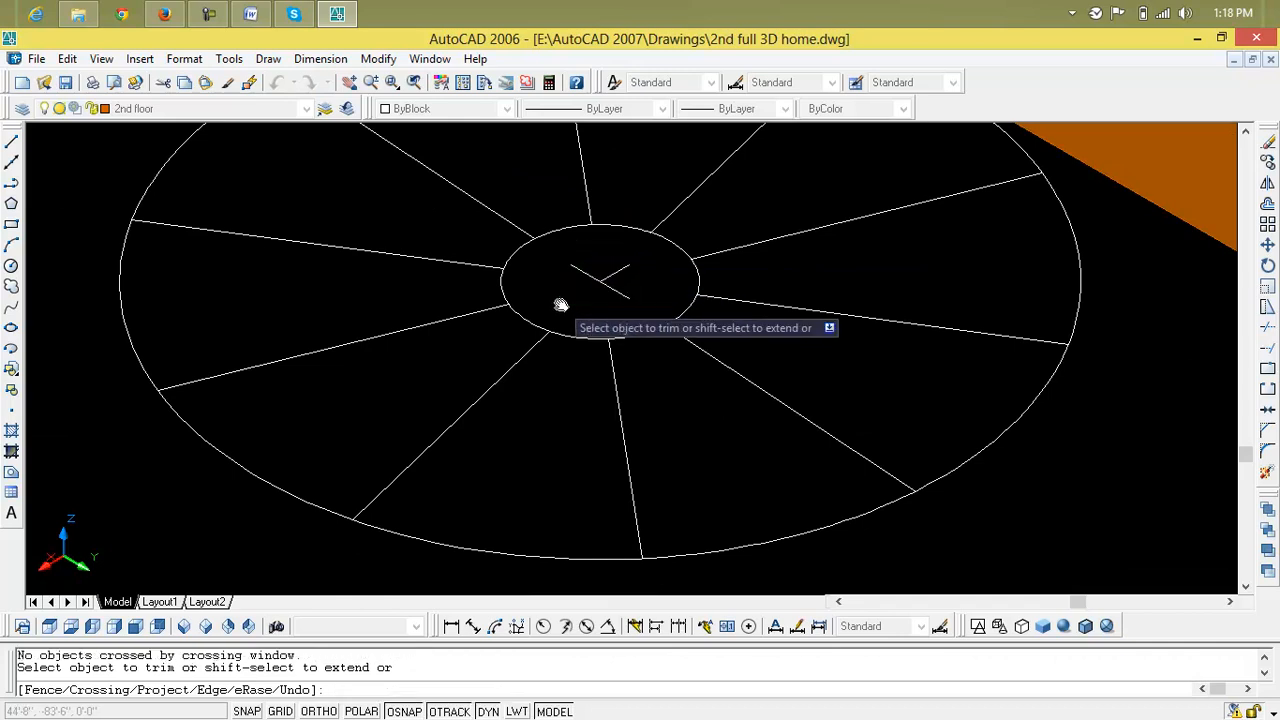
pyautogui.click(612, 278)
pyautogui.press('Escape')
pyautogui.click(612, 278)
pyautogui.press('Delete')
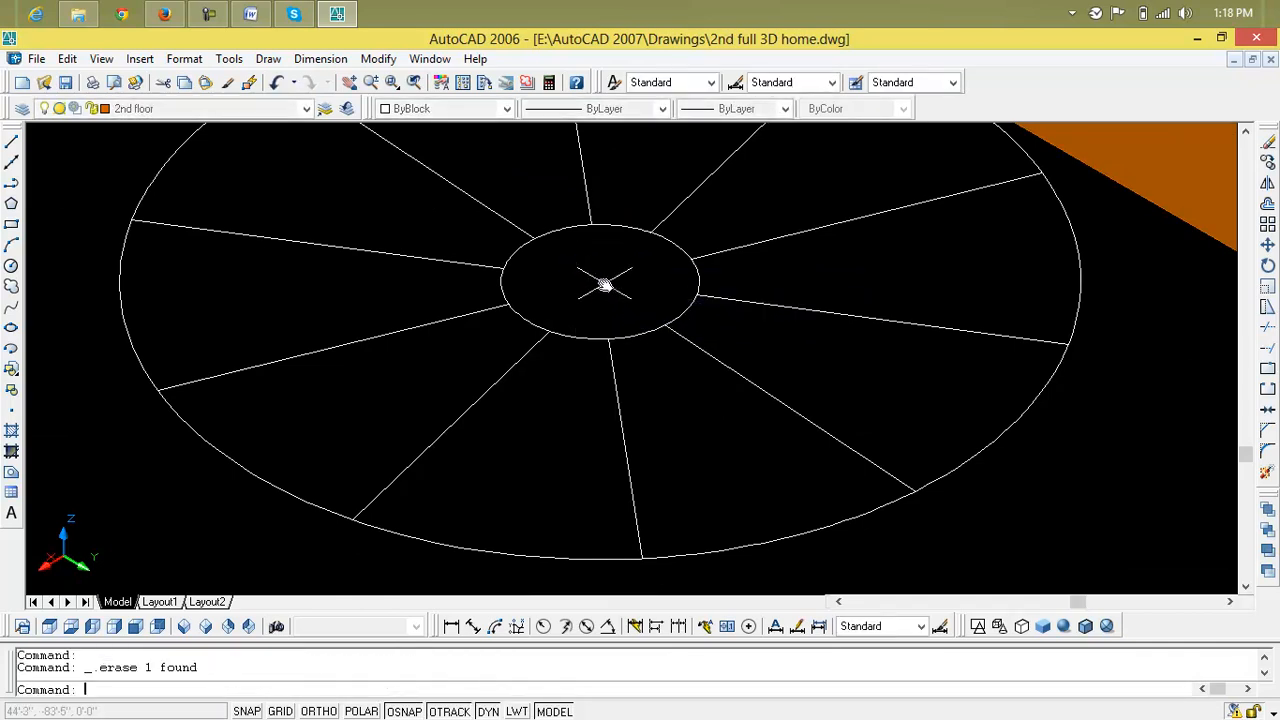
pyautogui.scroll(-4, 607, 283)
pyautogui.press('Escape')
pyautogui.press('Escape')
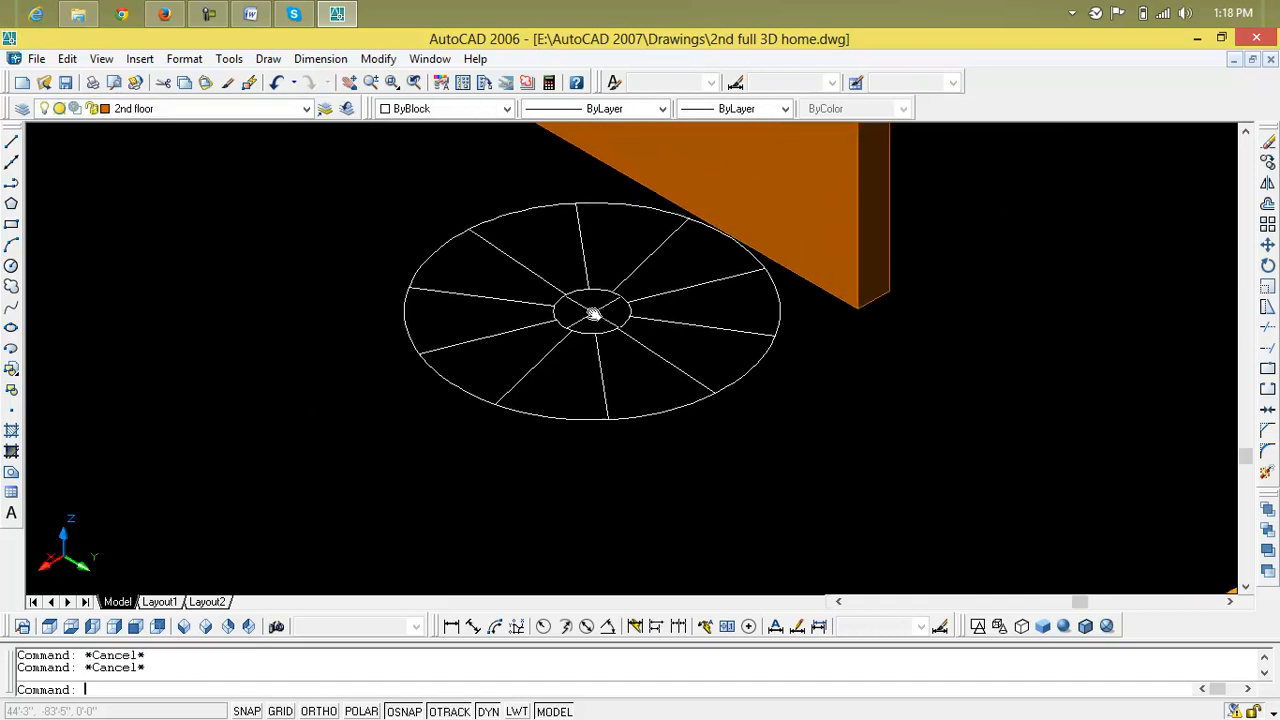
# - Try to create a boundary polyline from an internal point of the small circle
pyautogui.write('bo')
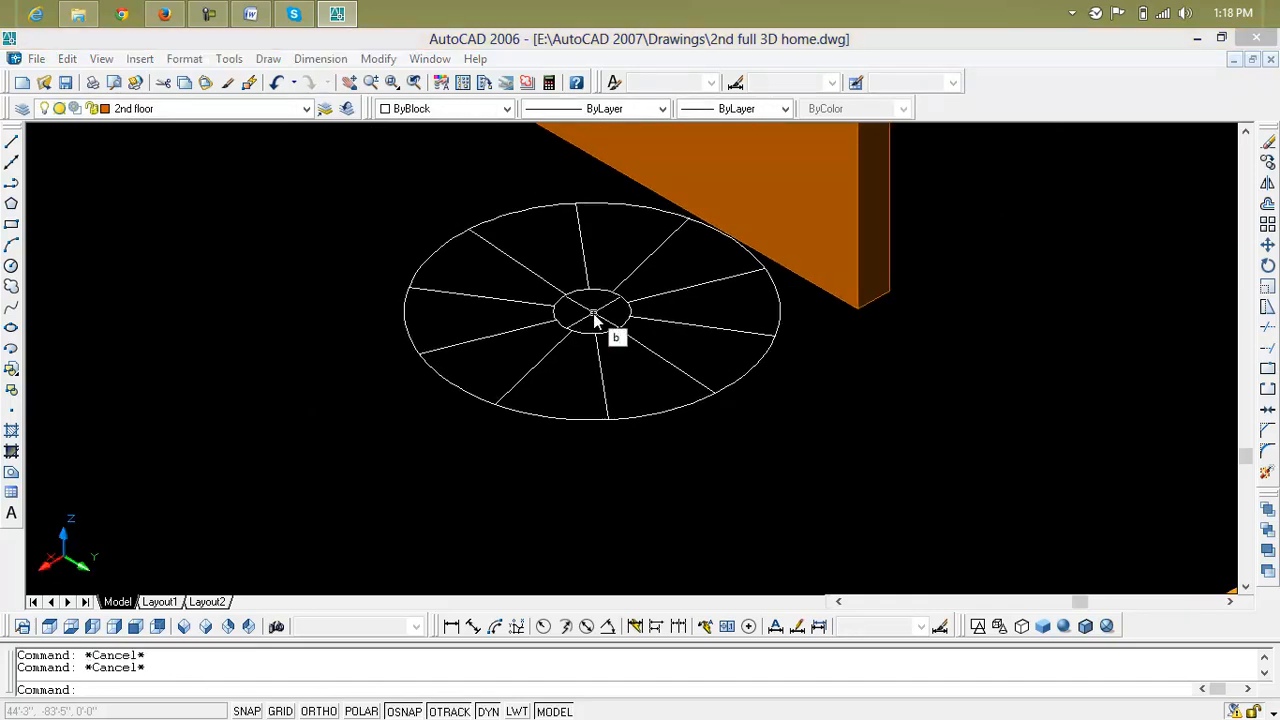
pyautogui.press('Return')
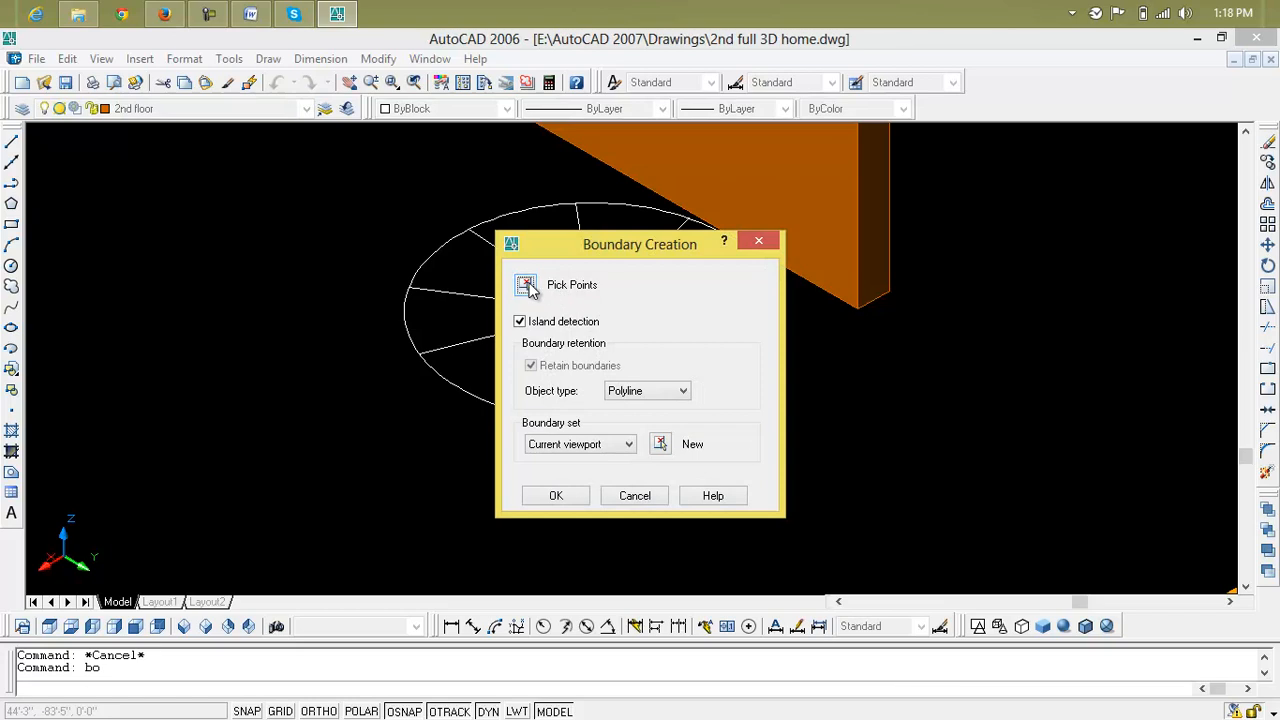
pyautogui.click(528, 285)
pyautogui.click(588, 315)
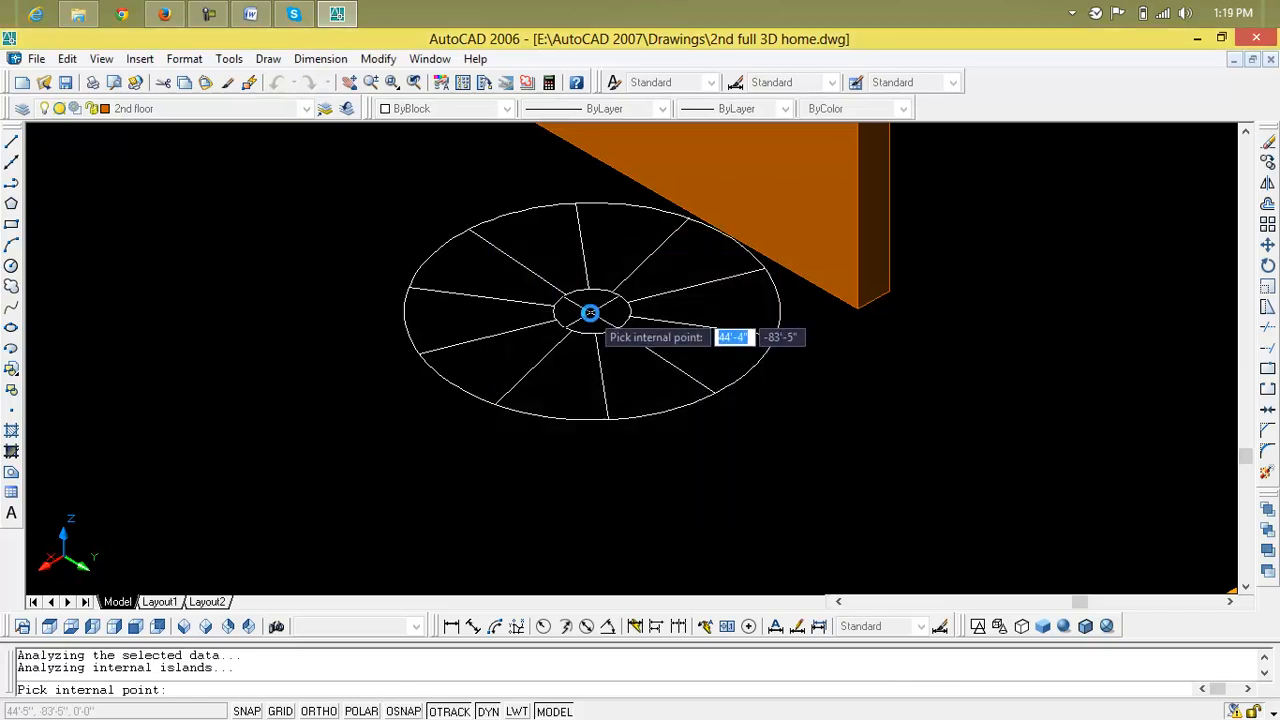
pyautogui.click(590, 313)
pyautogui.click(639, 398)
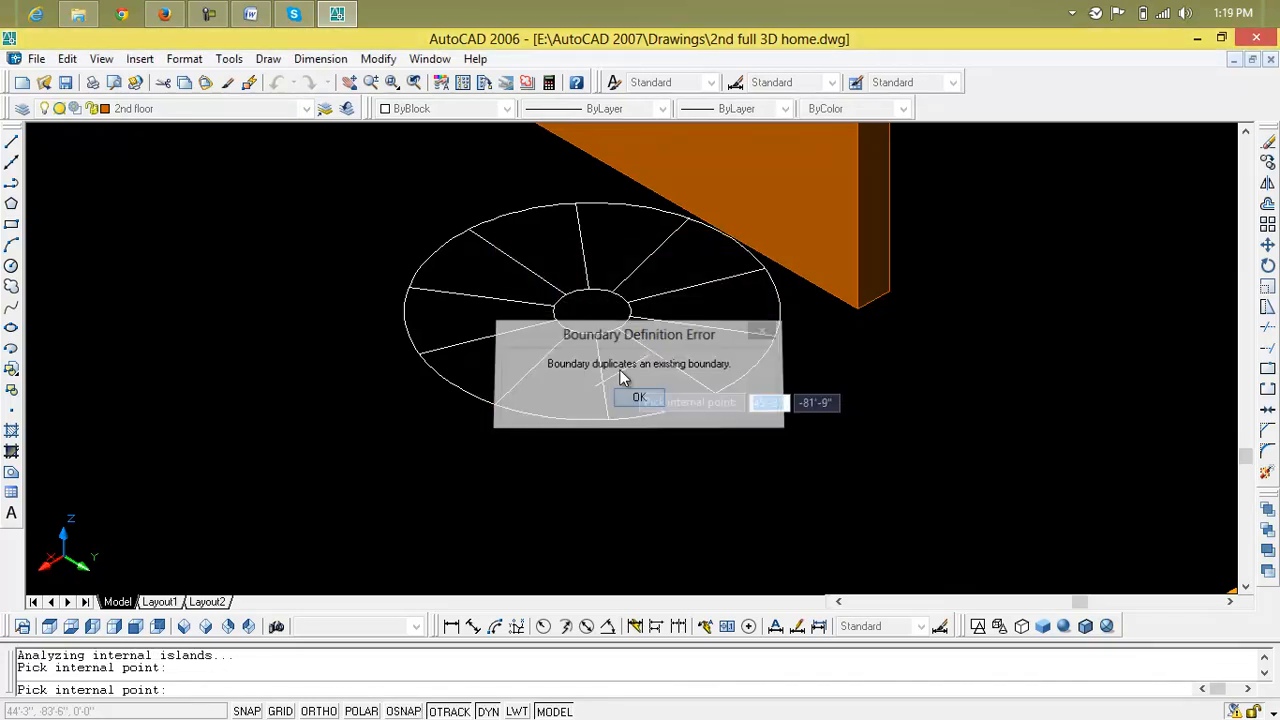
pyautogui.scroll(3, 606, 283)
pyautogui.click(606, 283)
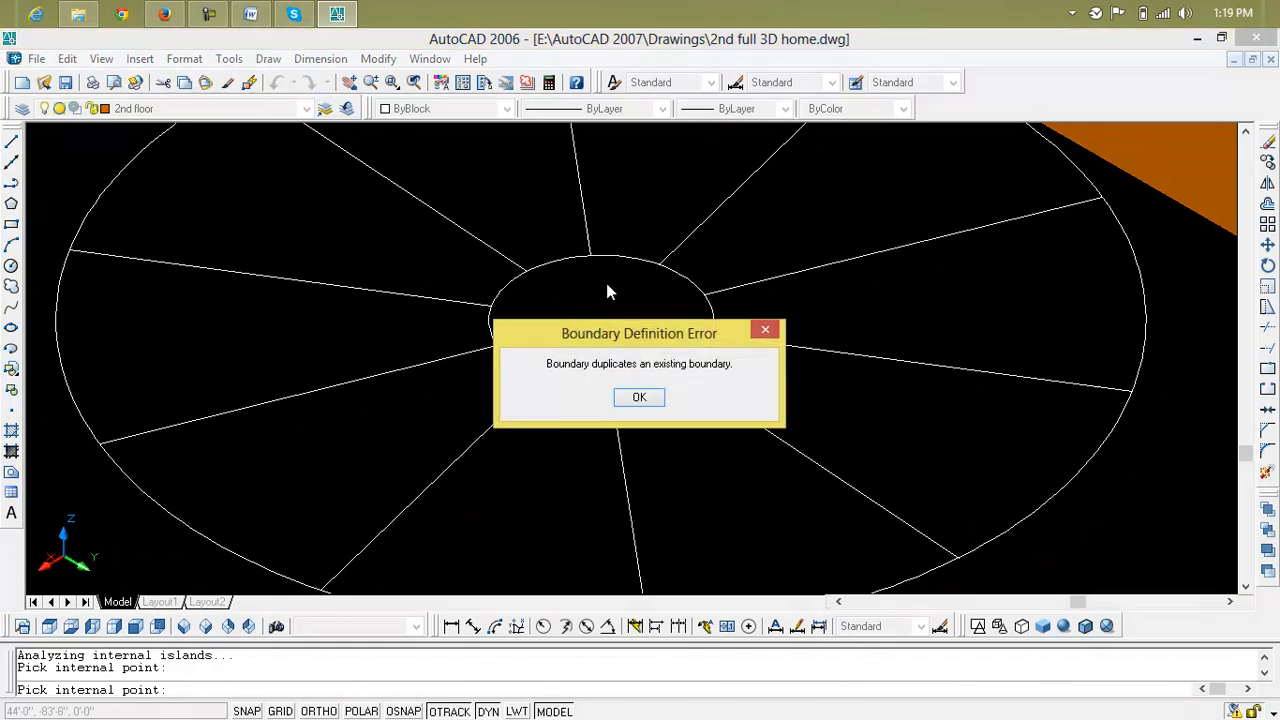
pyautogui.click(618, 398)
pyautogui.press('Escape')
# - Extrude the small circle 10' high with a 0 taper angle to form the central column
pyautogui.write('ex')
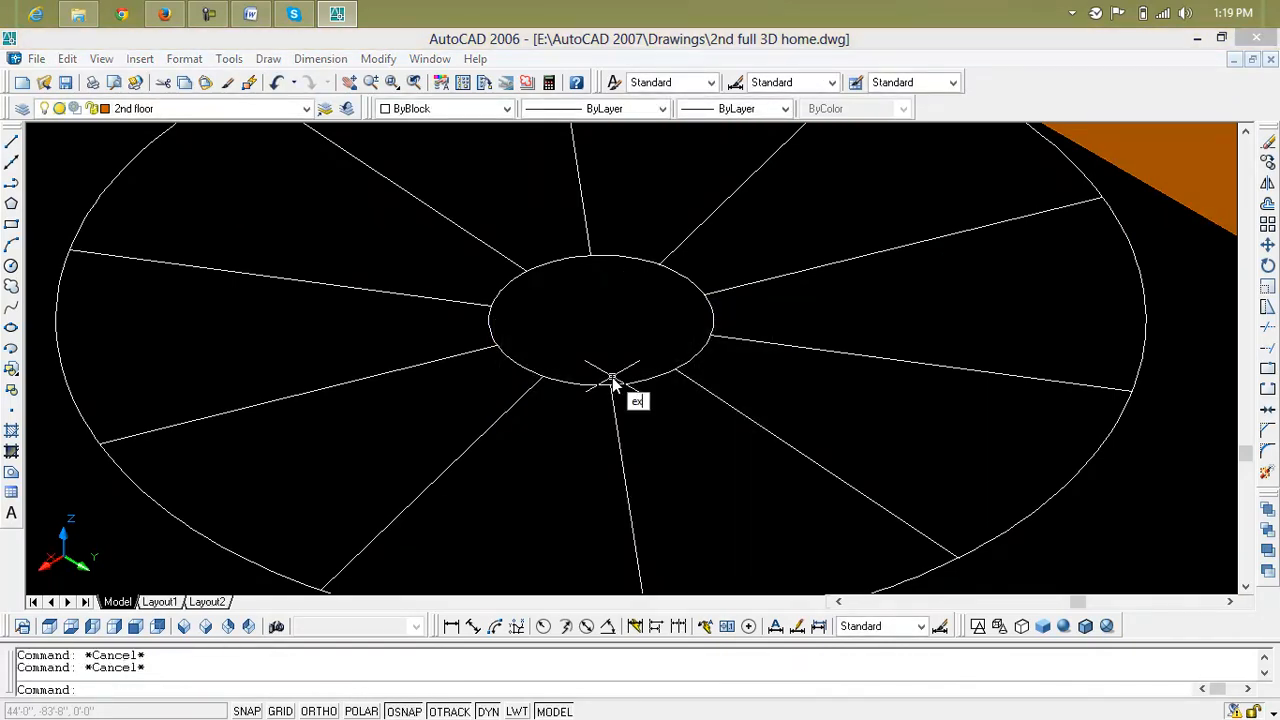
pyautogui.press('Return')
pyautogui.click(626, 383)
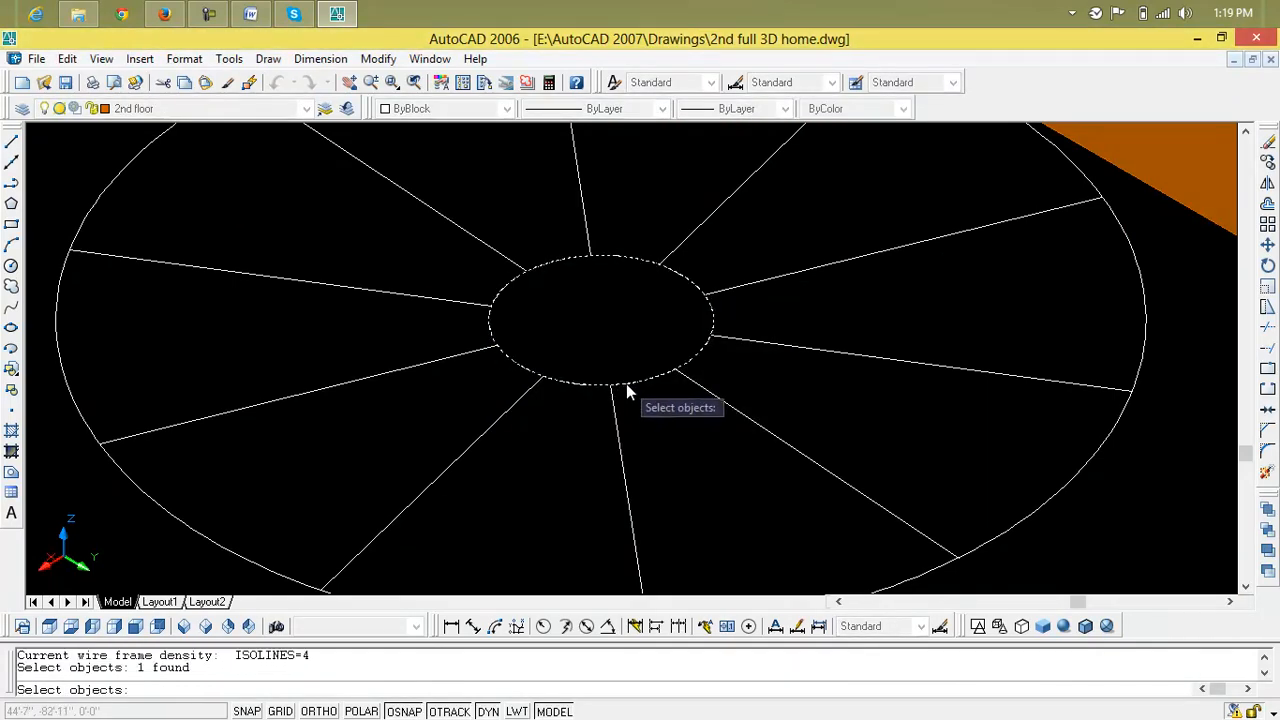
pyautogui.press('Return')
pyautogui.write('1')
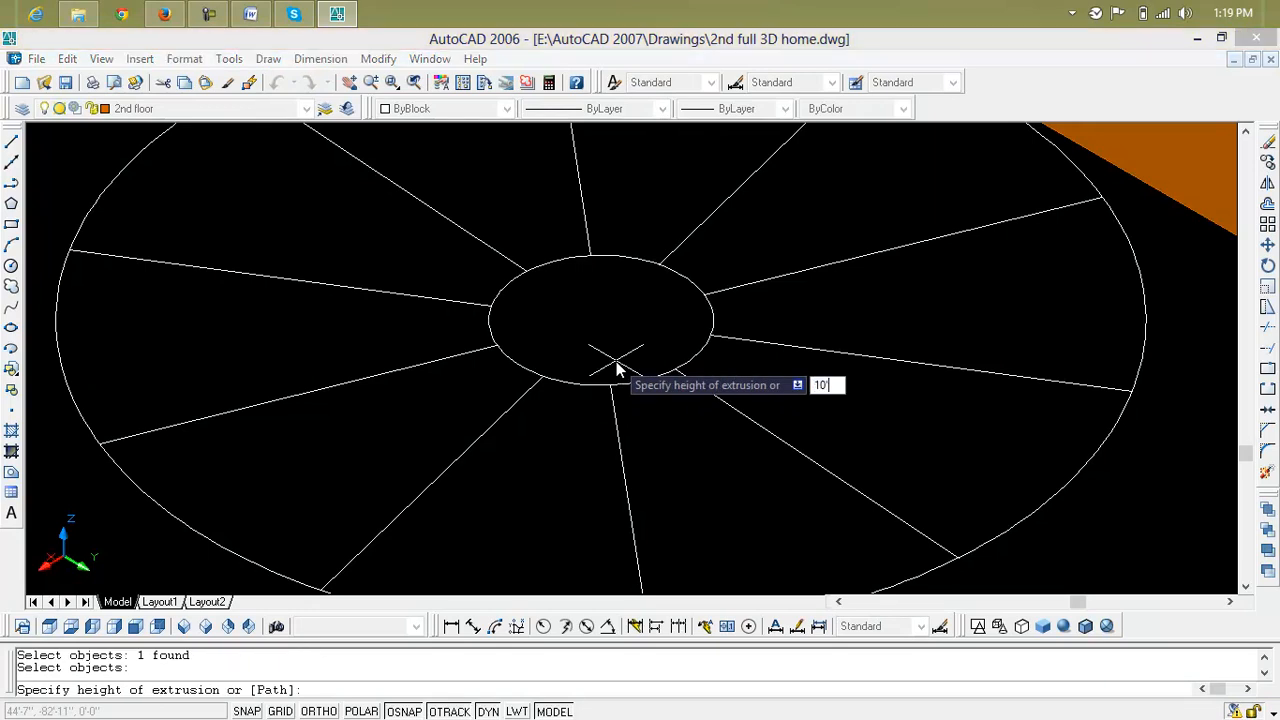
pyautogui.write("0'")
pyautogui.press('Return')
pyautogui.press('Return')
pyautogui.scroll(-5, 617, 370)
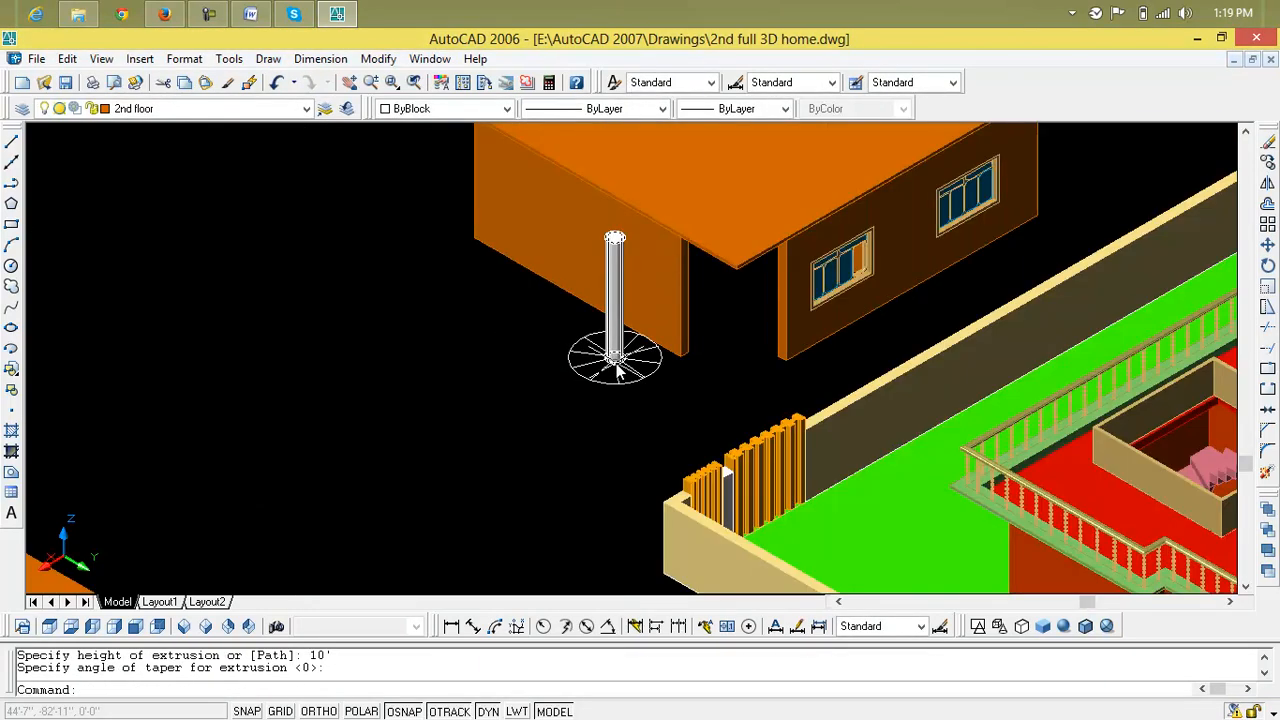
pyautogui.scroll(4, 617, 370)
pyautogui.scroll(-5, 617, 370)
pyautogui.moveTo(575, 301); pyautogui.dragTo(506, 320, button='middle')
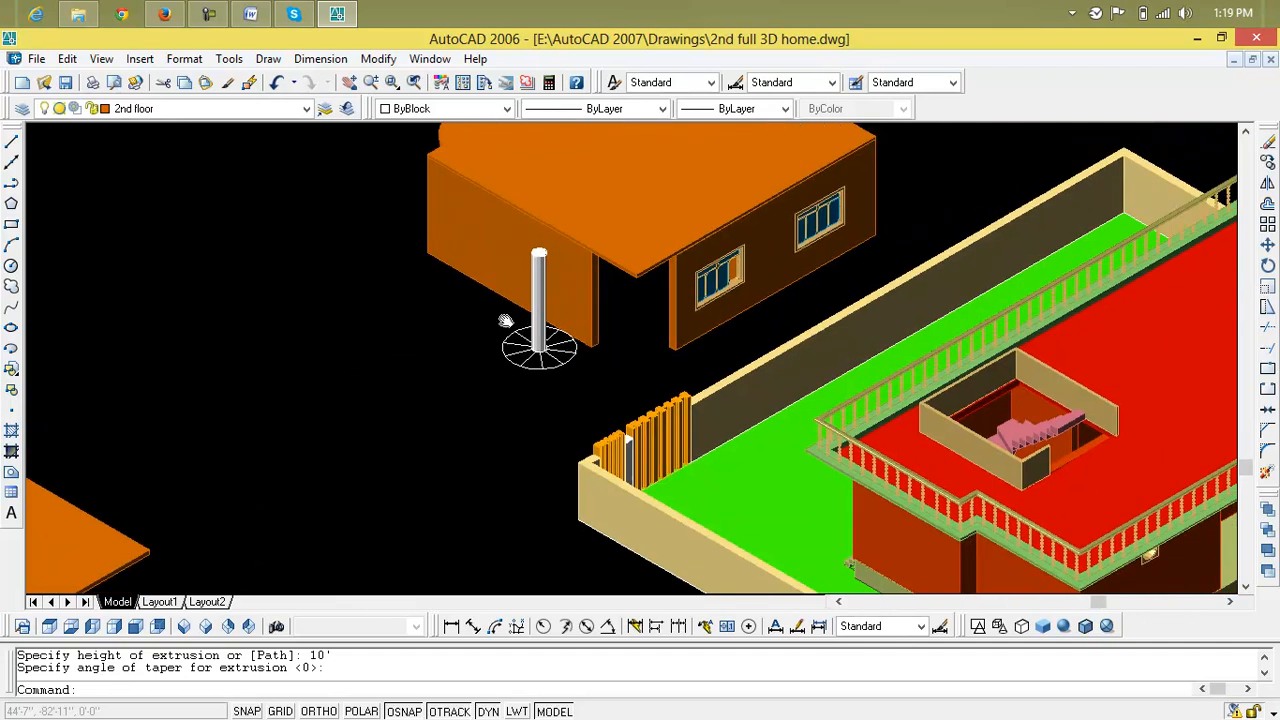
pyautogui.scroll(5, 522, 320)
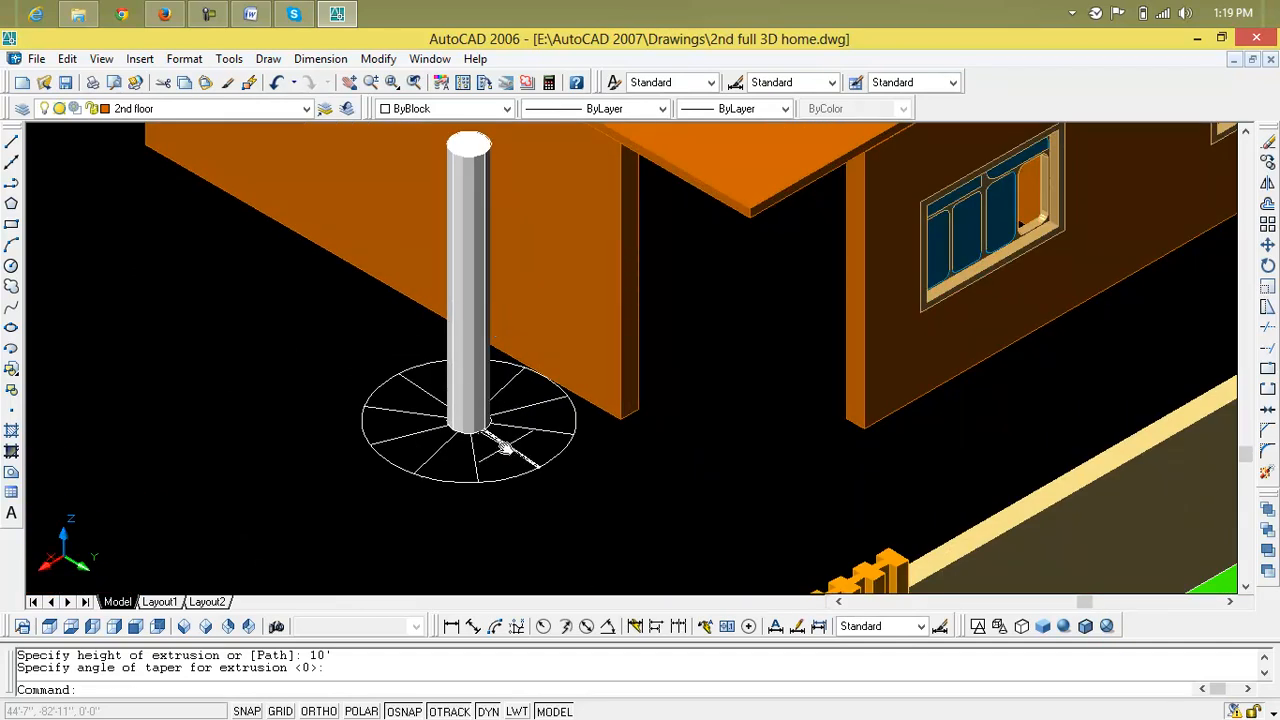
pyautogui.scroll(3, 506, 446)
pyautogui.moveTo(506, 446); pyautogui.dragTo(518, 390, button='middle')
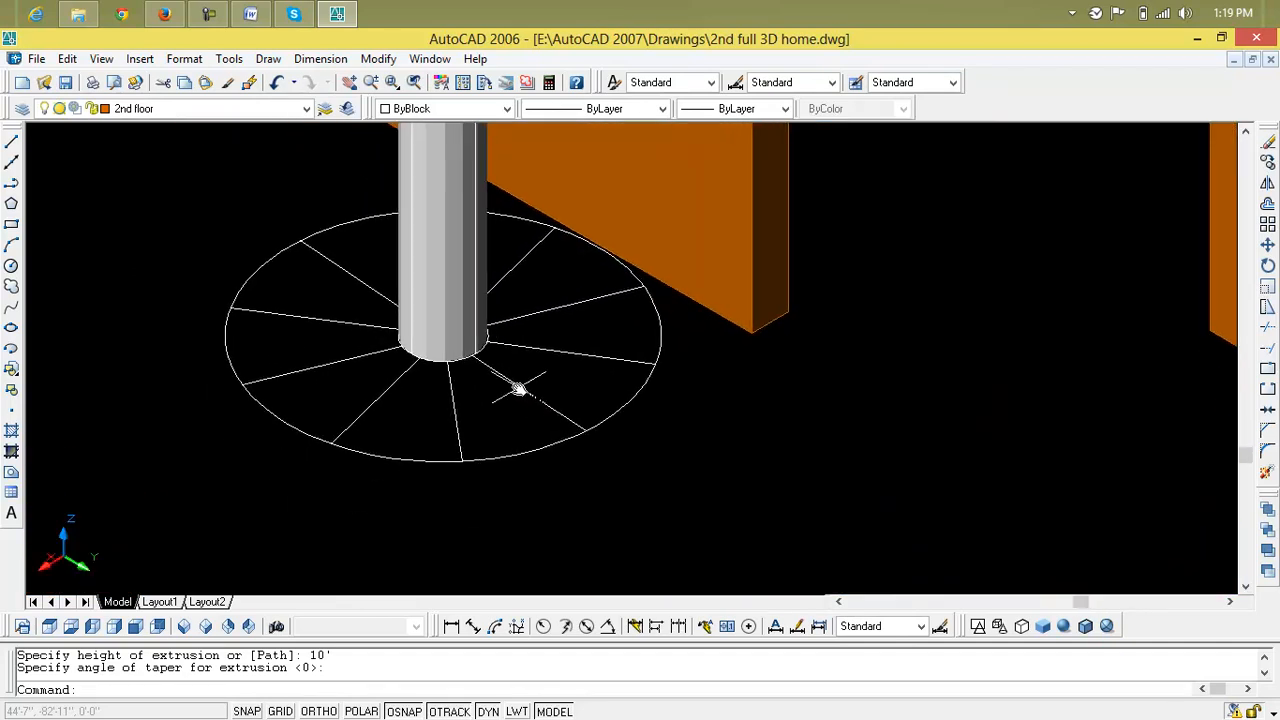
# - Create boundary polylines from internal points of the ten wedge sectors between the spokes around the central column
pyautogui.scroll(3, 497, 417)
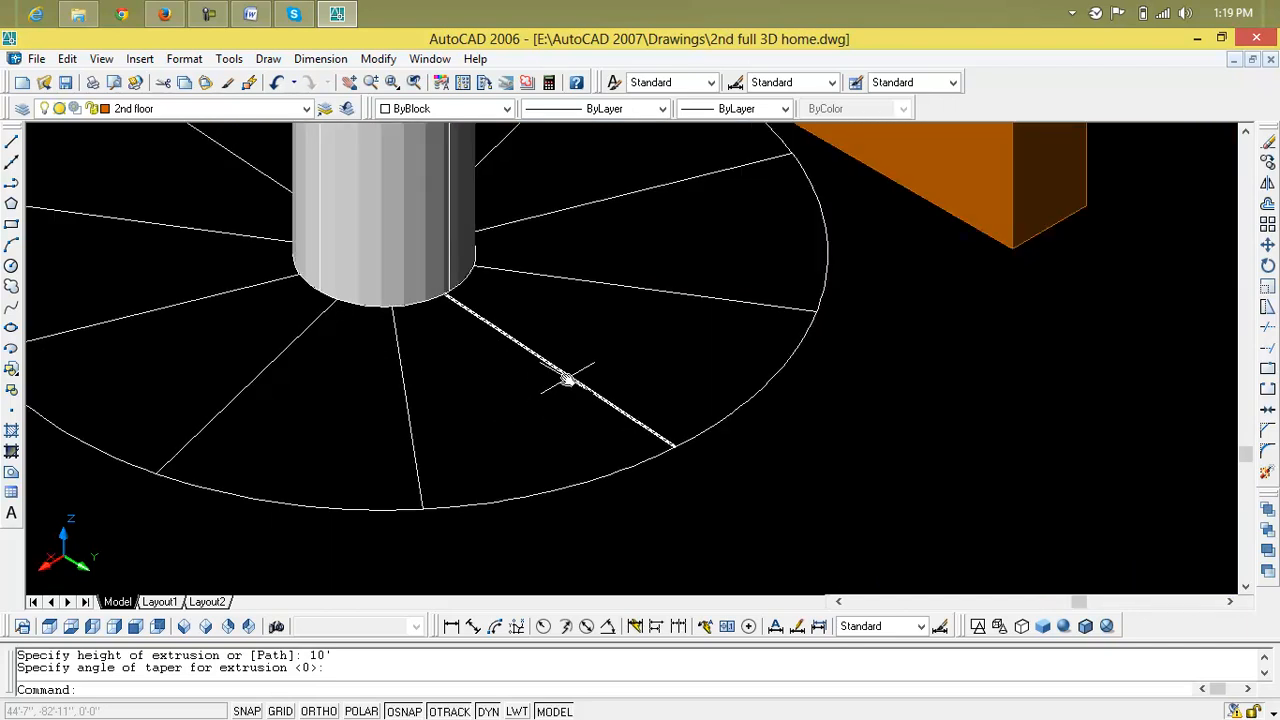
pyautogui.scroll(-4, 565, 378)
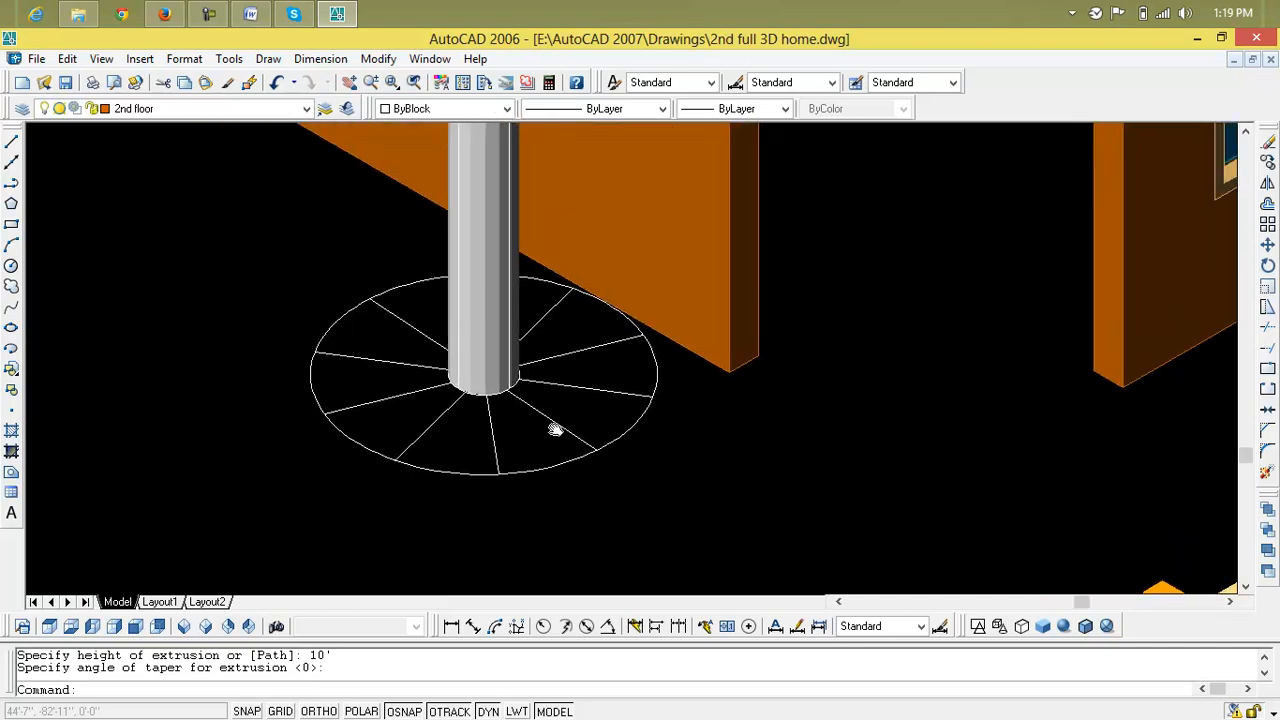
pyautogui.press('Escape')
pyautogui.press('Escape')
pyautogui.write('bo')
pyautogui.press('Return')
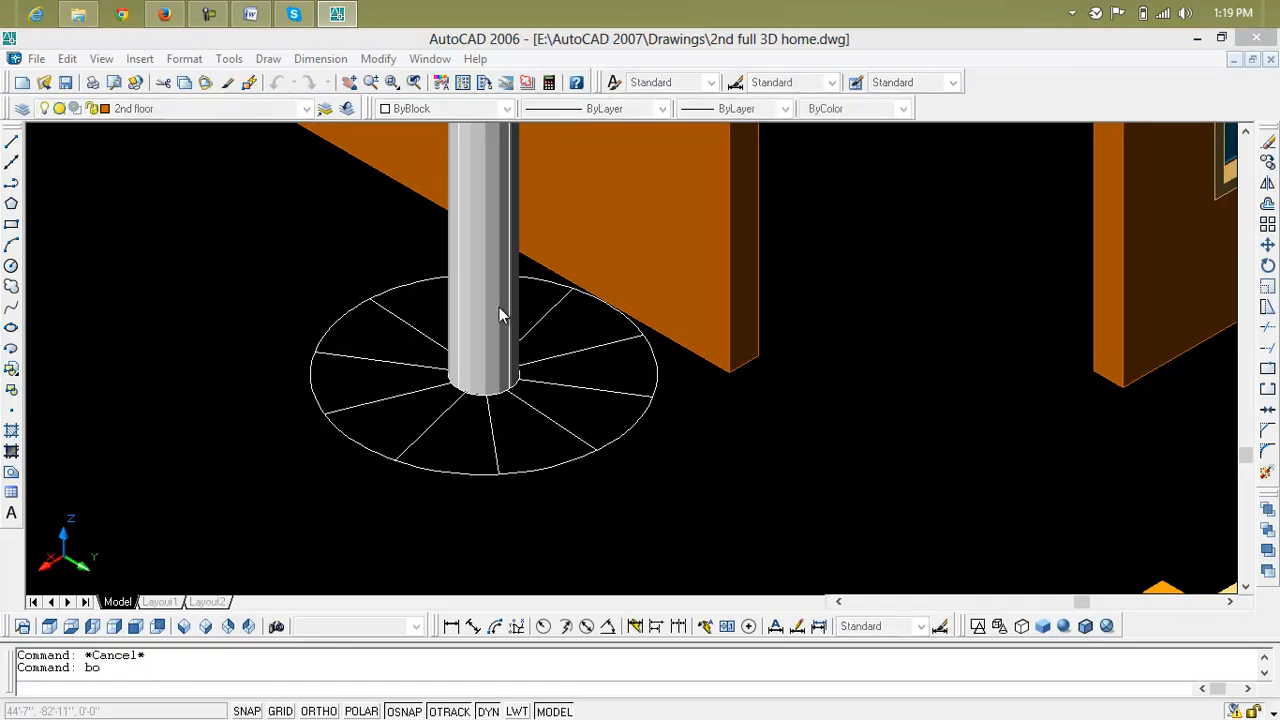
pyautogui.click(528, 289)
pyautogui.click(523, 432)
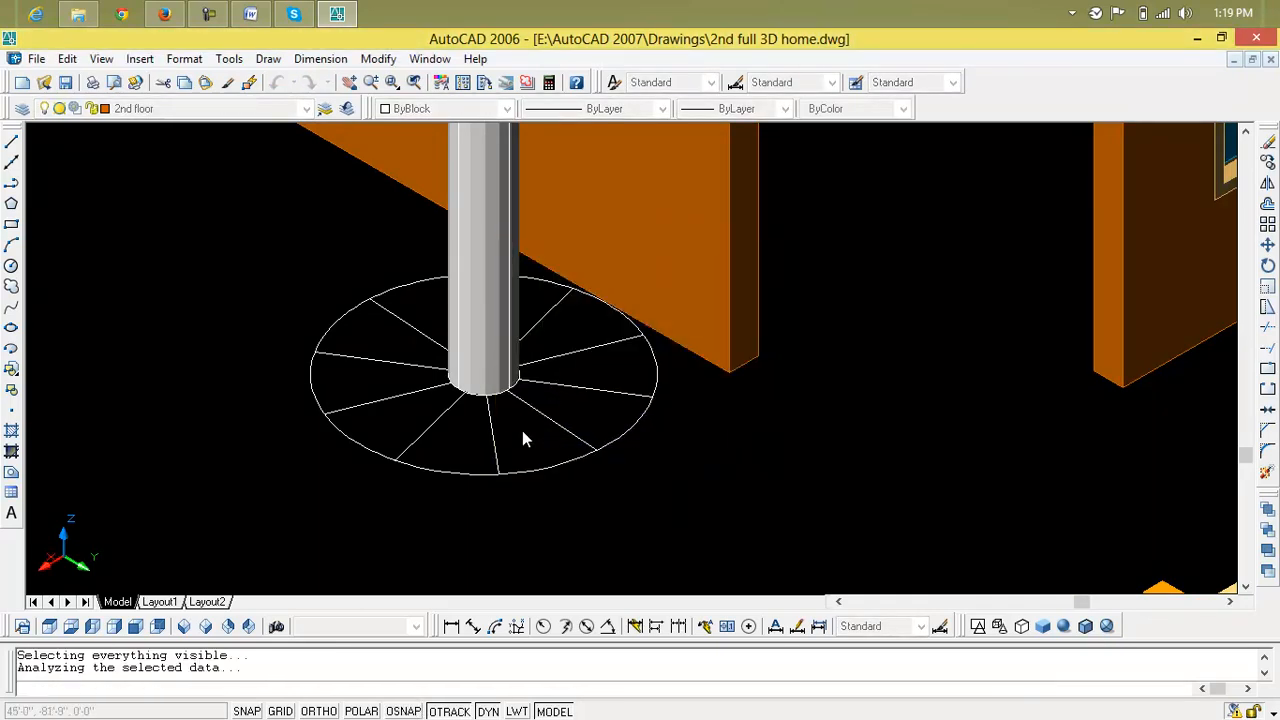
pyautogui.click(575, 392)
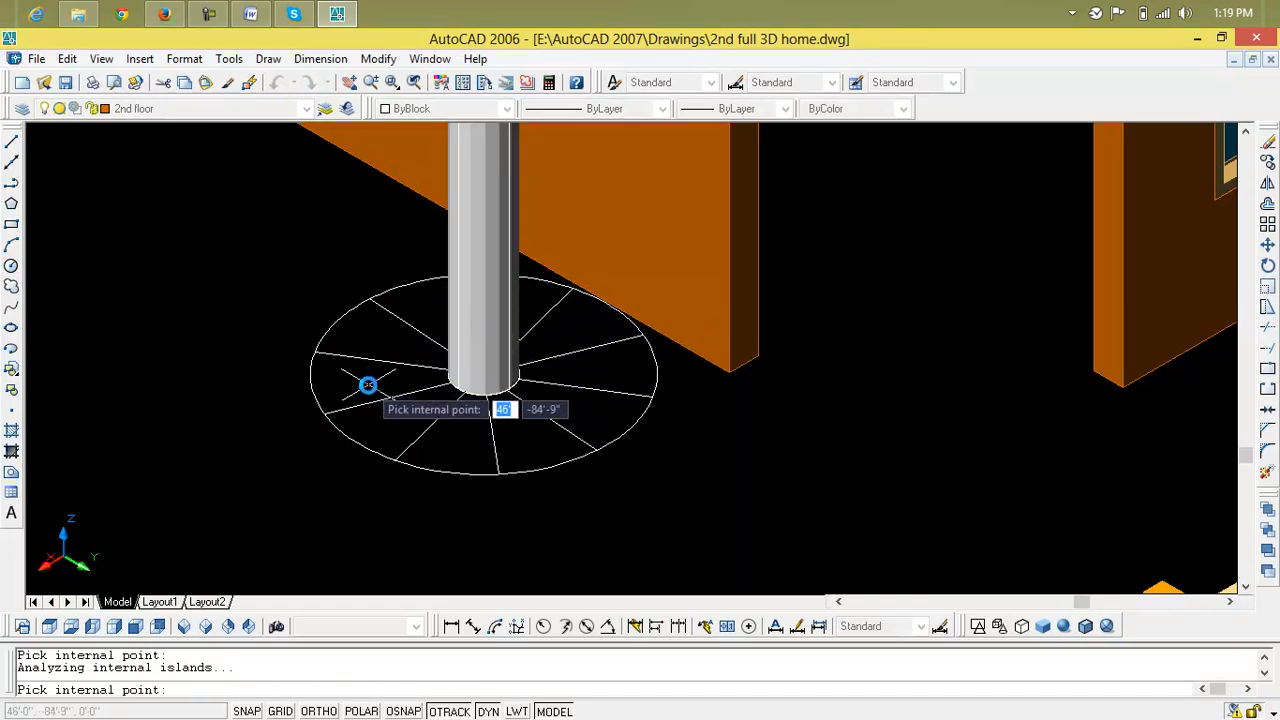
pyautogui.press('Return')
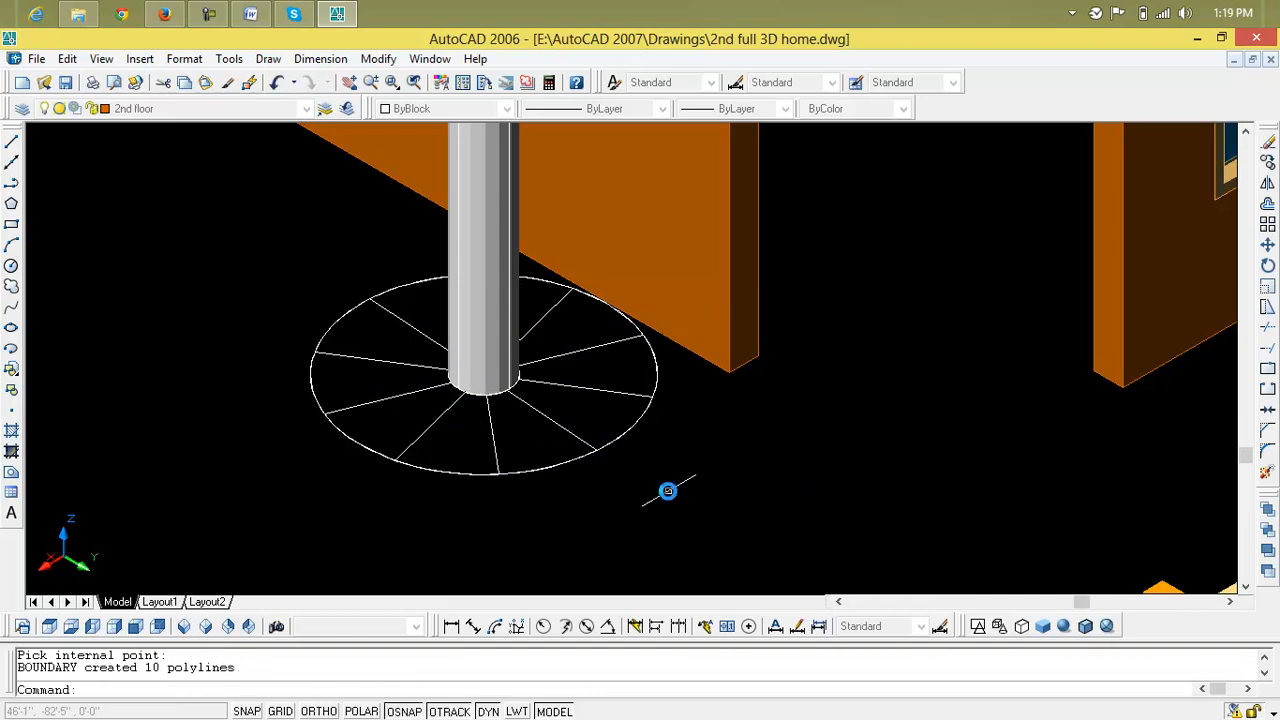
pyautogui.press('Escape')
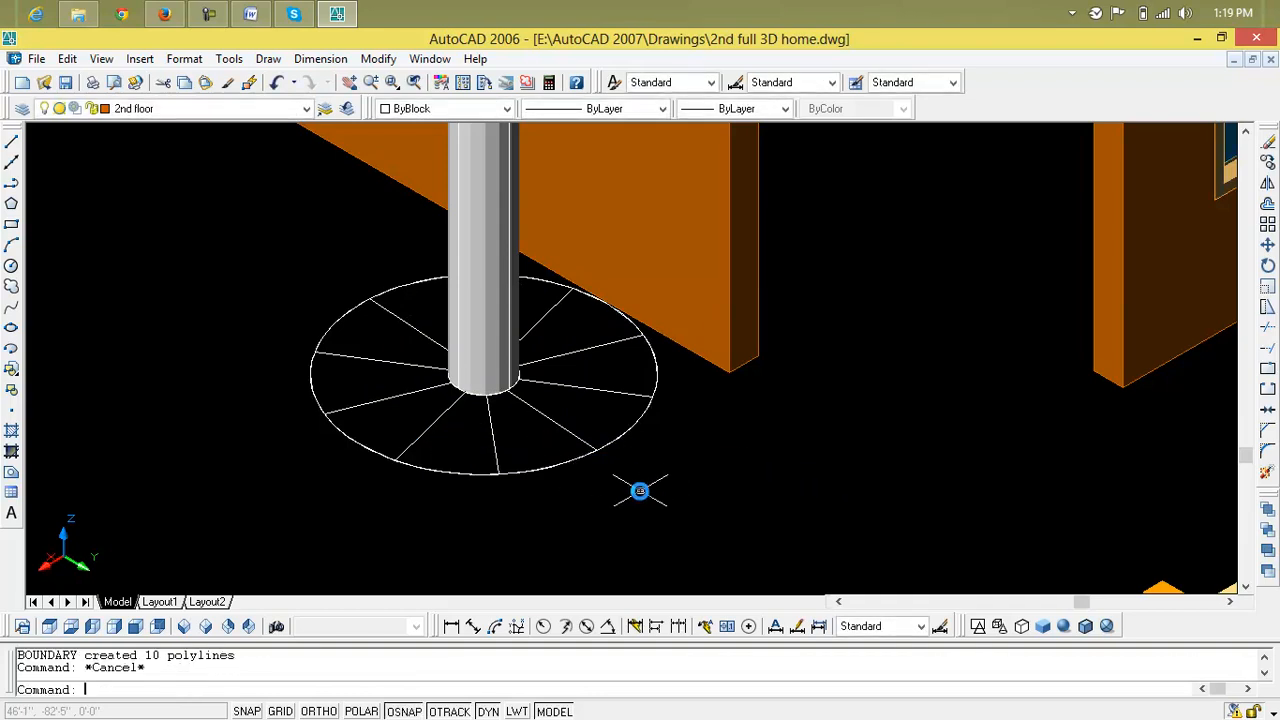
# - Extrude all the wedge boundaries and the outer circle 1' high with a 0 taper angle
pyautogui.write('ext')
pyautogui.press('Return')
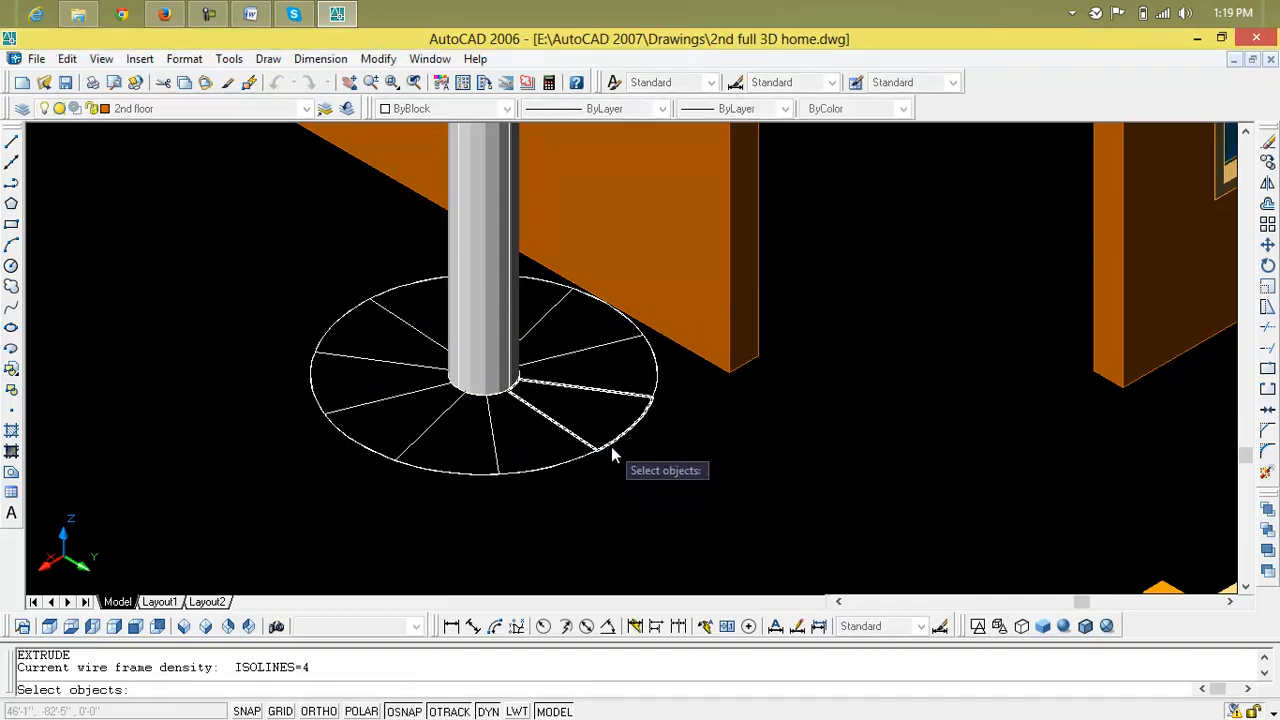
pyautogui.click(596, 342)
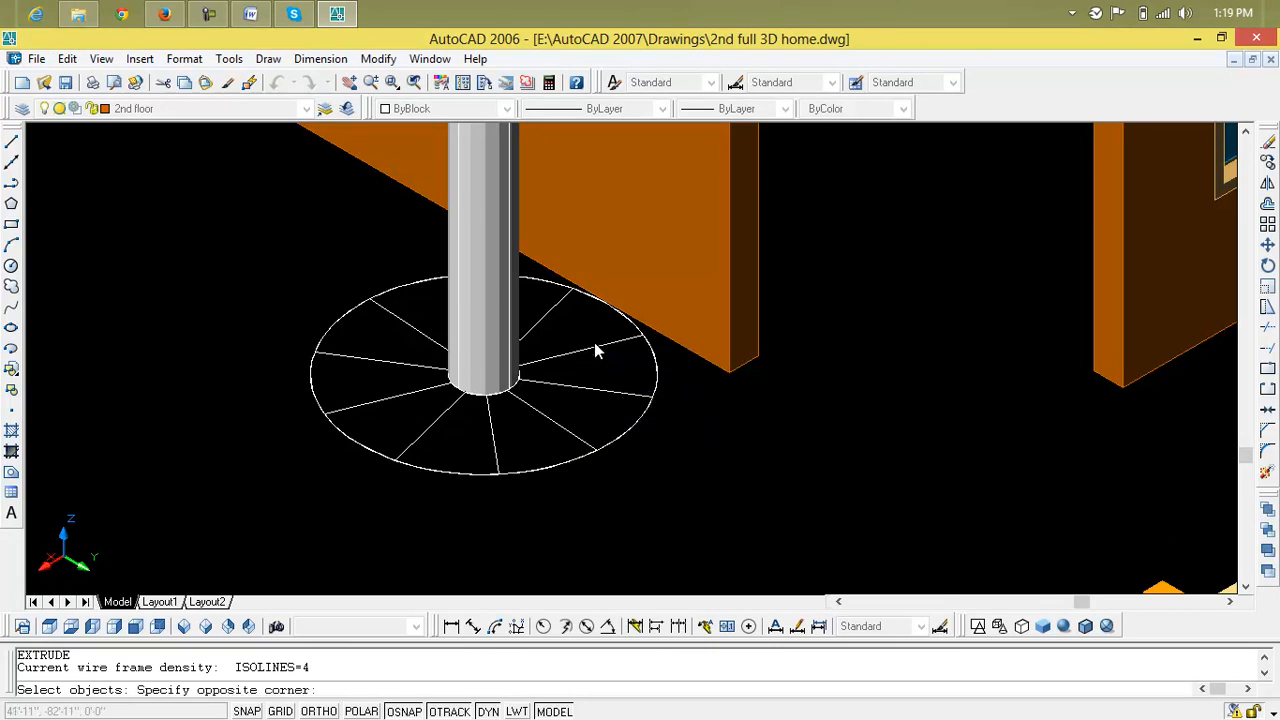
pyautogui.click(539, 467)
pyautogui.click(578, 335)
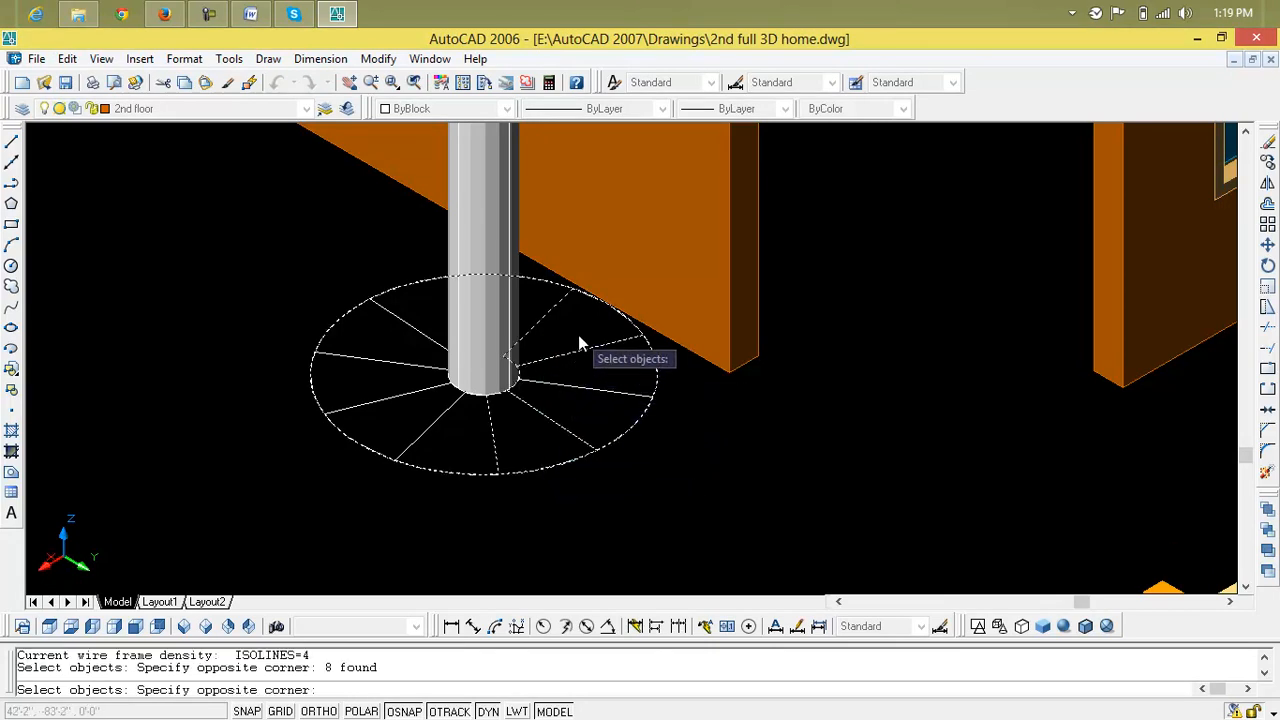
pyautogui.click(376, 414)
pyautogui.click(414, 320)
pyautogui.click(306, 449)
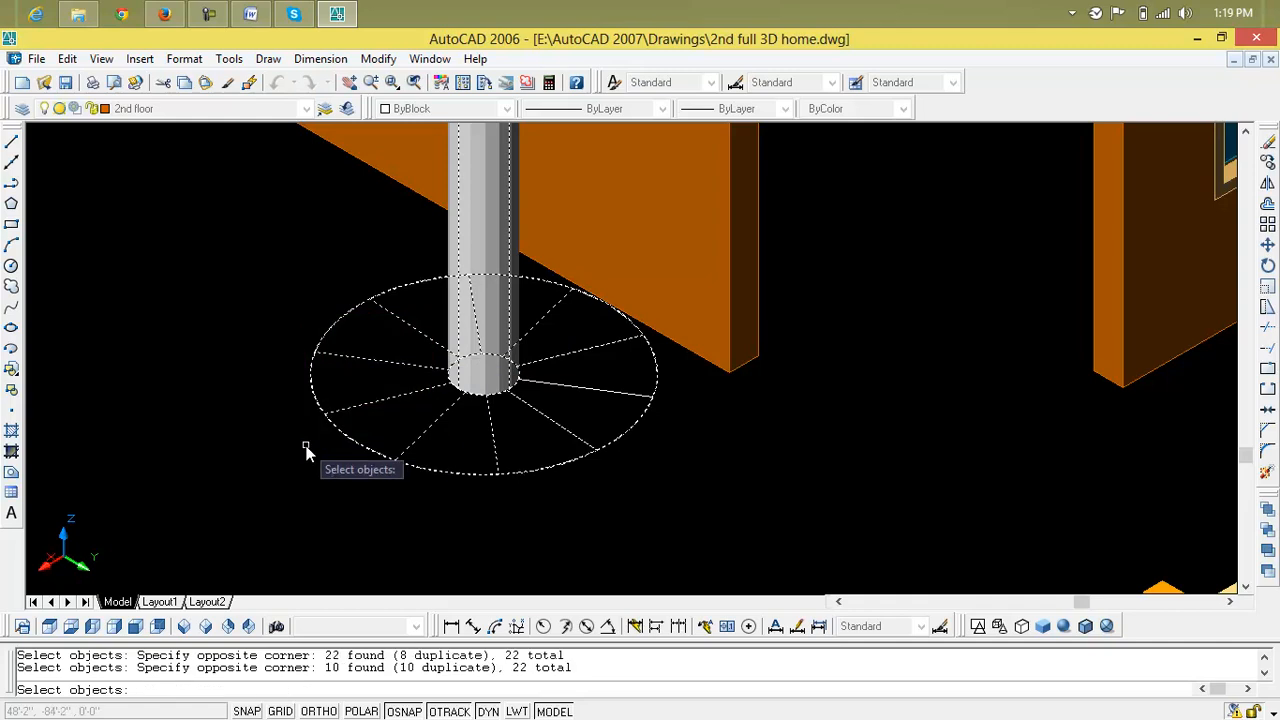
pyautogui.click(645, 368)
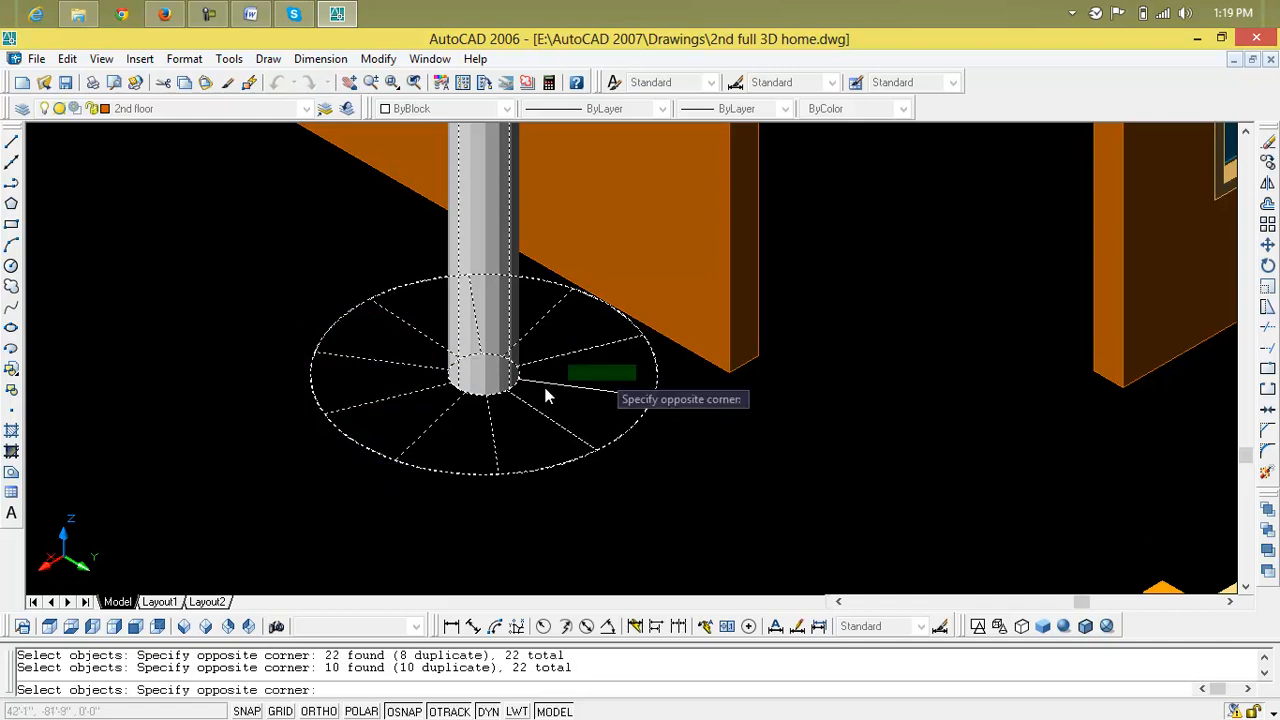
pyautogui.click(280, 485)
pyautogui.press('Return')
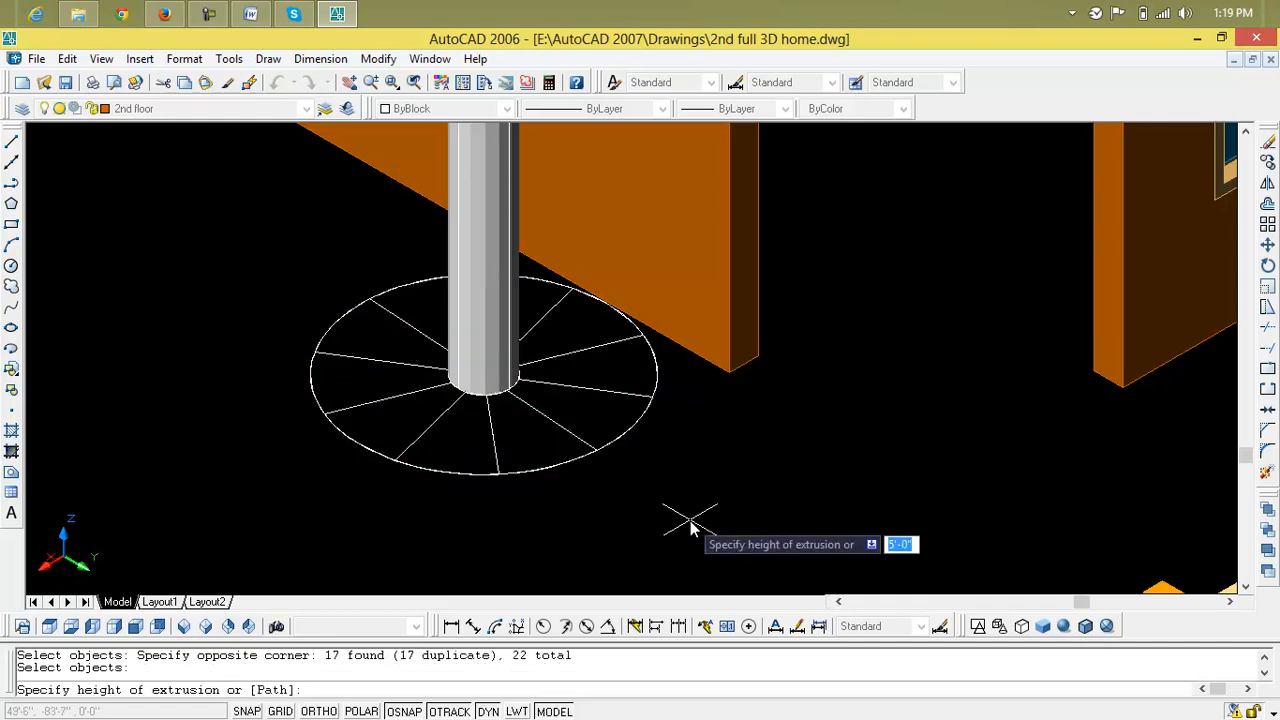
pyautogui.write("1'")
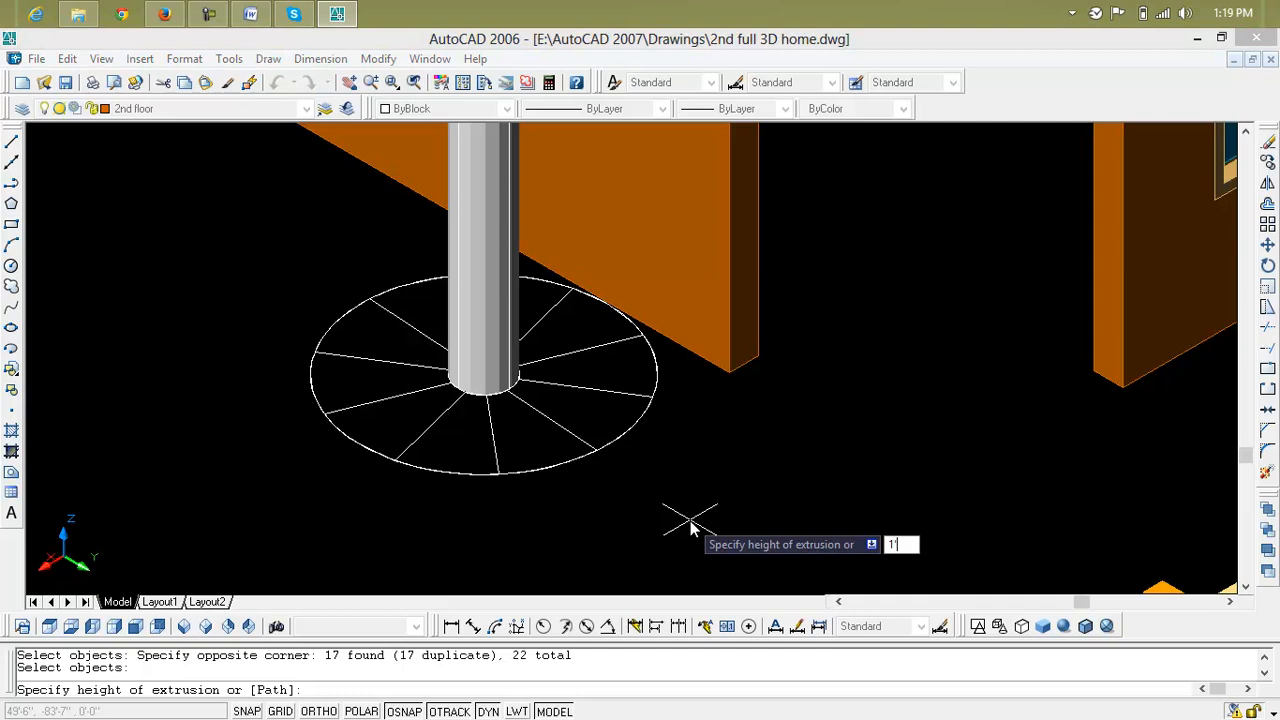
pyautogui.press('Return')
pyautogui.press('Return')
pyautogui.press('Escape')
pyautogui.press('Escape')
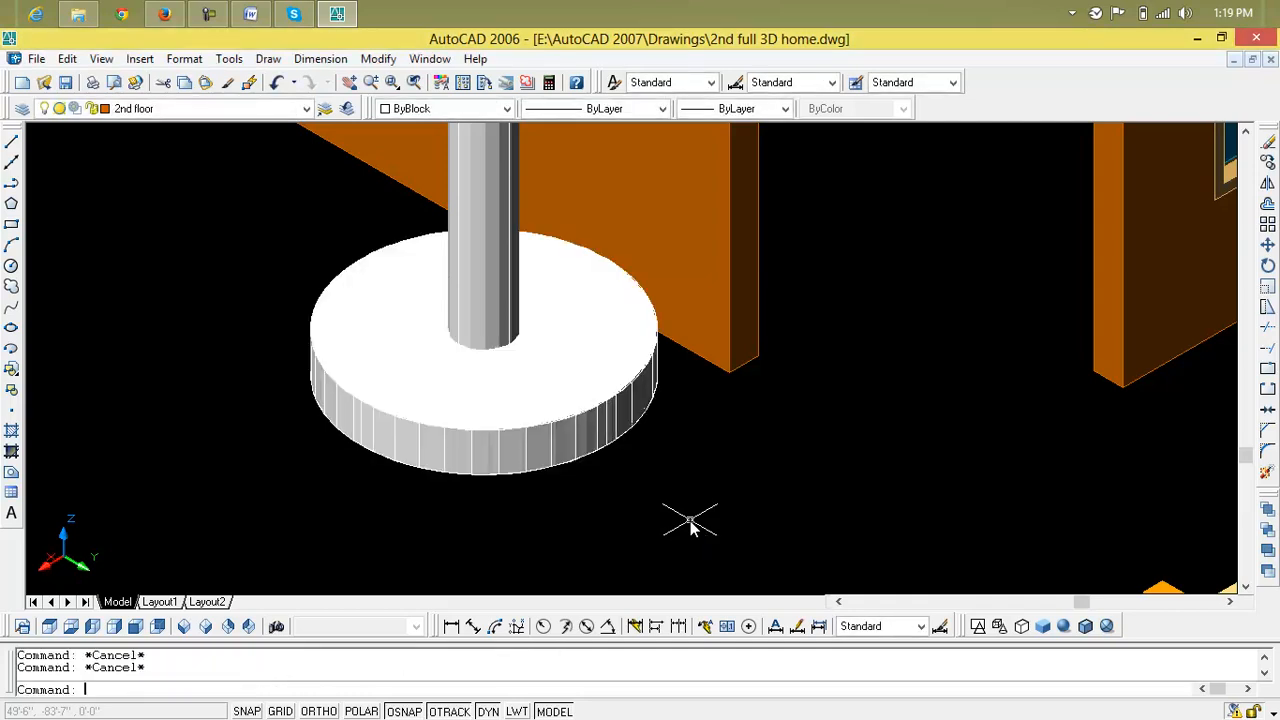
# - Show the model in 2D wireframe around the extruded wedges
pyautogui.scroll(-5, 644, 500)
pyautogui.scroll(4, 643, 494)
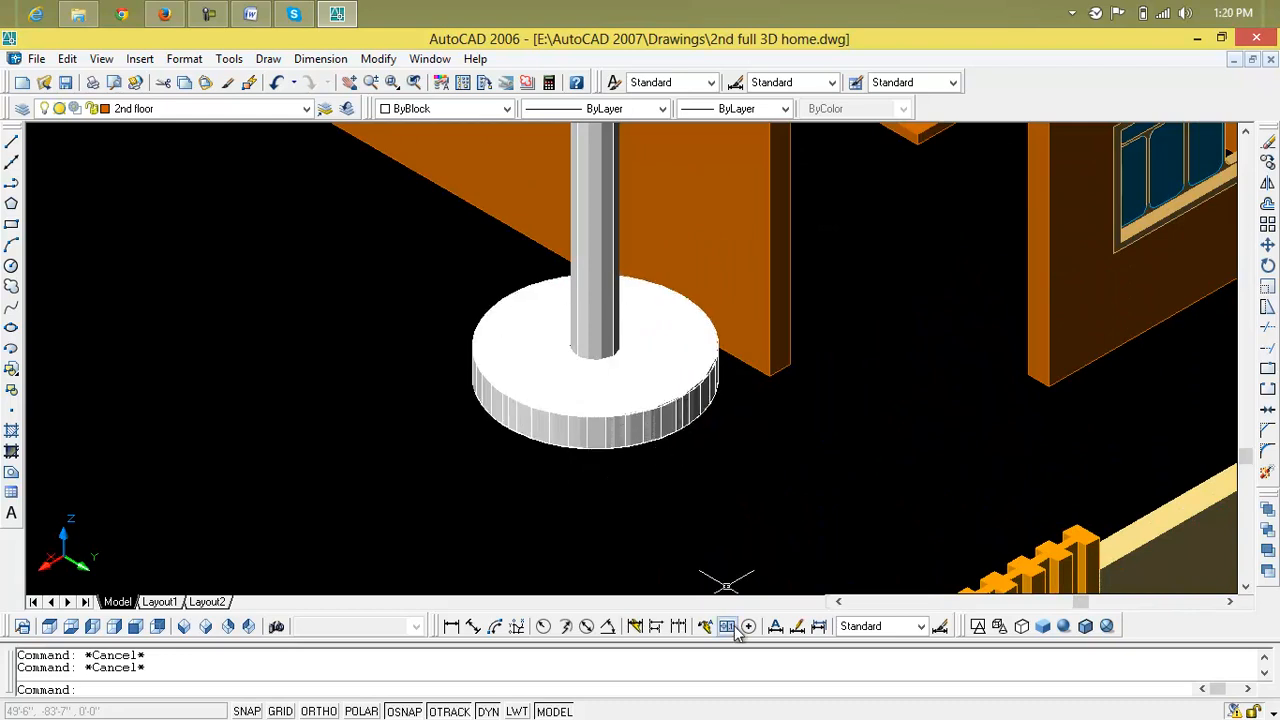
pyautogui.click(978, 627)
pyautogui.scroll(4, 640, 440)
pyautogui.scroll(-6, 628, 418)
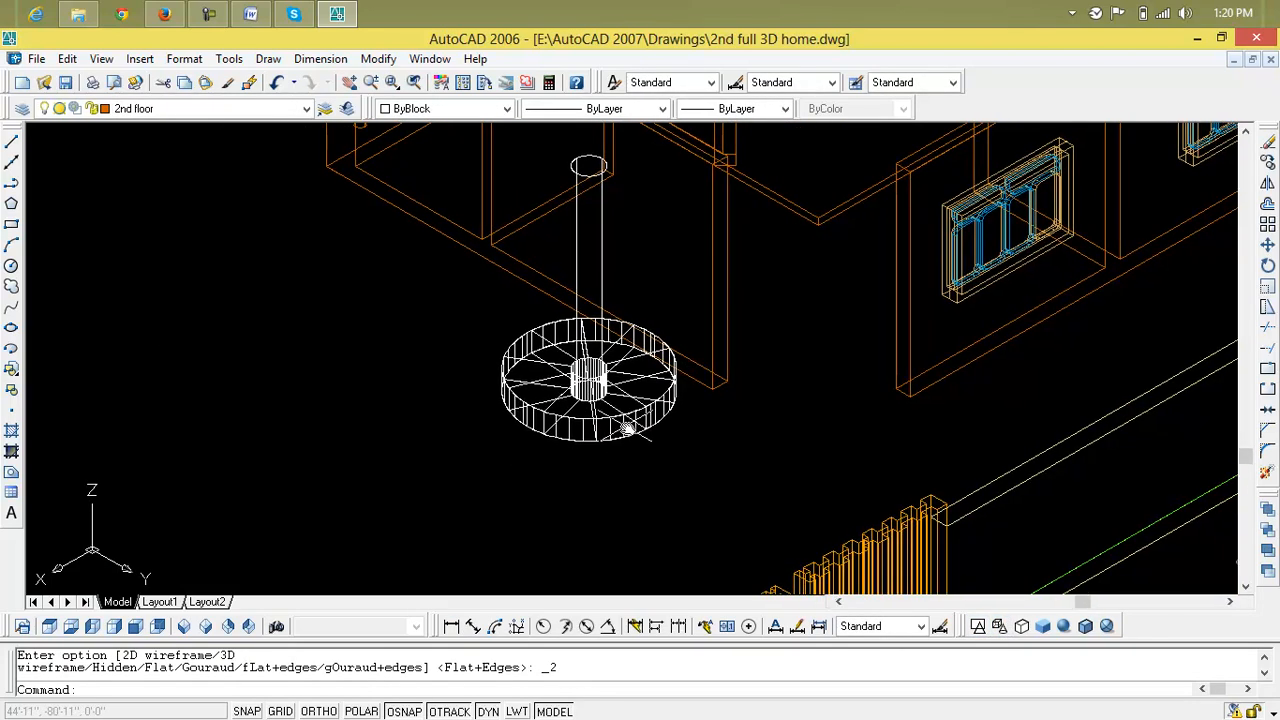
# - Draw a small circle in the empty area in front of the extruded wedges
pyautogui.write('c')
pyautogui.press('Return')
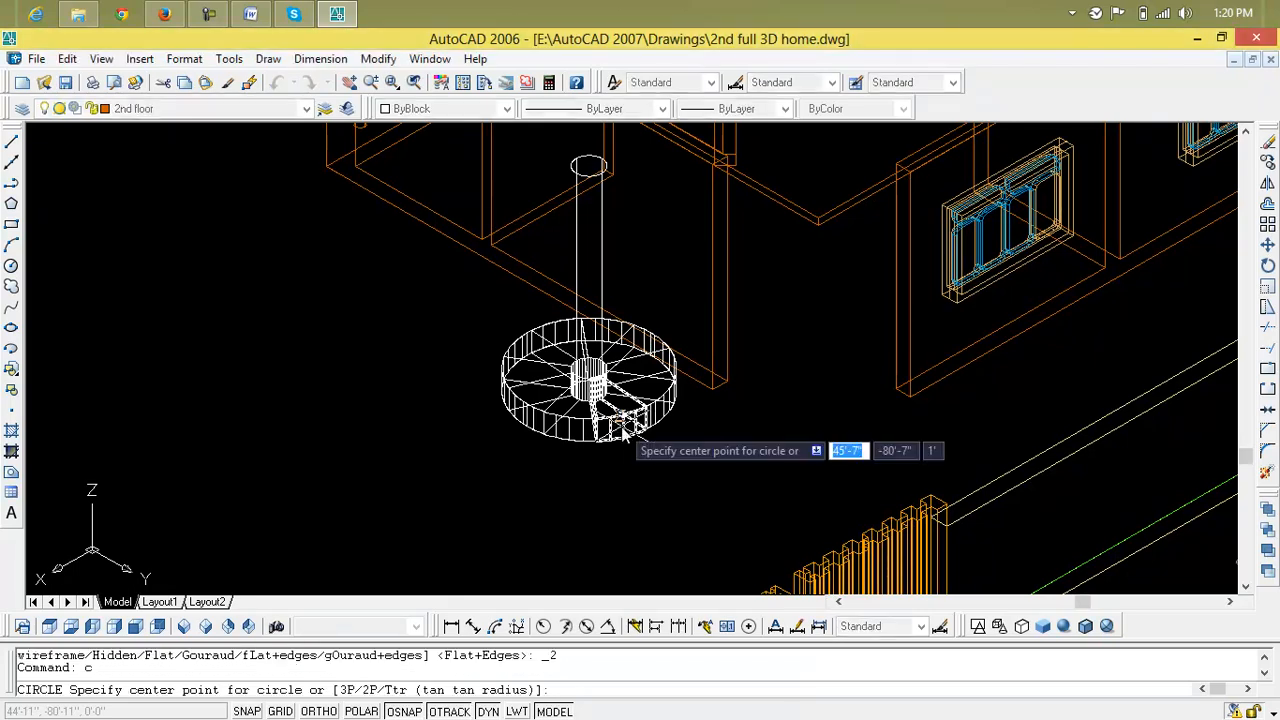
pyautogui.scroll(5, 621, 425)
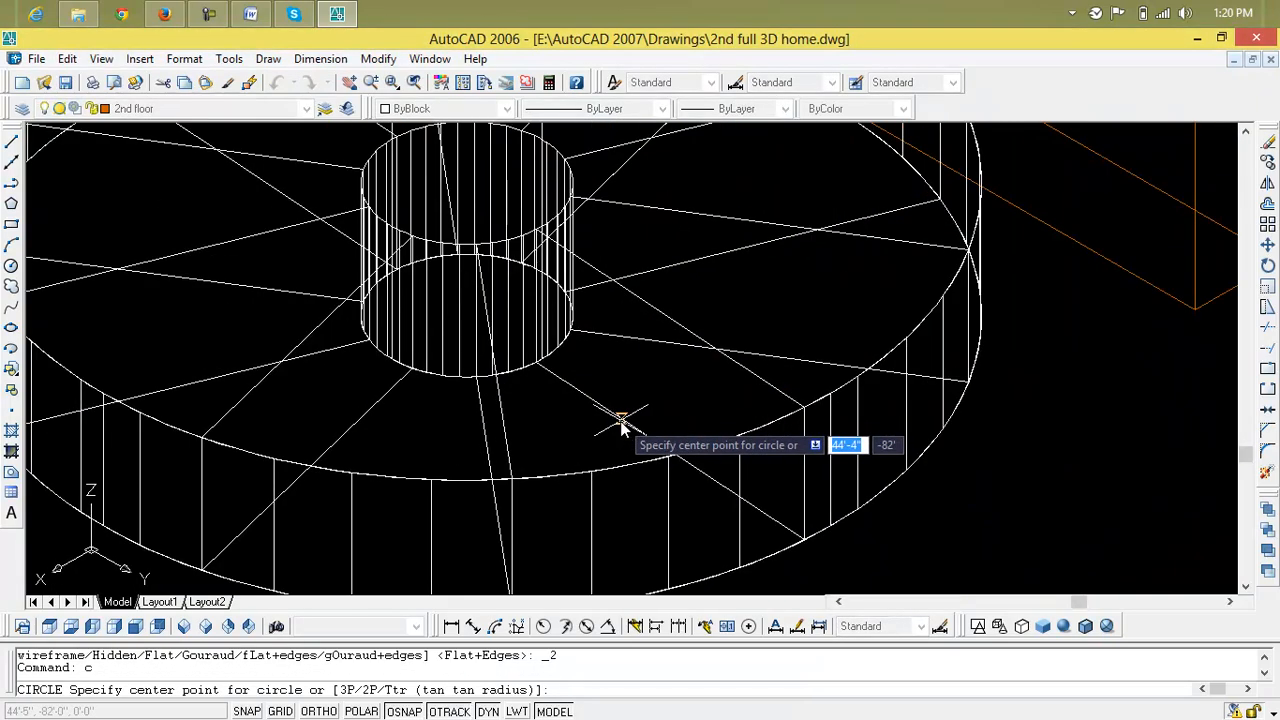
pyautogui.scroll(-4, 621, 425)
pyautogui.click(680, 493)
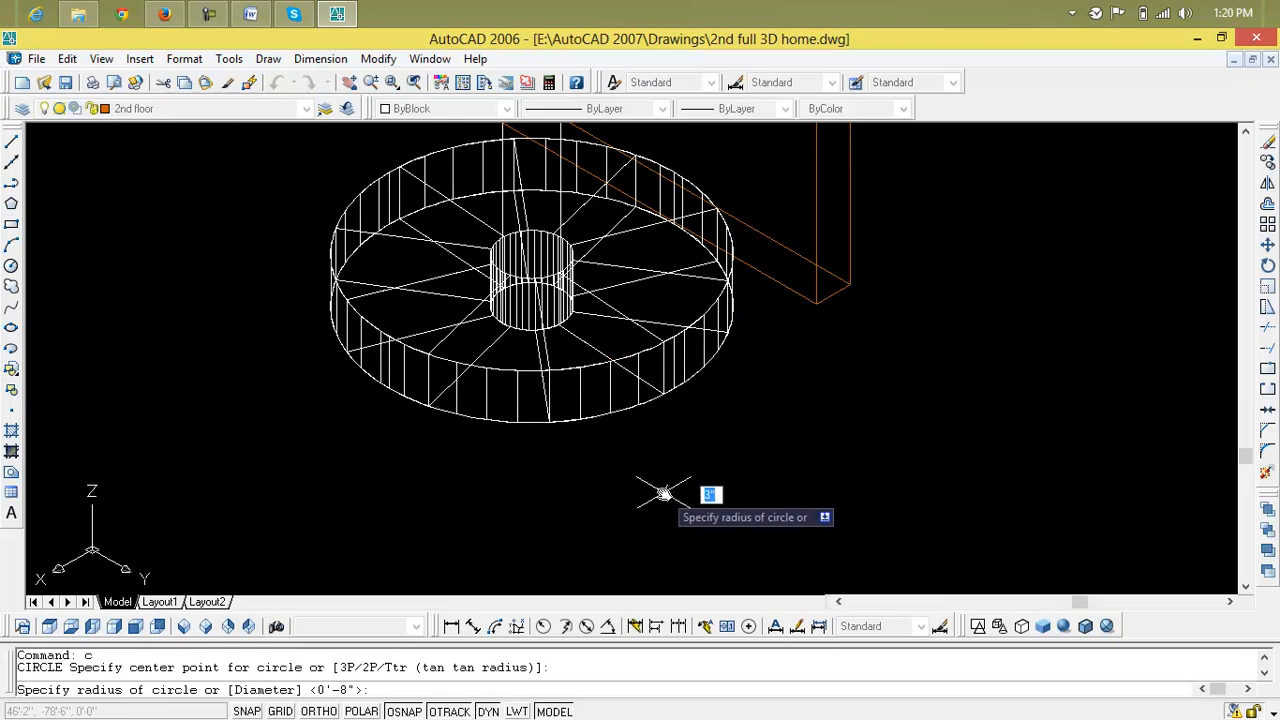
pyautogui.click(662, 492)
pyautogui.scroll(3, 686, 487)
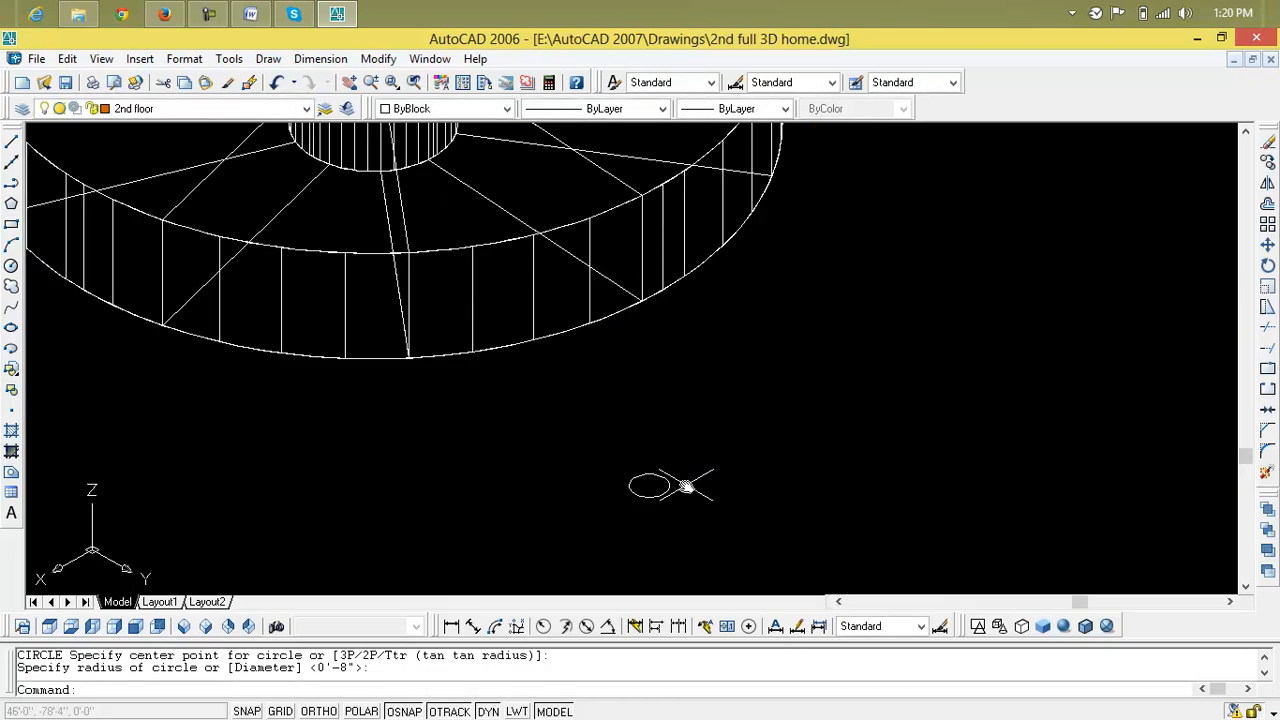
# - Extrude the small circle in front of the wedges 2' high with a 0 taper angle to form a post
pyautogui.press('Escape')
pyautogui.press('Escape')
pyautogui.write('ext')
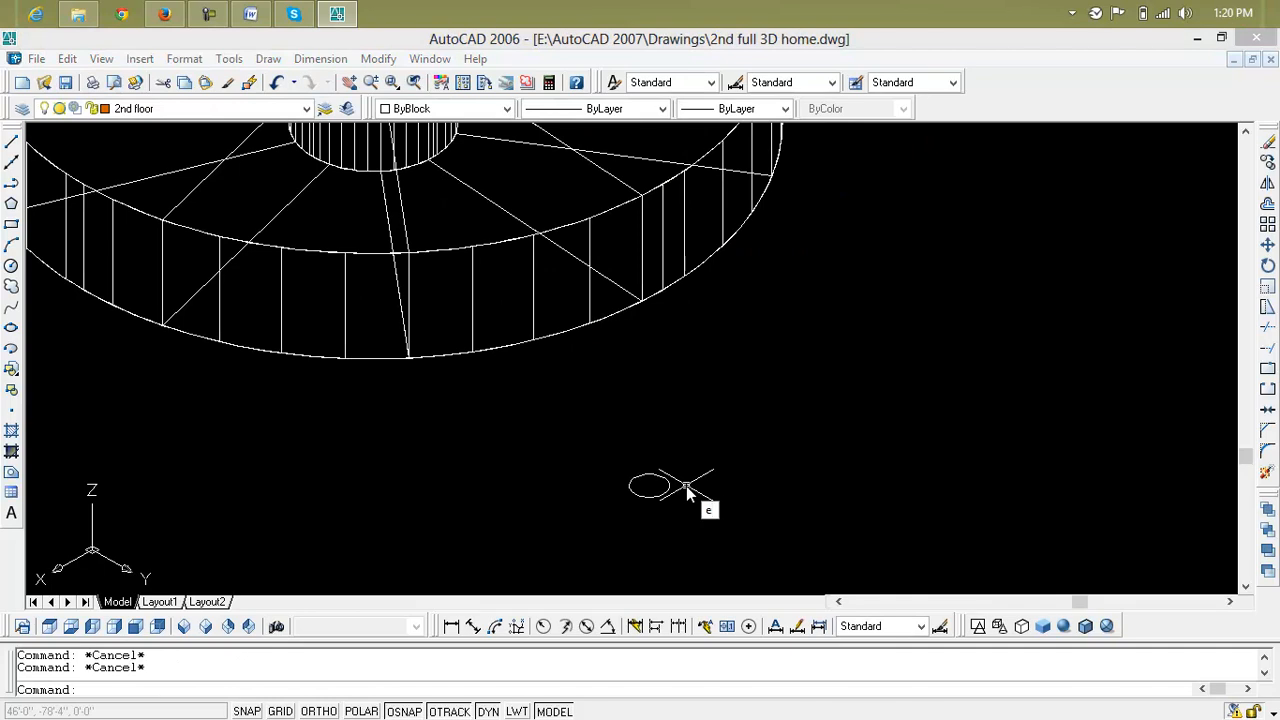
pyautogui.press('Return')
pyautogui.click(660, 496)
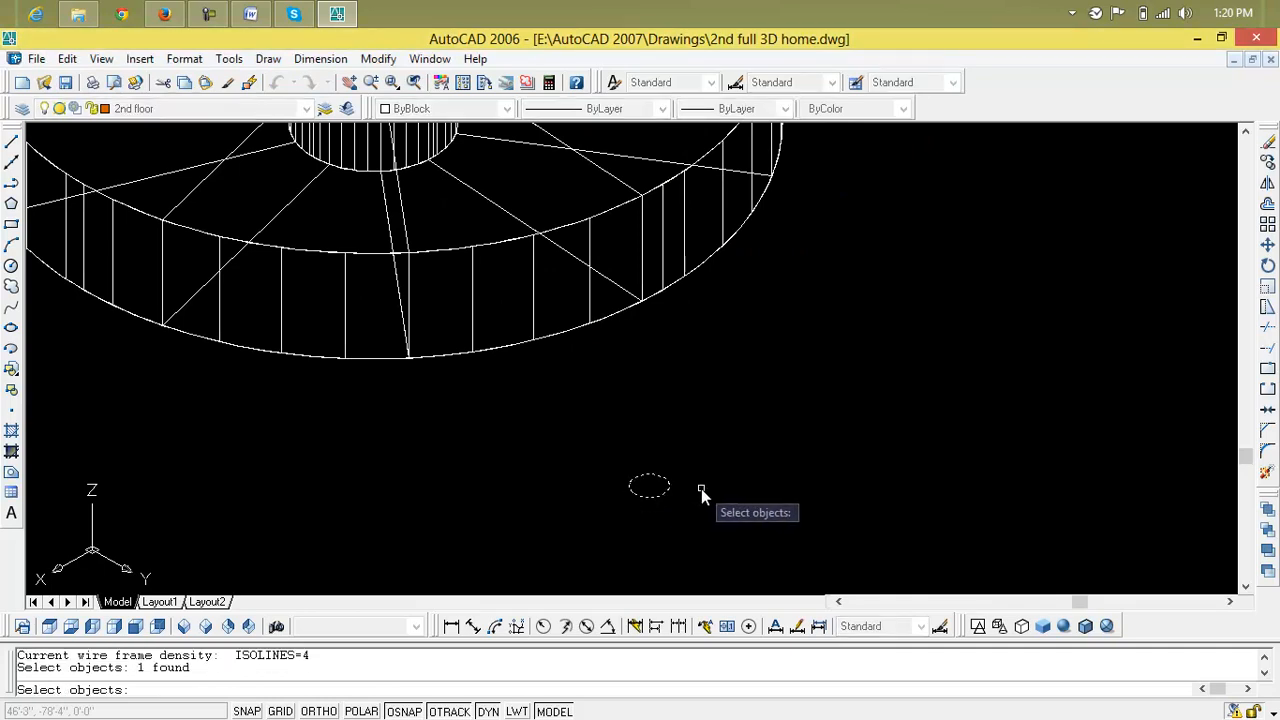
pyautogui.press('Return')
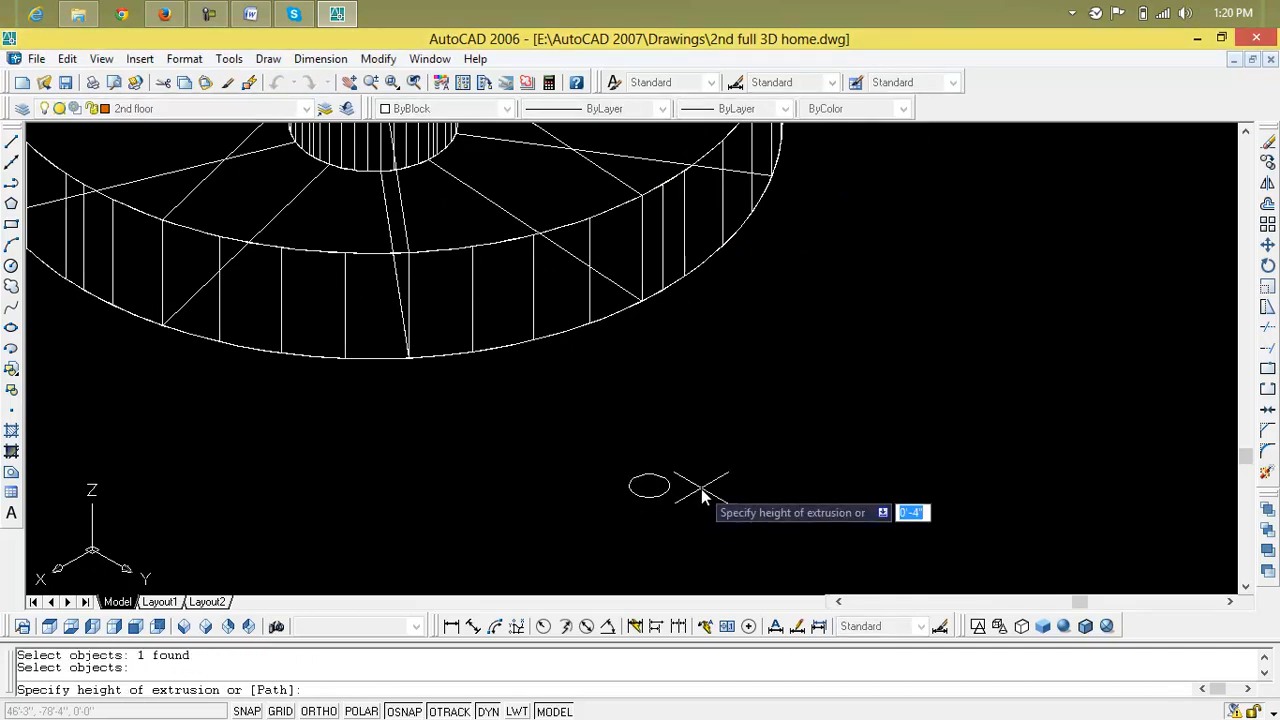
pyautogui.write("2'")
pyautogui.press('Return')
pyautogui.press('Return')
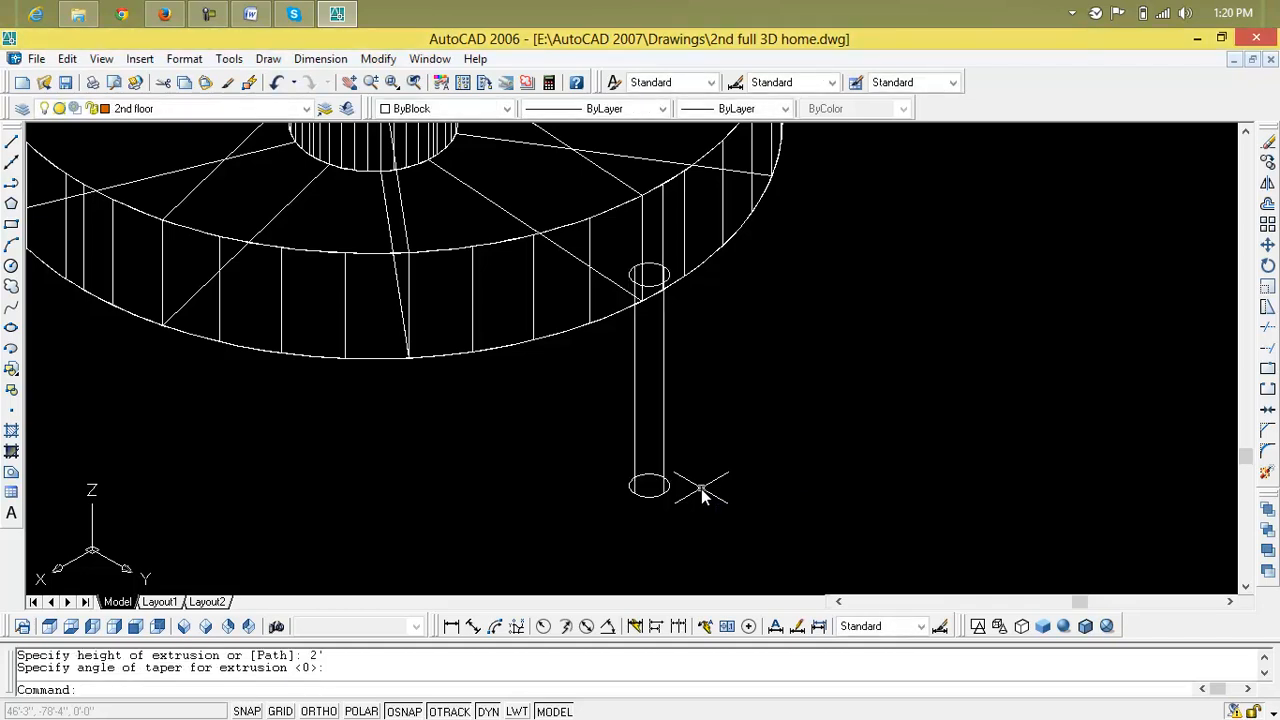
pyautogui.press('Escape')
pyautogui.press('Escape')
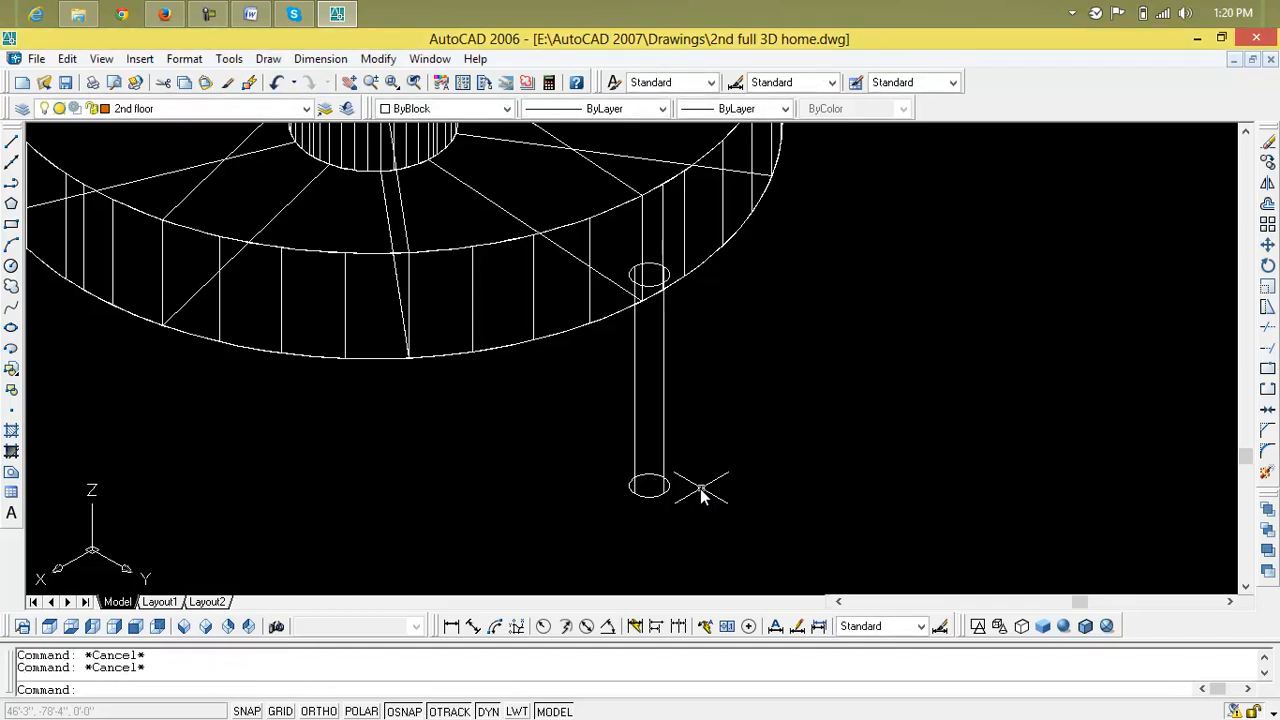
# - Move the post by its base center from the empty area onto a front wedge, near the spoke line
pyautogui.write('m')
pyautogui.press('Return')
pyautogui.click(656, 495)
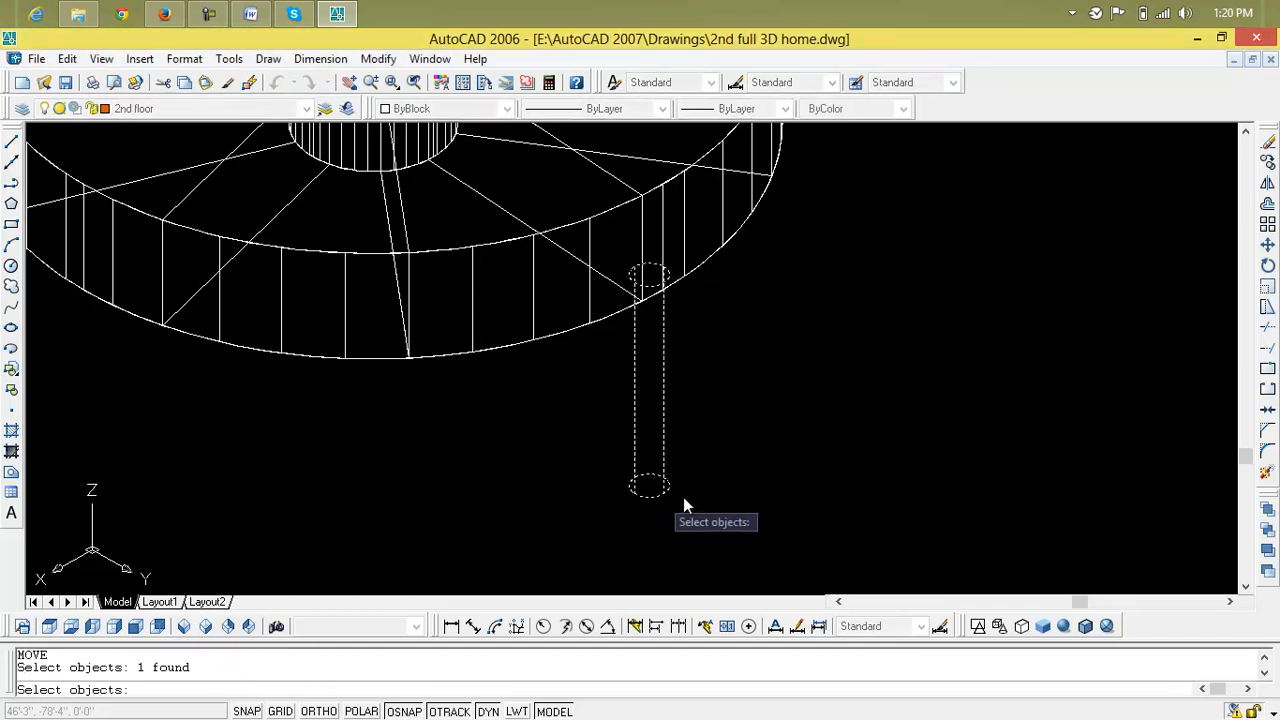
pyautogui.press('Return')
pyautogui.click(651, 489)
pyautogui.scroll(-3, 652, 490)
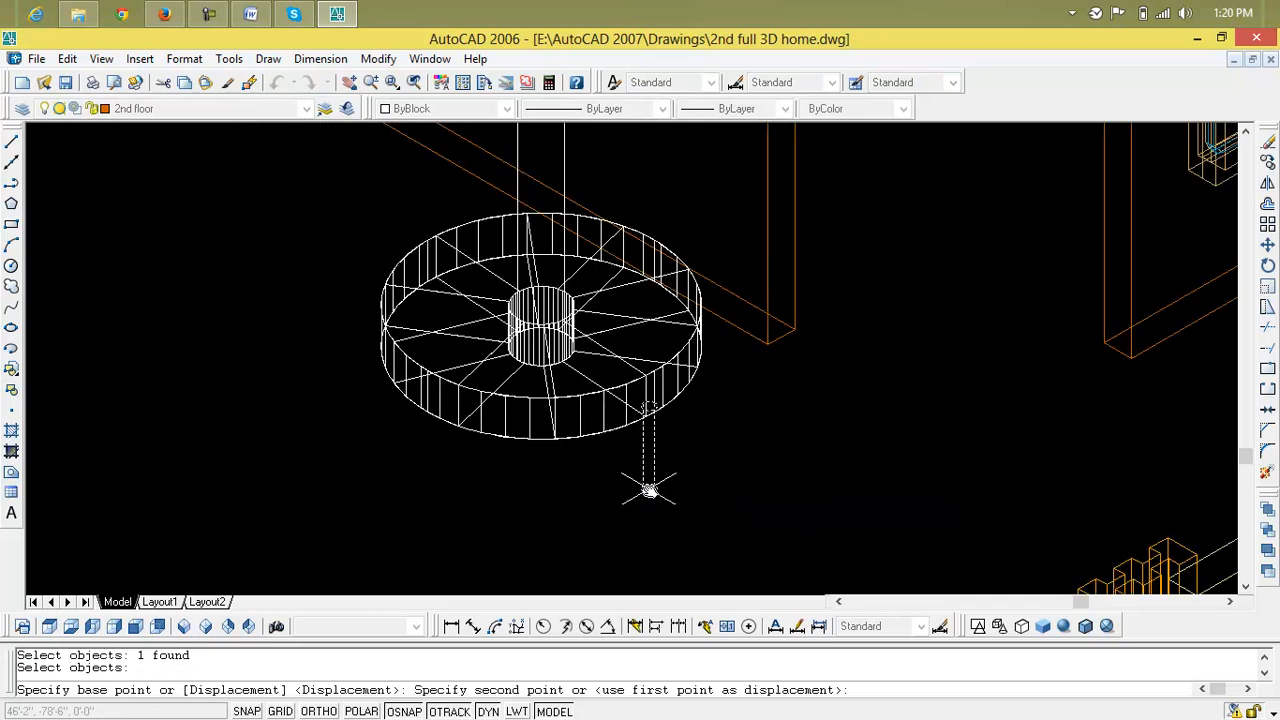
pyautogui.scroll(5, 623, 400)
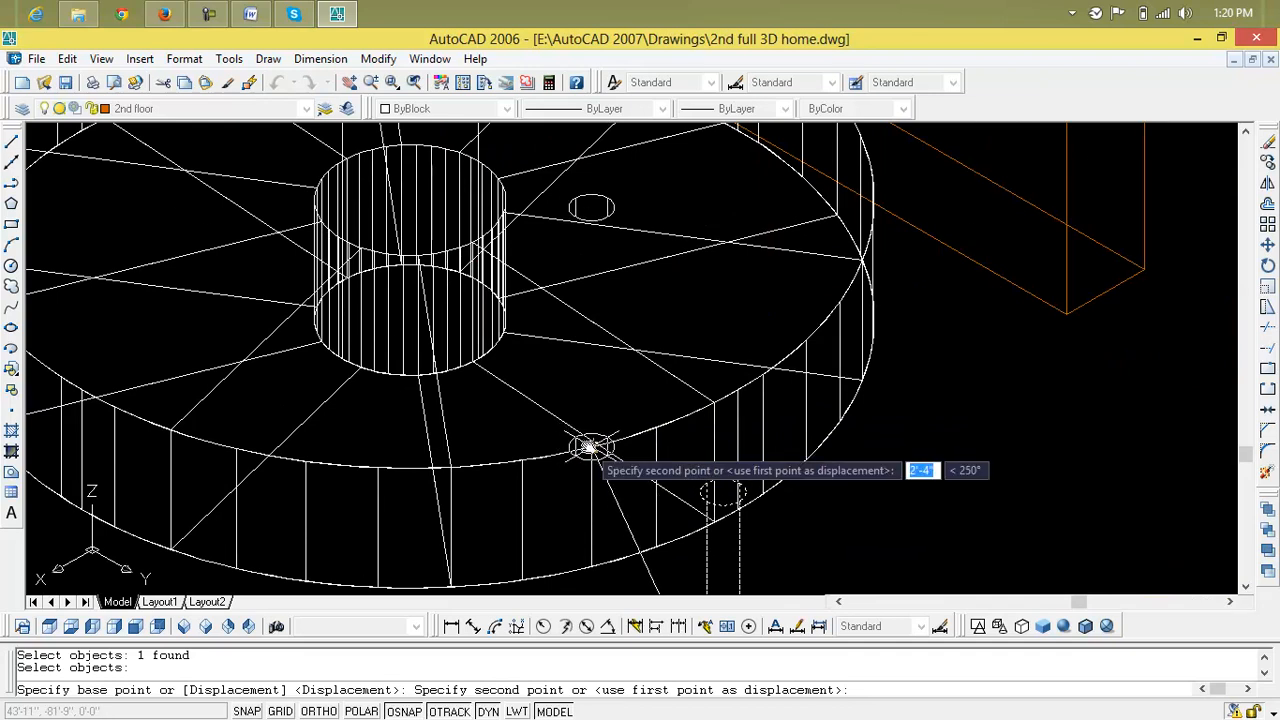
pyautogui.click(589, 445)
pyautogui.scroll(-4, 612, 460)
pyautogui.press('Escape')
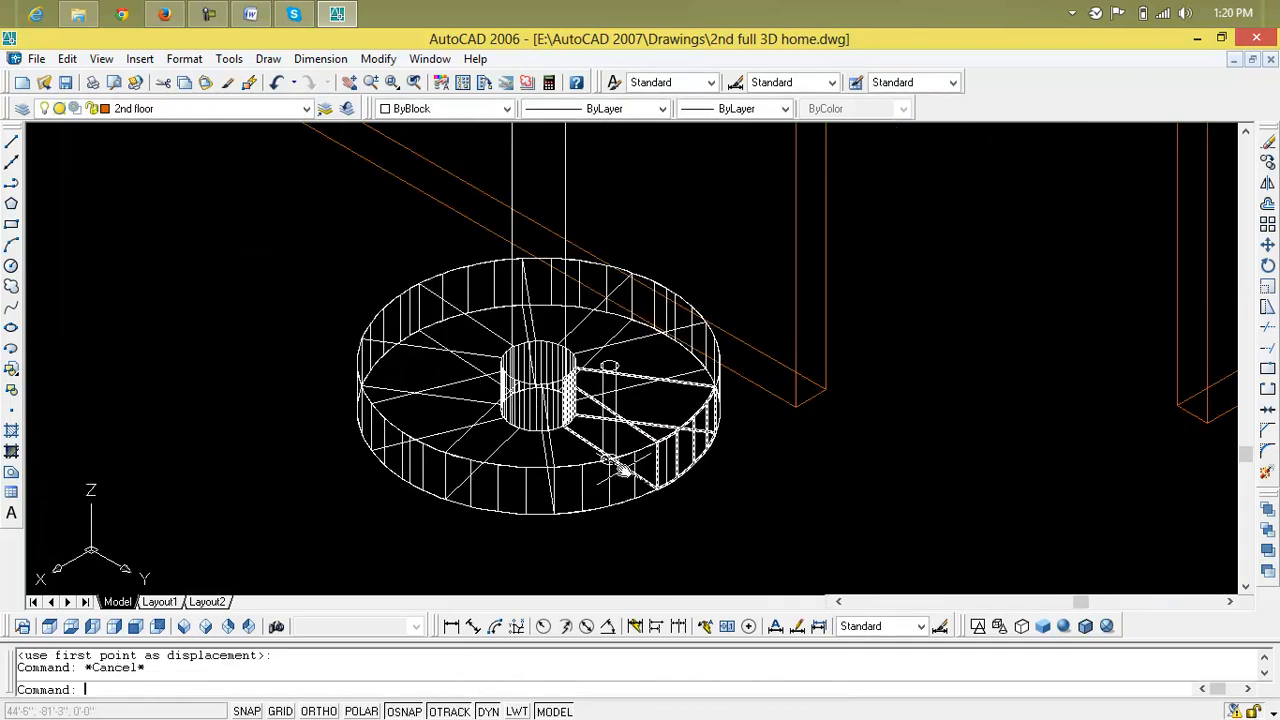
# - Move the post slightly inward by its base center so it sits on the front wedge's spoke line
pyautogui.write('m')
pyautogui.press('Return')
pyautogui.click(613, 455)
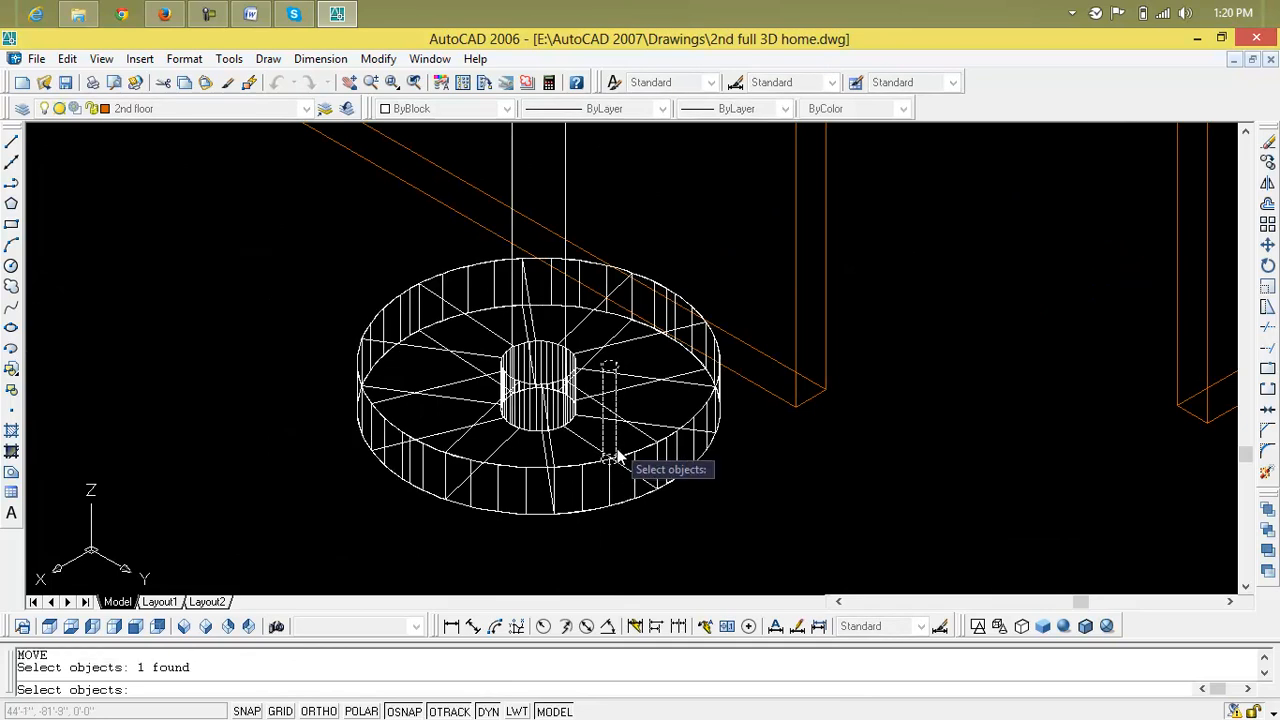
pyautogui.press('Return')
pyautogui.scroll(5, 615, 487)
pyautogui.click(606, 448)
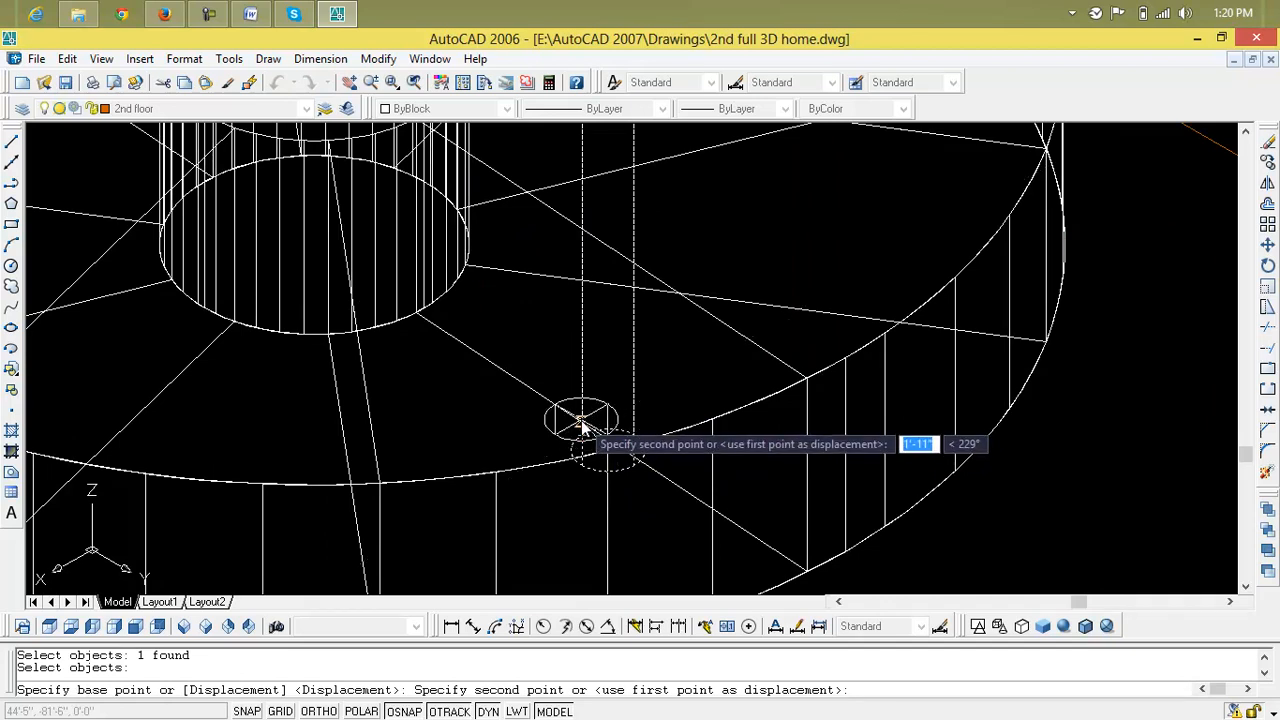
pyautogui.click(585, 428)
pyautogui.scroll(-6, 585, 428)
pyautogui.press('Escape')
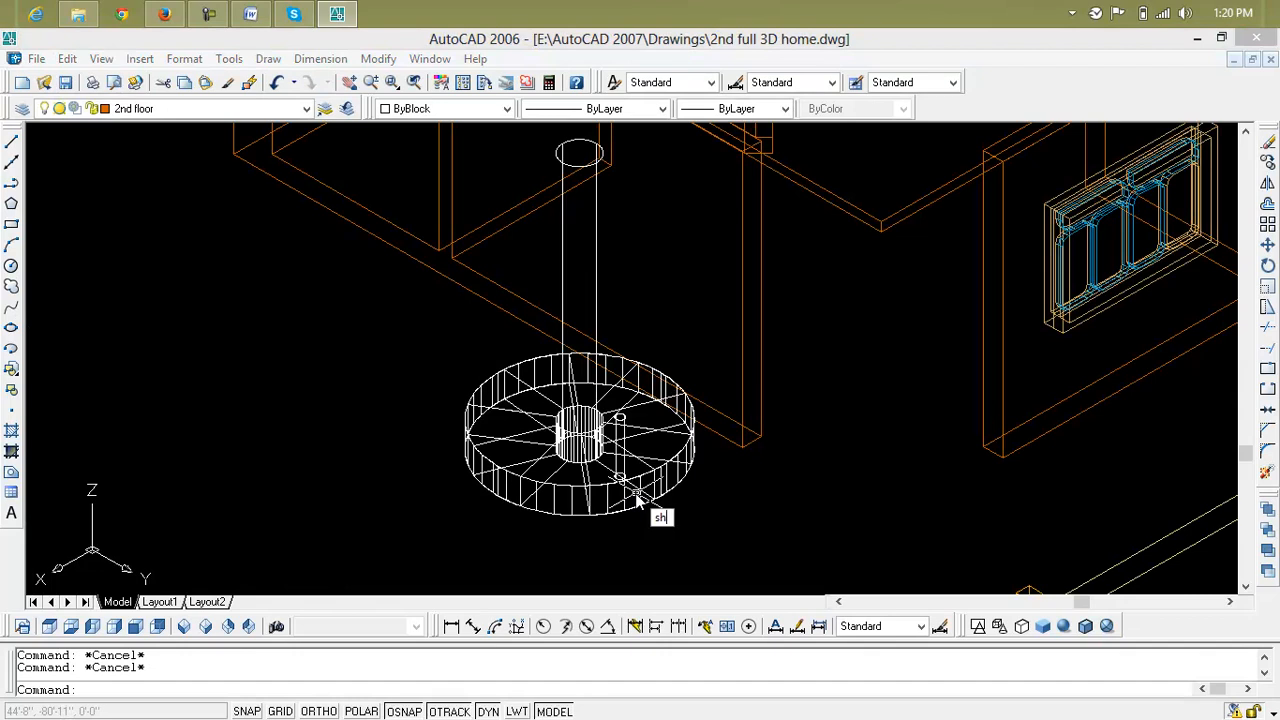
# - Shade the model to show the post on the extruded wedges
pyautogui.press('Return')
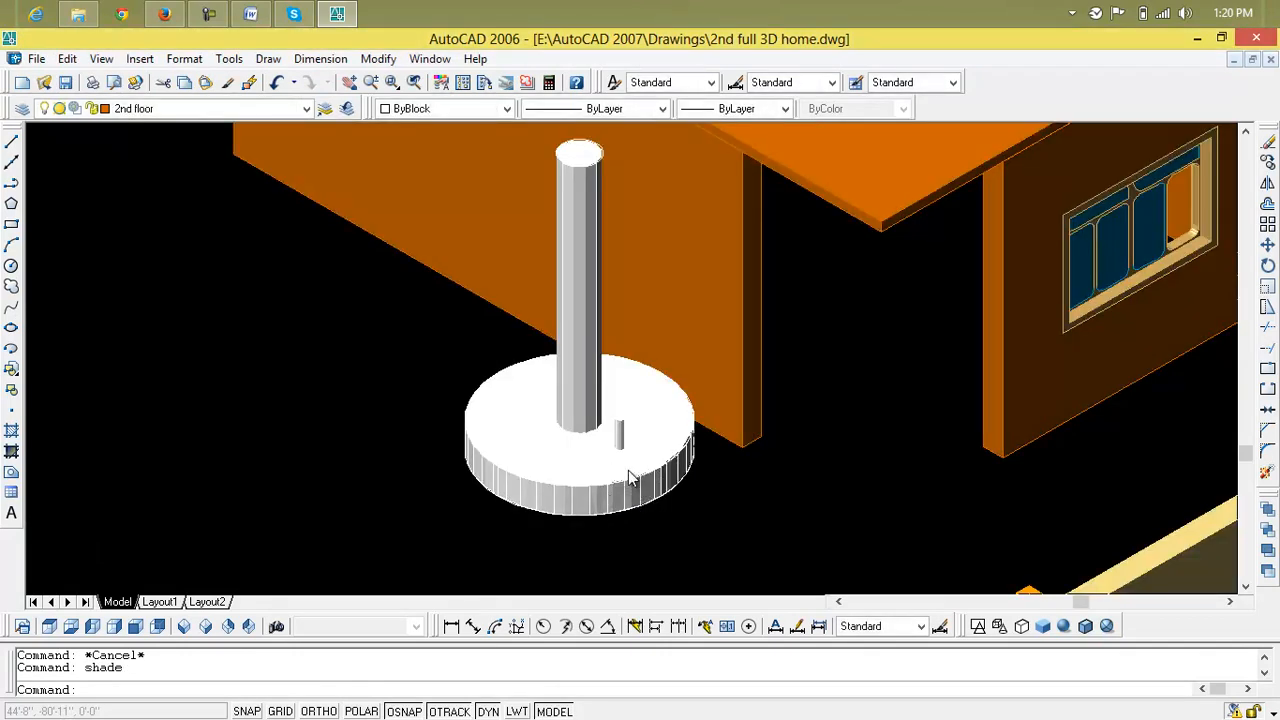
pyautogui.scroll(3, 628, 478)
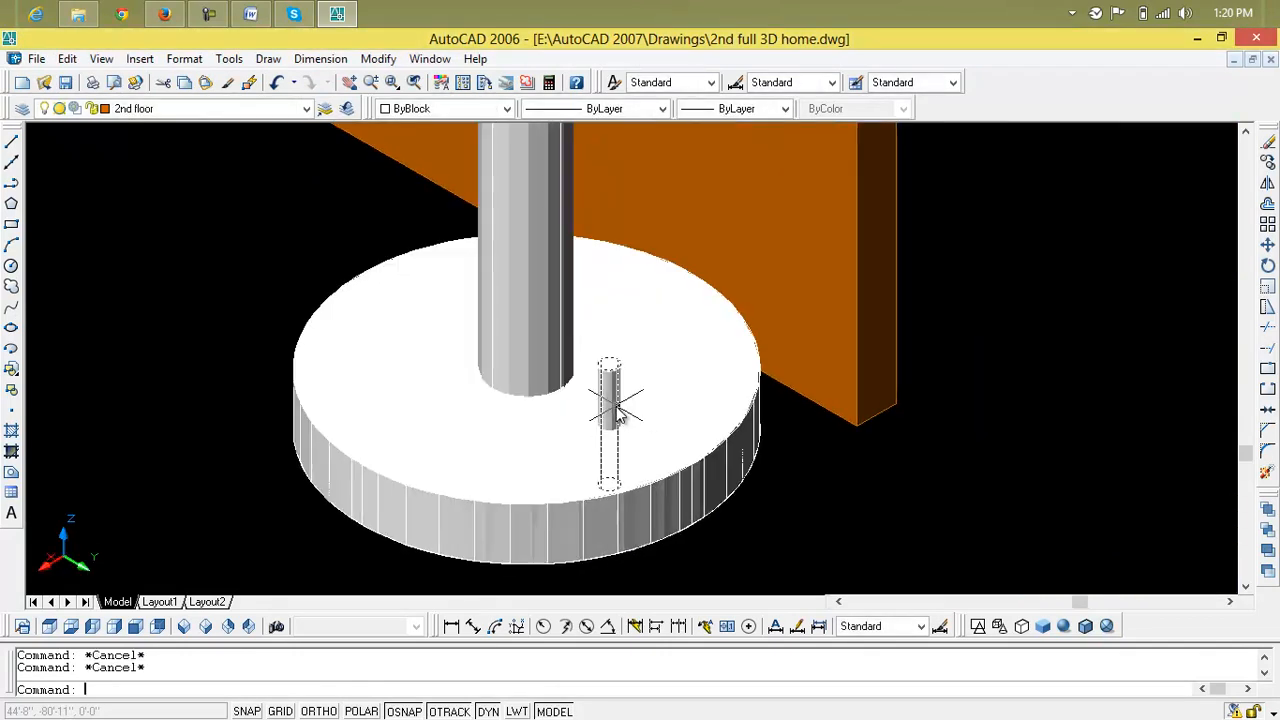
# - Move the post by its base center onto the front top edge of the wedge ring
pyautogui.write('m')
pyautogui.press('Return')
pyautogui.click(609, 418)
pyautogui.press('Return')
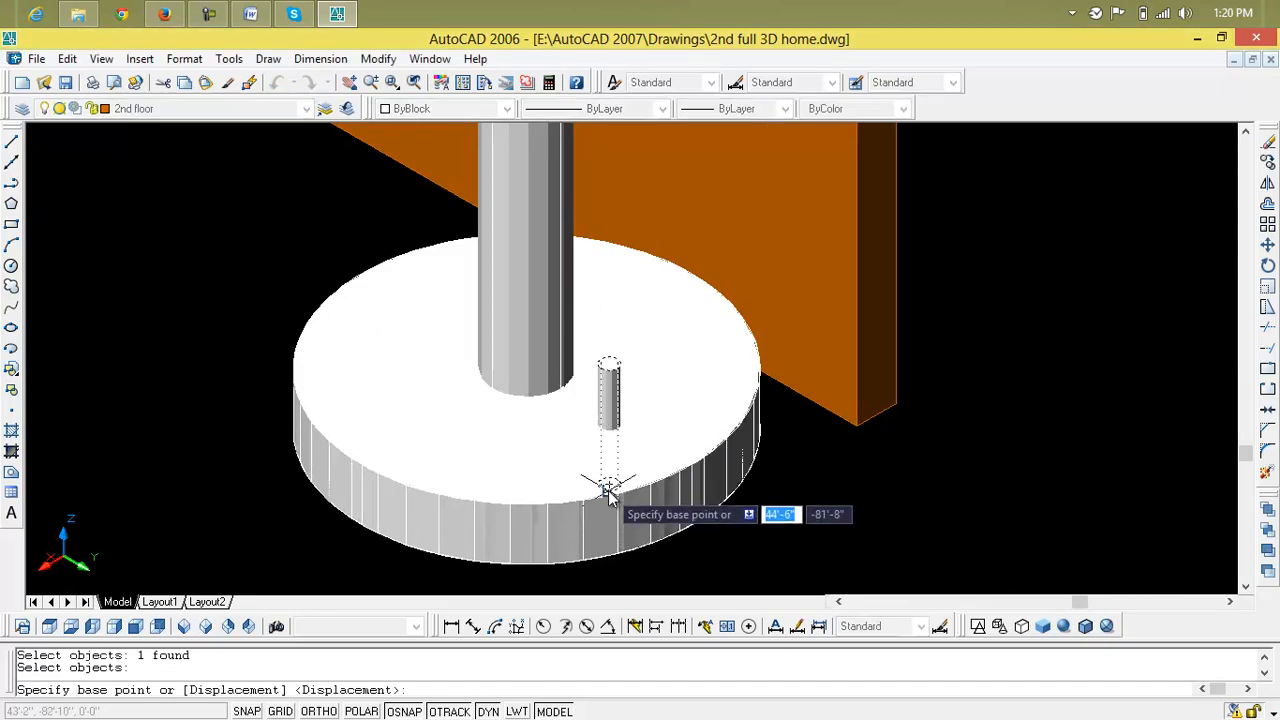
pyautogui.click(607, 486)
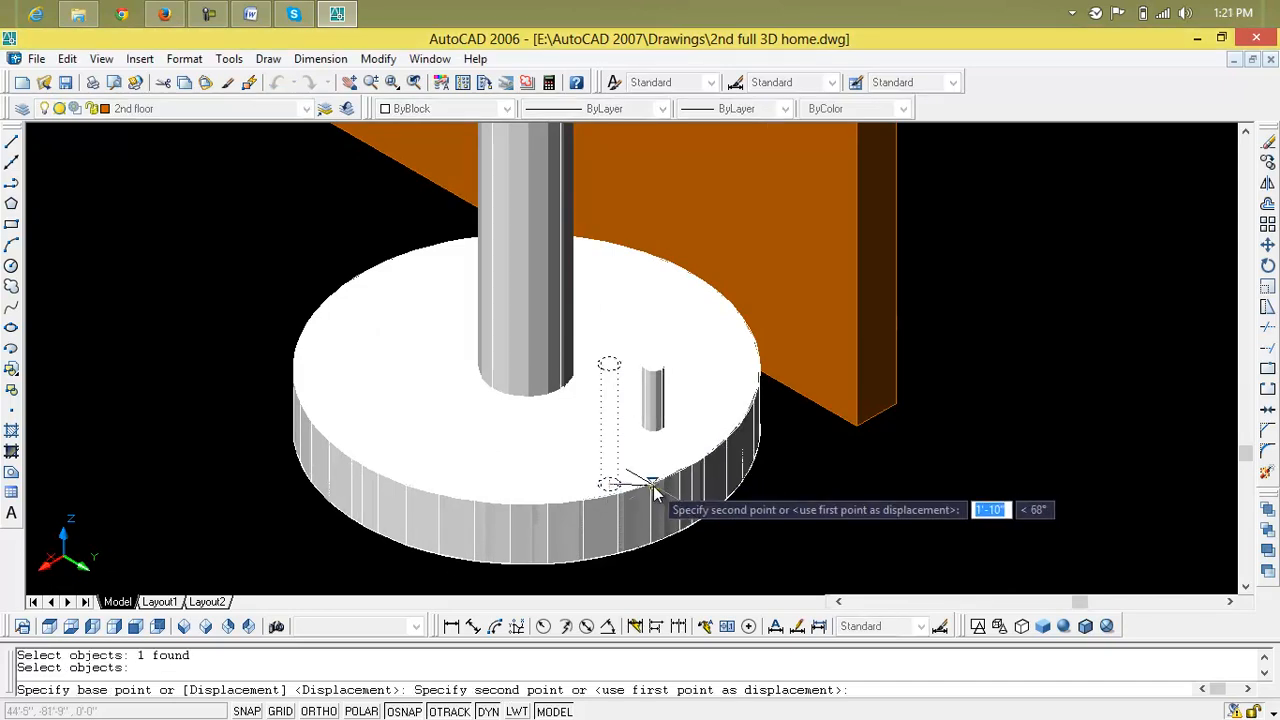
pyautogui.scroll(5, 655, 484)
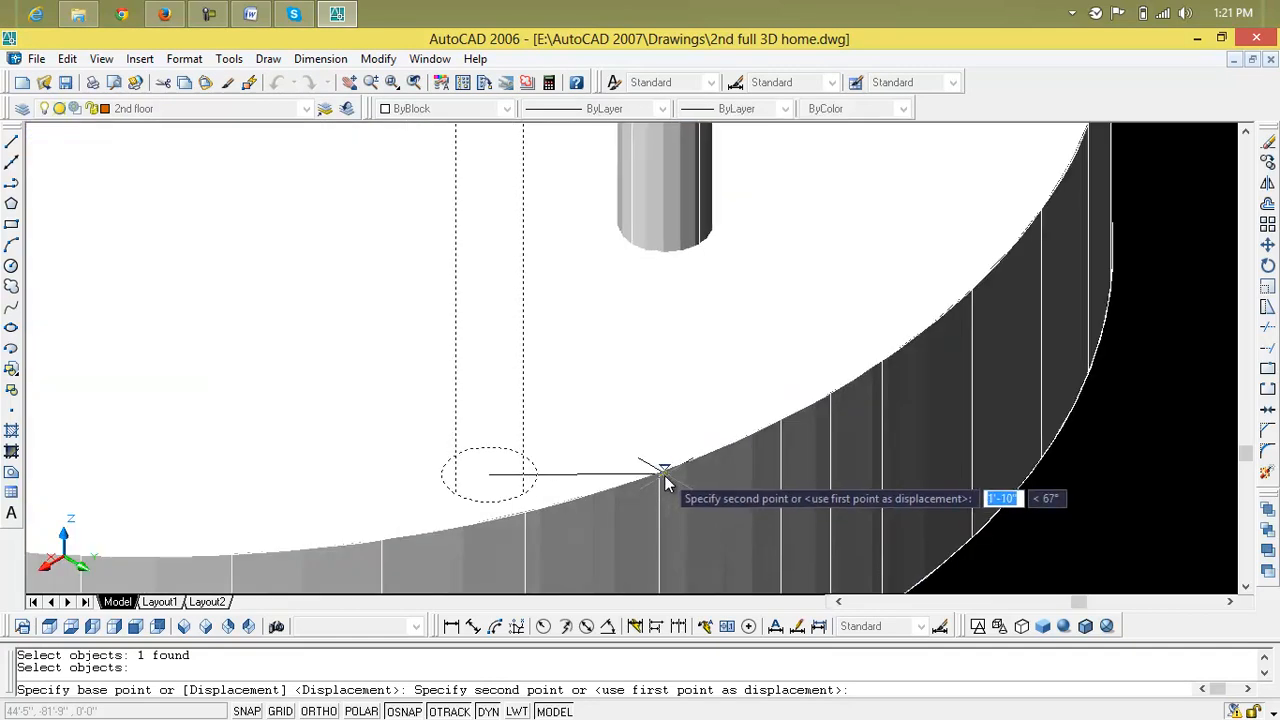
pyautogui.click(657, 473)
pyautogui.scroll(-3, 671, 494)
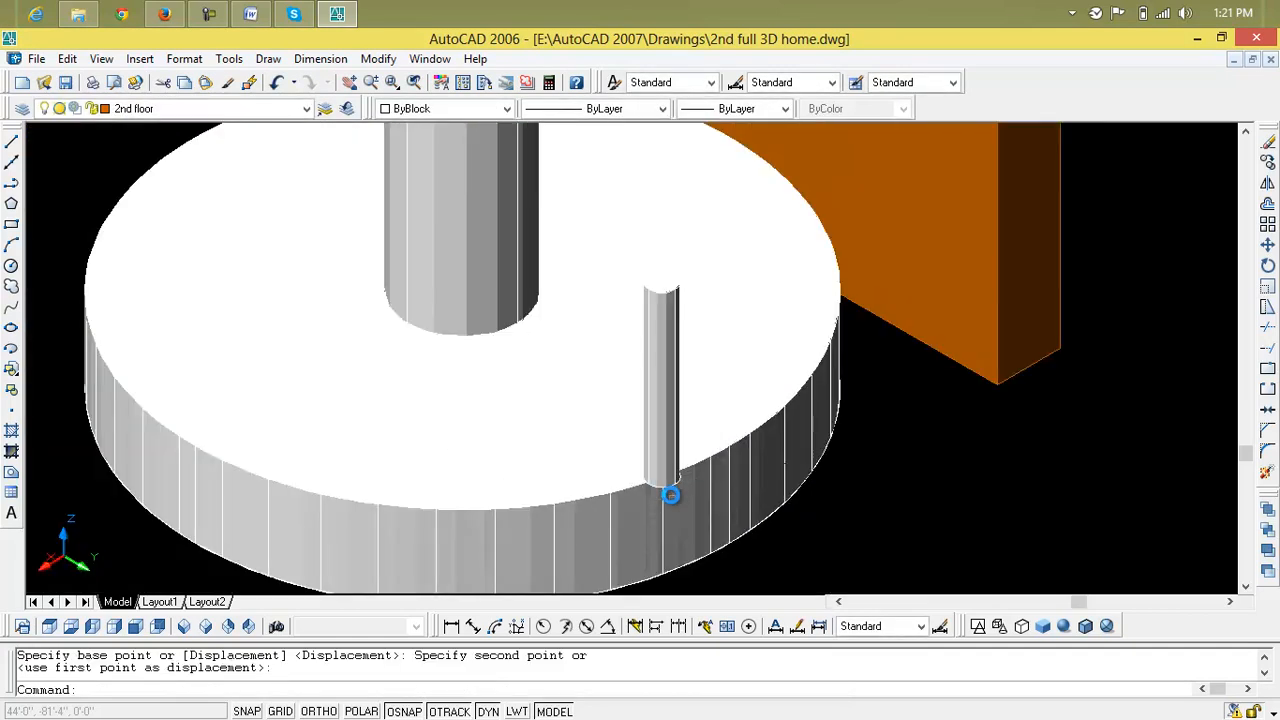
pyautogui.press('Escape')
pyautogui.press('Escape')
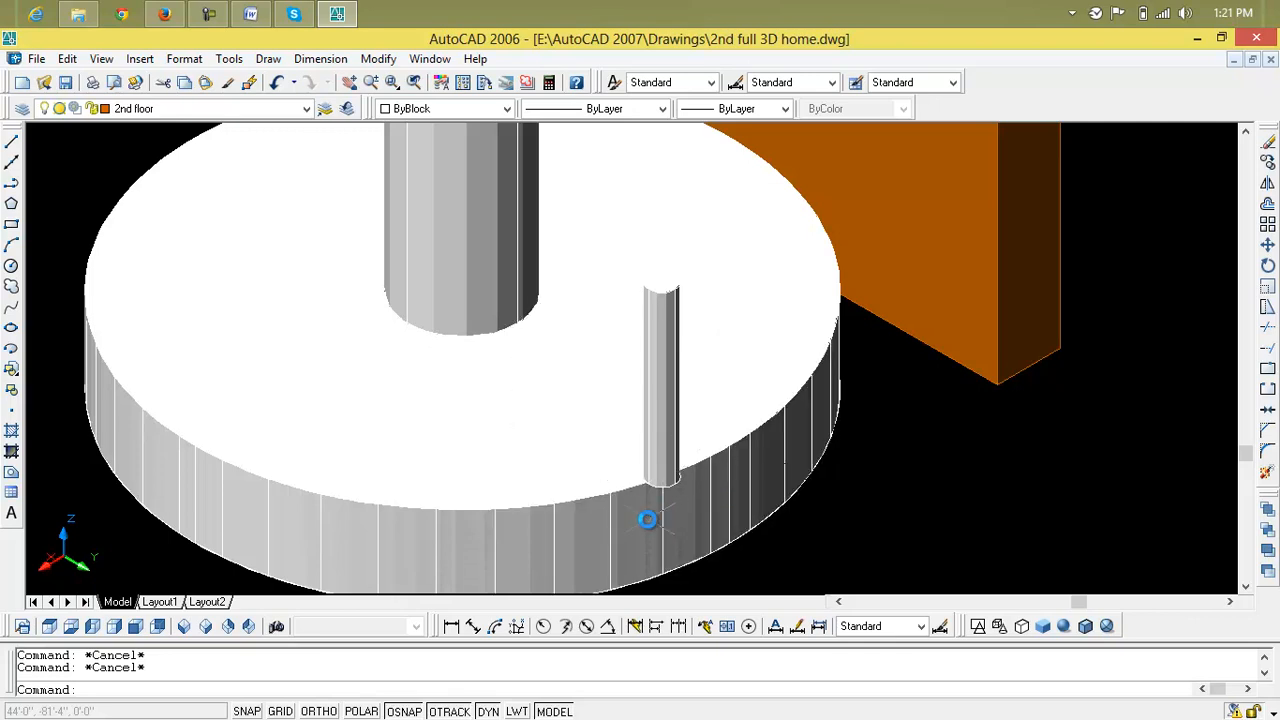
# - Move the post by its base center to the midpoint of the front wedge's curved outer top edge
pyautogui.scroll(-3, 648, 519)
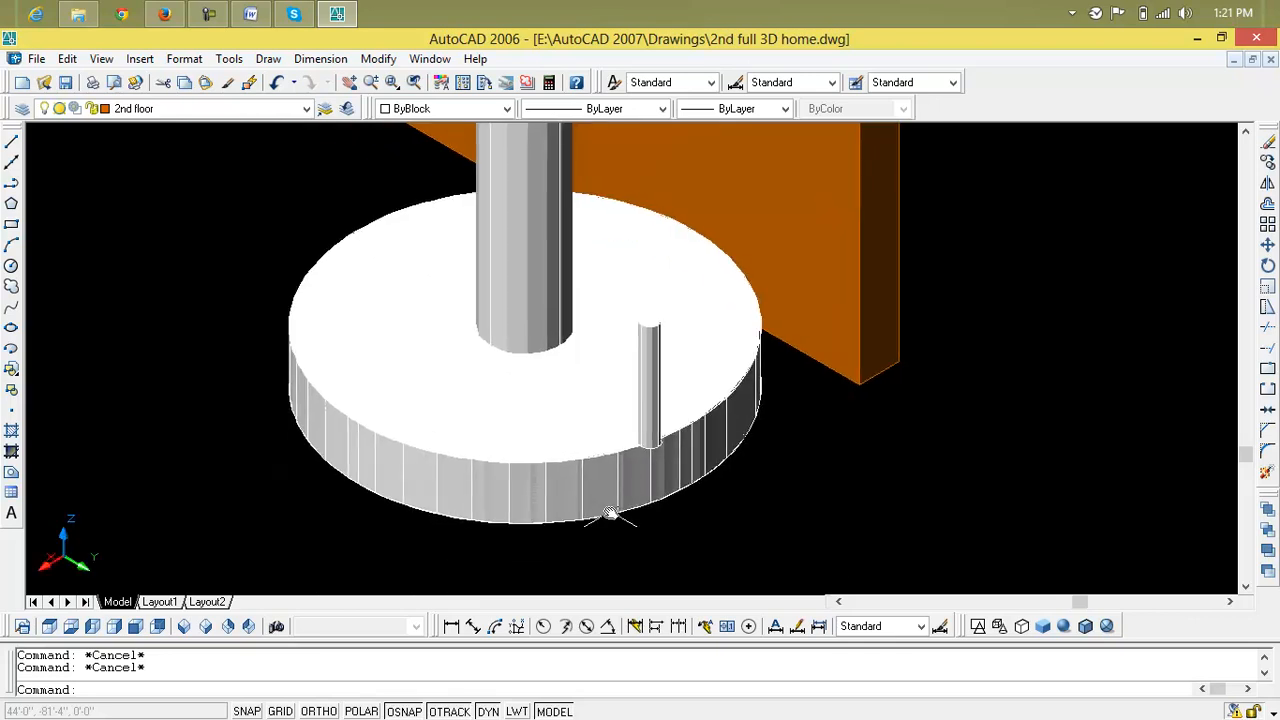
pyautogui.click(616, 500)
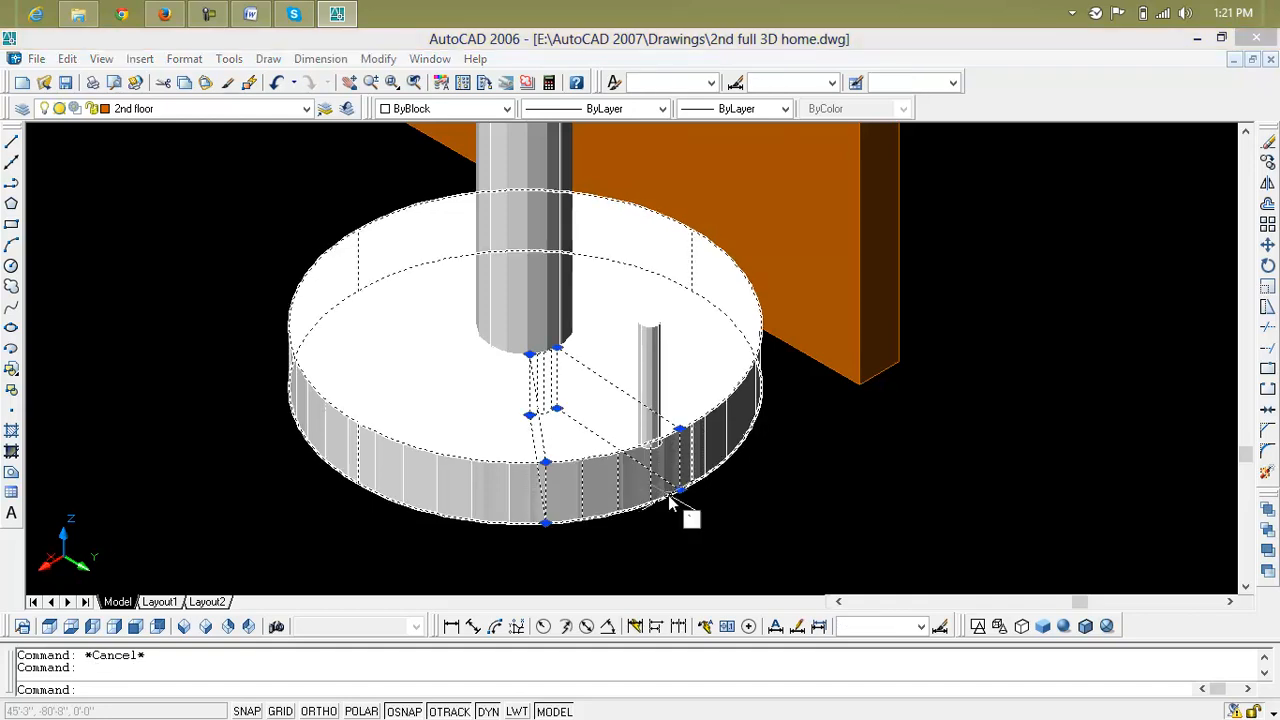
pyautogui.press('Escape')
pyautogui.write('m')
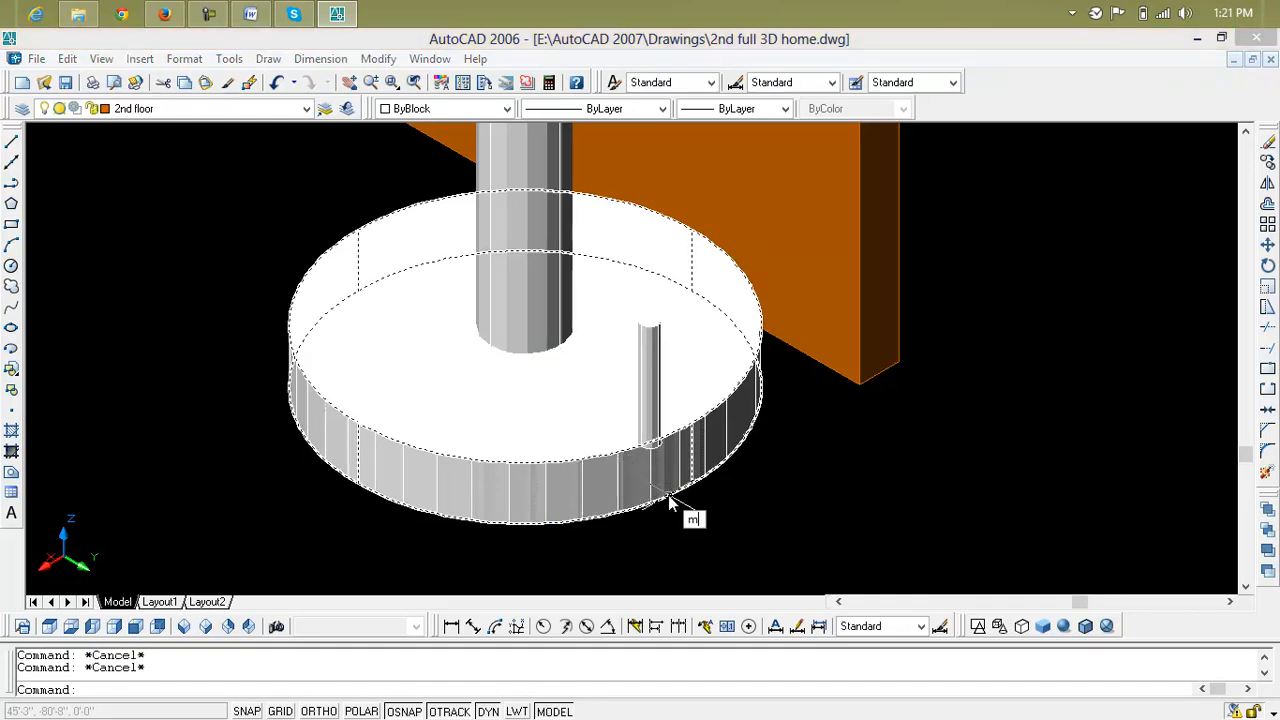
pyautogui.press('Return')
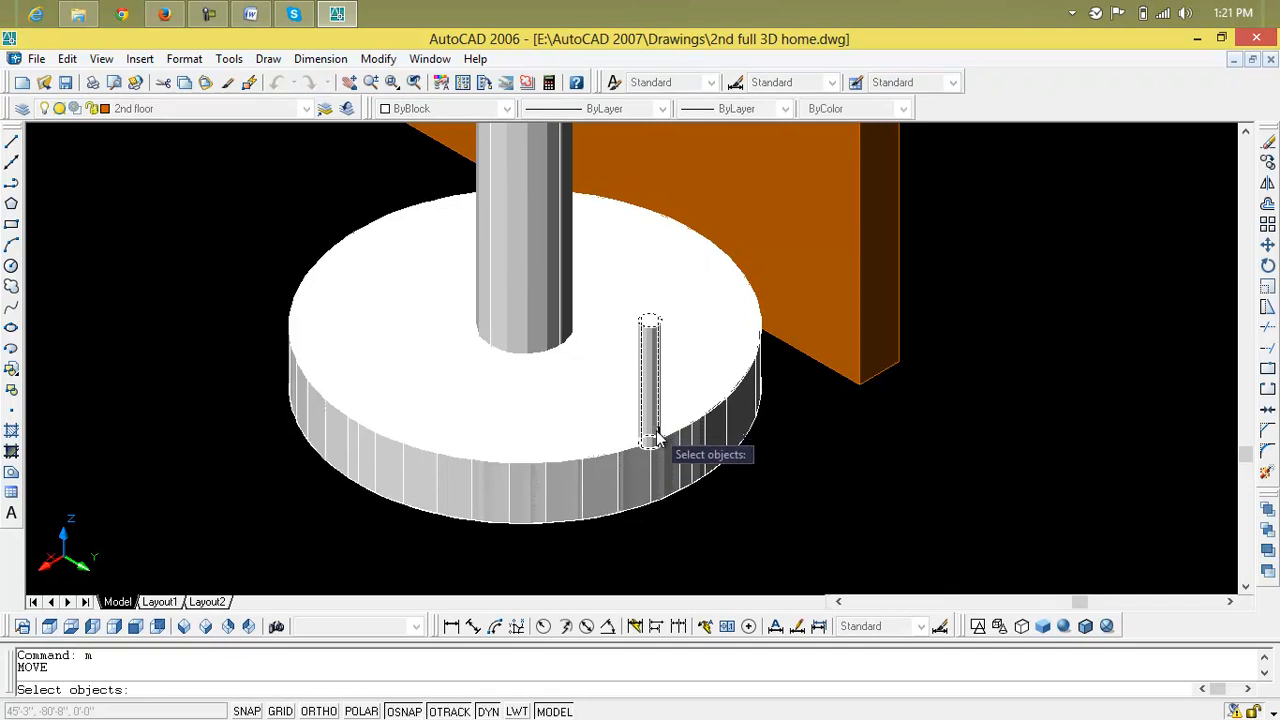
pyautogui.click(655, 435)
pyautogui.press('Return')
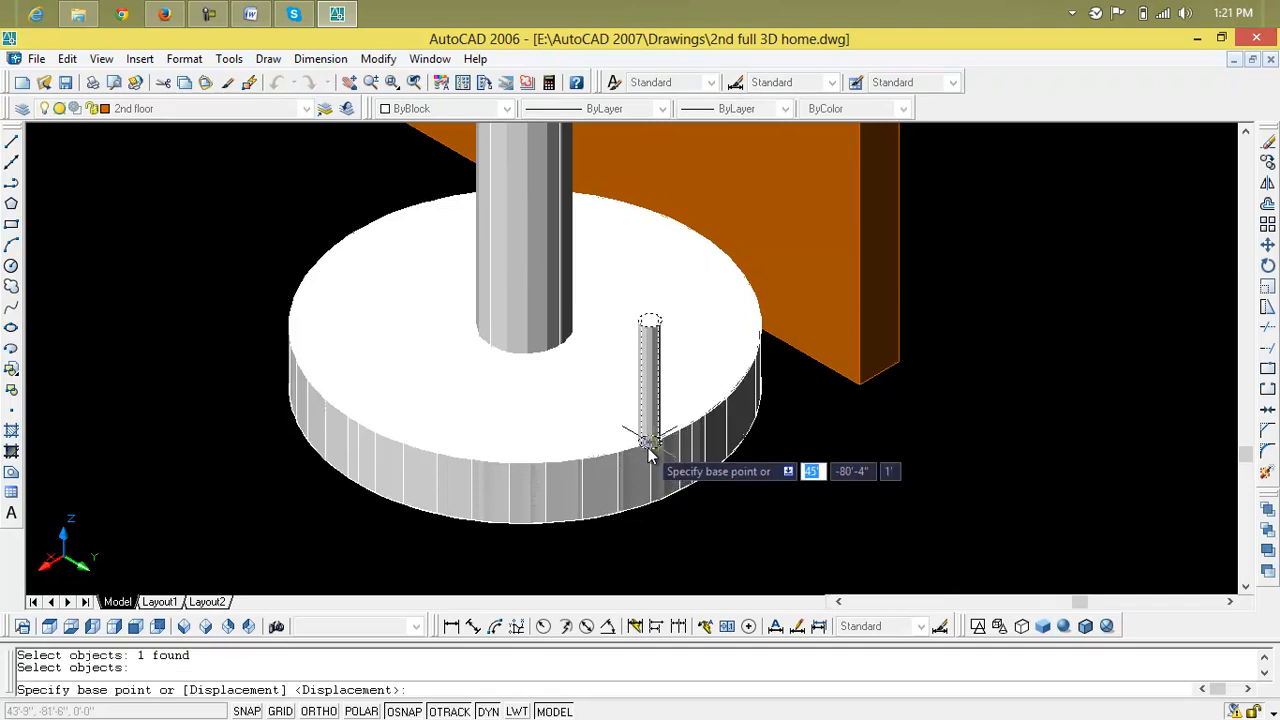
pyautogui.click(650, 443)
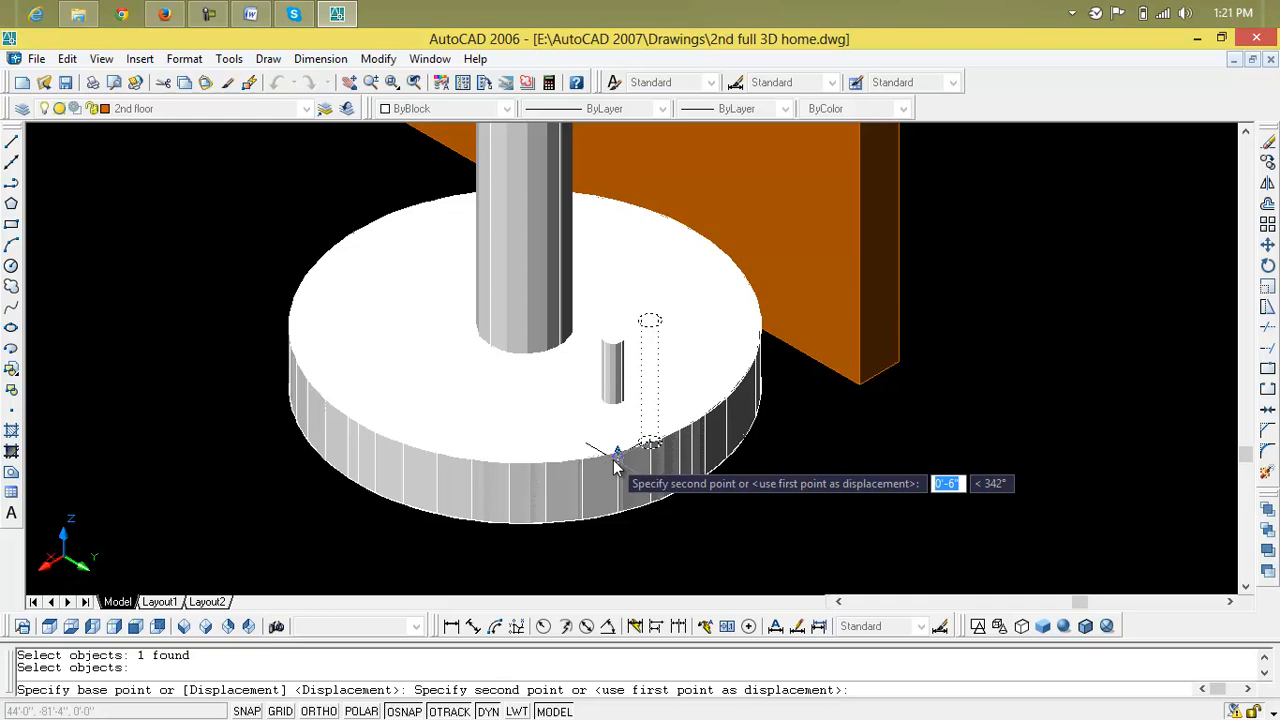
pyautogui.click(617, 466)
pyautogui.press('Escape')
pyautogui.press('Escape')
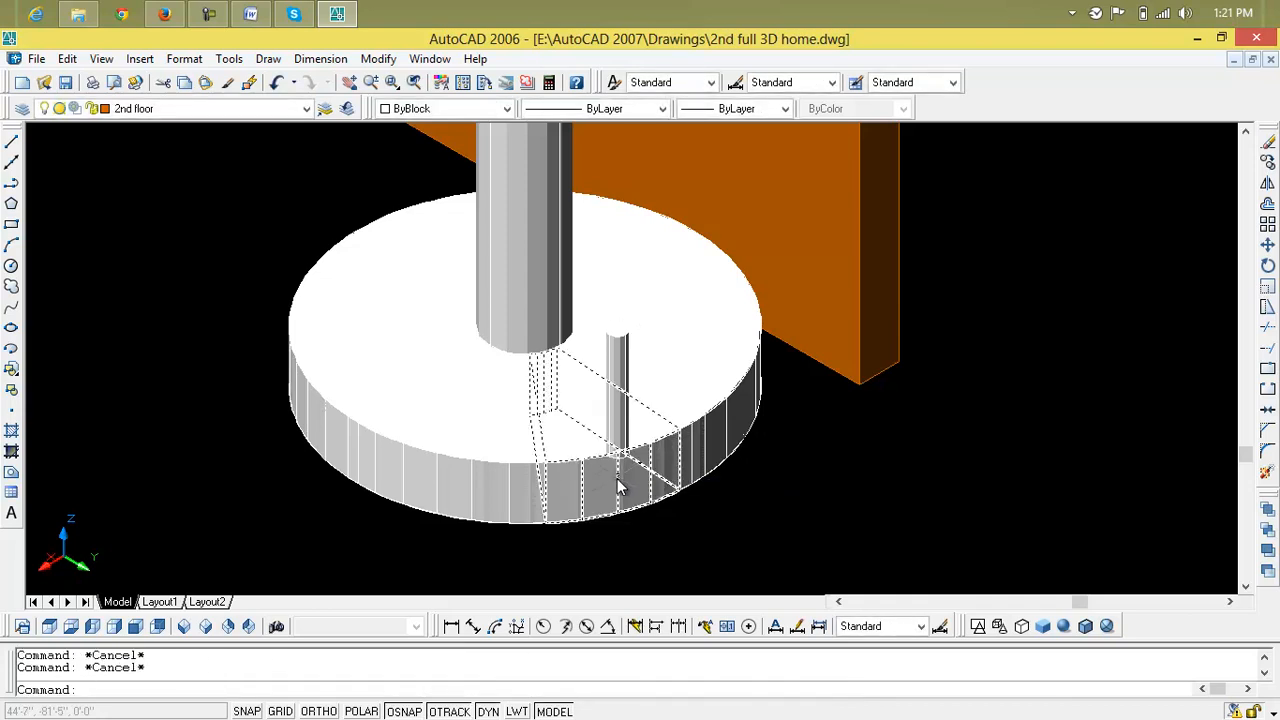
# - Move the post slightly inward so its base sits on the front wedge's top face, just inside the outer edge
pyautogui.scroll(2, 645, 470)
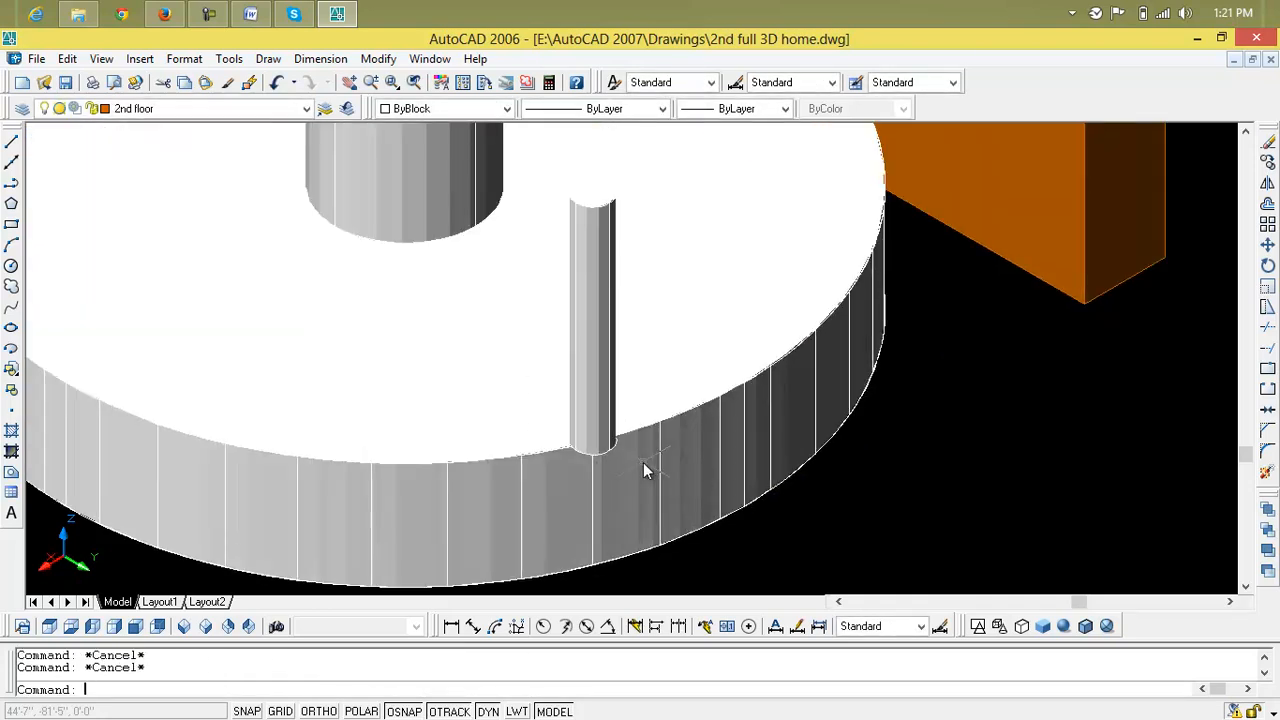
pyautogui.write('m')
pyautogui.press('Return')
pyautogui.click(600, 458)
pyautogui.press('Return')
pyautogui.click(585, 444)
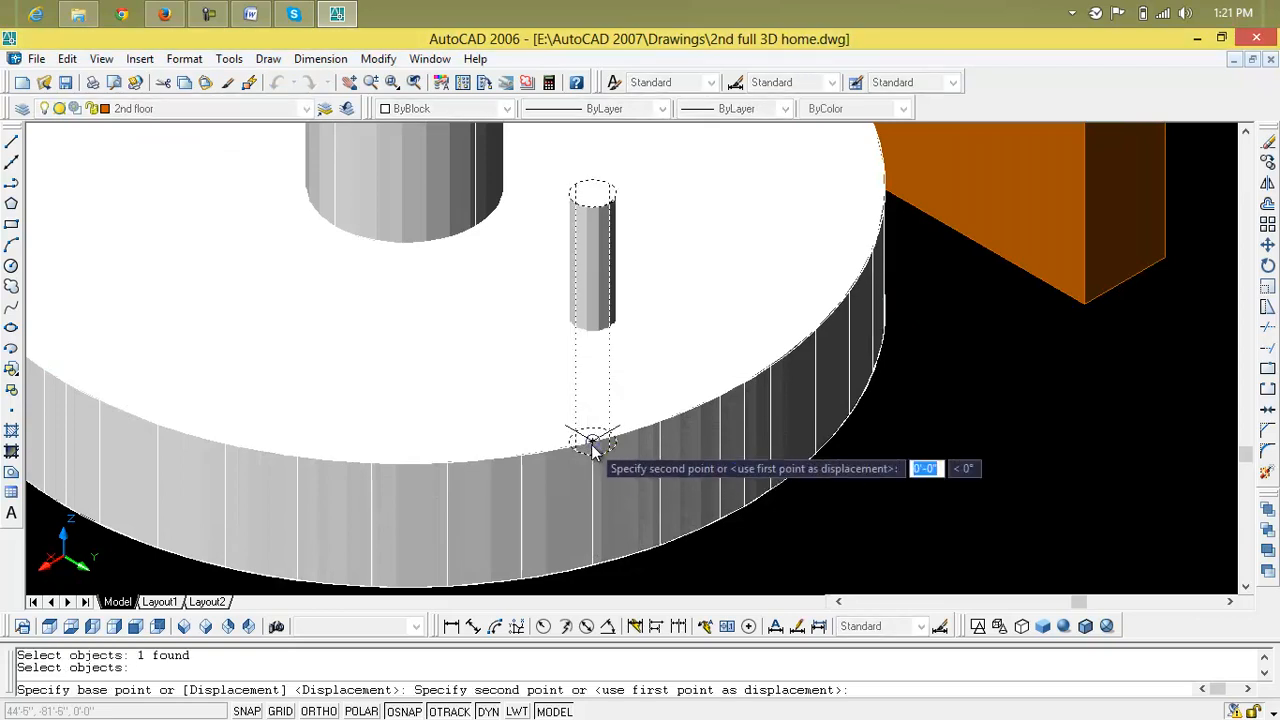
pyautogui.click(583, 445)
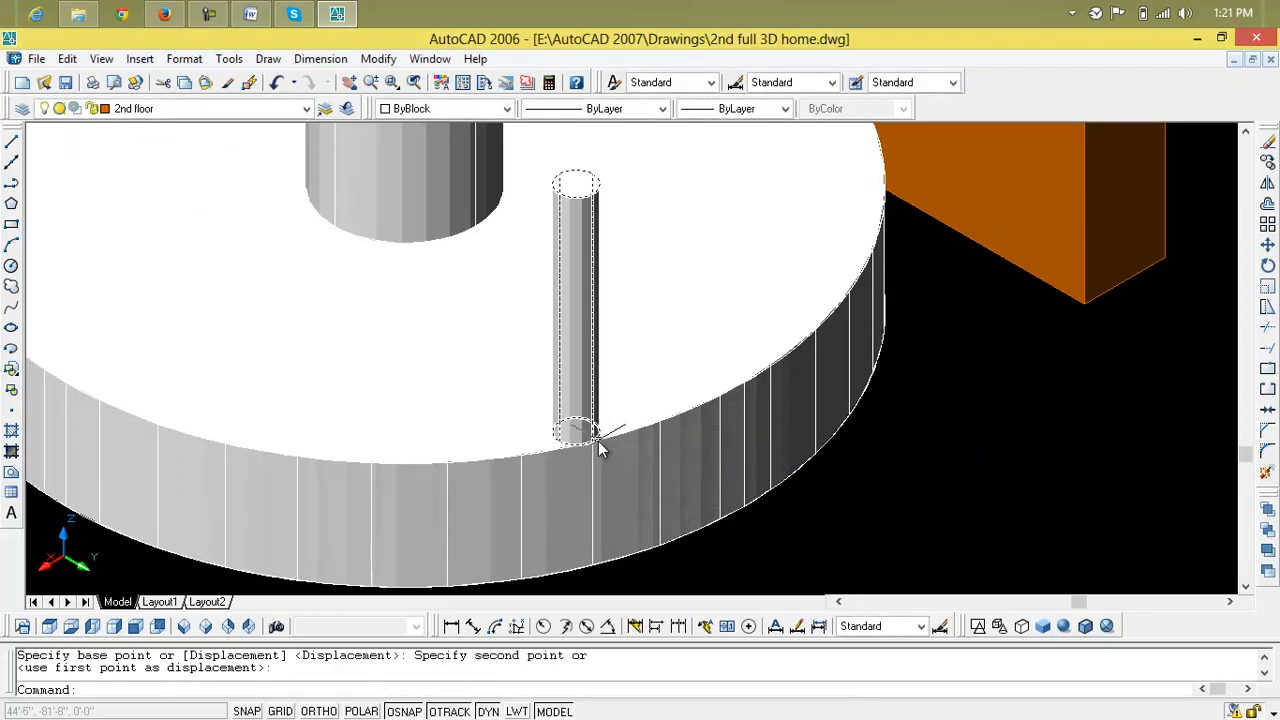
pyautogui.scroll(-3, 605, 450)
pyautogui.press('Escape')
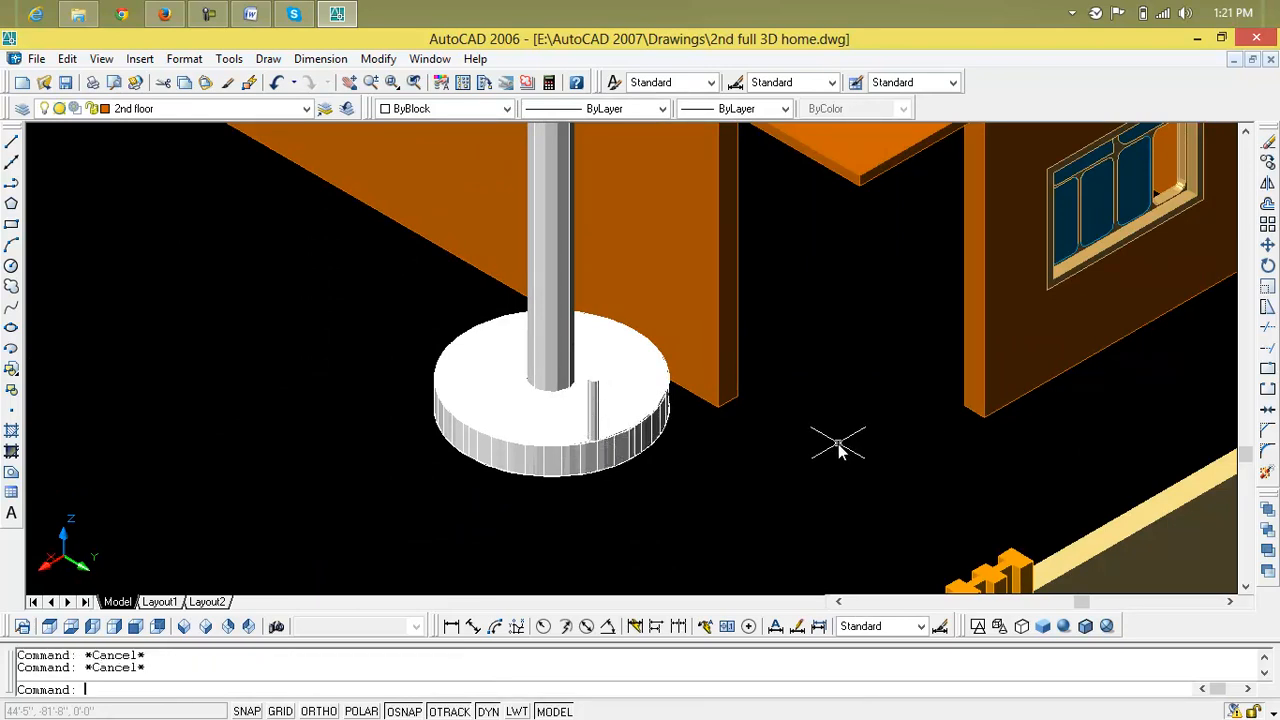
# - Polar-array the post into 10 items over 360 degrees around the column's top center, rotating the items as copied
pyautogui.write('ar')
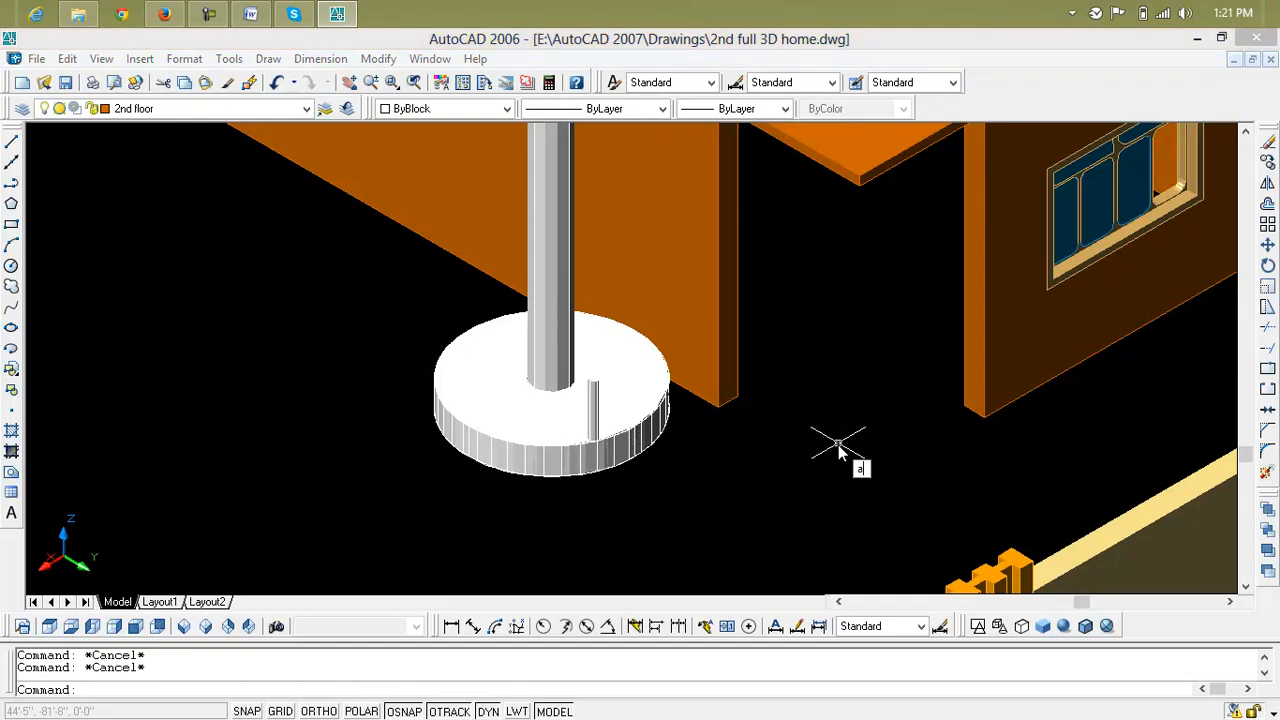
pyautogui.press('Return')
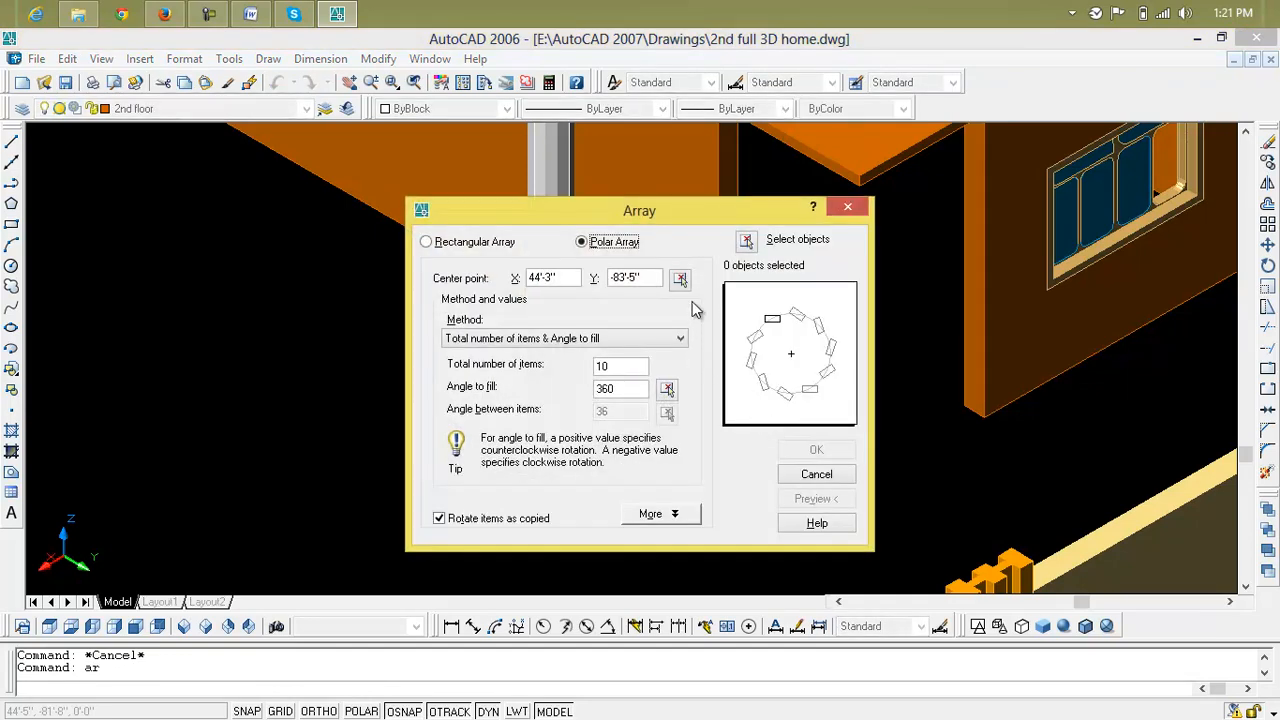
pyautogui.click(746, 243)
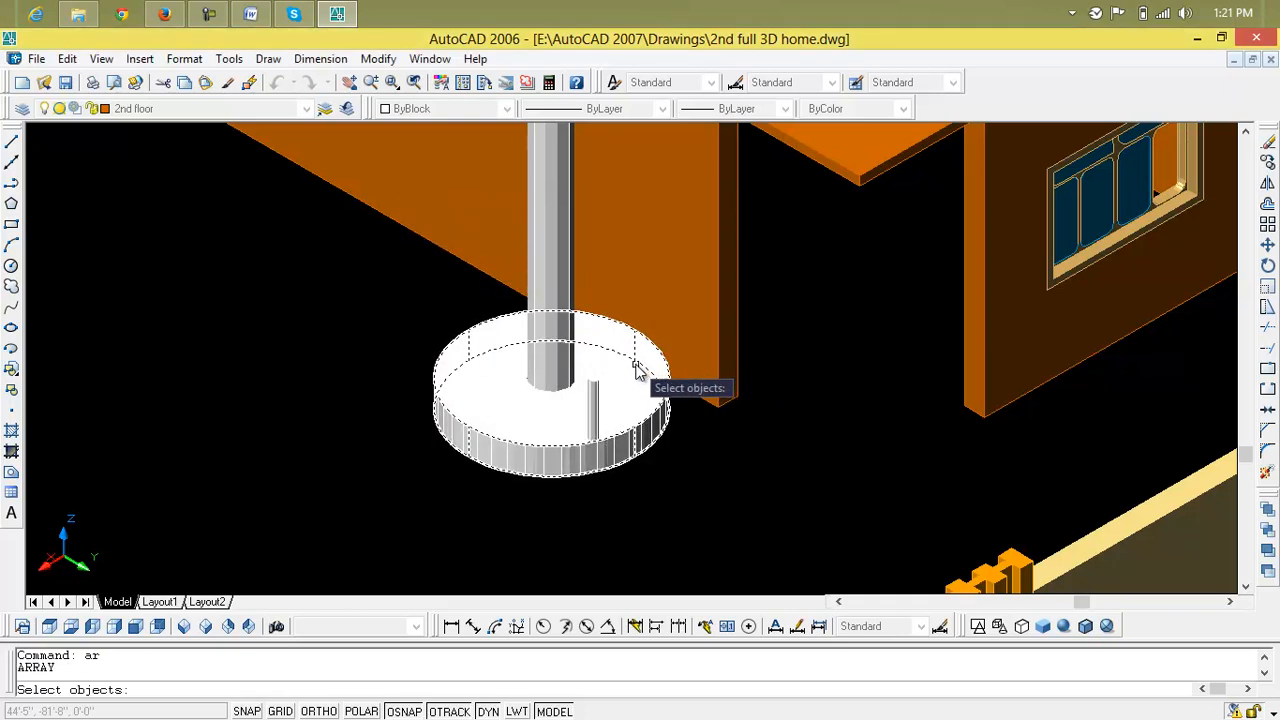
pyautogui.click(594, 396)
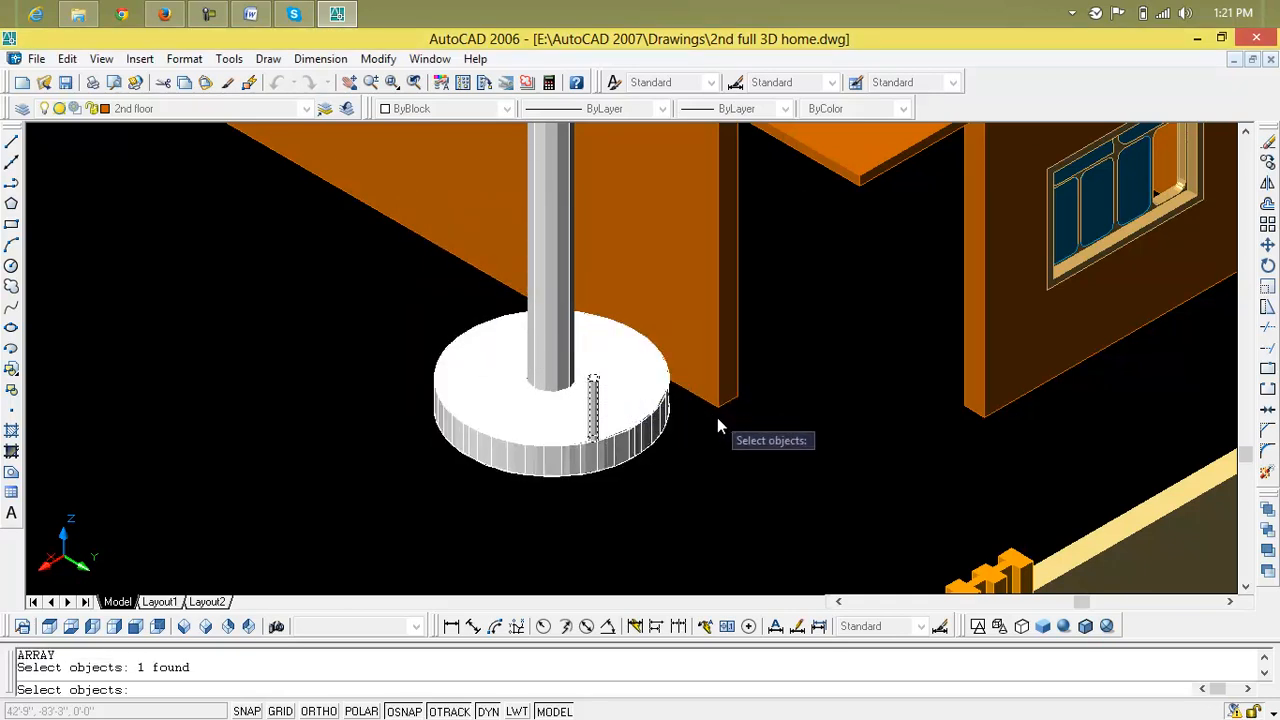
pyautogui.press('Return')
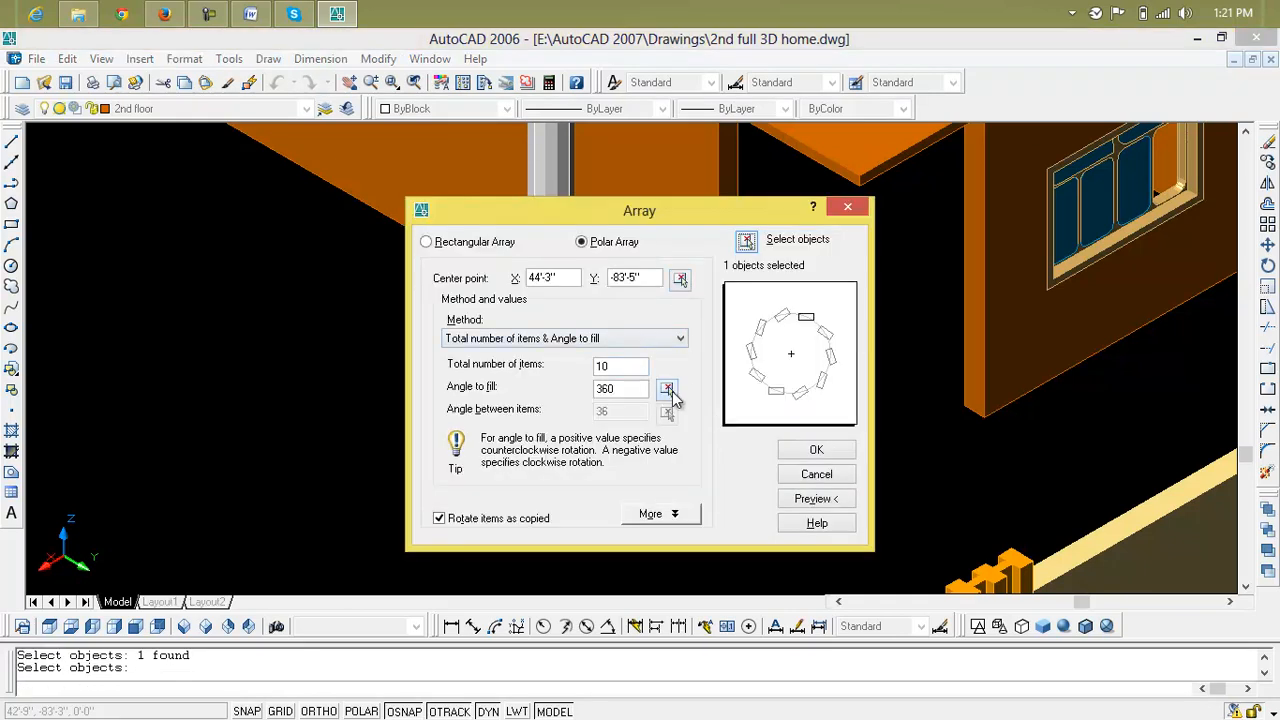
pyautogui.click(680, 280)
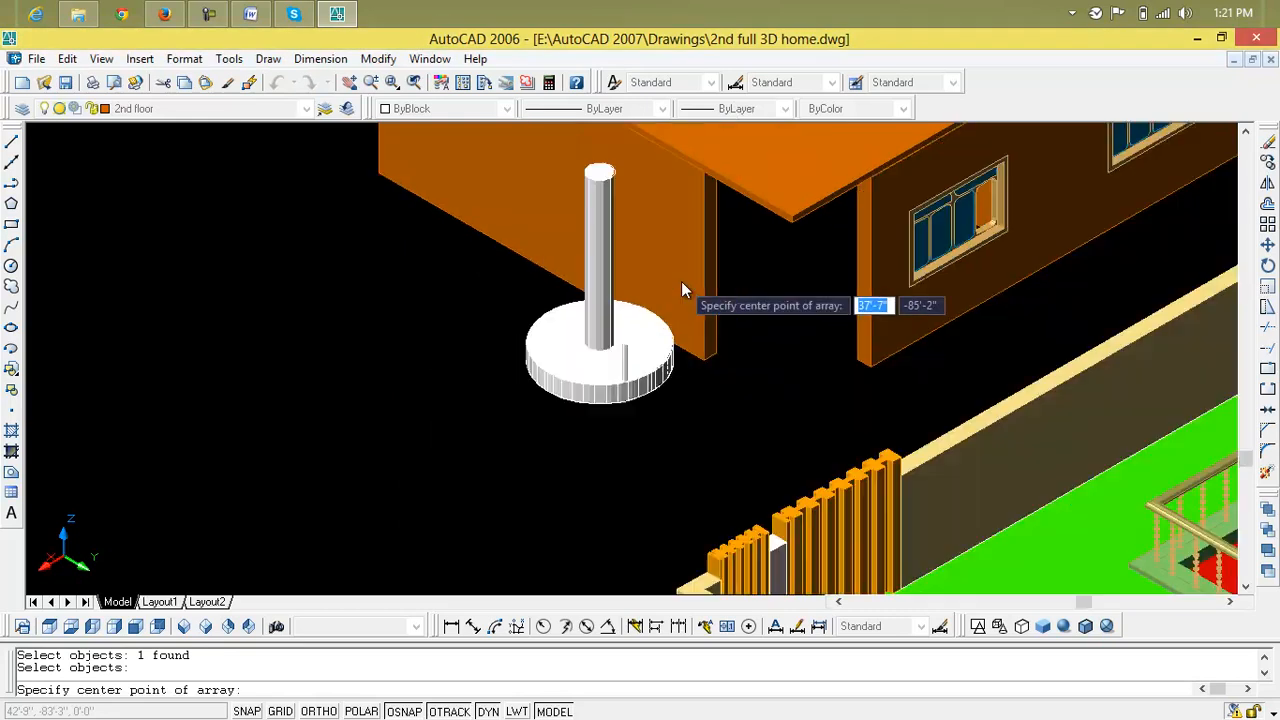
pyautogui.scroll(-3, 686, 286)
pyautogui.scroll(4, 651, 400)
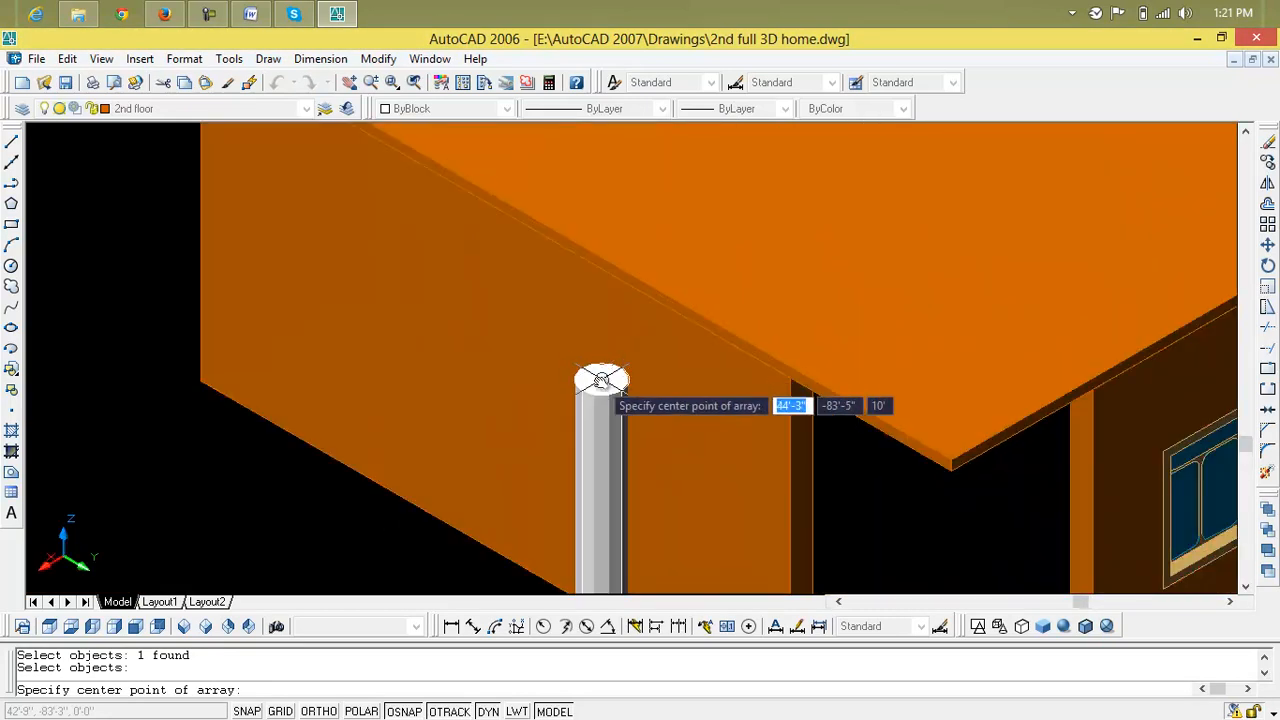
pyautogui.click(601, 376)
pyautogui.click(811, 498)
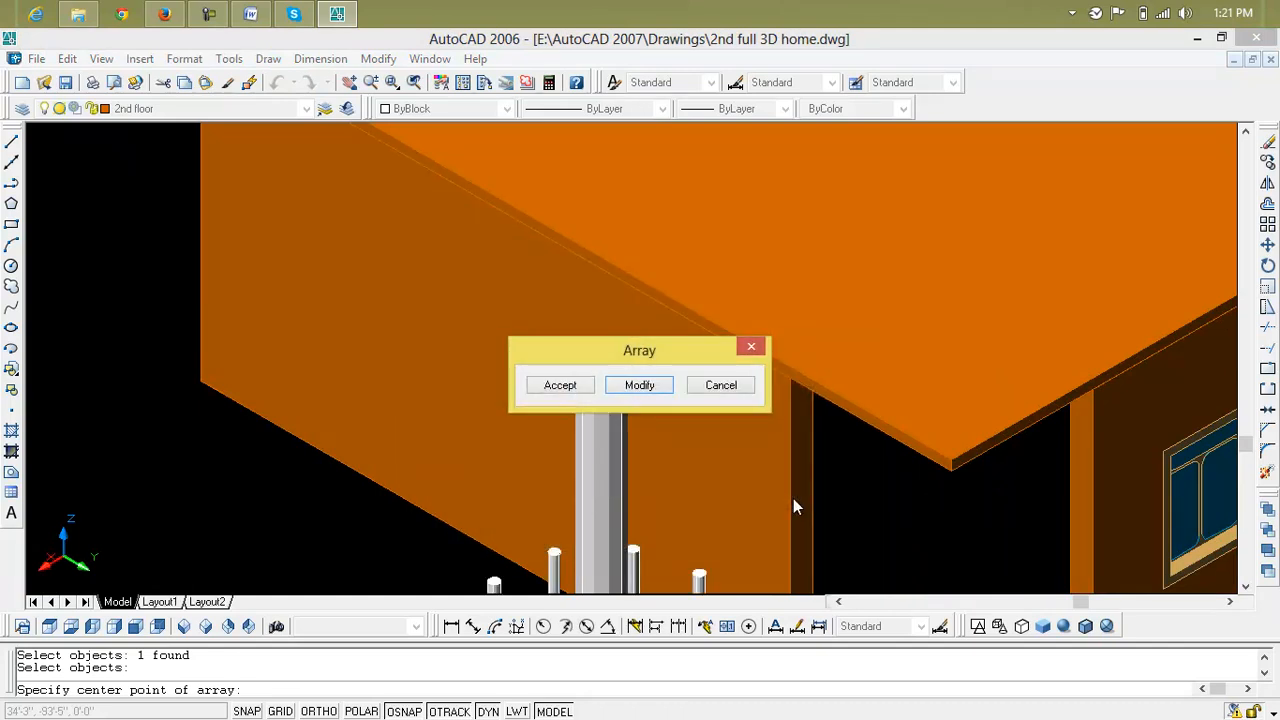
pyautogui.press('Return')
pyautogui.click(817, 450)
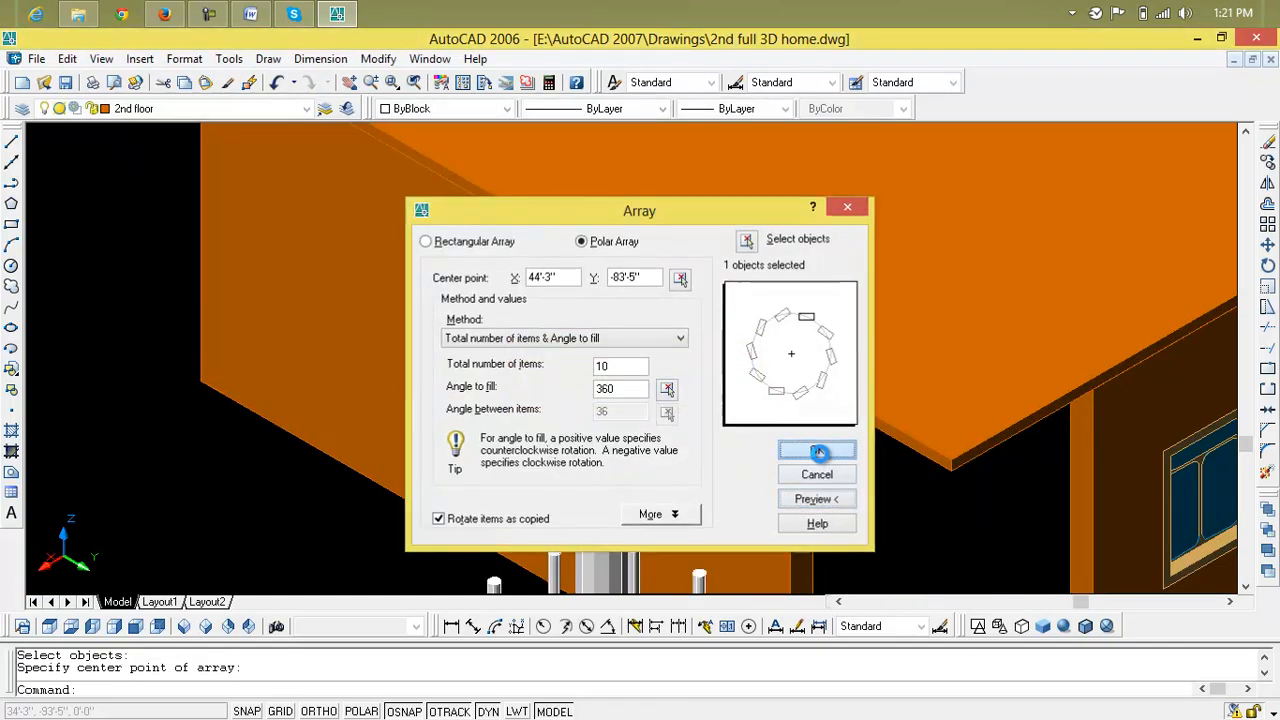
pyautogui.scroll(-5, 682, 460)
pyautogui.scroll(5, 678, 438)
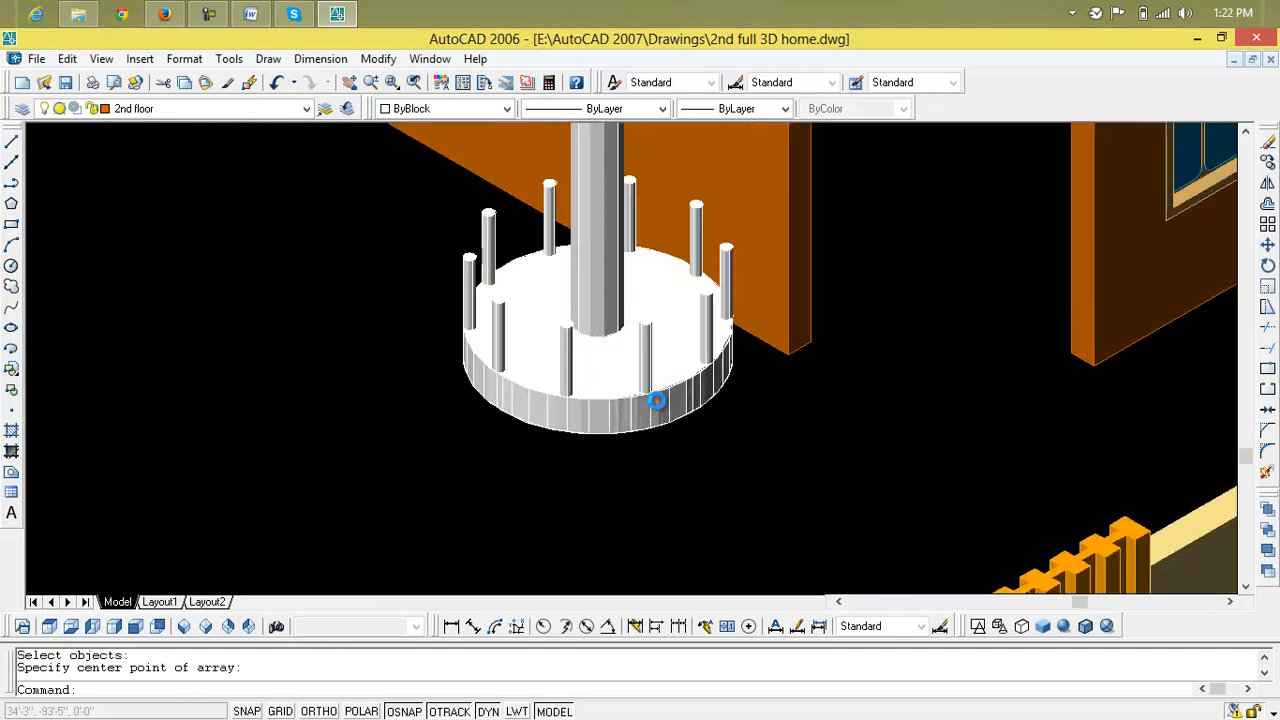
pyautogui.scroll(-2, 660, 410)
pyautogui.press('Escape')
pyautogui.press('Escape')
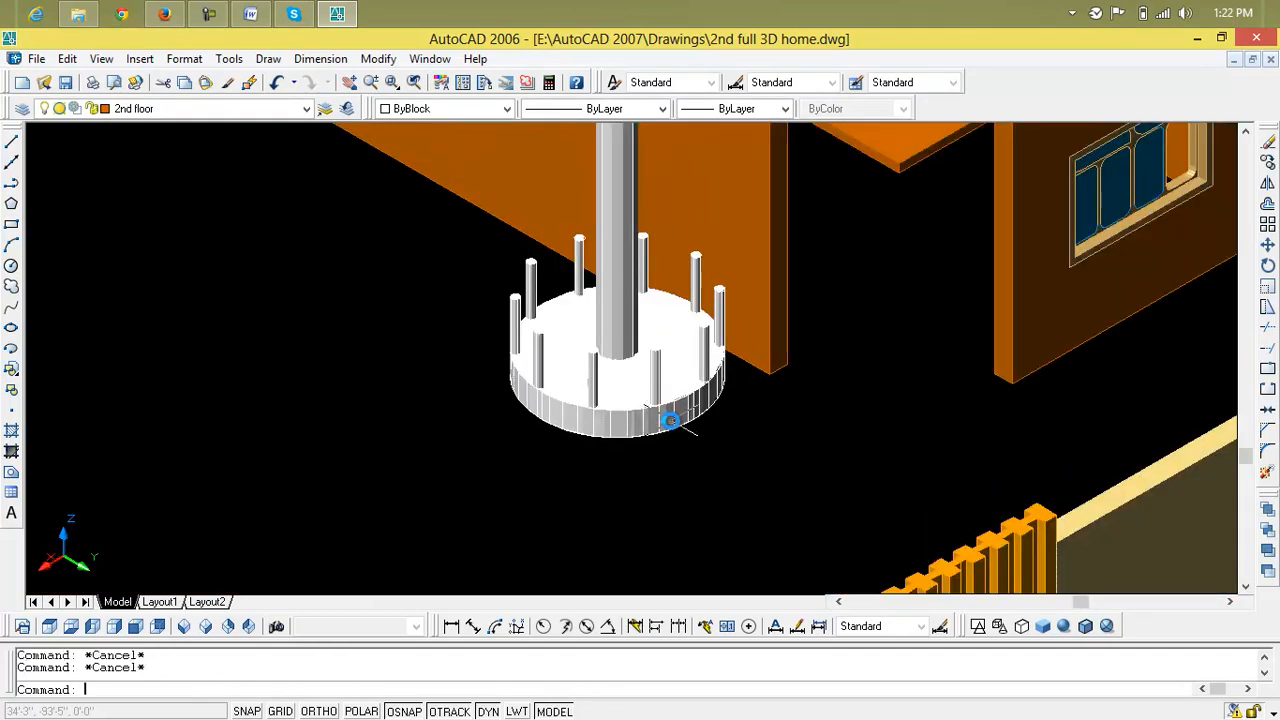
pyautogui.write('m')
pyautogui.press('Return')
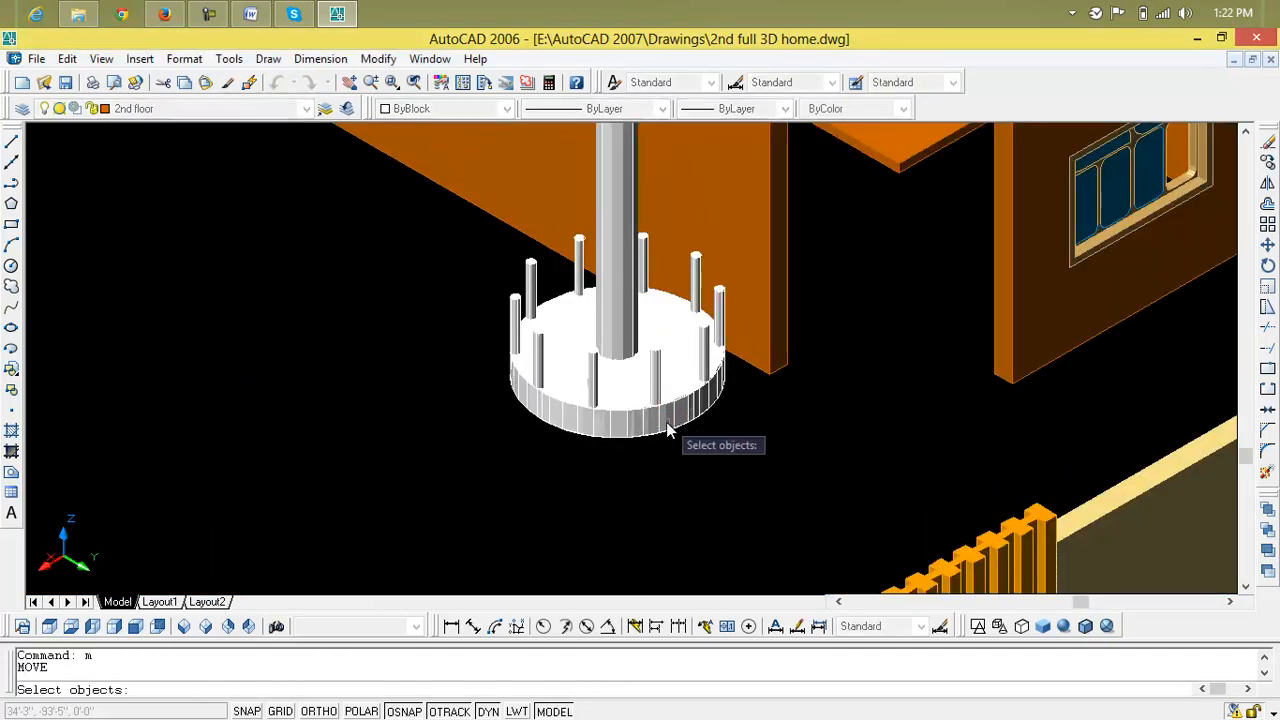
pyautogui.scroll(3, 664, 442)
pyautogui.press('Escape')
pyautogui.press('Escape')
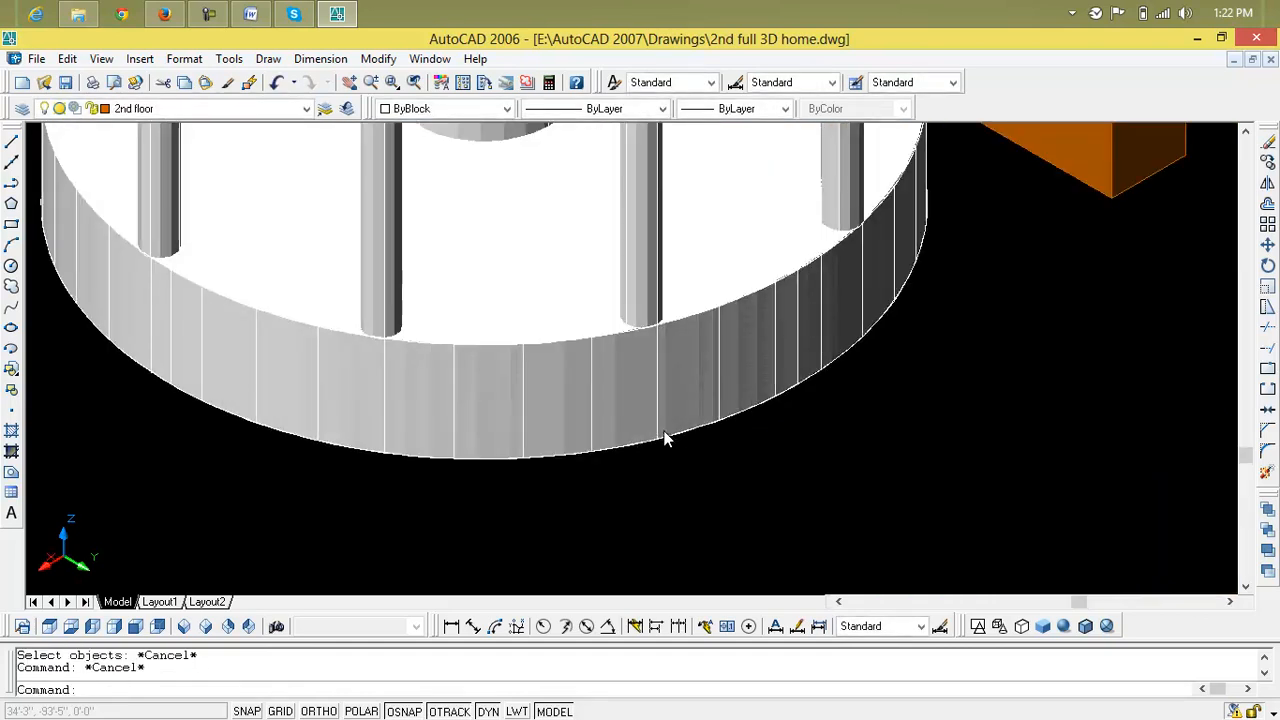
pyautogui.write('m')
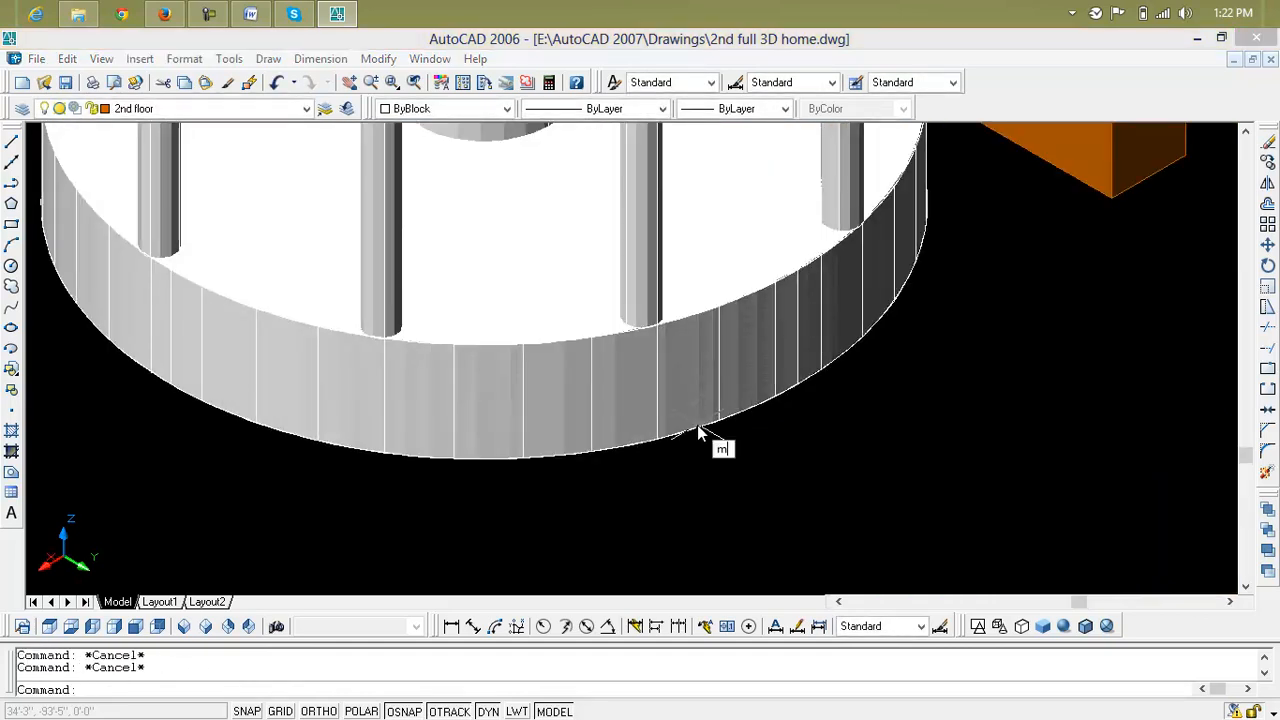
pyautogui.press('Return')
pyautogui.click(698, 429)
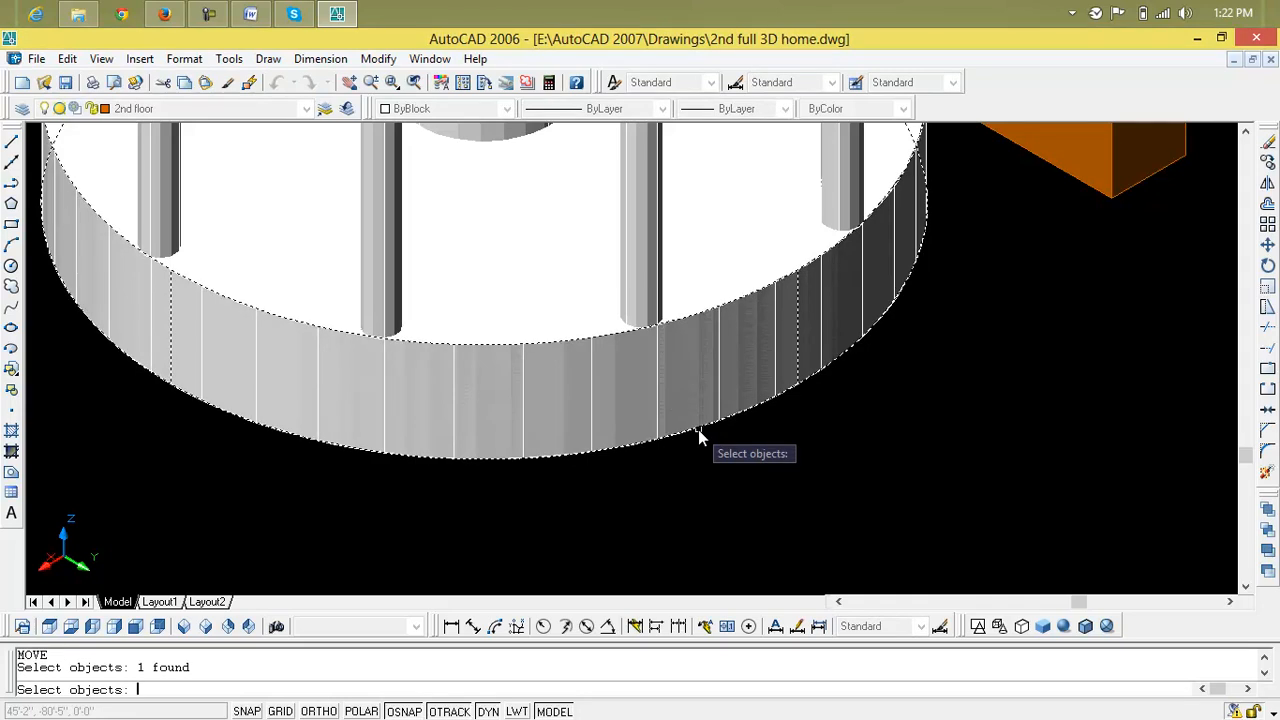
pyautogui.press('Escape')
pyautogui.press('Escape')
# - Delete the full extruded disc that overlaps the wedge steps
pyautogui.click(699, 428)
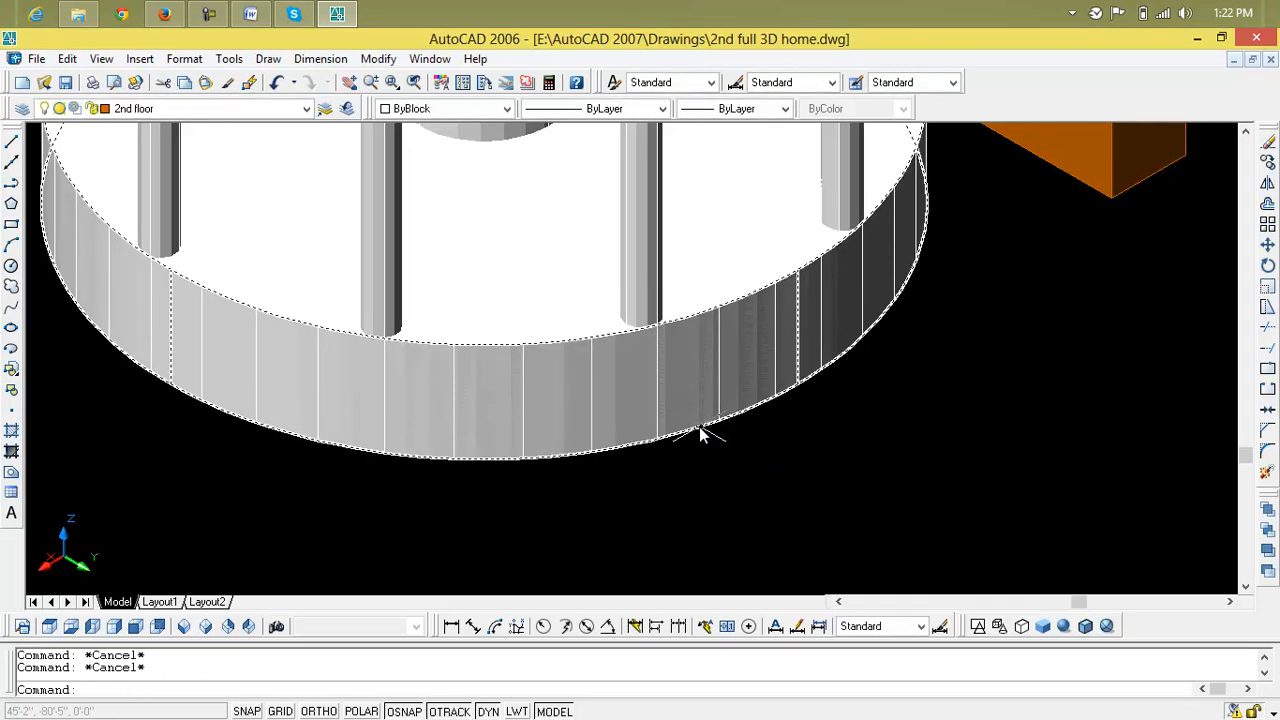
pyautogui.press('Delete')
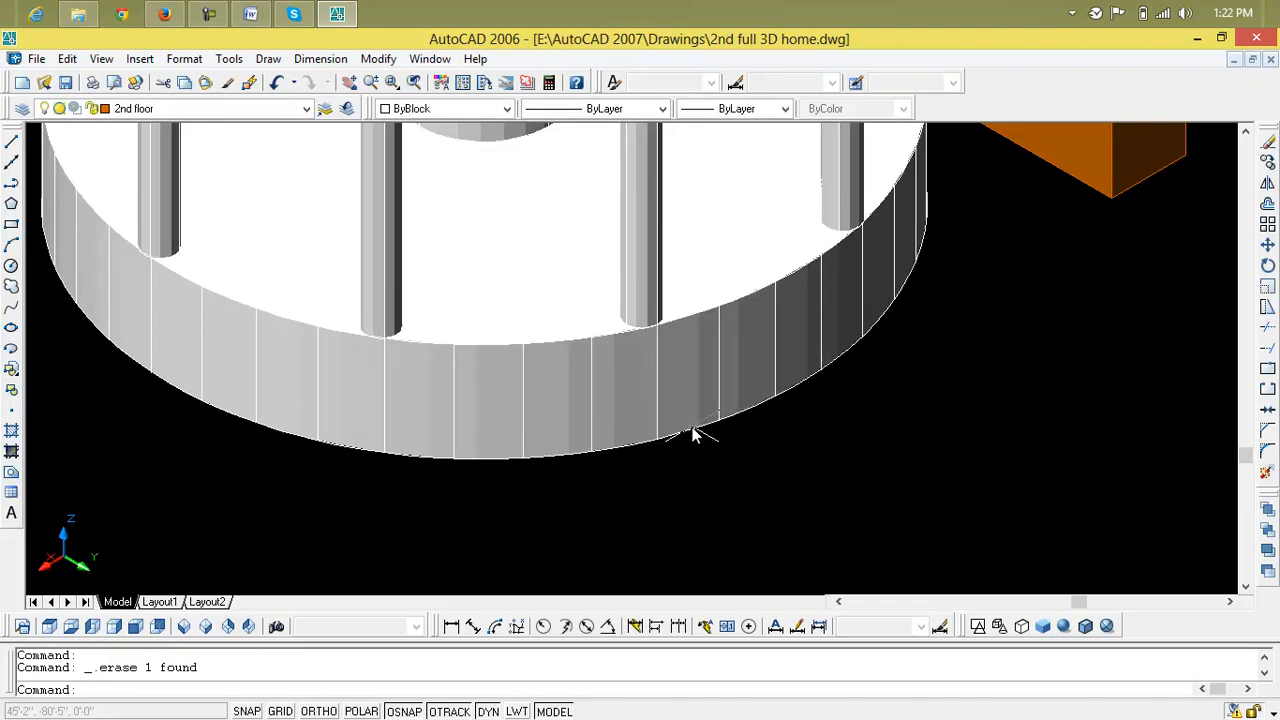
# - Try to raise the front wedge alone by one step height, moving it from its lower outer corner to the corner directly above
pyautogui.write('m')
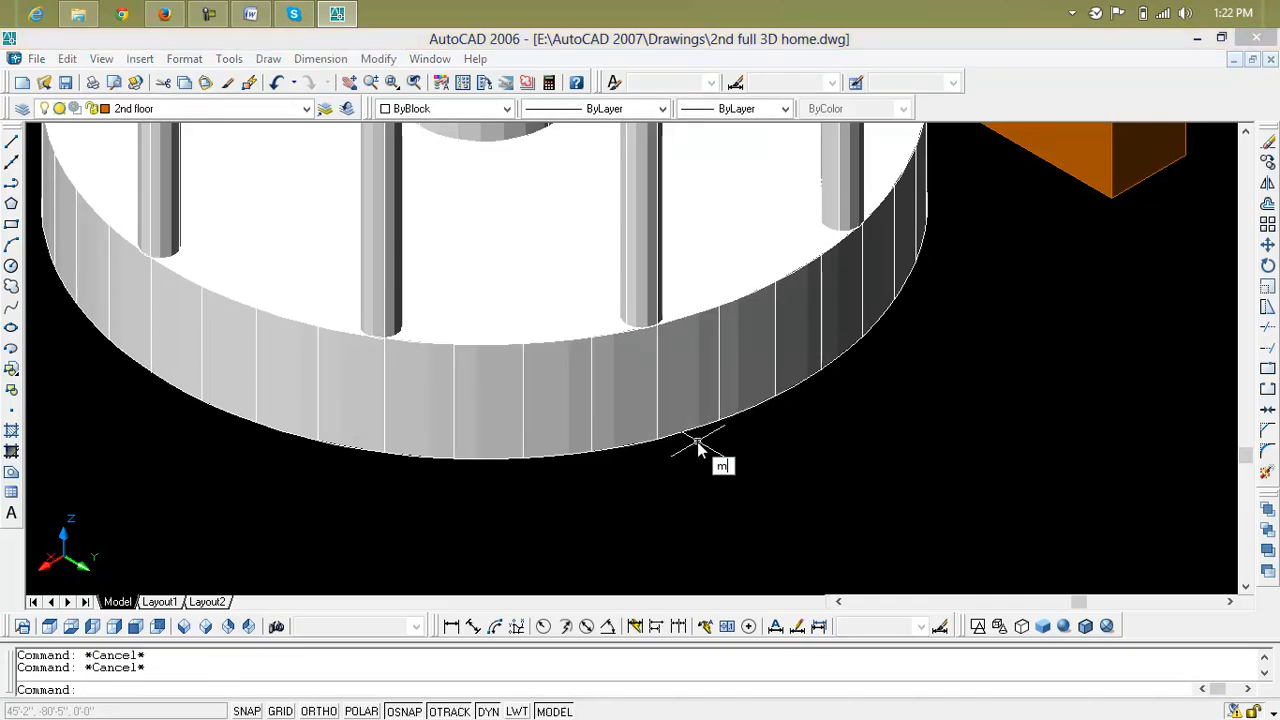
pyautogui.press('Return')
pyautogui.click(695, 441)
pyautogui.press('Return')
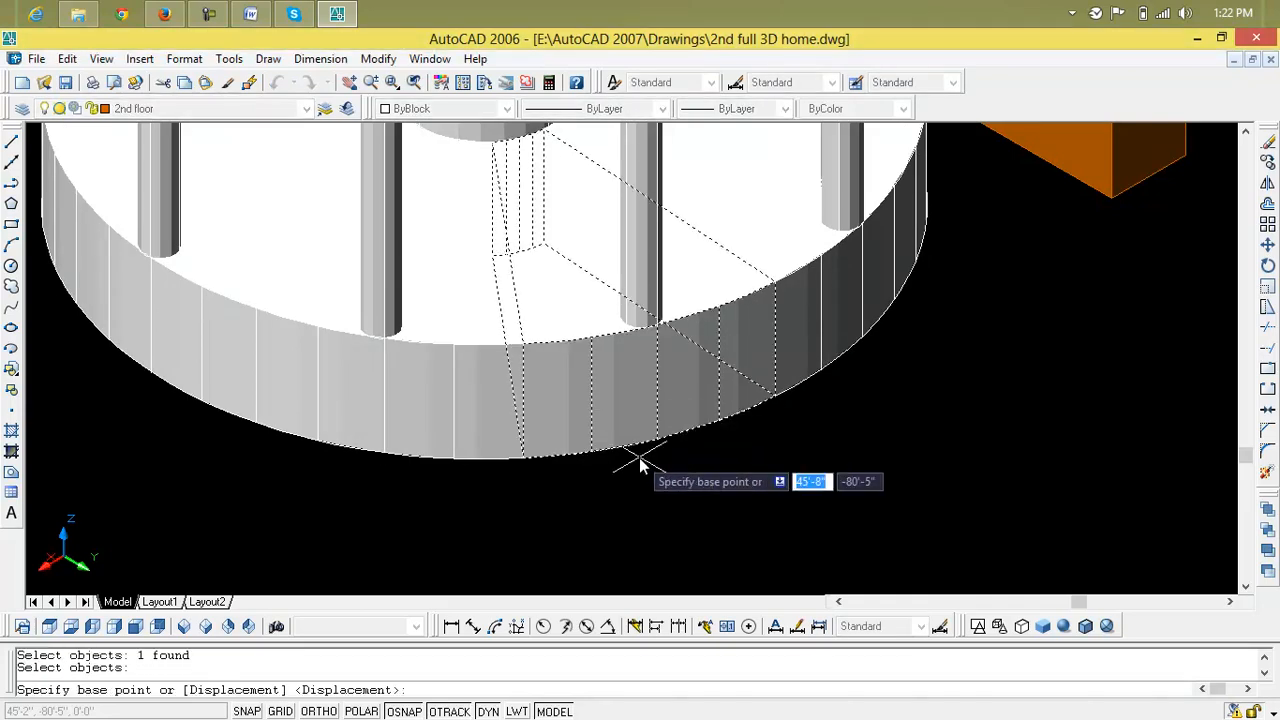
pyautogui.scroll(-4, 640, 460)
pyautogui.scroll(3, 615, 471)
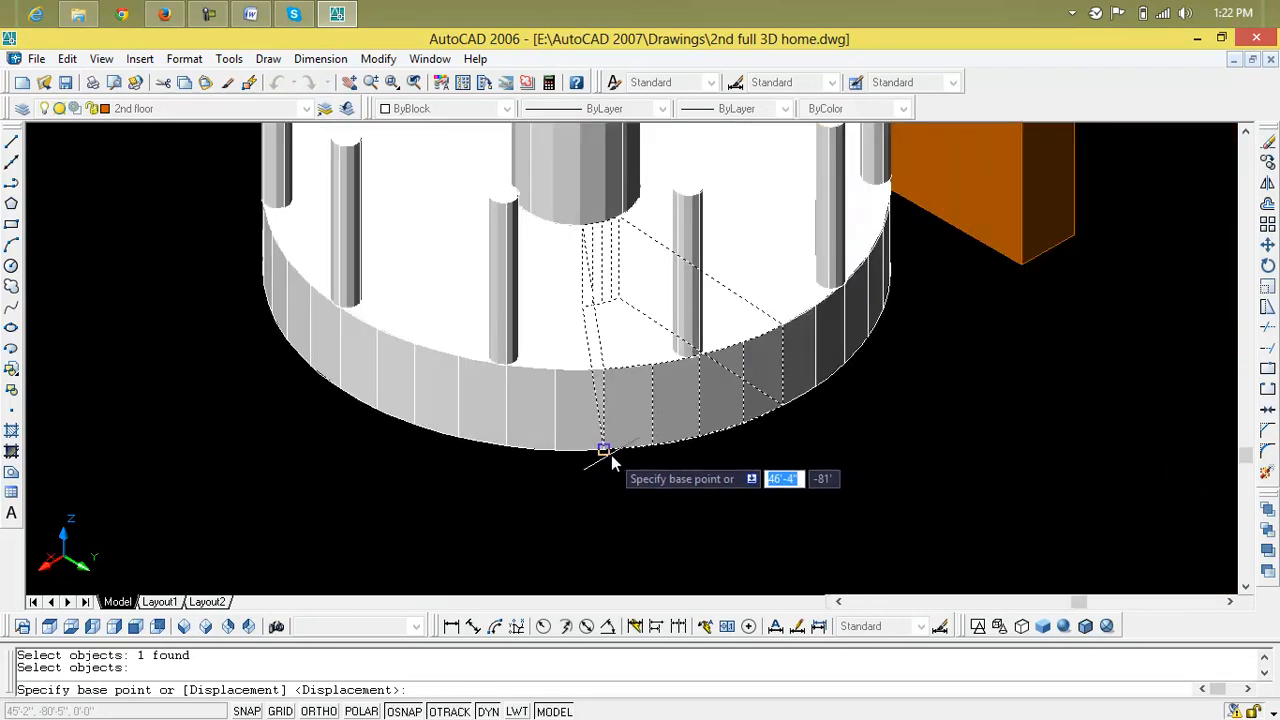
pyautogui.click(606, 454)
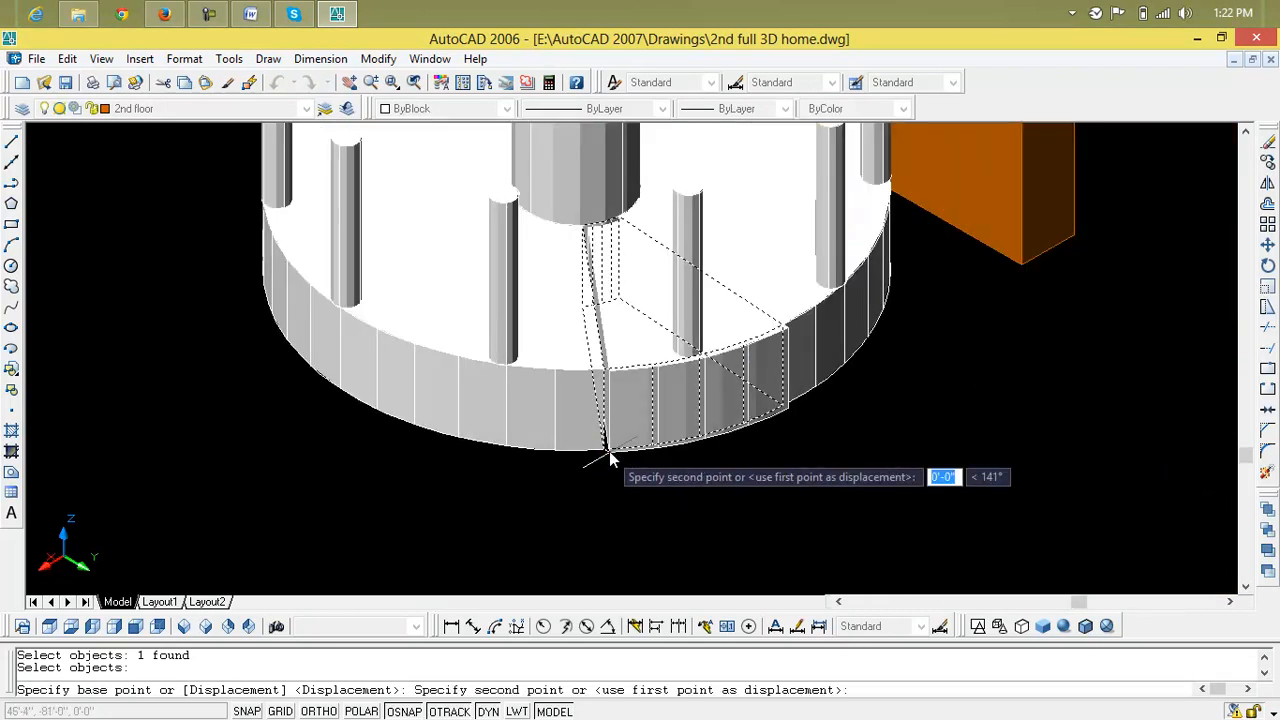
pyautogui.click(600, 373)
# - Try to raise the lifted wedge together with its neighboring front wedge by one step height, leaving their posts in place
pyautogui.scroll(-4, 640, 450)
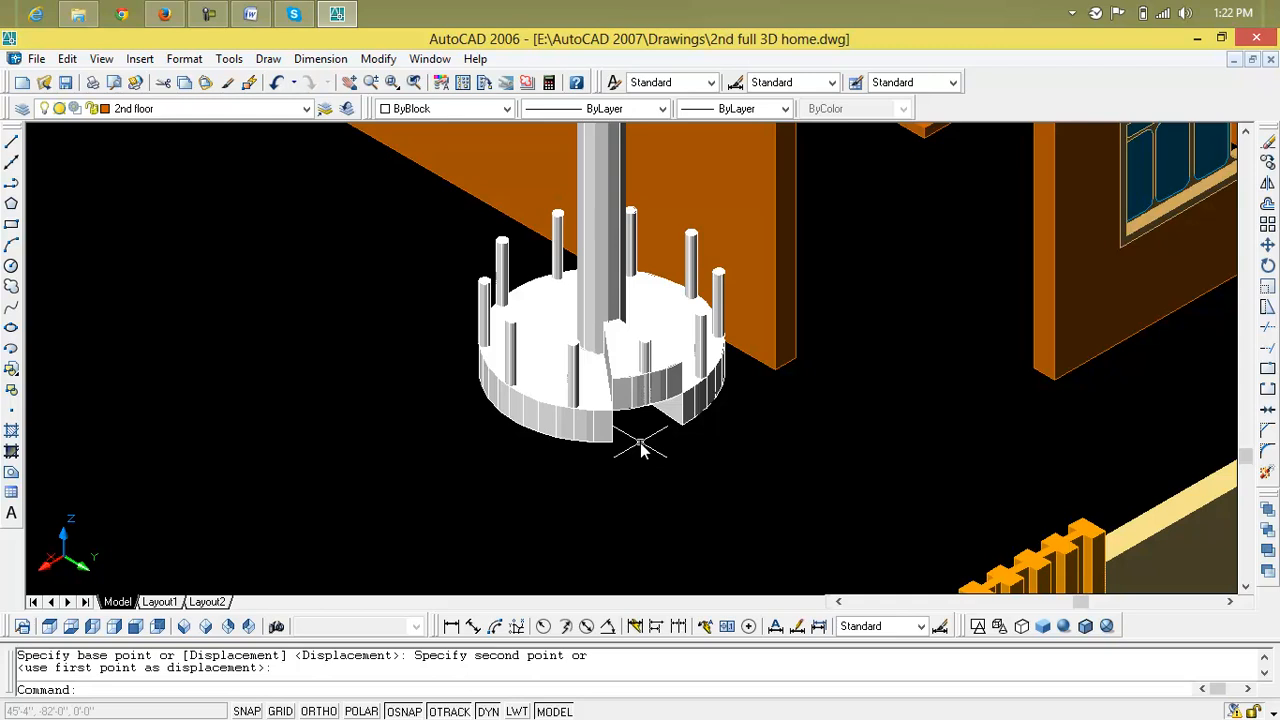
pyautogui.scroll(-3, 641, 450)
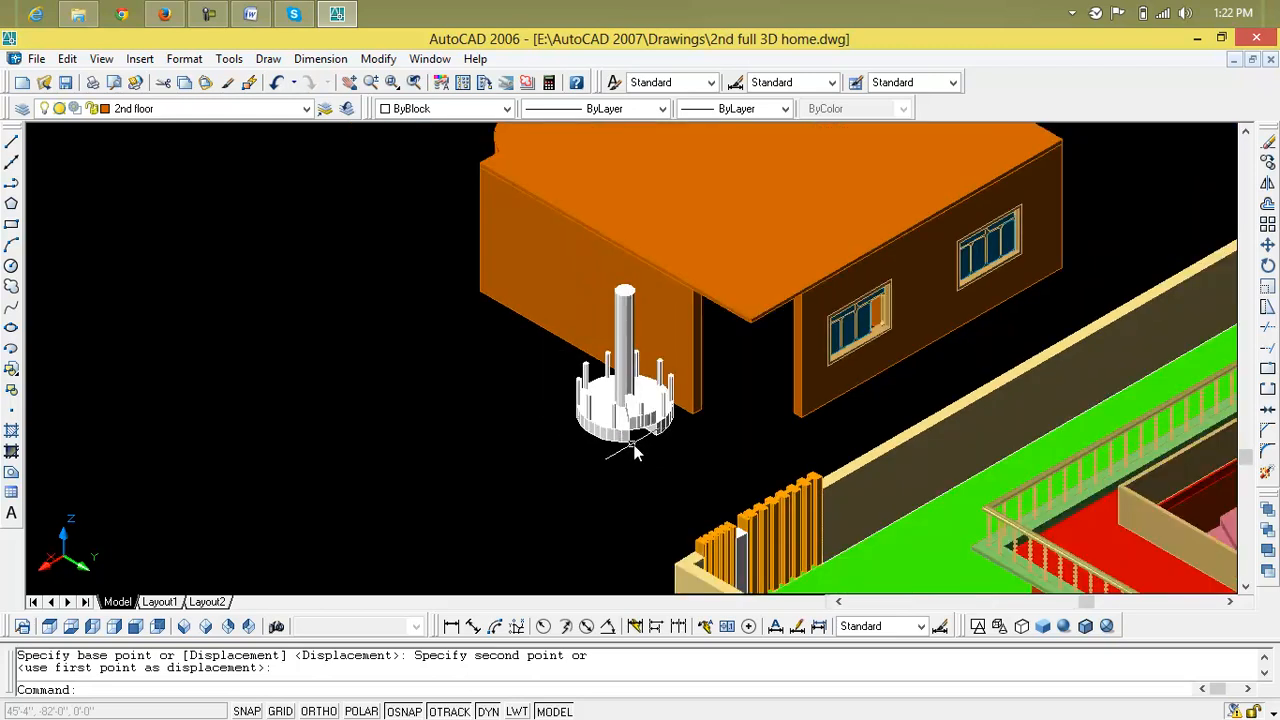
pyautogui.scroll(5, 630, 450)
pyautogui.press('Escape')
pyautogui.press('Escape')
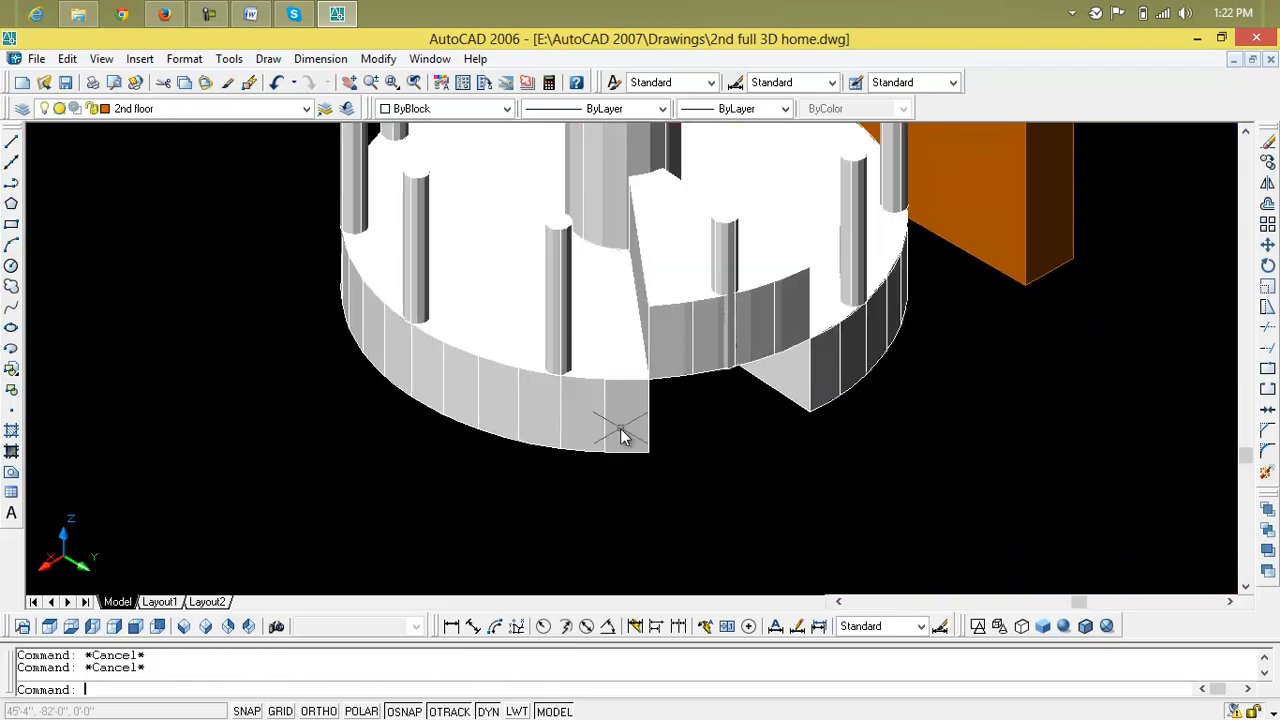
pyautogui.write('m')
pyautogui.press('Return')
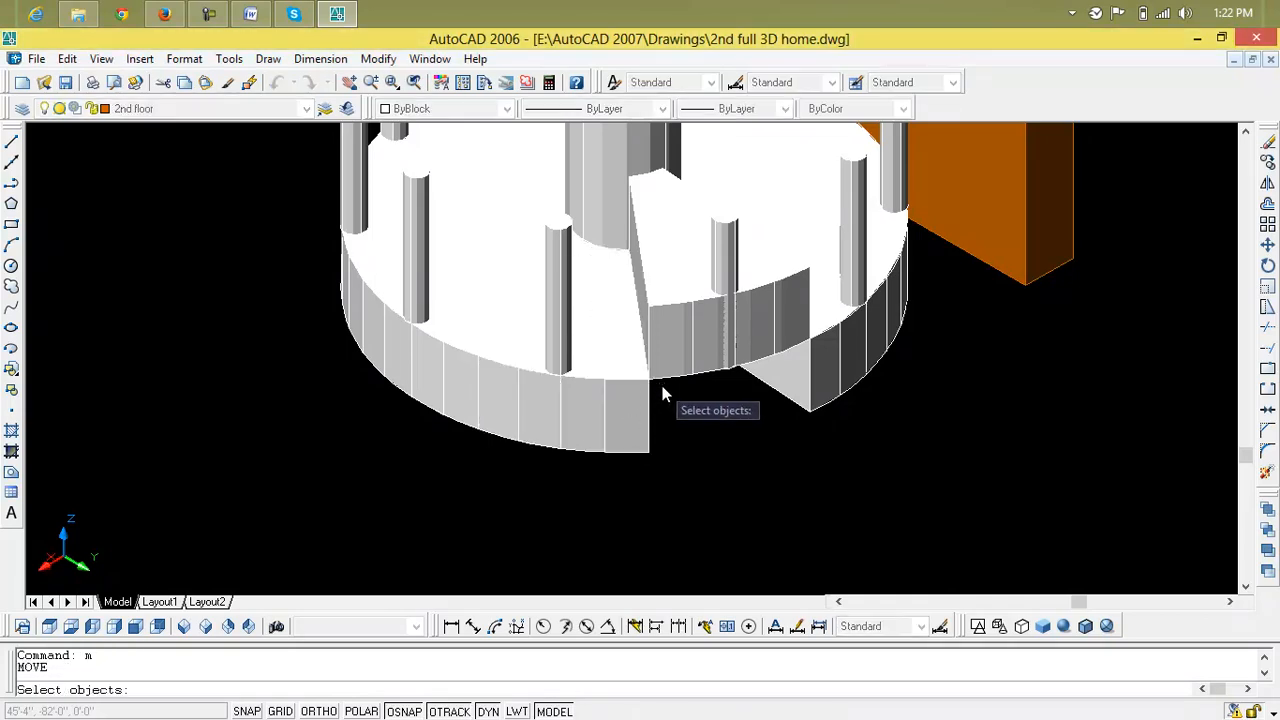
pyautogui.click(665, 388)
pyautogui.click(572, 412)
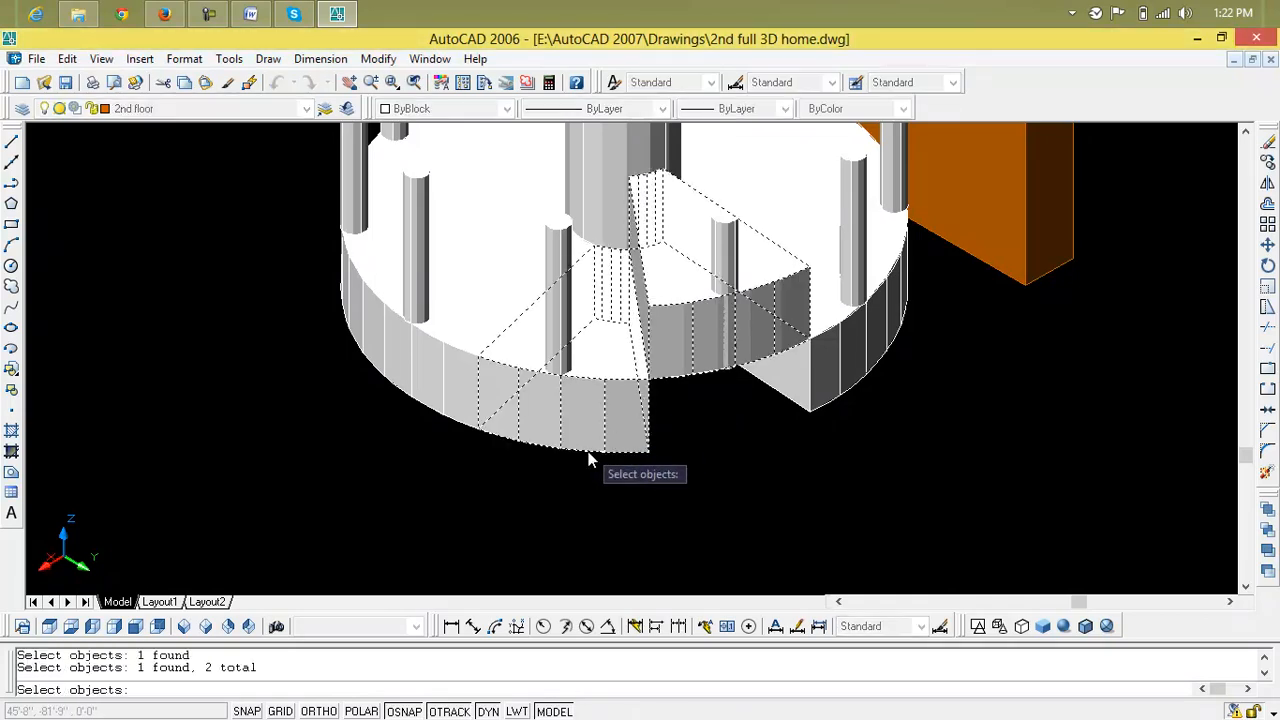
pyautogui.press('Return')
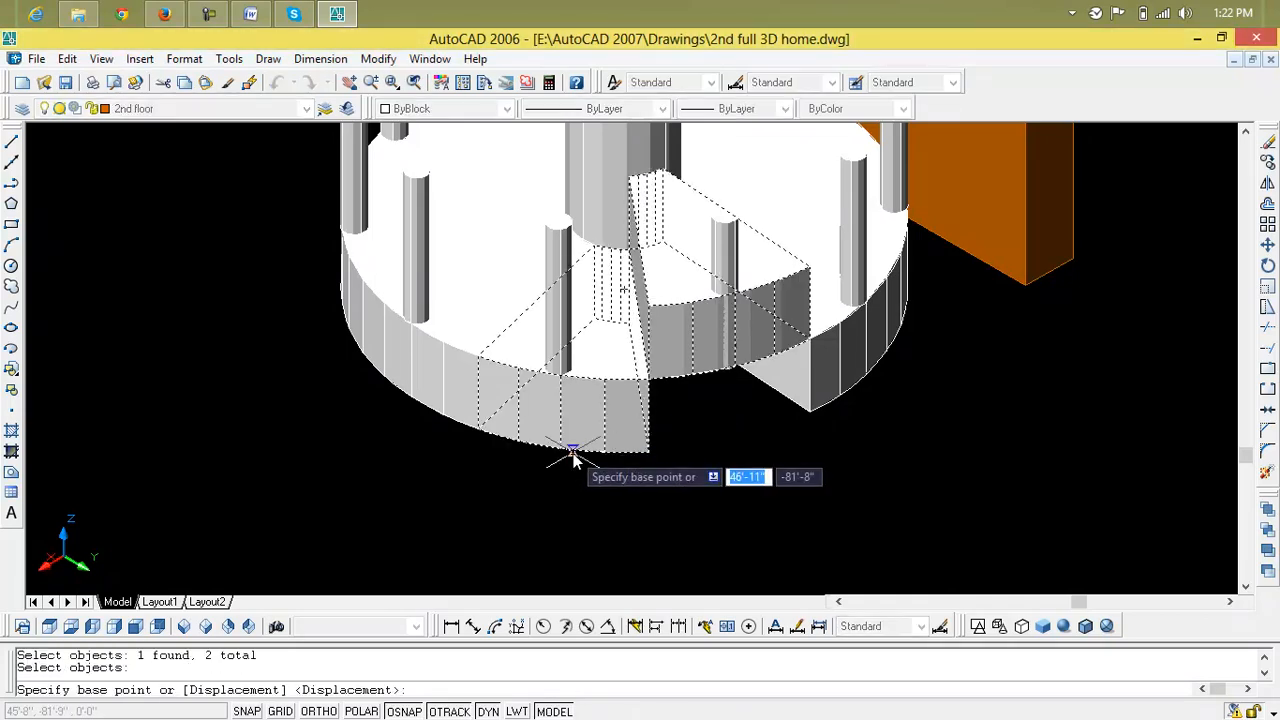
pyautogui.click(485, 430)
pyautogui.click(478, 358)
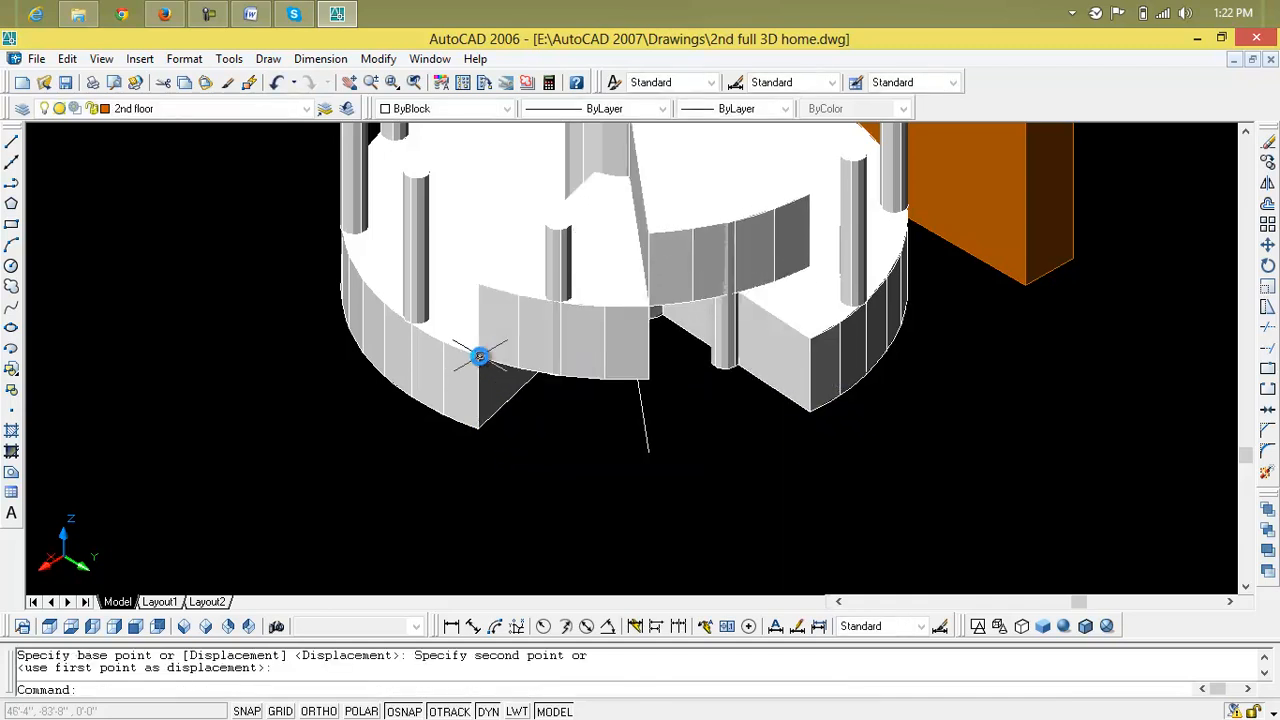
# - Undo both wedge moves so that all ten wedges are level again
pyautogui.scroll(-4, 485, 413)
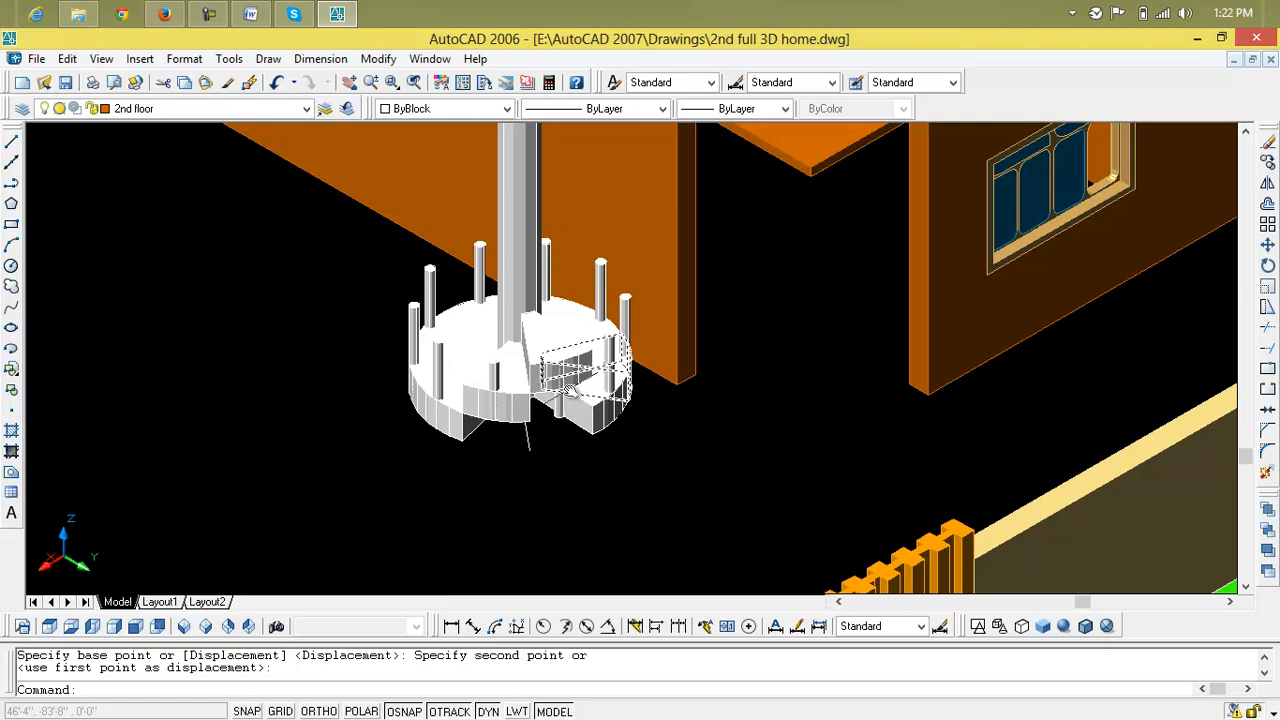
pyautogui.scroll(4, 549, 440)
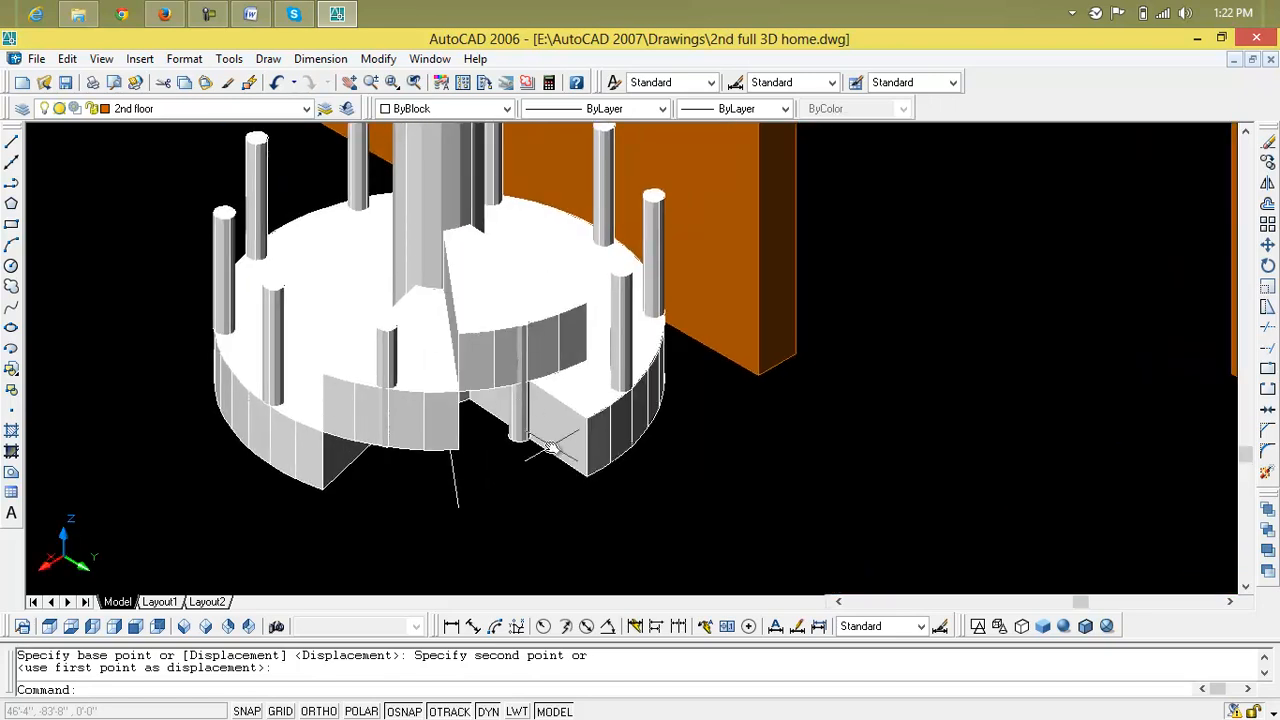
pyautogui.scroll(-3, 550, 447)
pyautogui.scroll(4, 550, 447)
pyautogui.hotkey('ctrl', 'z')
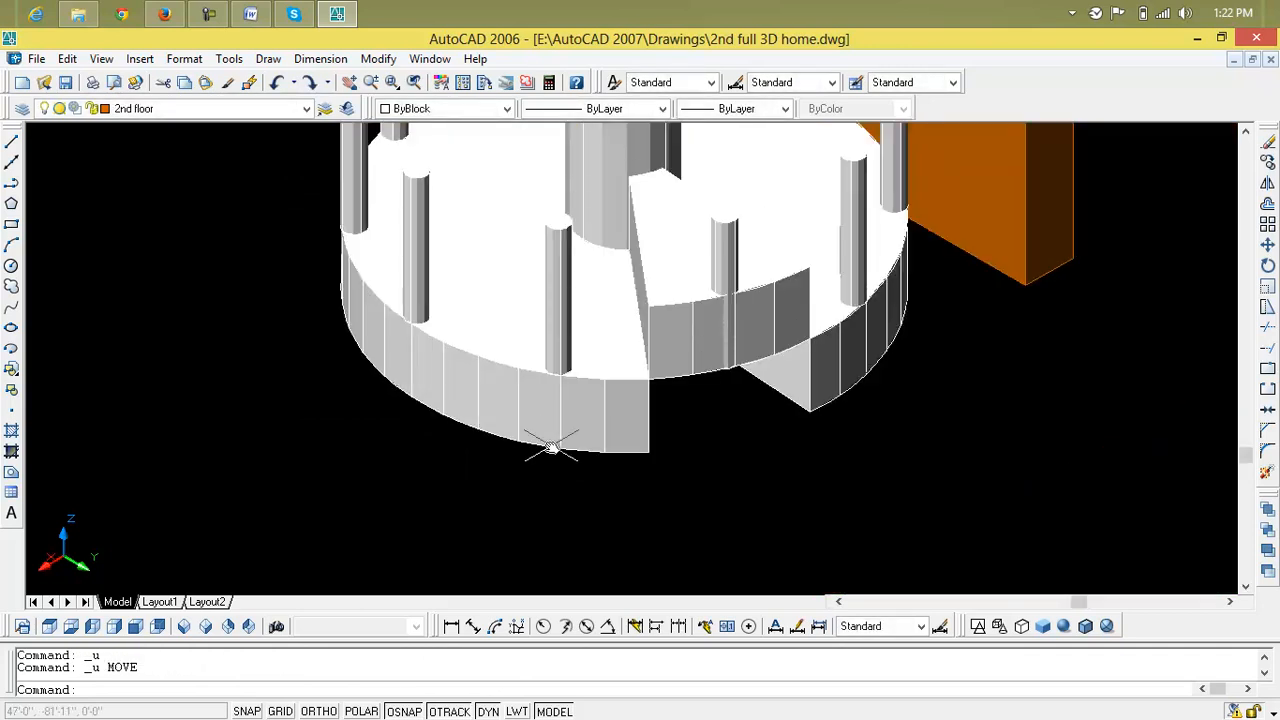
pyautogui.scroll(1, 550, 447)
pyautogui.scroll(1, 551, 437)
pyautogui.scroll(-5, 551, 449)
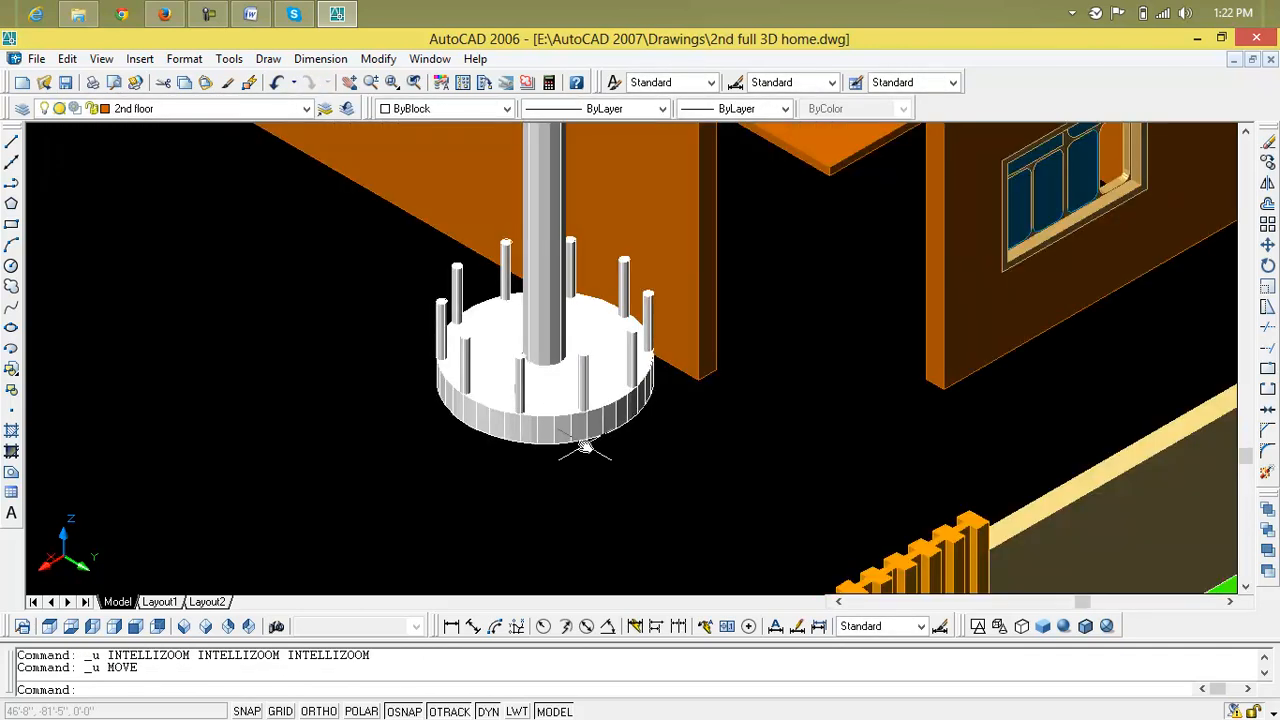
# - Move a front wedge together with its post up one step height, from its lower outer corner to the upper corner directly above
pyautogui.write('m')
pyautogui.press('Return')
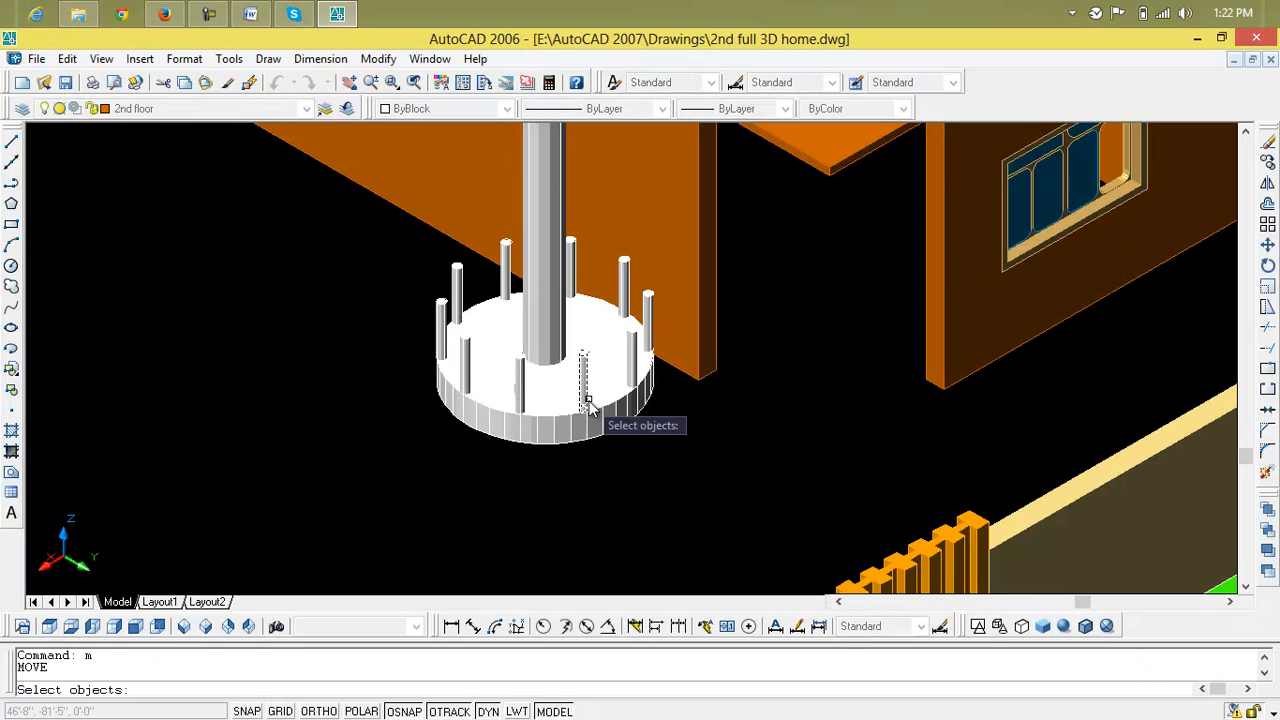
pyautogui.scroll(6, 507, 407)
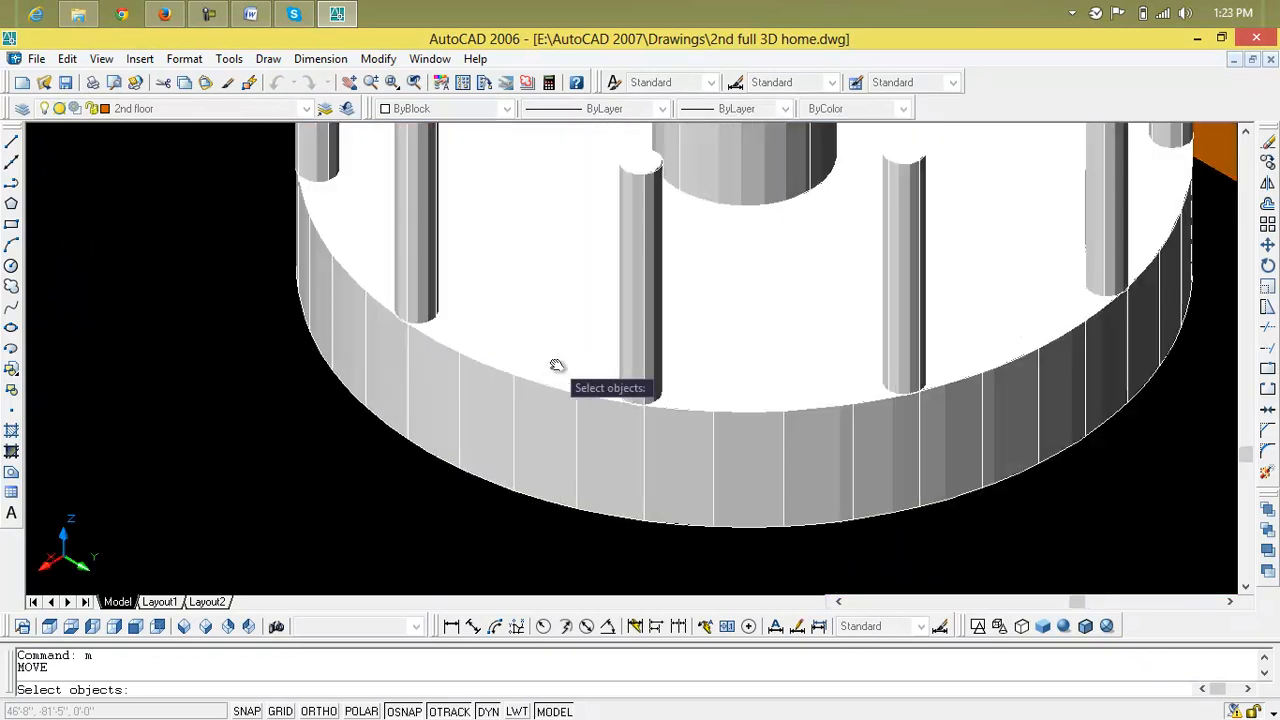
pyautogui.click(630, 369)
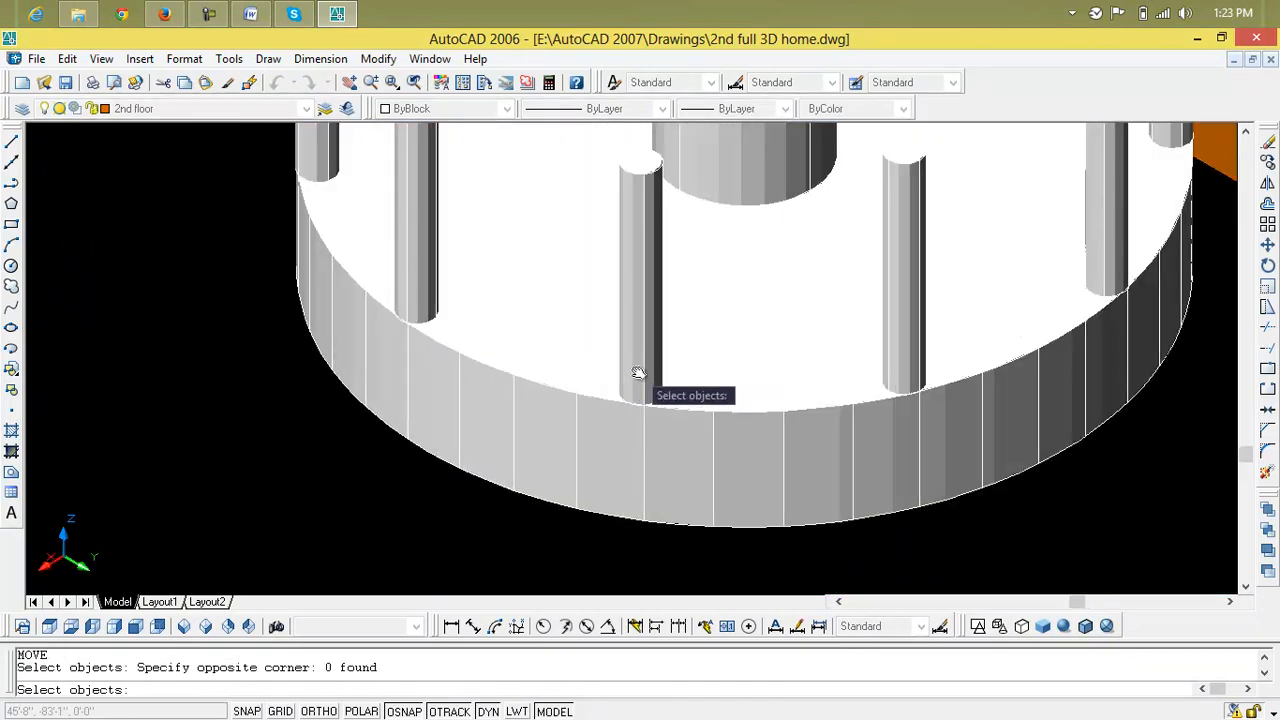
pyautogui.click(641, 383)
pyautogui.click(660, 361)
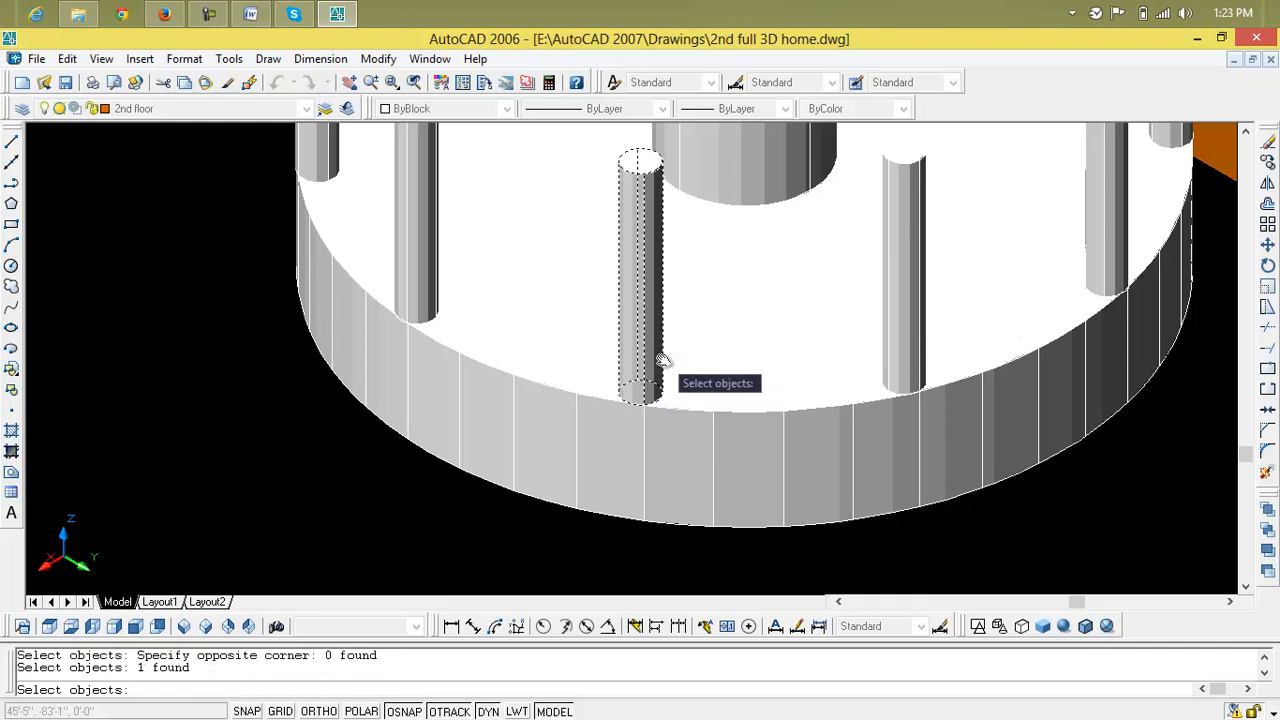
pyautogui.click(617, 403)
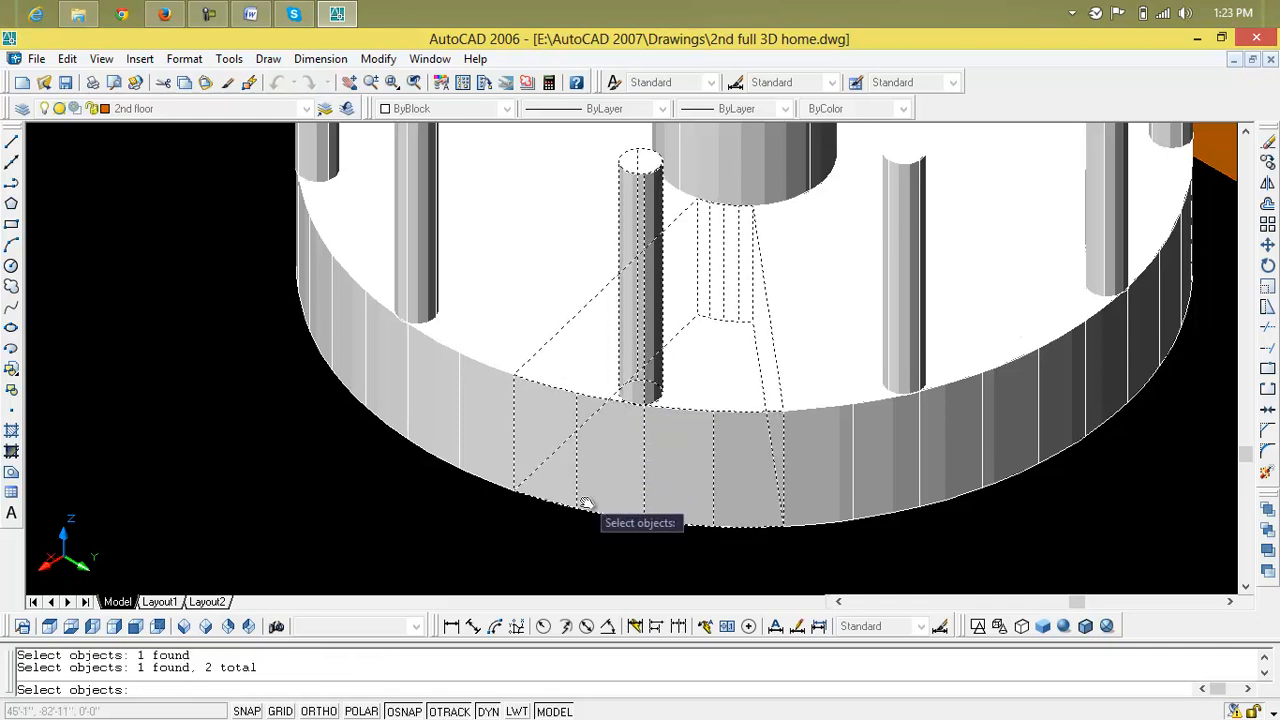
pyautogui.press('Return')
pyautogui.click(514, 490)
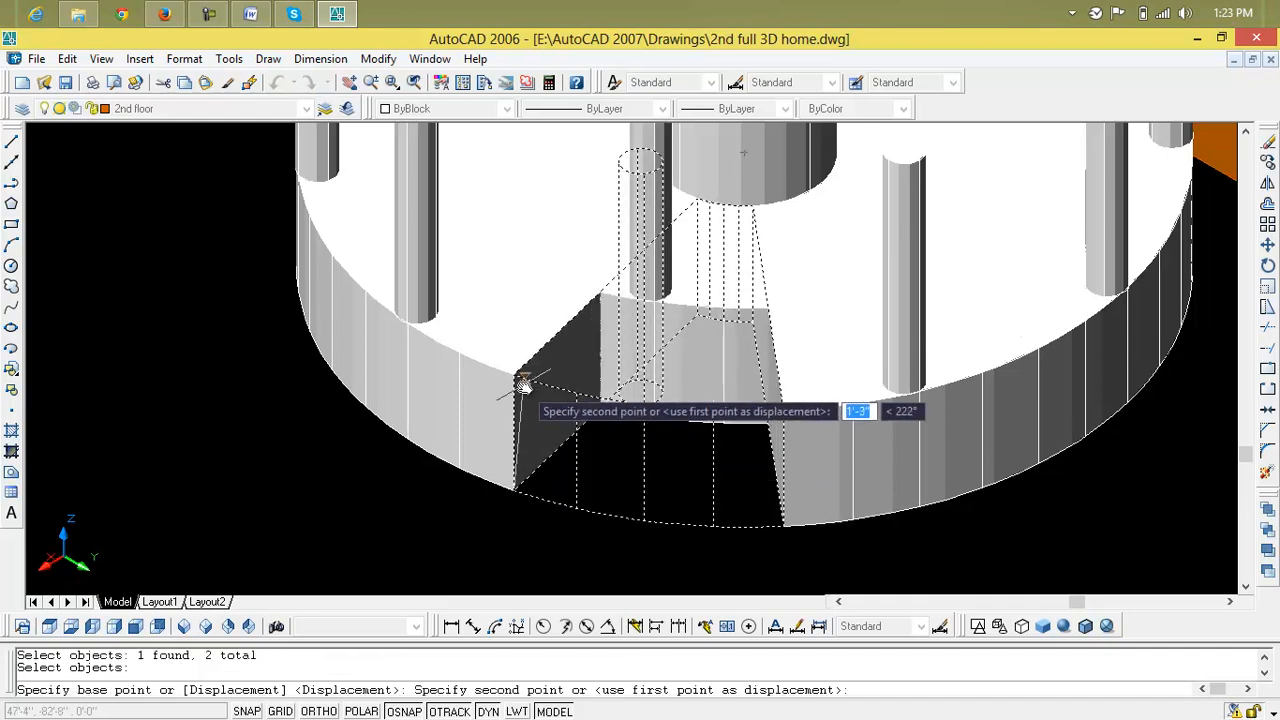
pyautogui.click(514, 376)
# - Move the adjacent wedge and its post upward, placing the wedge's lower outer corner on the raised step's upper outer corner
pyautogui.scroll(-5, 514, 376)
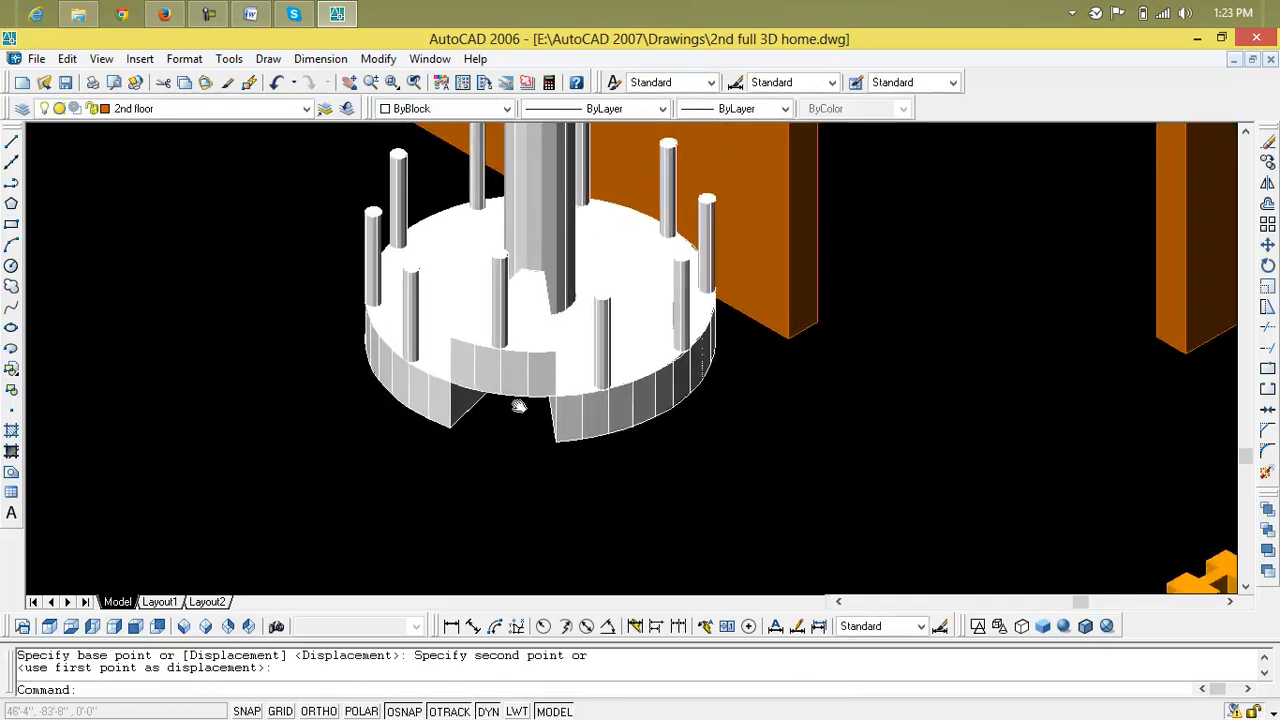
pyautogui.press('Escape')
pyautogui.press('Escape')
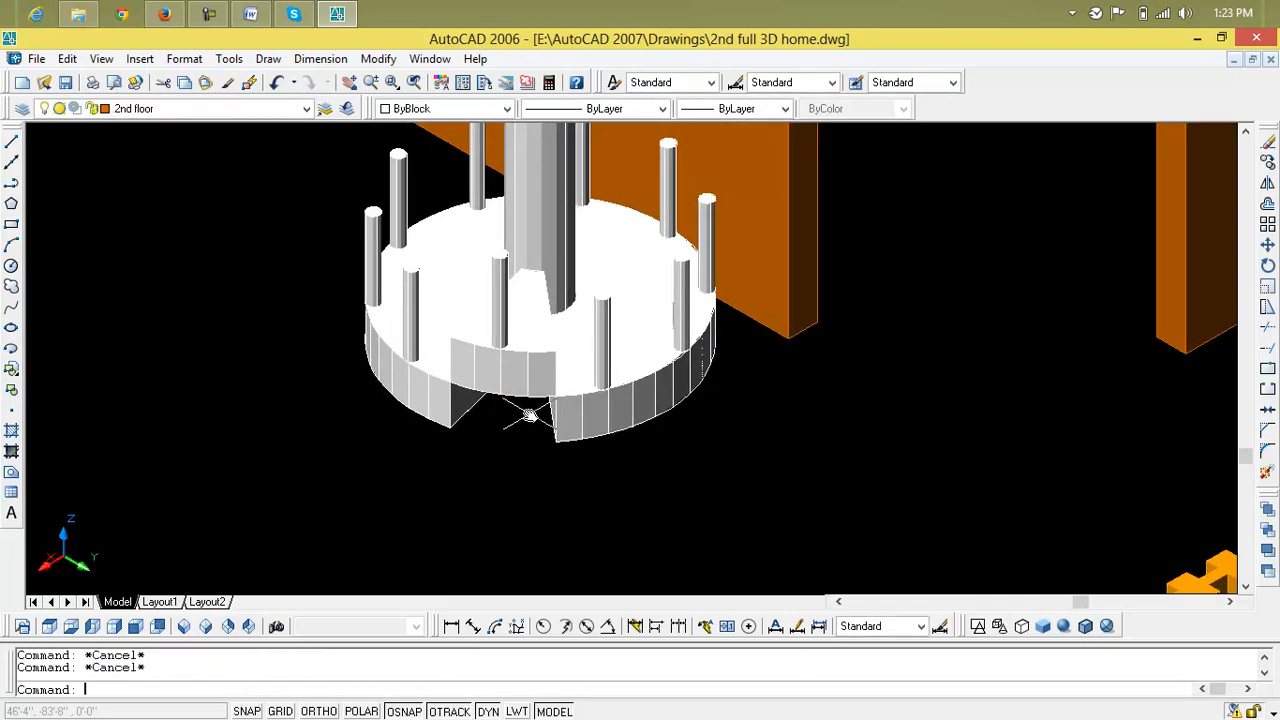
pyautogui.write('m')
pyautogui.press('Return')
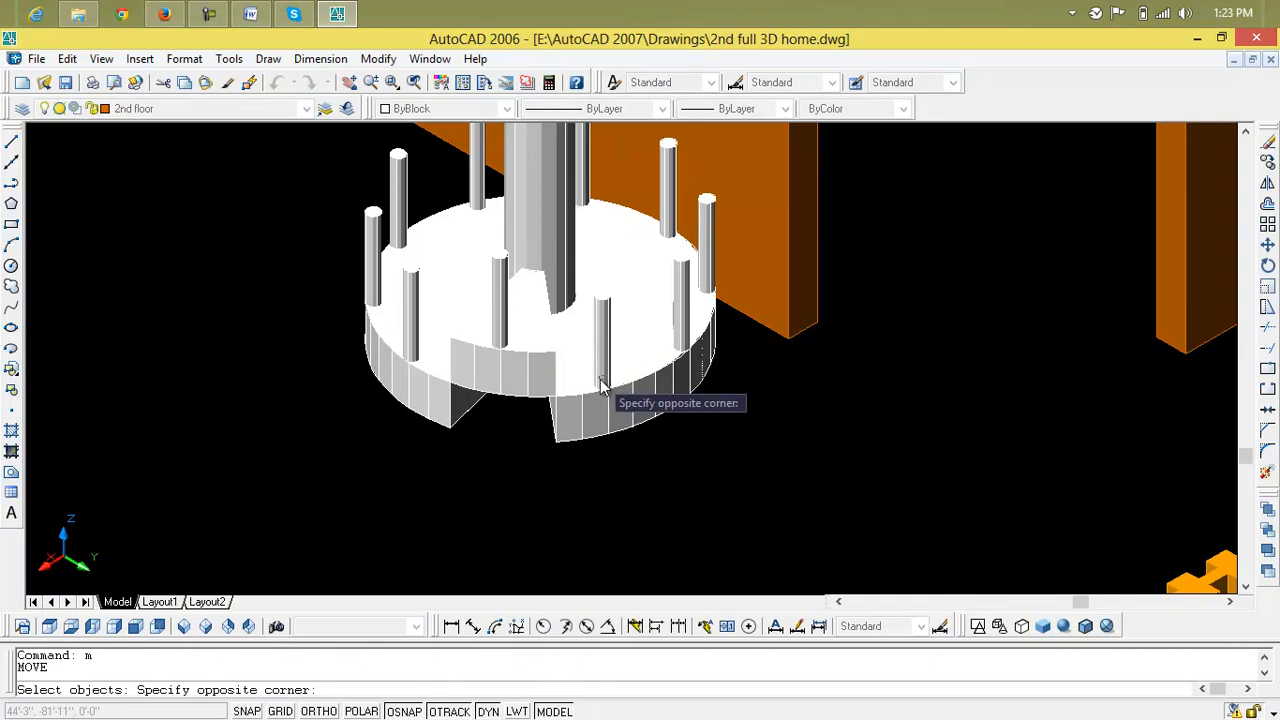
pyautogui.click(601, 386)
pyautogui.click(606, 362)
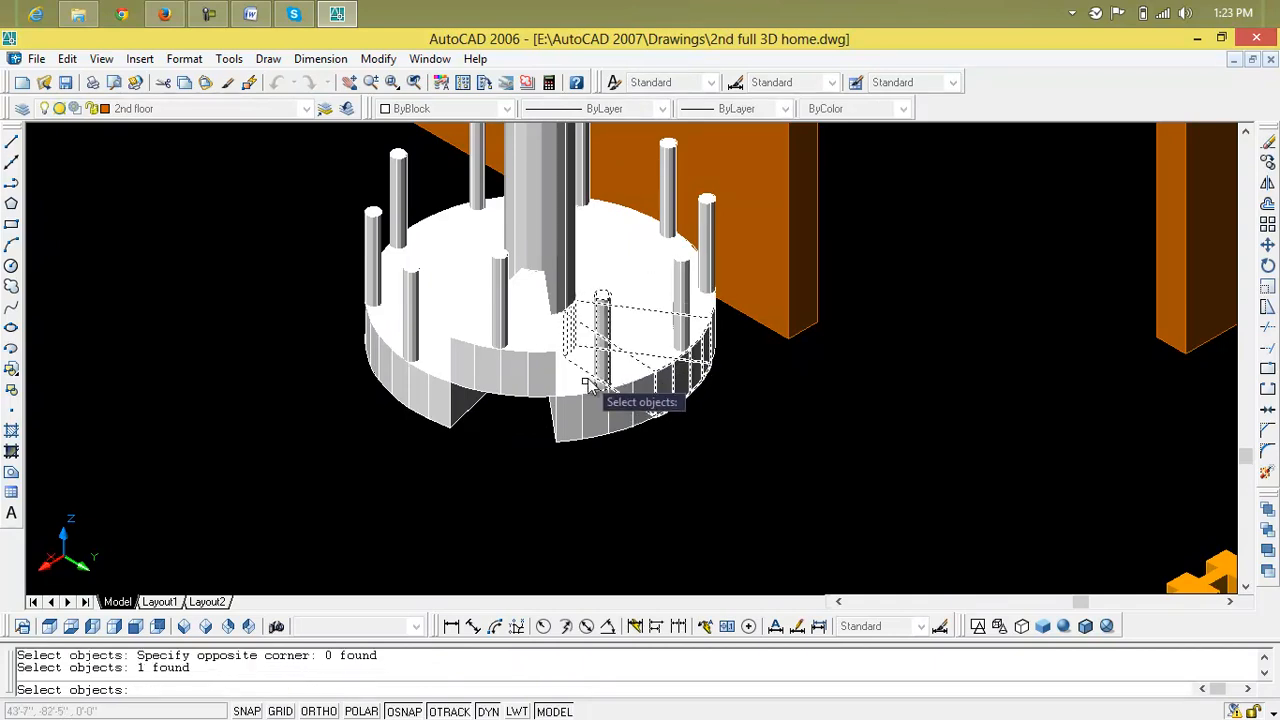
pyautogui.click(575, 430)
pyautogui.press('Return')
pyautogui.click(556, 438)
pyautogui.scroll(3, 560, 370)
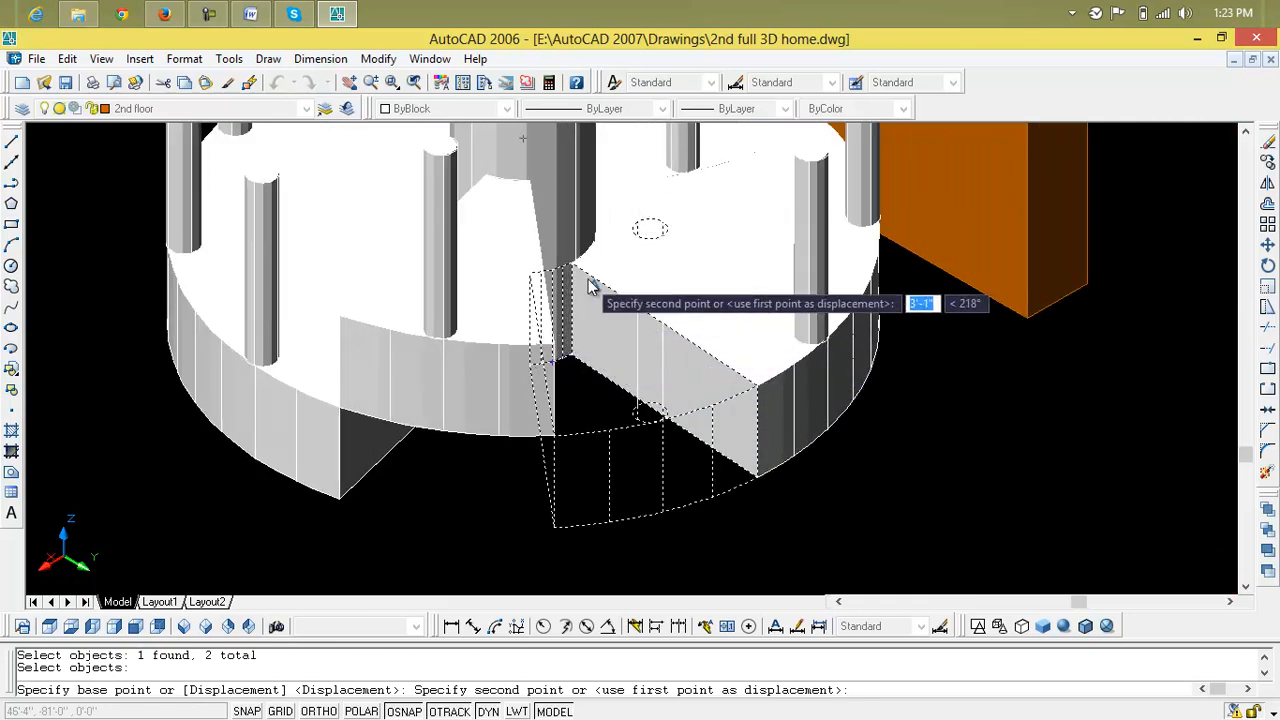
pyautogui.click(560, 350)
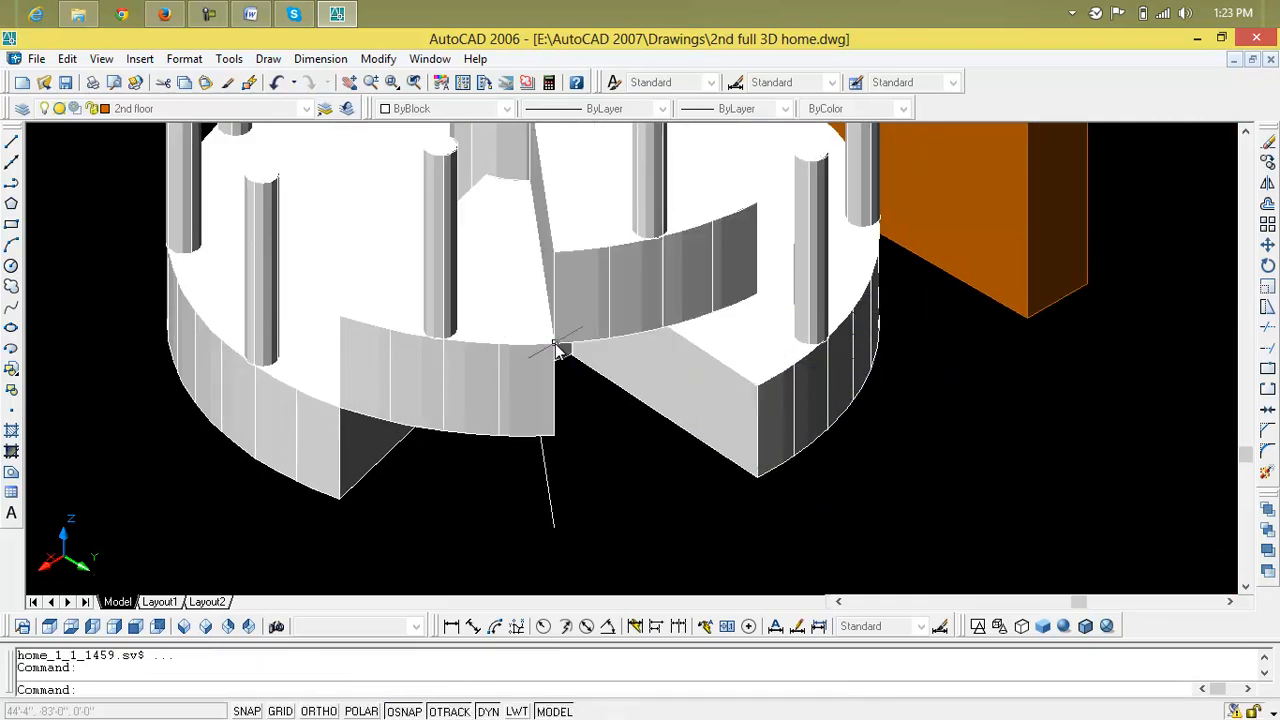
# - Move the third wedge and its post upward, placing the wedge's lower outer corner on the second raised step's upper outer corner
pyautogui.scroll(-4, 571, 380)
pyautogui.moveTo(586, 434); pyautogui.dragTo(533, 420, button='middle')
pyautogui.scroll(4, 533, 420)
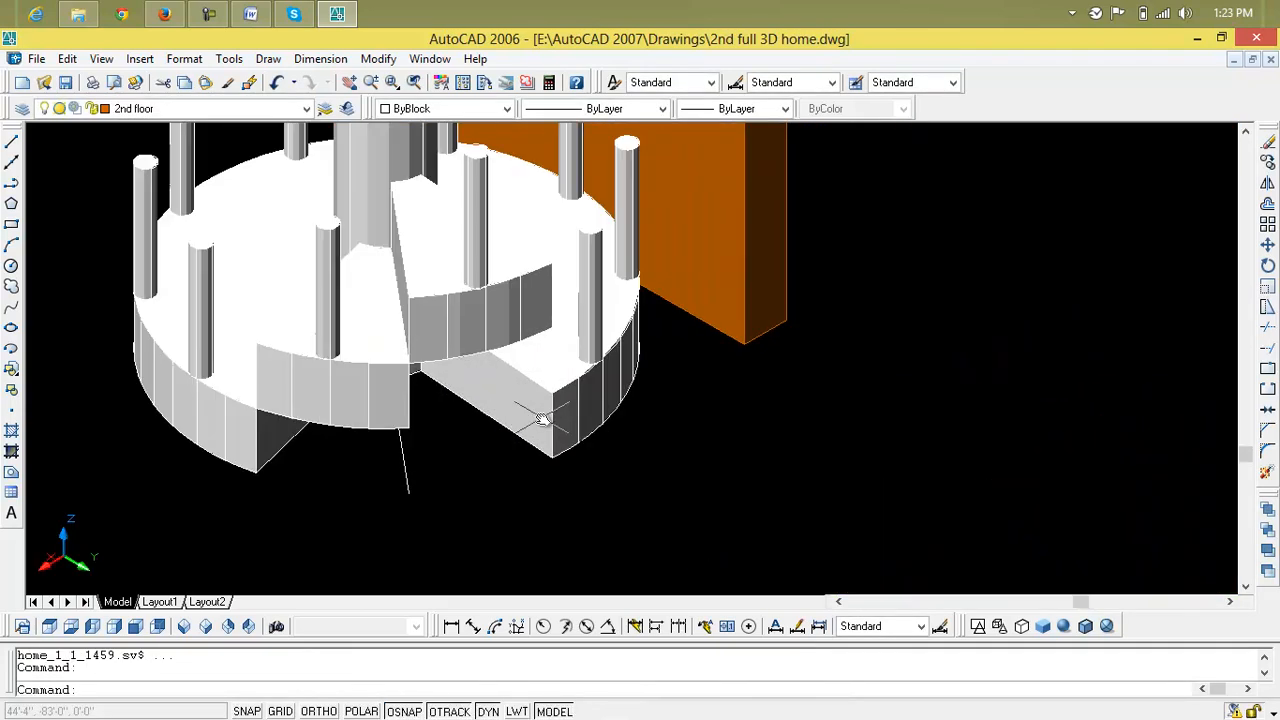
pyautogui.write('m')
pyautogui.press('Return')
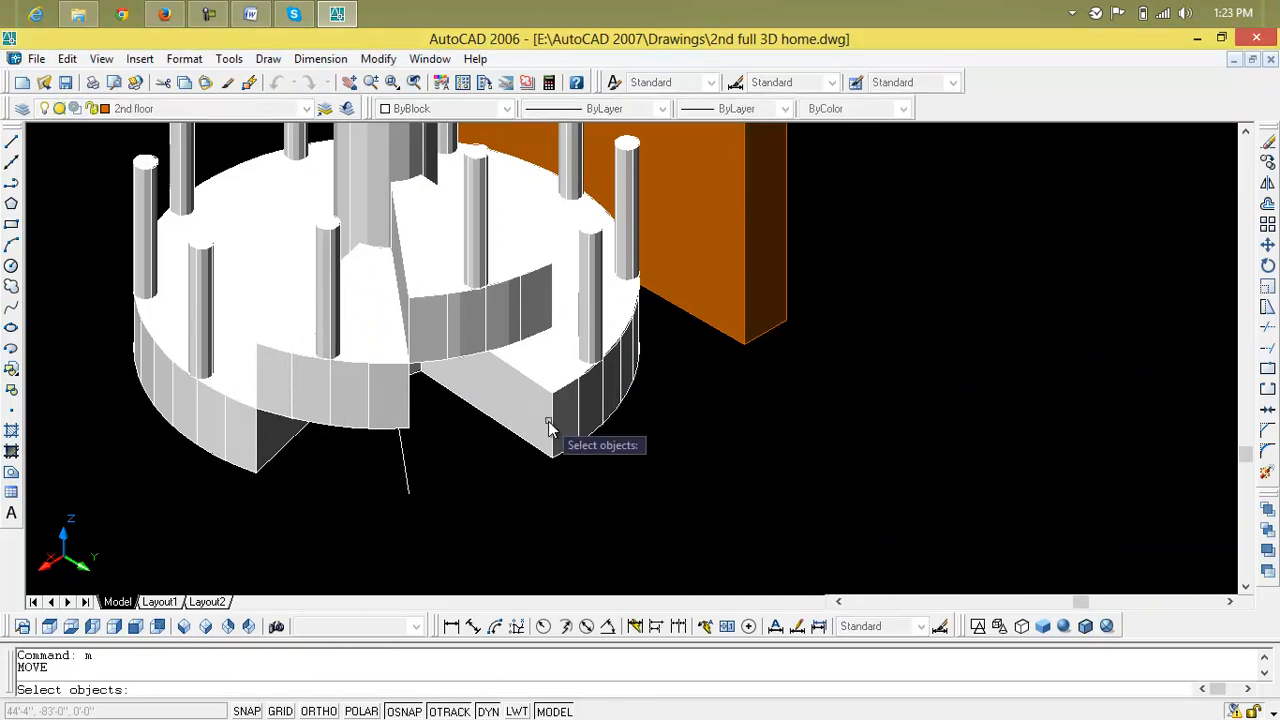
pyautogui.click(588, 385)
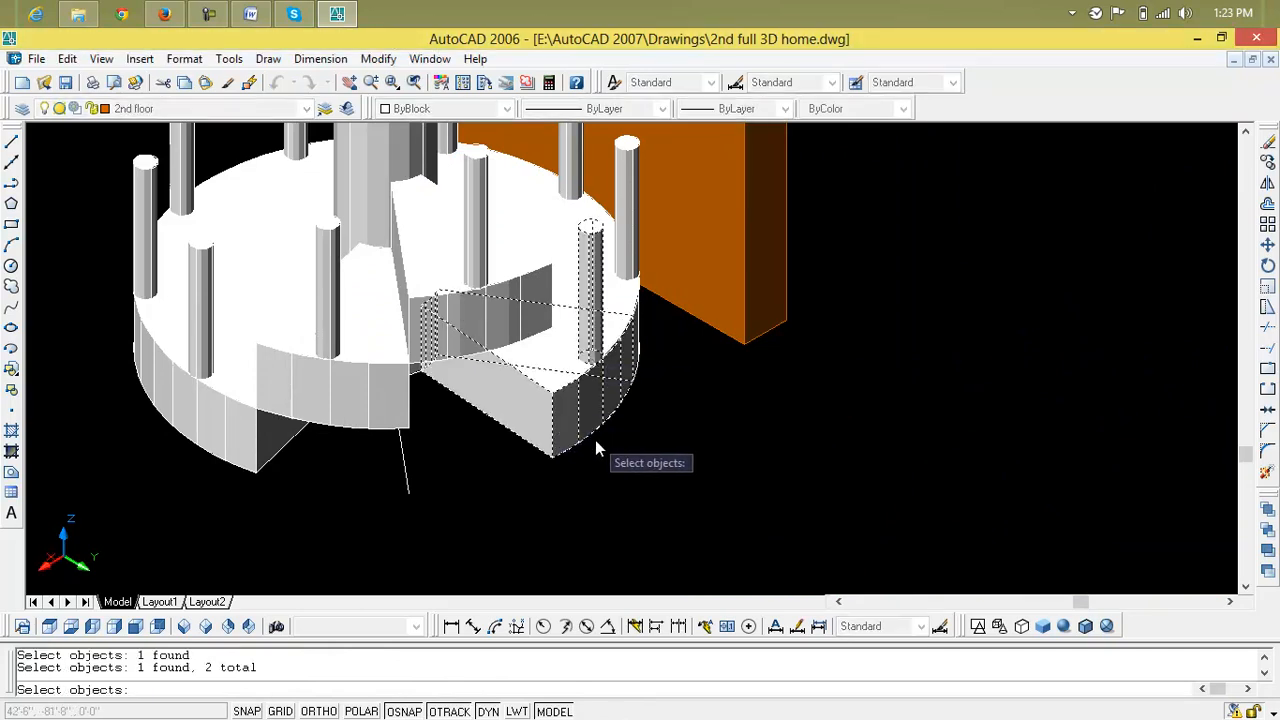
pyautogui.press('Return')
pyautogui.click(555, 461)
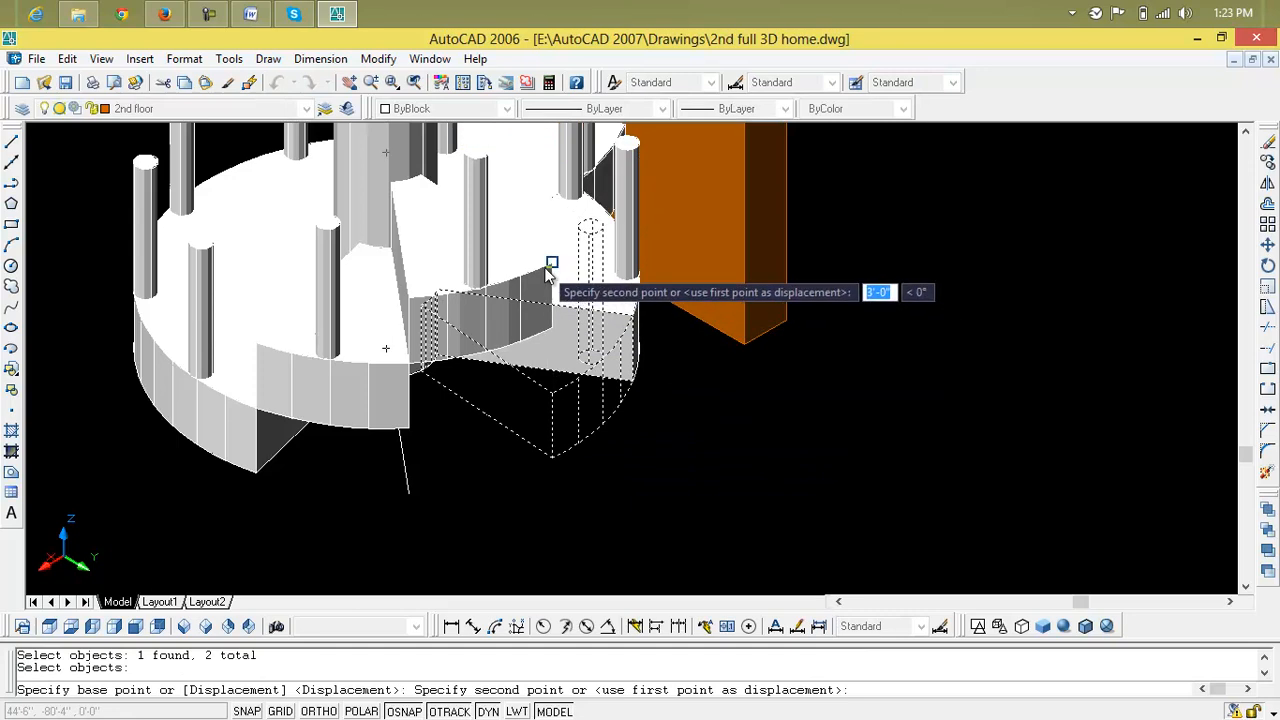
pyautogui.scroll(3, 552, 265)
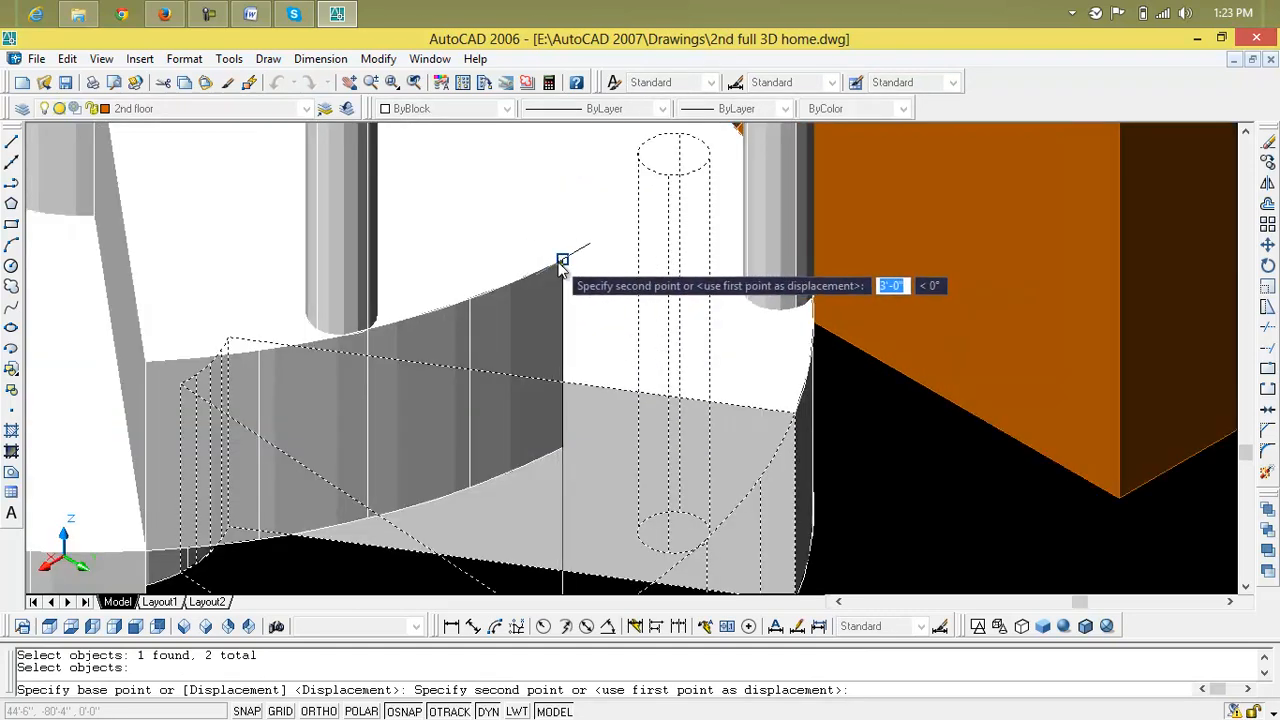
pyautogui.click(563, 266)
# - Move the fourth wedge and its post upward, placing the wedge's lower outer corner on the third raised step's upper outer corner
pyautogui.scroll(-3, 654, 443)
pyautogui.moveTo(654, 443); pyautogui.dragTo(551, 469, button='middle')
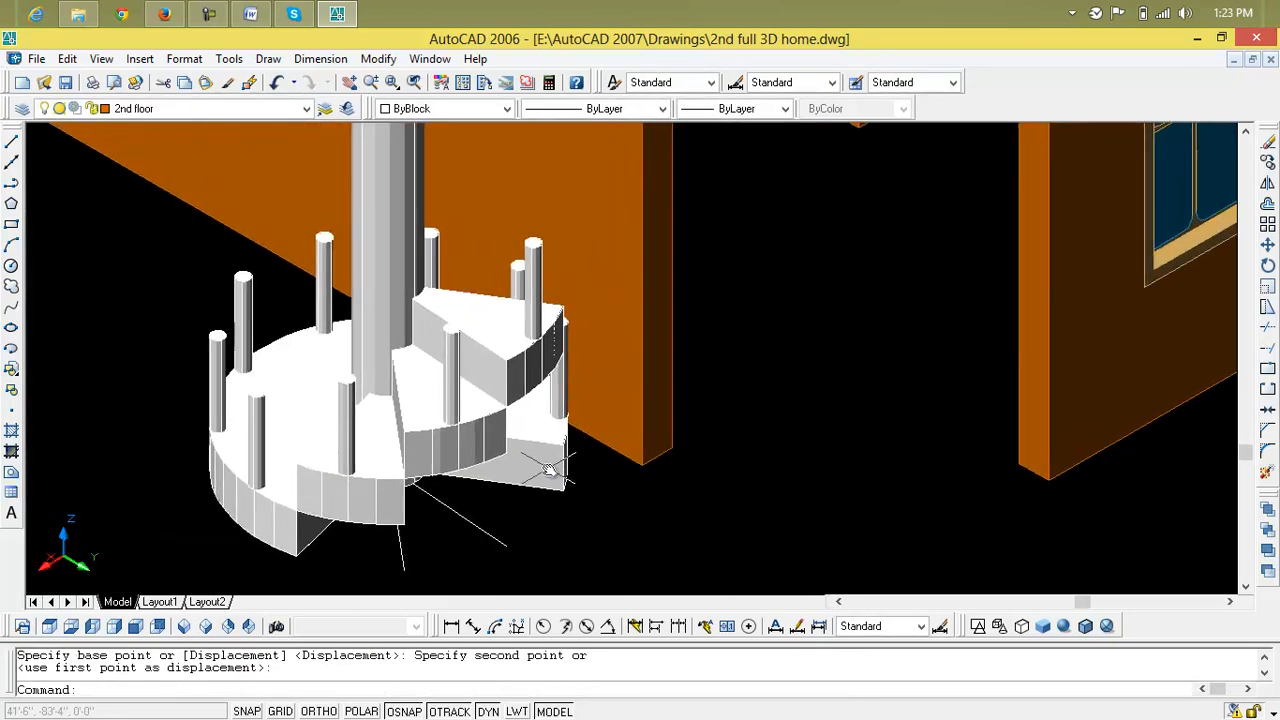
pyautogui.press('Escape')
pyautogui.press('Escape')
pyautogui.write('m')
pyautogui.press('Return')
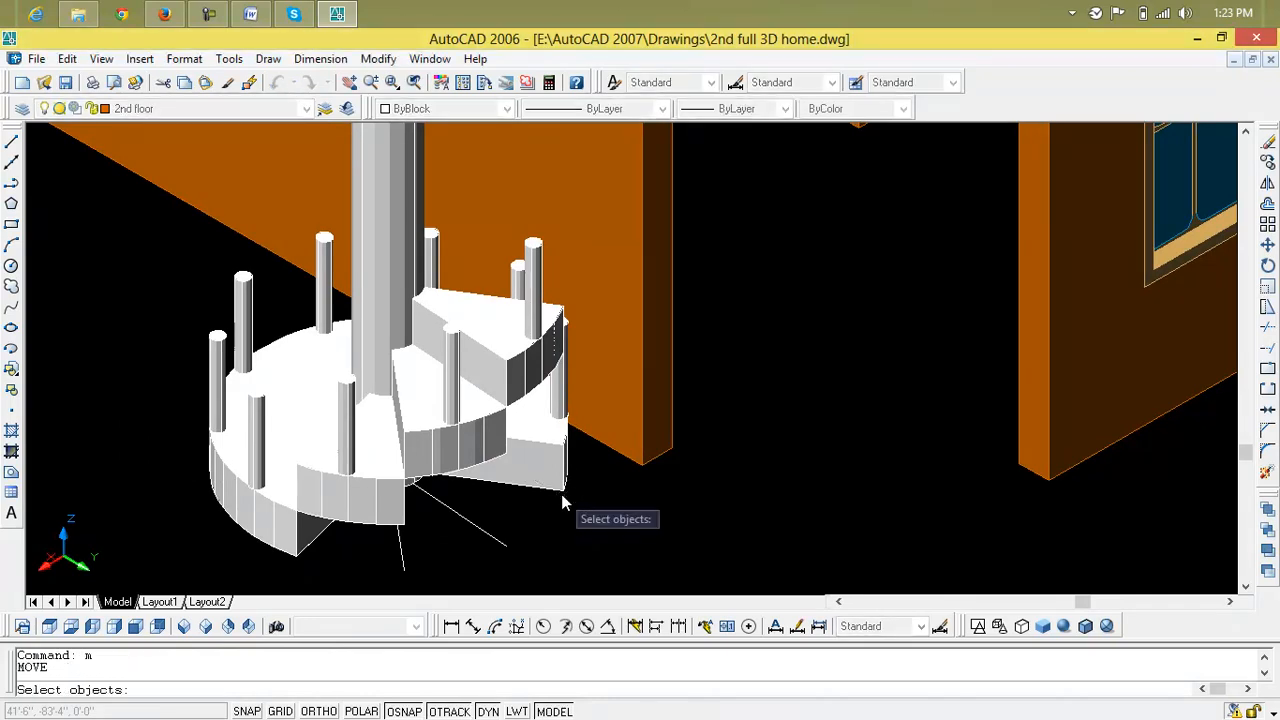
pyautogui.click(563, 493)
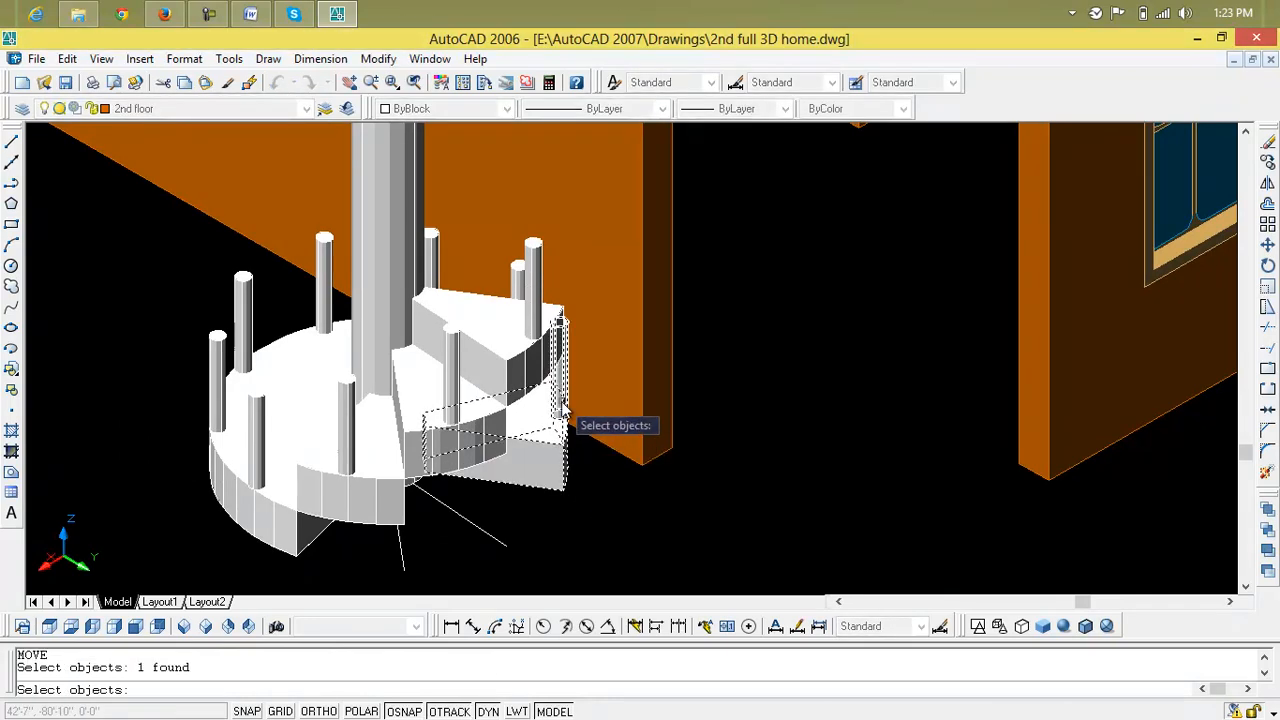
pyautogui.press('Return')
pyautogui.click(567, 490)
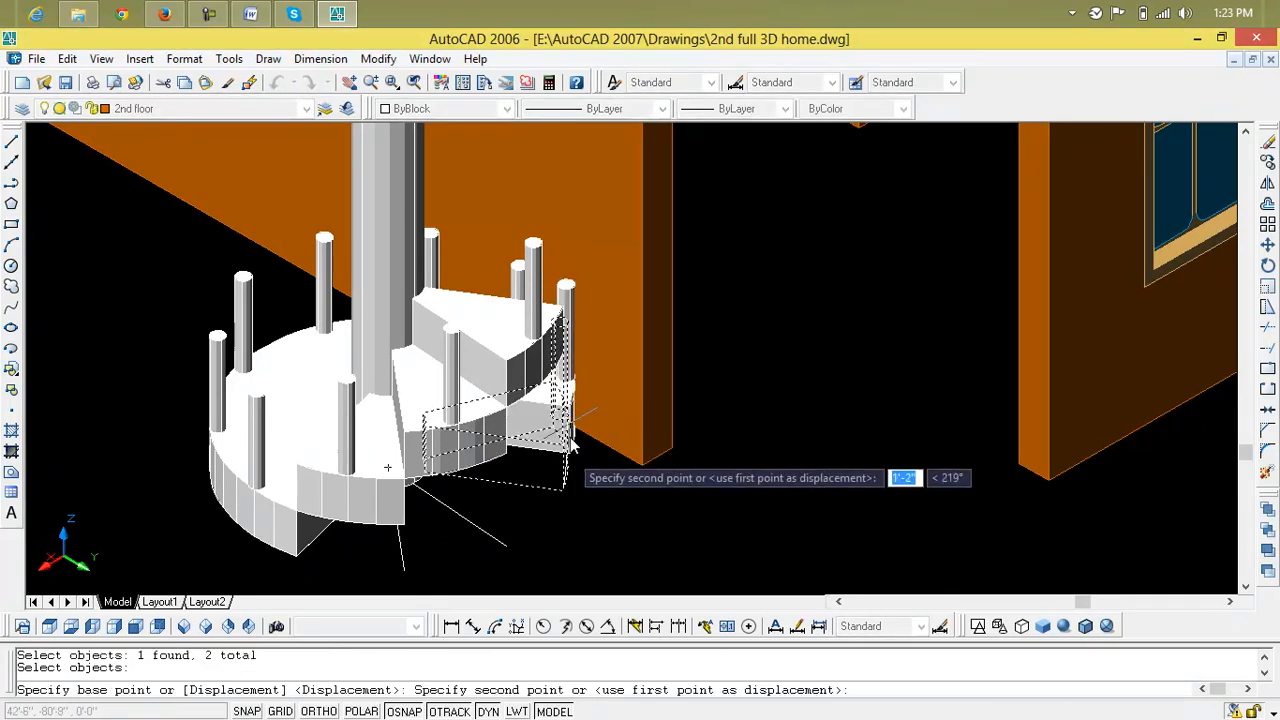
pyautogui.scroll(4, 555, 305)
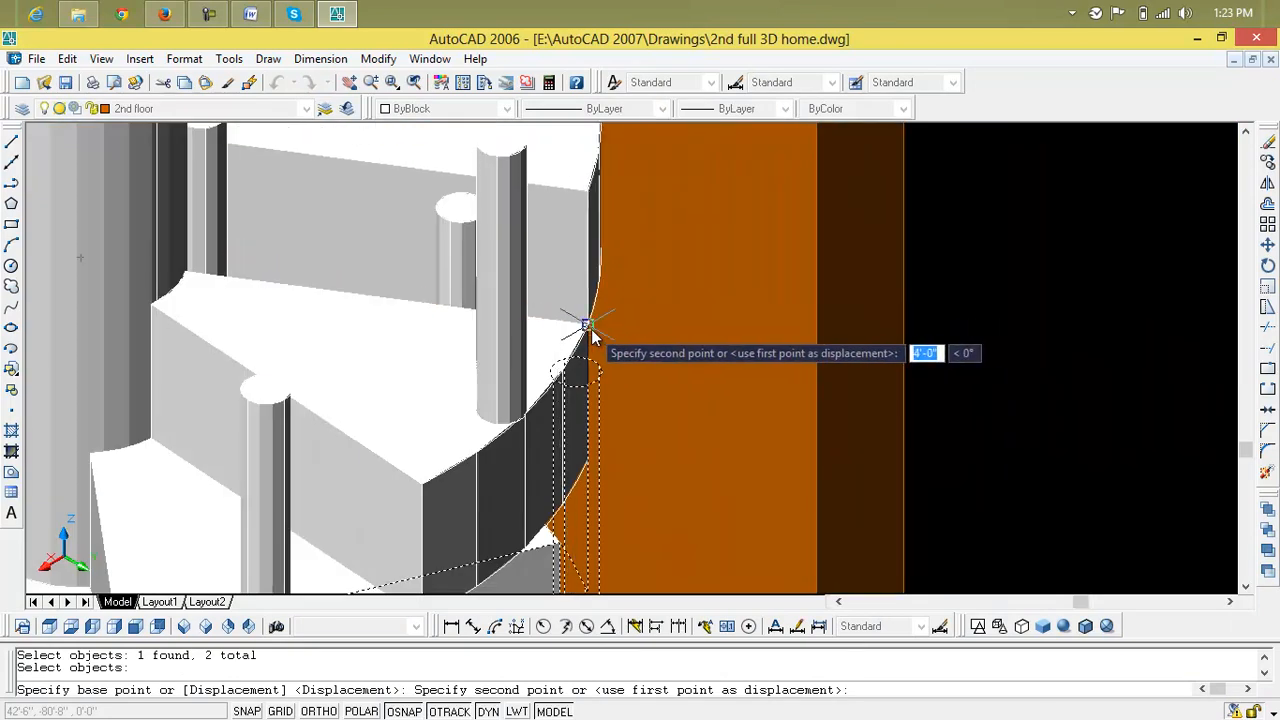
pyautogui.click(592, 338)
# - Look at the partly raised stair from the northwest and northeast, ending in the southeast isometric view close to the fifth wedge
pyautogui.scroll(-2, 605, 472)
pyautogui.moveTo(606, 514); pyautogui.dragTo(577, 234, button='middle')
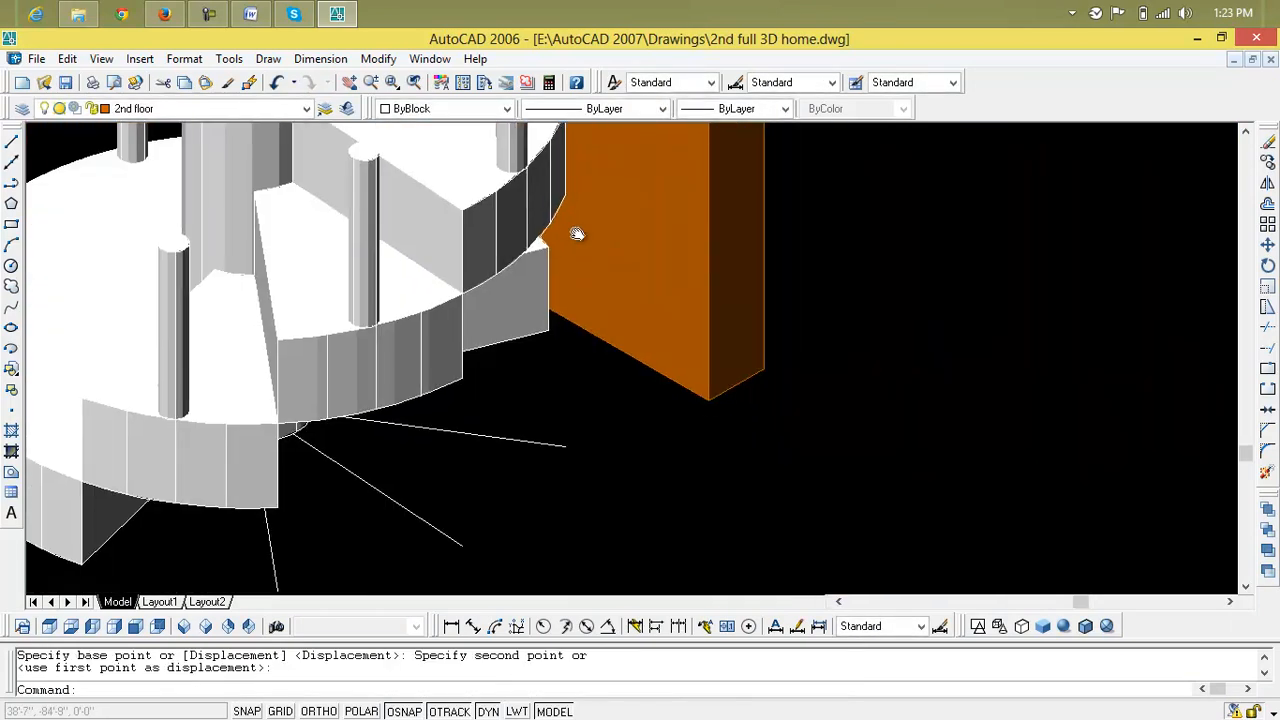
pyautogui.scroll(-4, 563, 283)
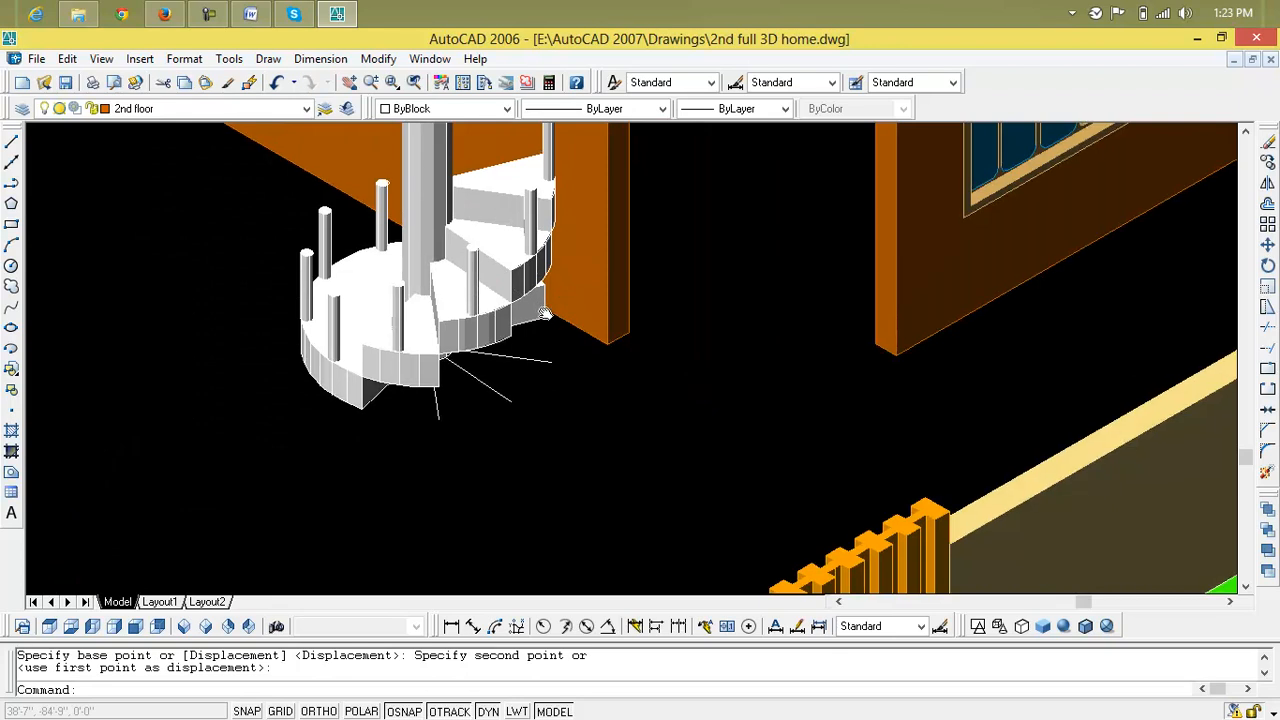
pyautogui.click(249, 626)
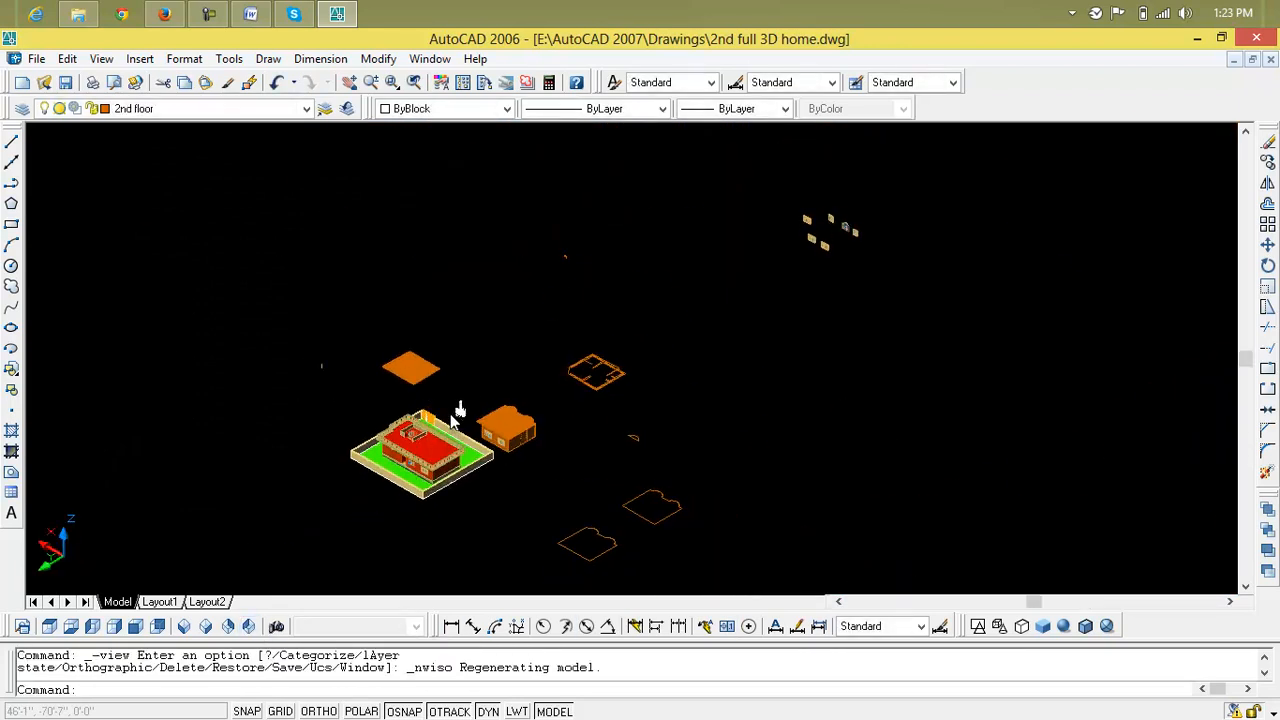
pyautogui.scroll(4, 455, 418)
pyautogui.scroll(3, 507, 432)
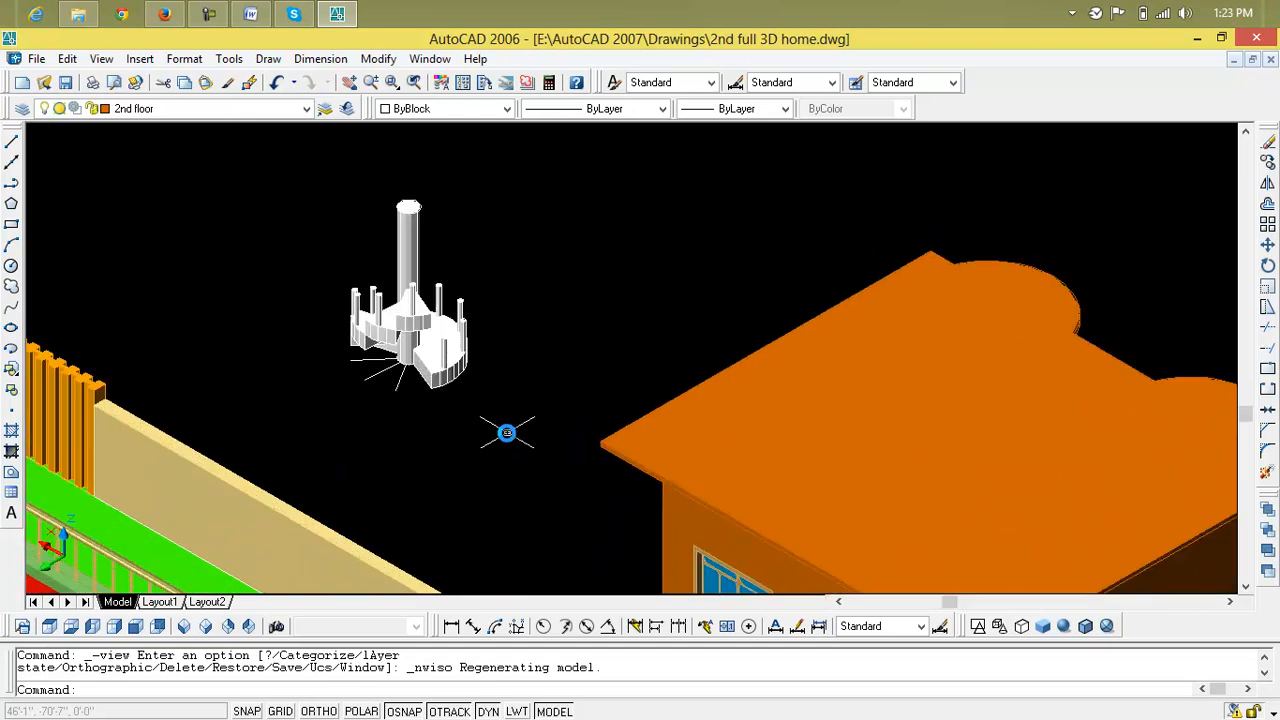
pyautogui.scroll(-5, 507, 432)
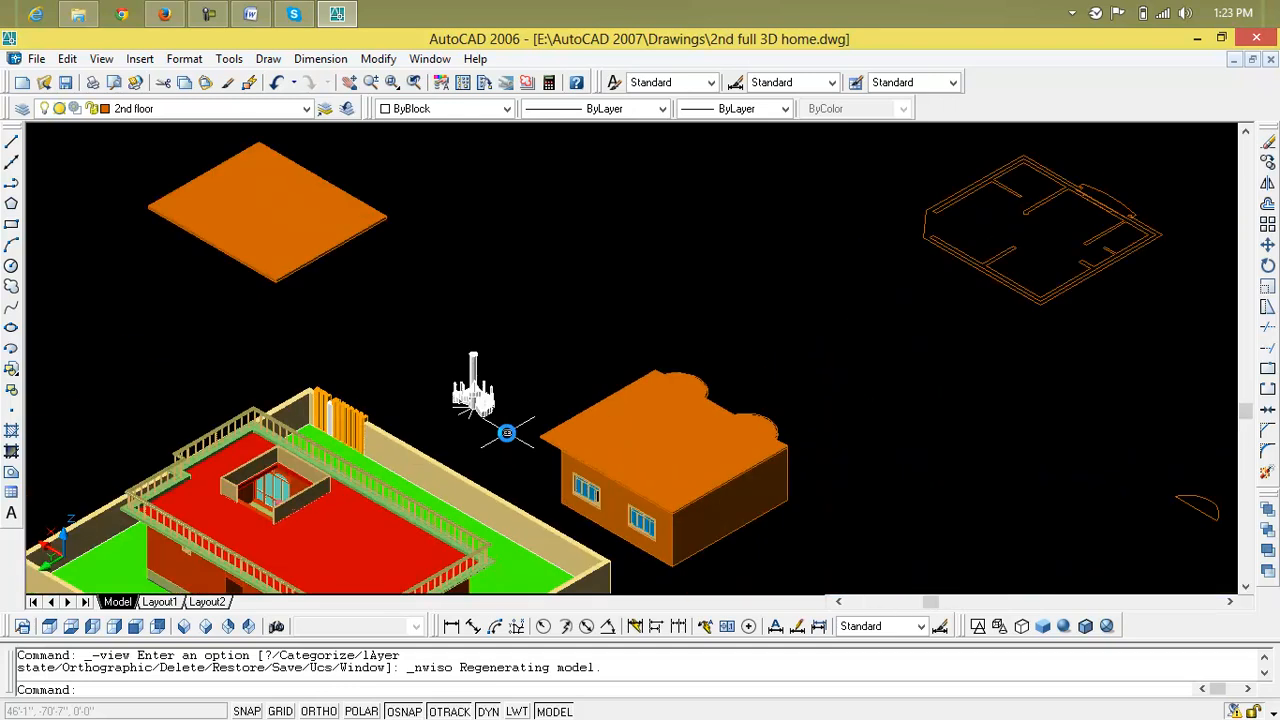
pyautogui.scroll(5, 485, 418)
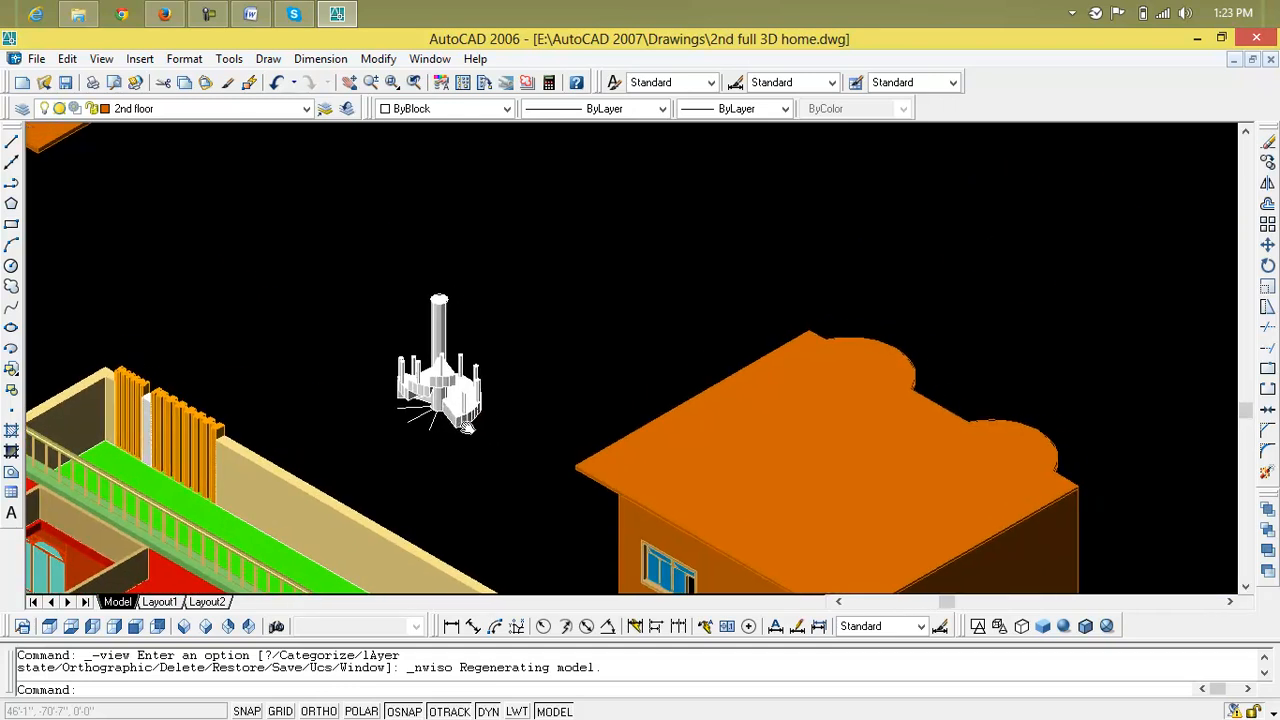
pyautogui.click(250, 635)
pyautogui.click(239, 635)
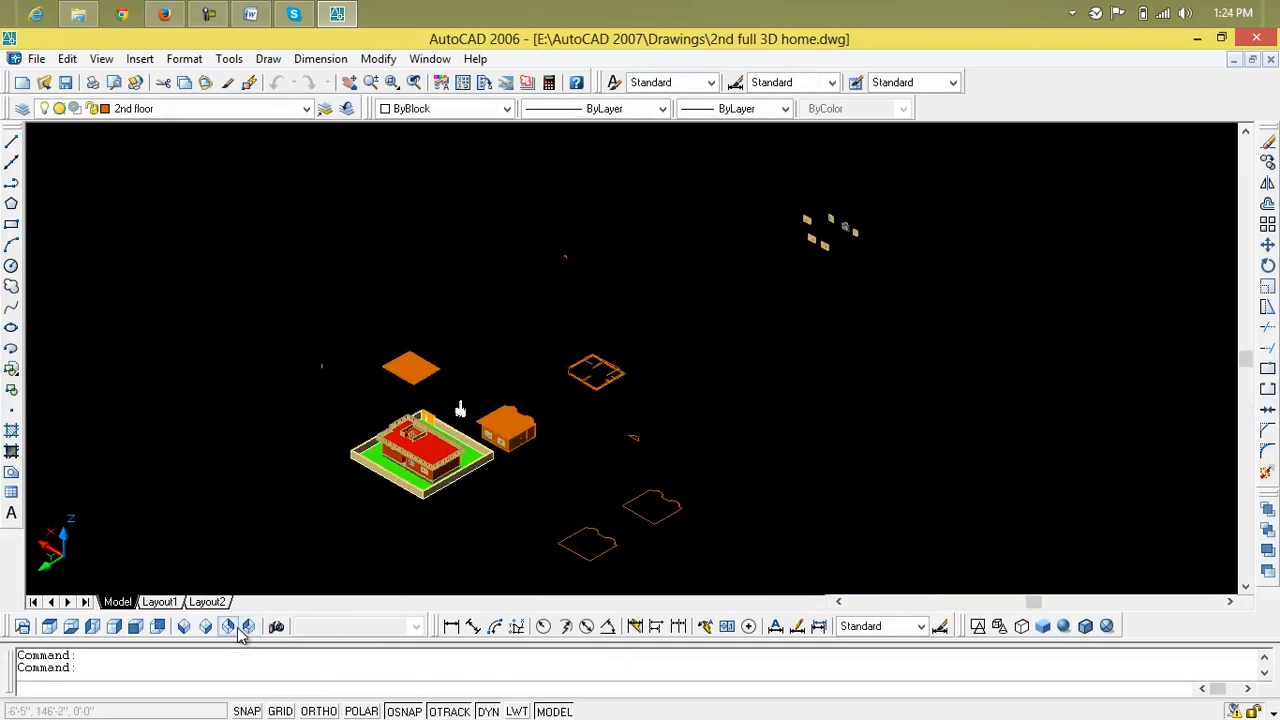
pyautogui.click(230, 630)
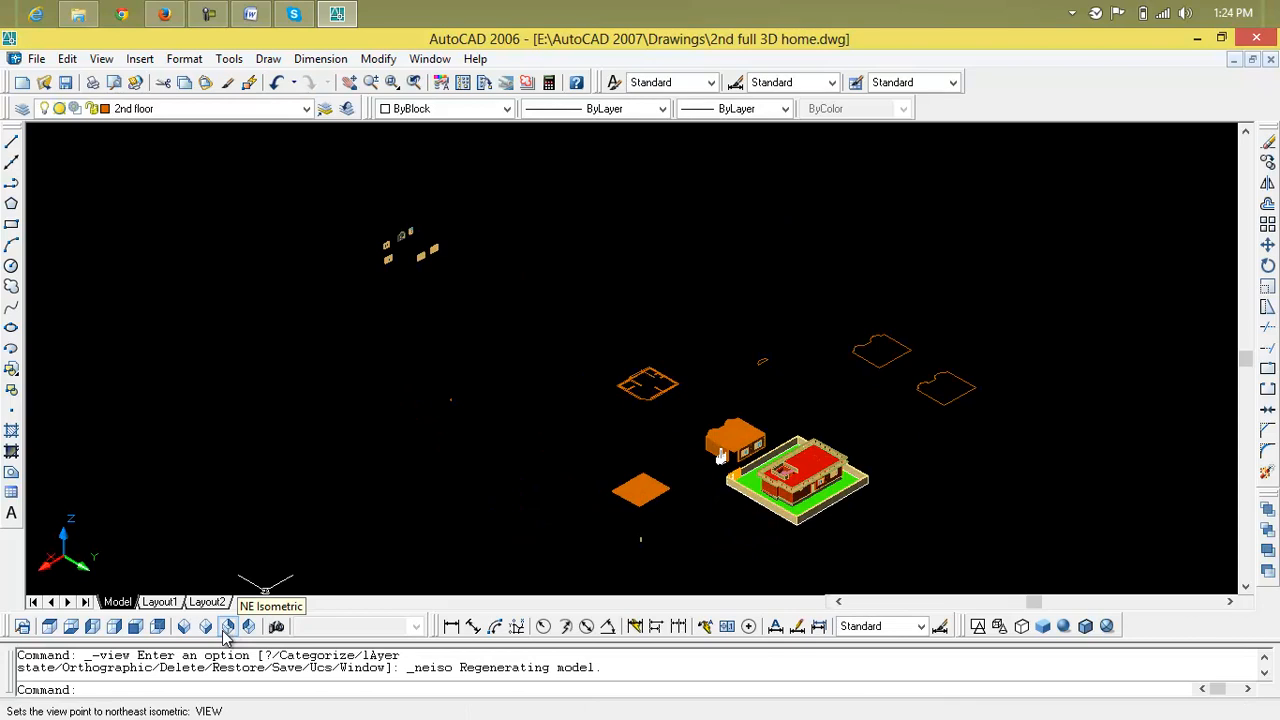
pyautogui.click(206, 627)
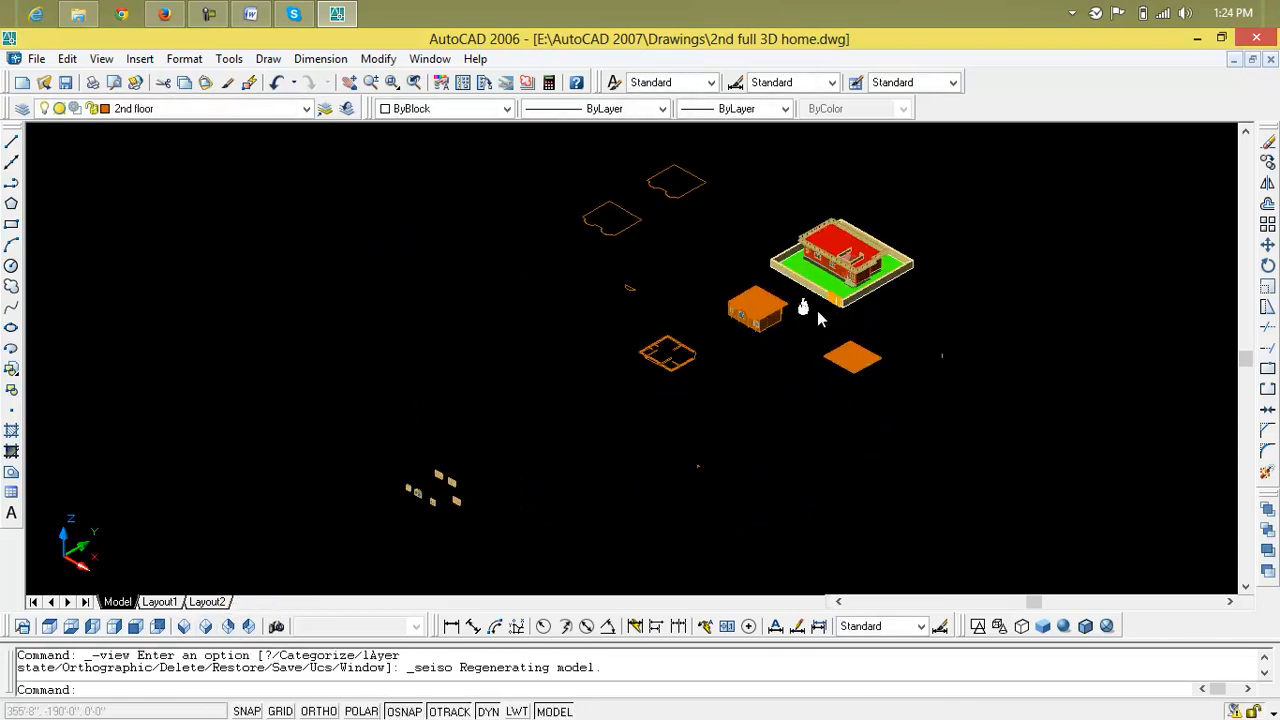
pyautogui.scroll(10, 818, 318)
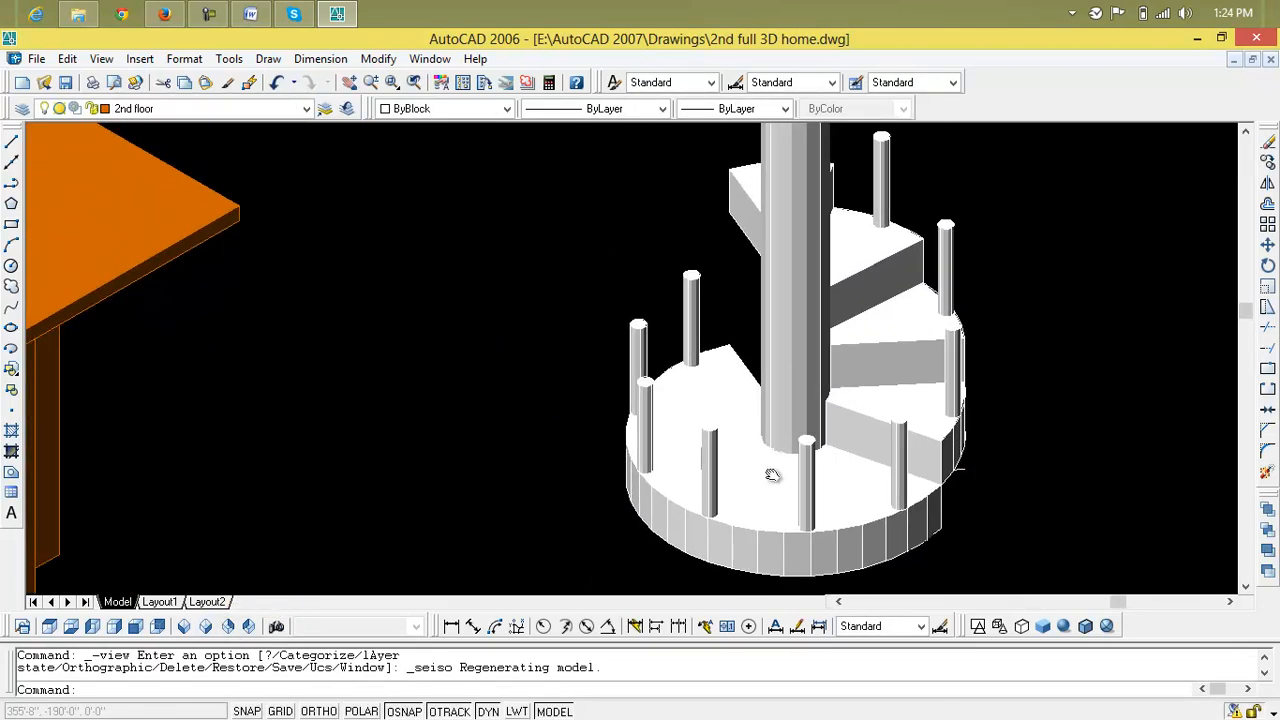
# - Move the fifth wedge and its post upward, placing the wedge's lower outer corner on the fourth raised step's upper outer corner
pyautogui.press('Escape')
pyautogui.press('Escape')
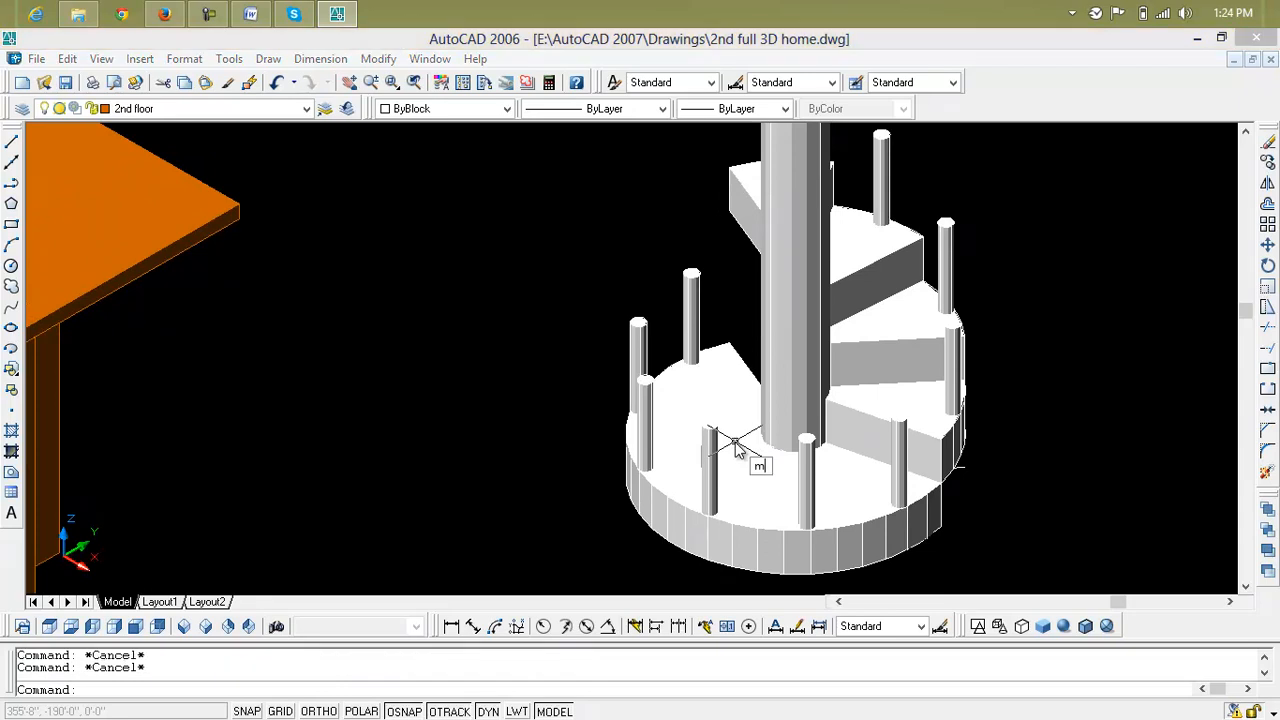
pyautogui.write('m')
pyautogui.press('Return')
pyautogui.click(745, 370)
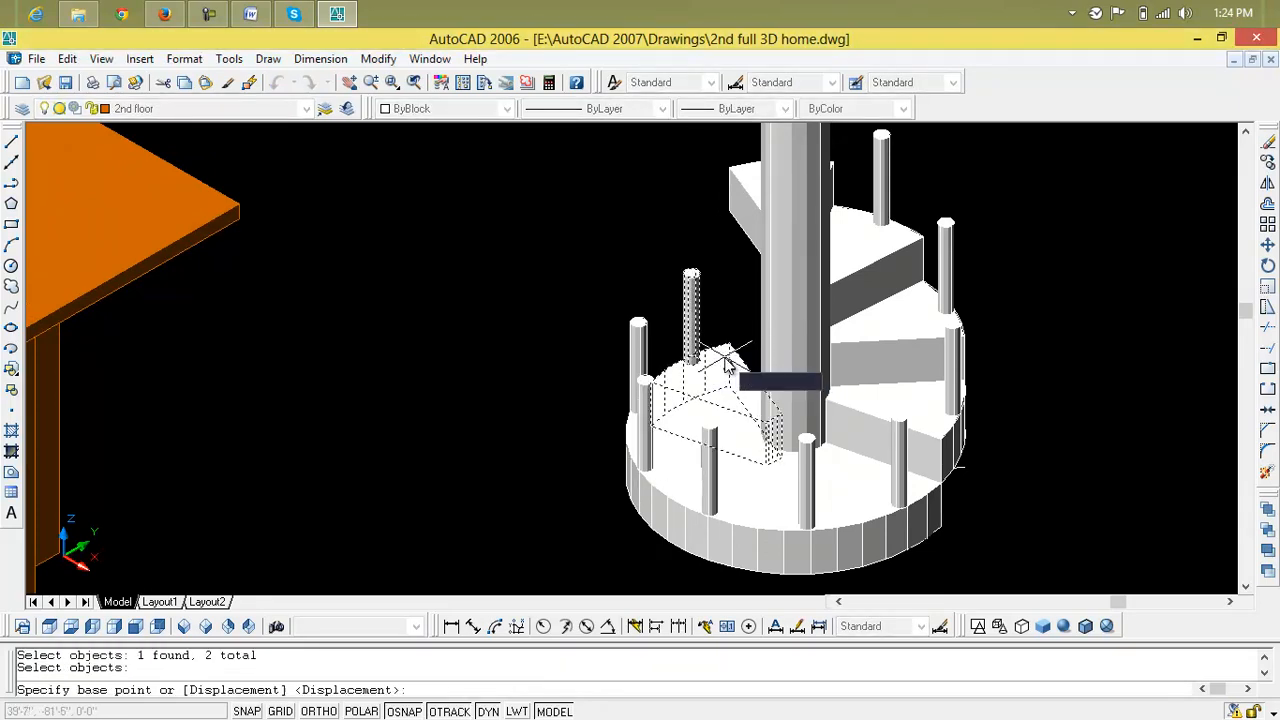
pyautogui.click(729, 350)
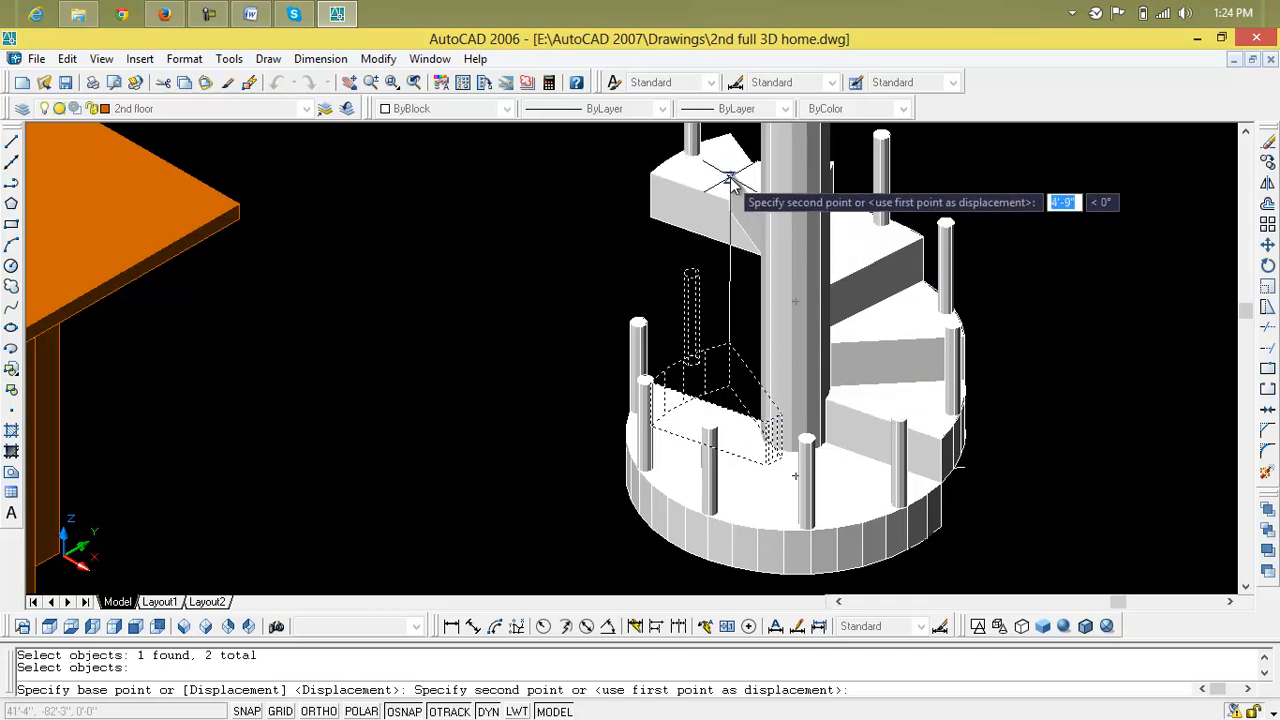
pyautogui.click(733, 176)
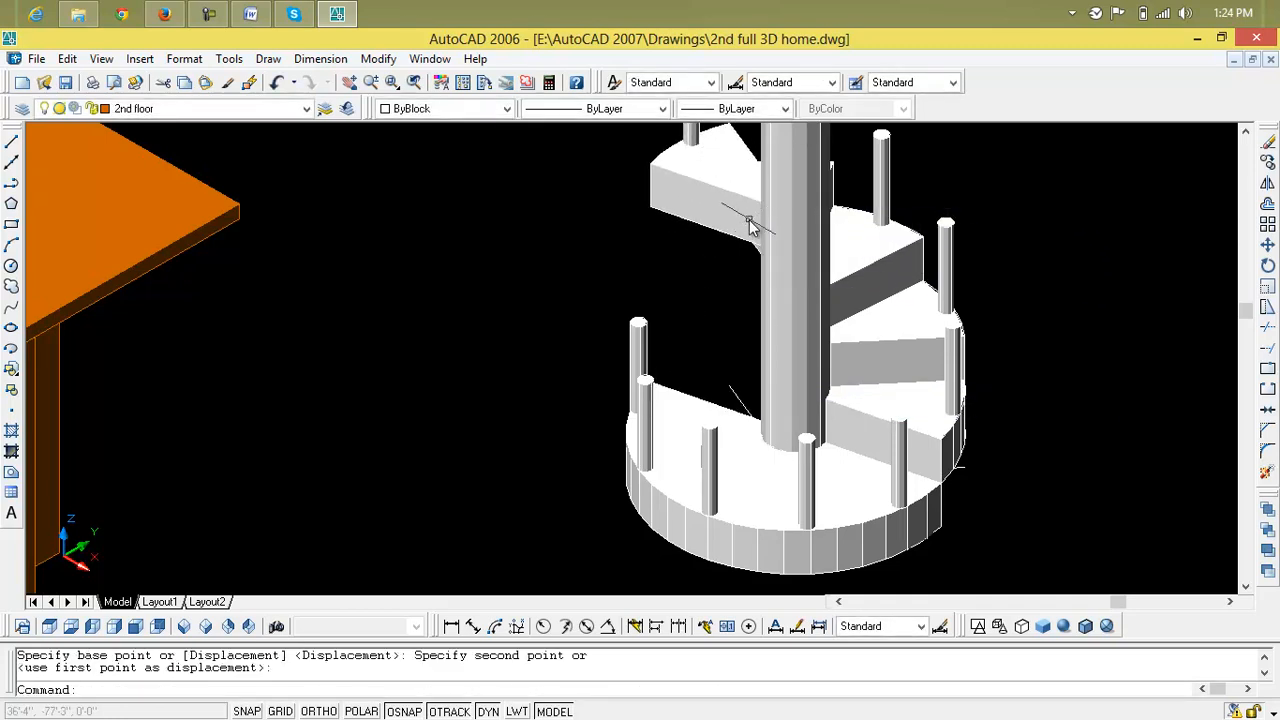
pyautogui.scroll(-5, 752, 226)
pyautogui.scroll(6, 688, 345)
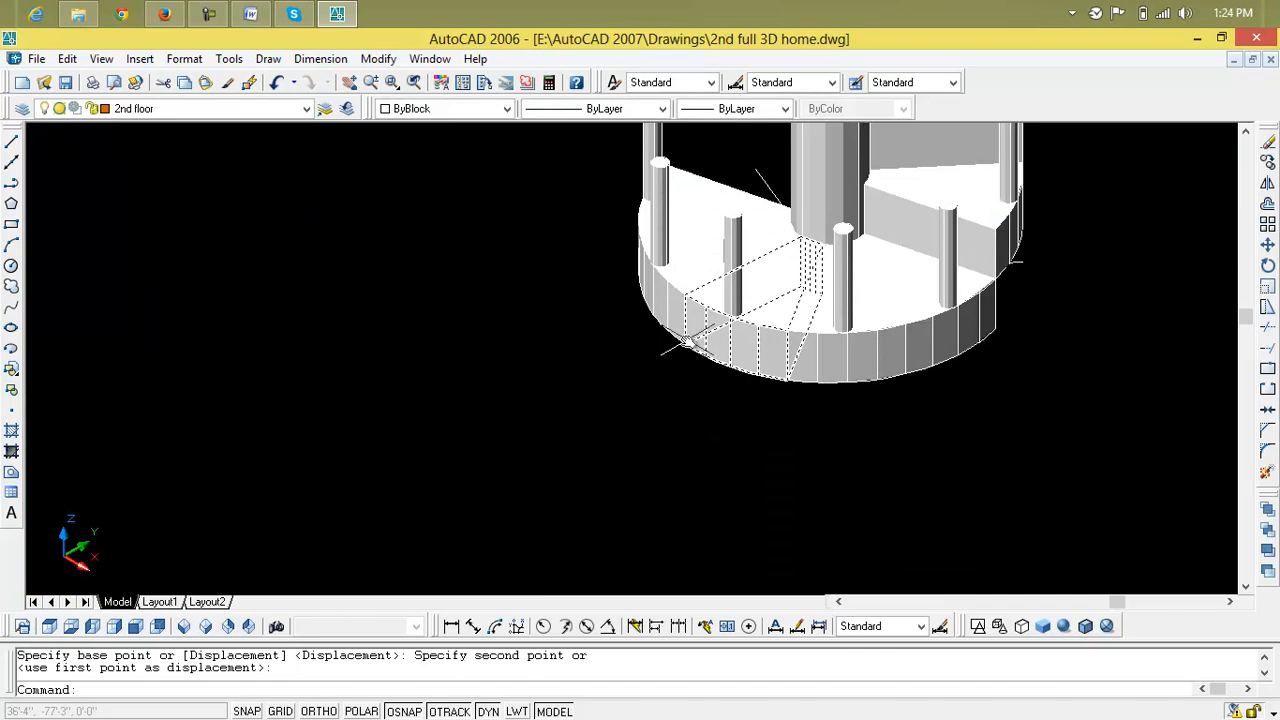
pyautogui.press('Escape')
pyautogui.write('m')
pyautogui.press('Return')
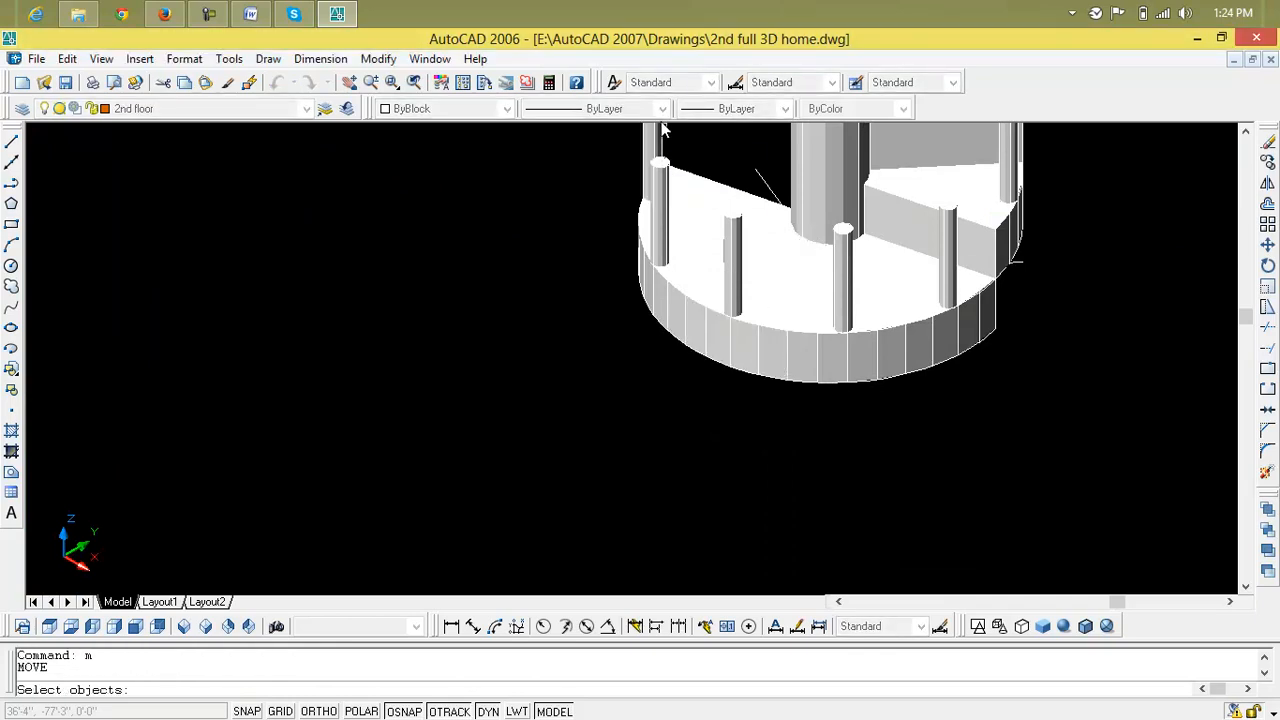
pyautogui.moveTo(664, 170); pyautogui.dragTo(648, 210, button='middle')
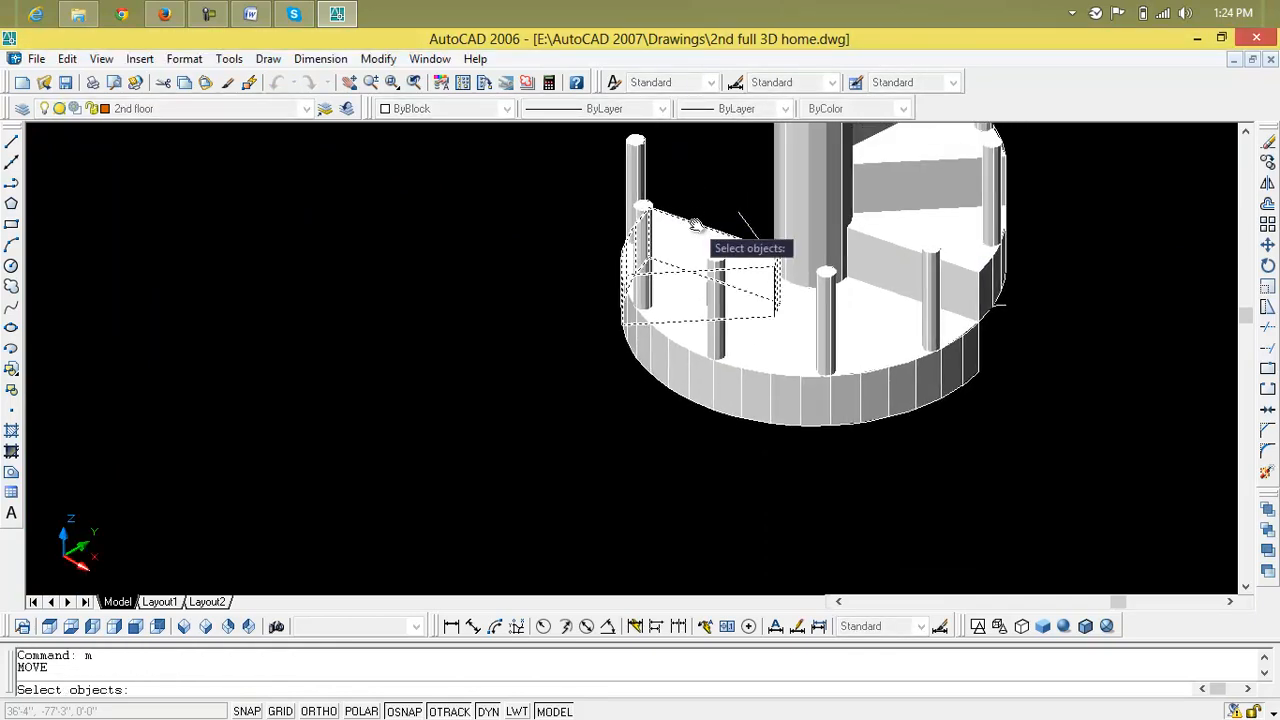
pyautogui.click(695, 222)
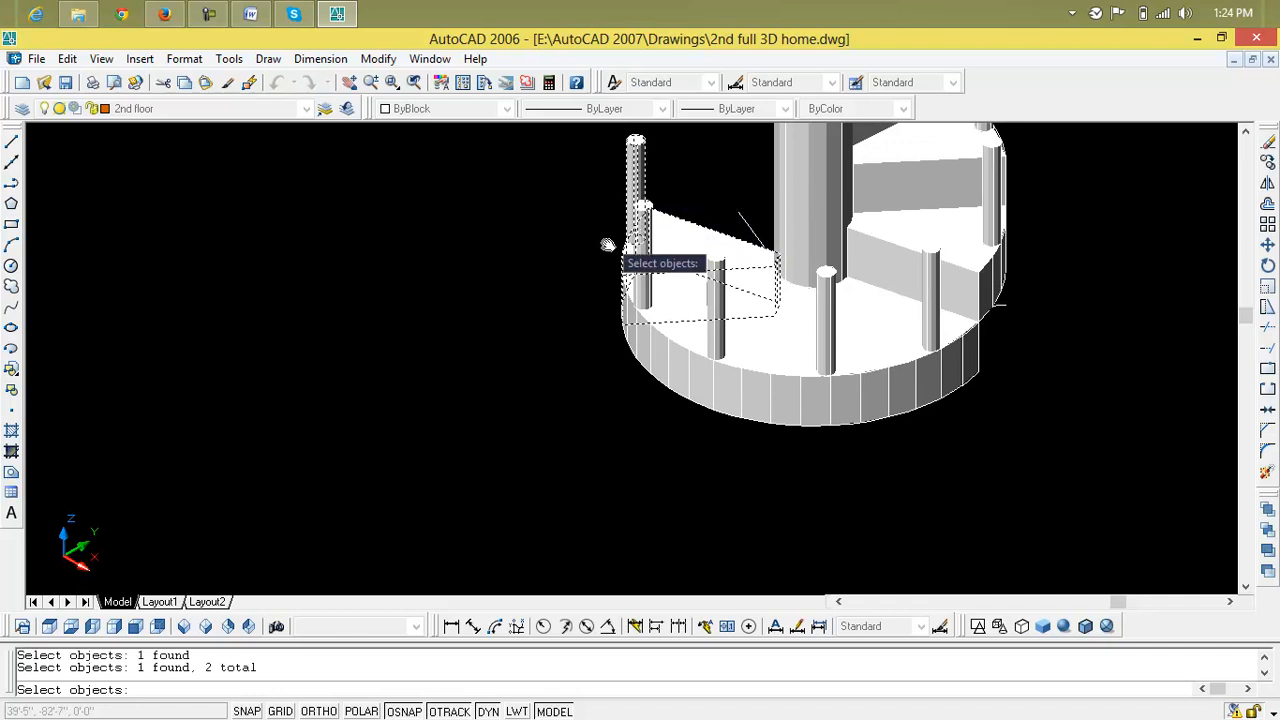
pyautogui.press('Return')
pyautogui.scroll(-4, 605, 320)
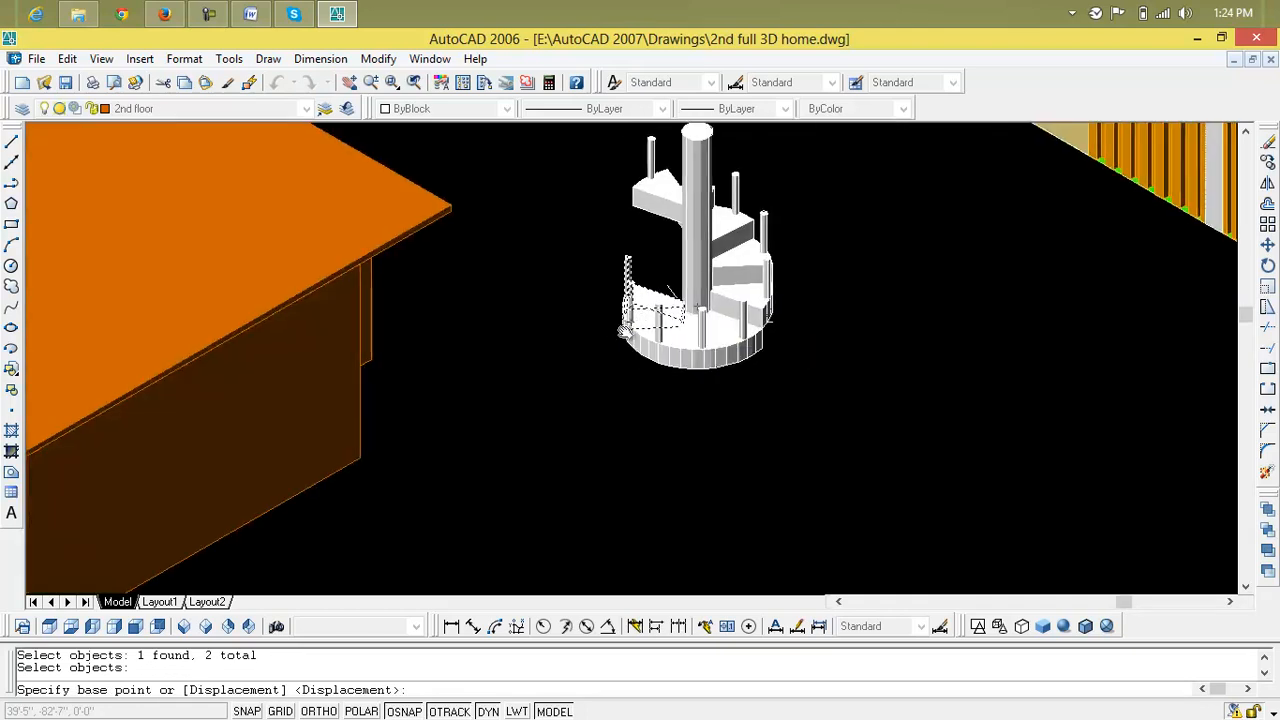
# - Move the sixth wedge and its post upward, placing the wedge's lower outer corner on the fifth raised step's upper outer corner
pyautogui.scroll(4, 605, 330)
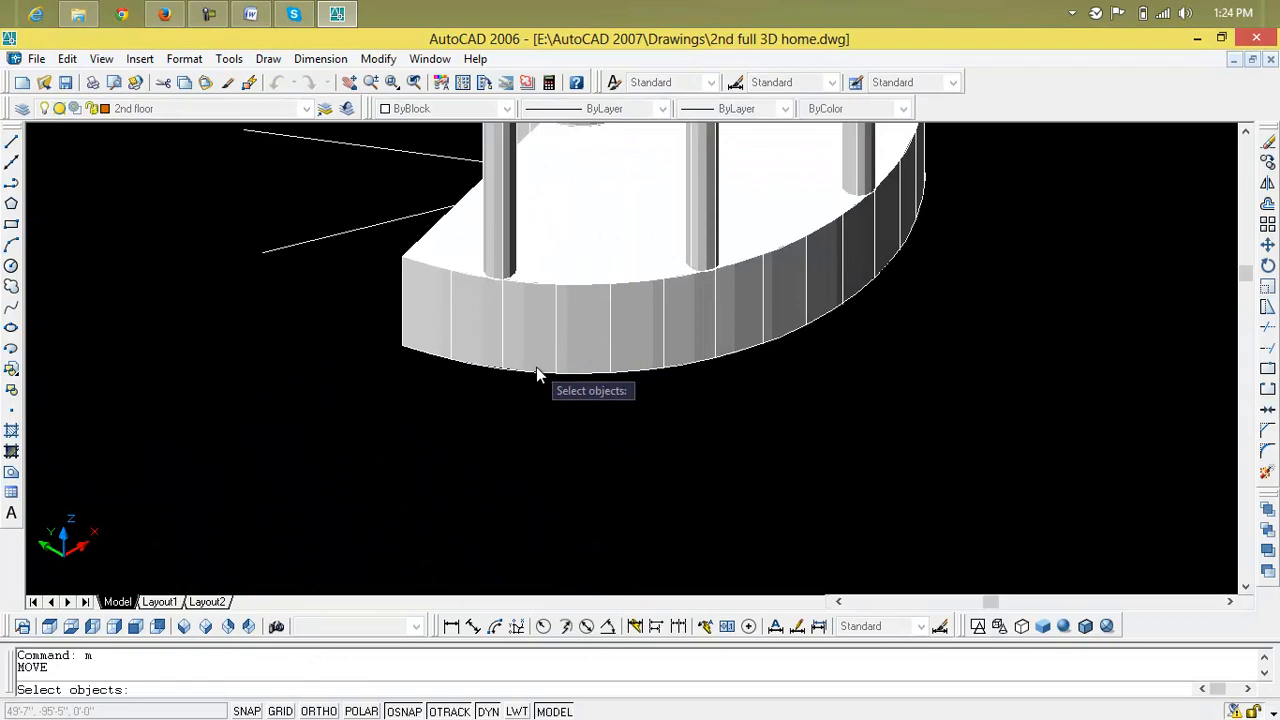
pyautogui.click(508, 240)
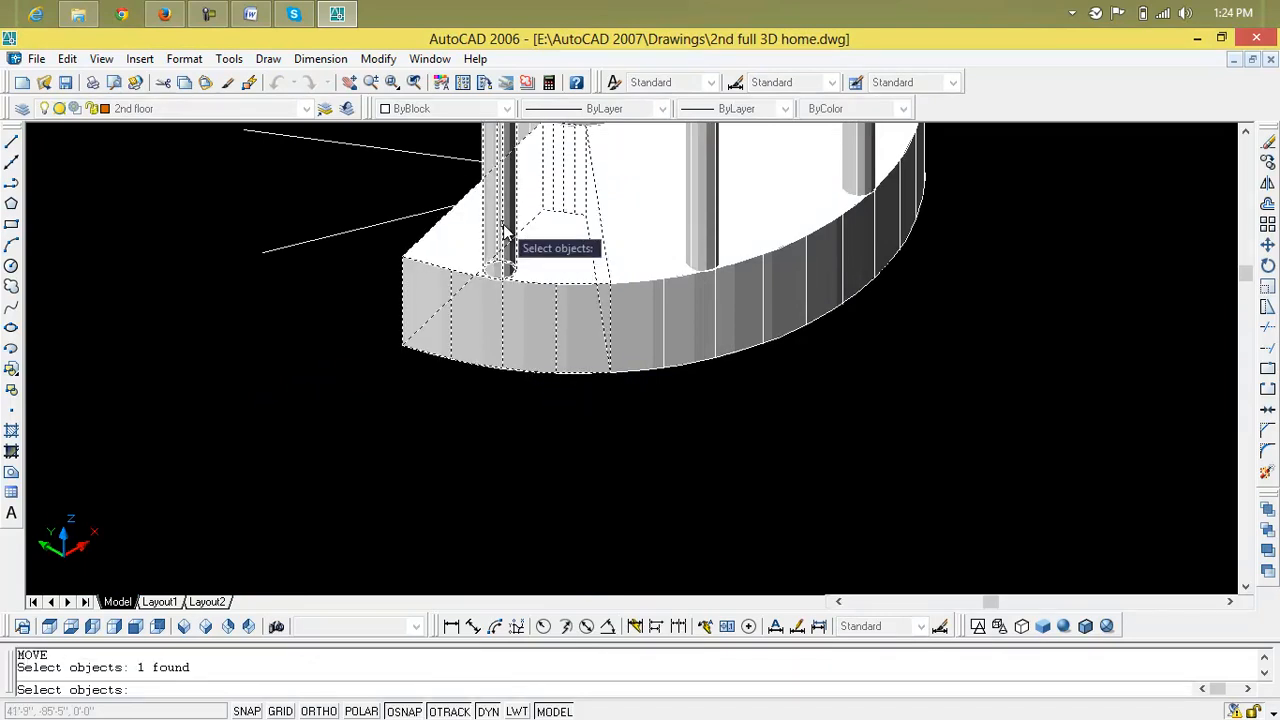
pyautogui.press('Return')
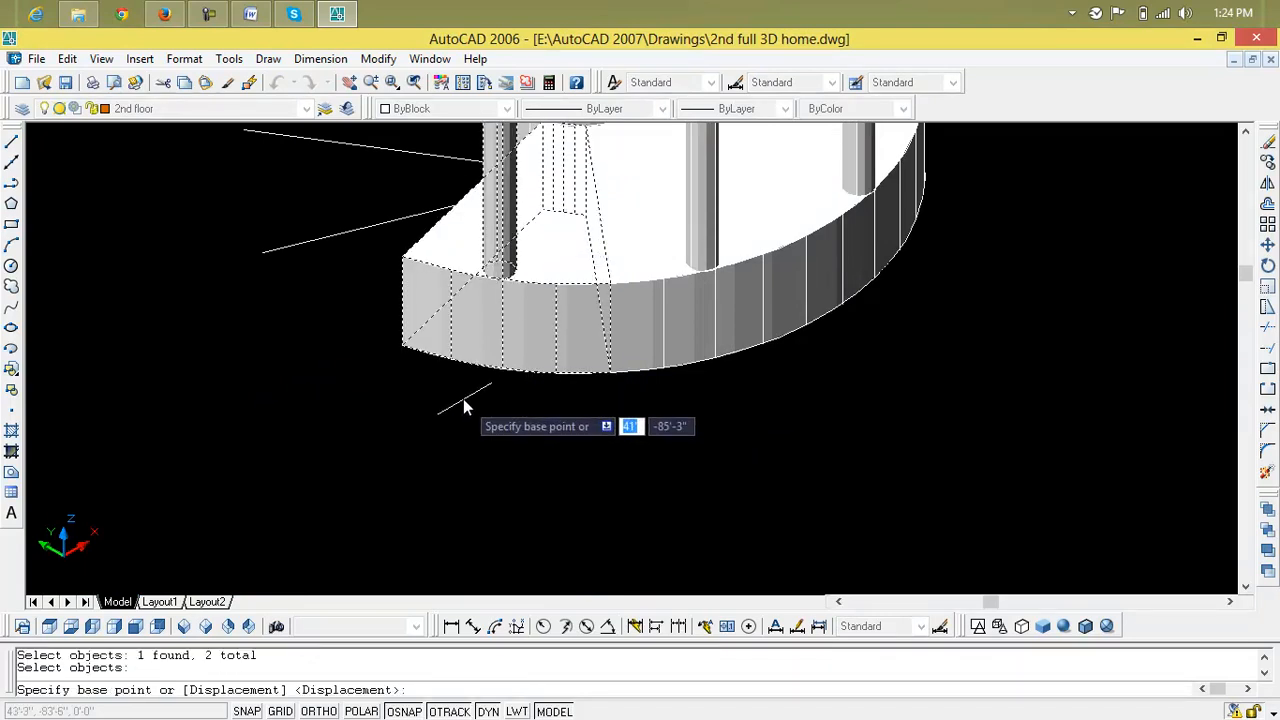
pyautogui.click(405, 348)
pyautogui.scroll(-4, 410, 350)
pyautogui.scroll(4, 410, 350)
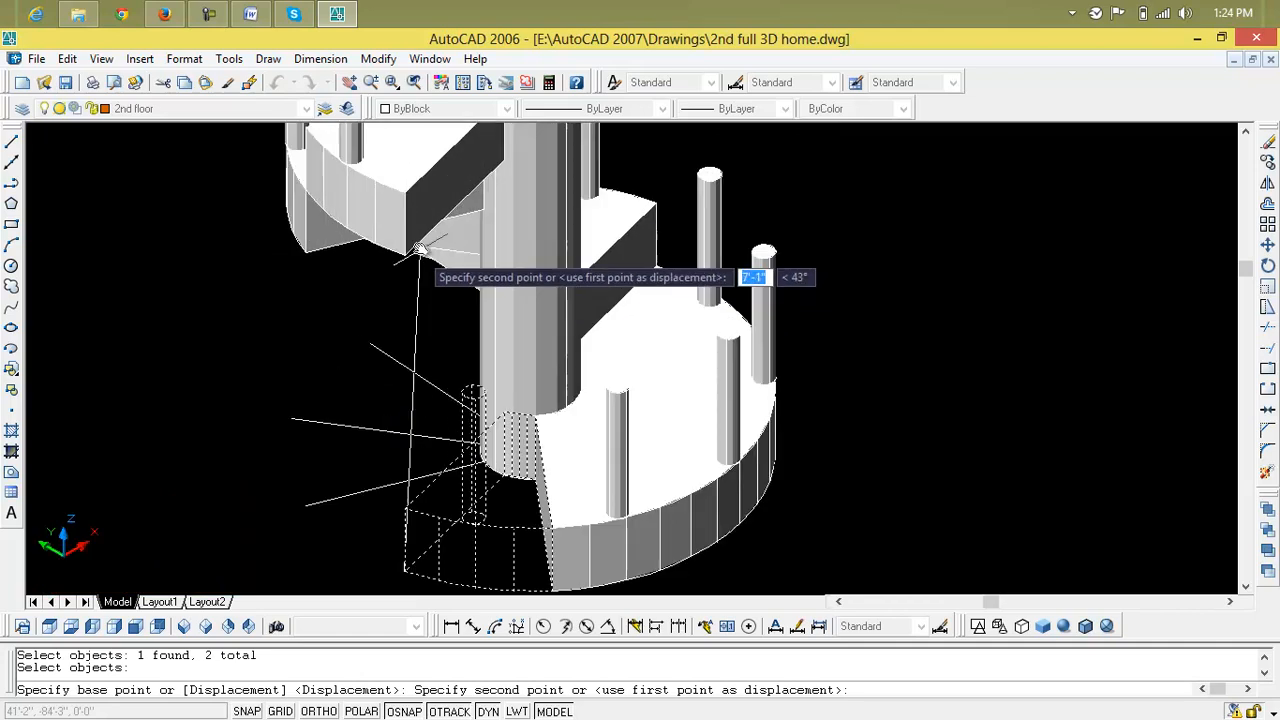
pyautogui.click(405, 193)
# - Move the seventh wedge and its post upward, placing the wedge's lower outer corner on the sixth raised step's upper outer corner
pyautogui.scroll(-5, 425, 370)
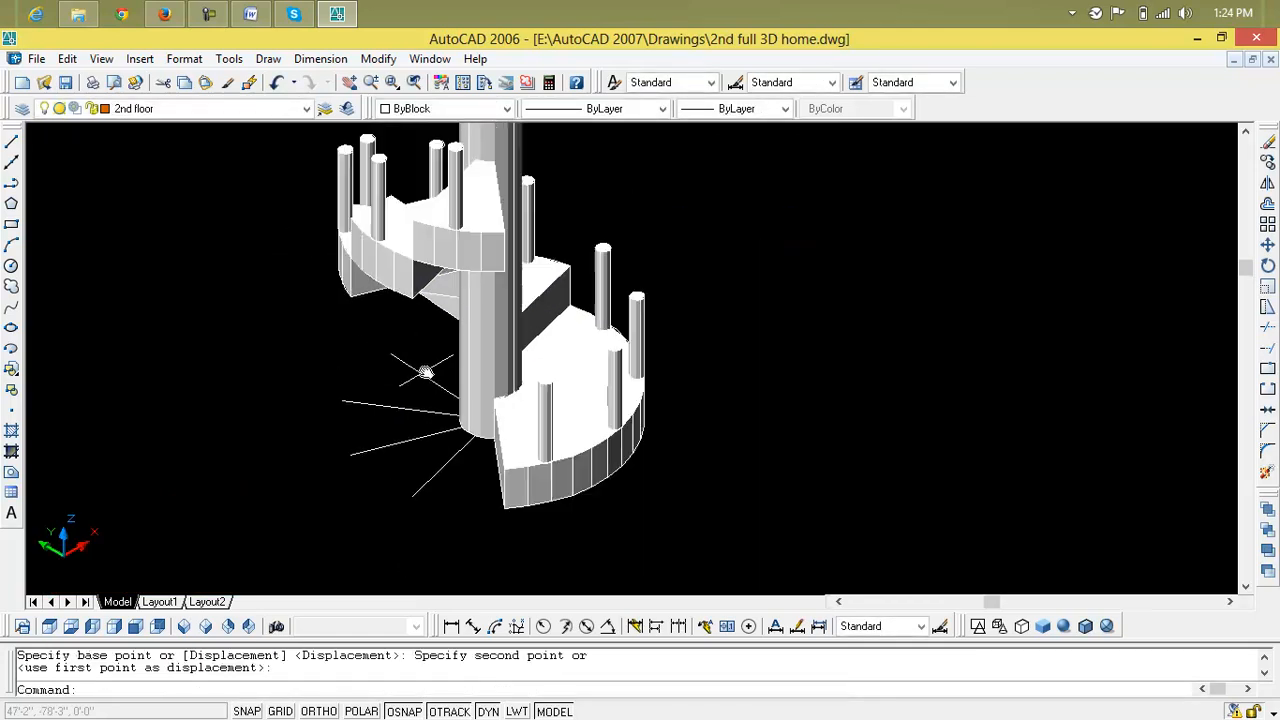
pyautogui.scroll(2, 455, 388)
pyautogui.press('Escape')
pyautogui.press('Escape')
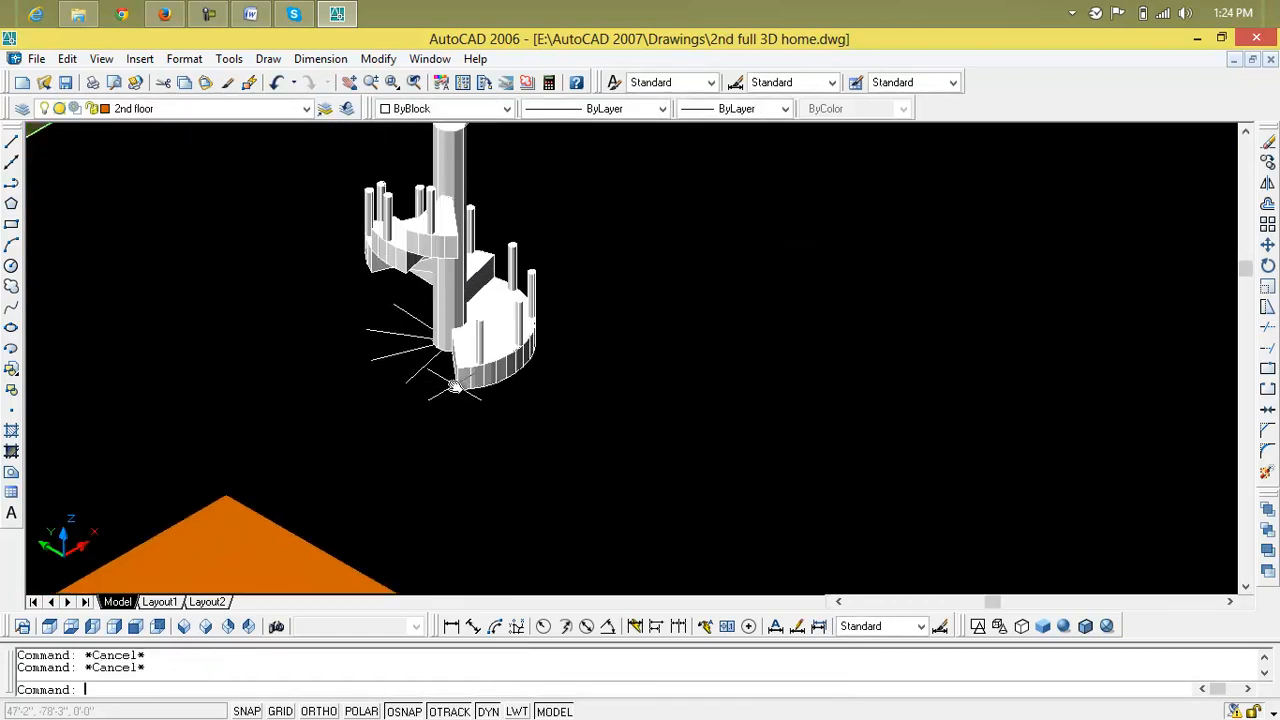
pyautogui.write('m')
pyautogui.press('Return')
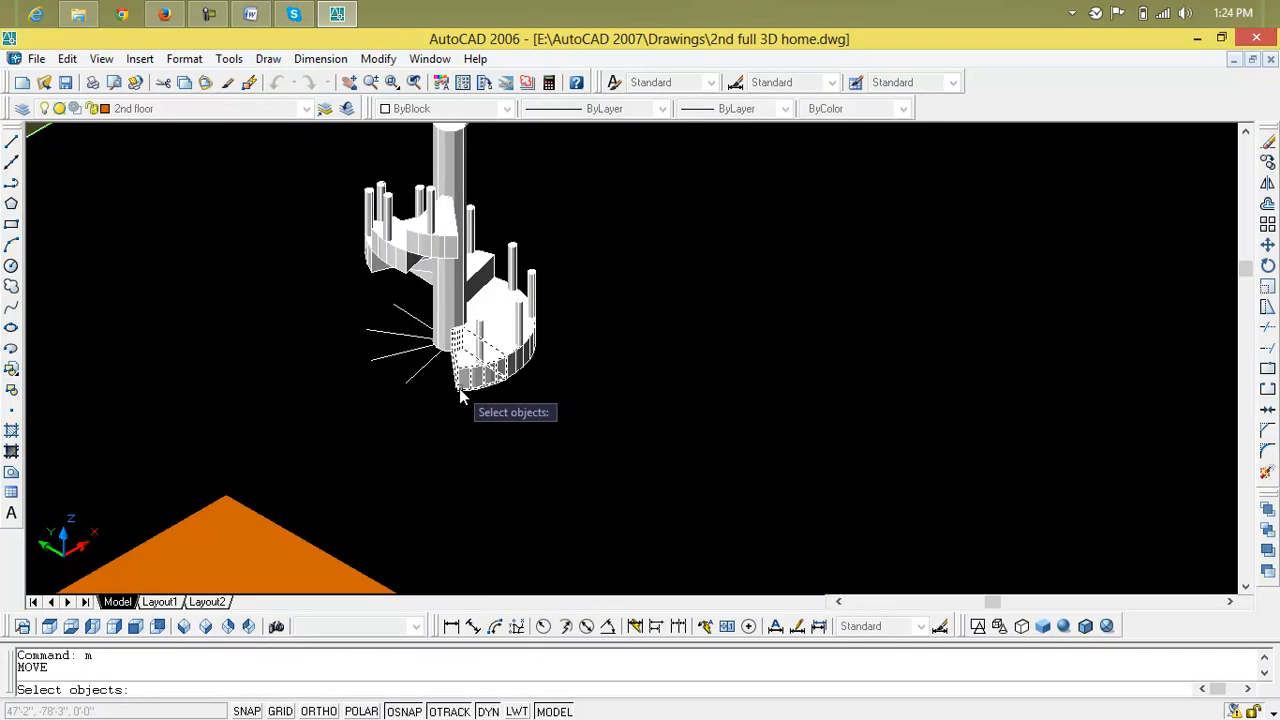
pyautogui.click(466, 385)
pyautogui.scroll(3, 486, 366)
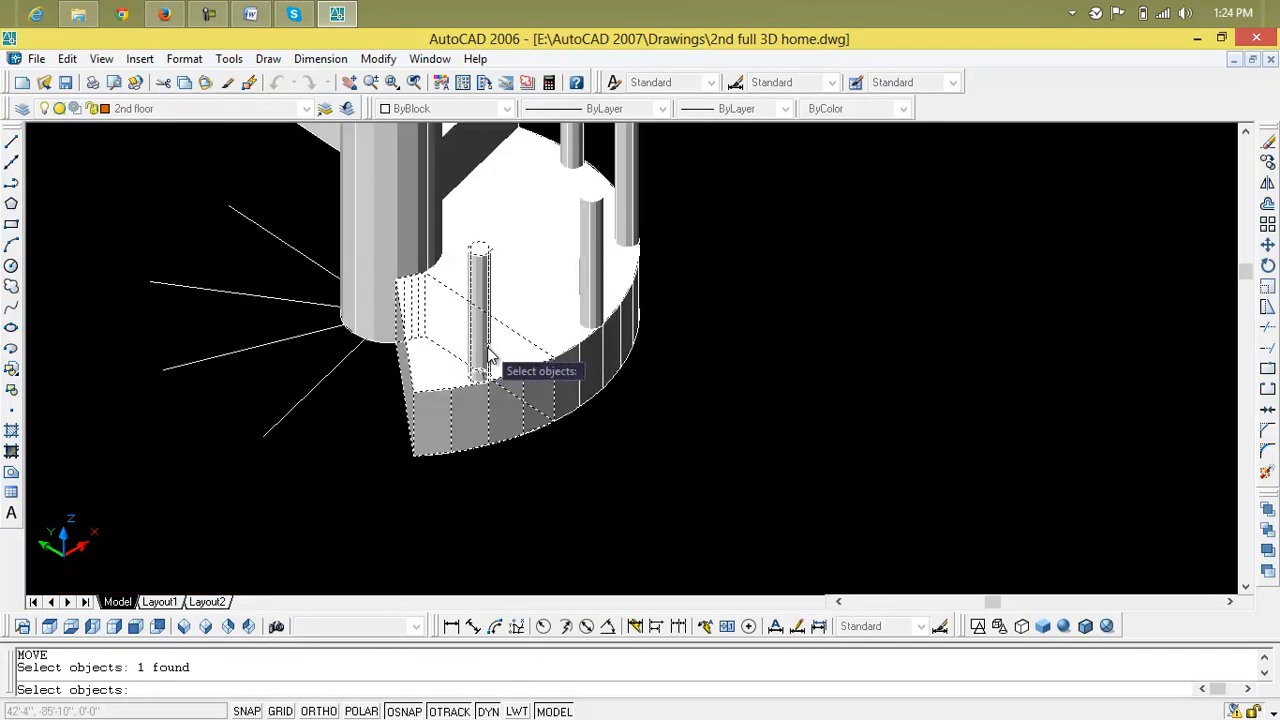
pyautogui.press('Return')
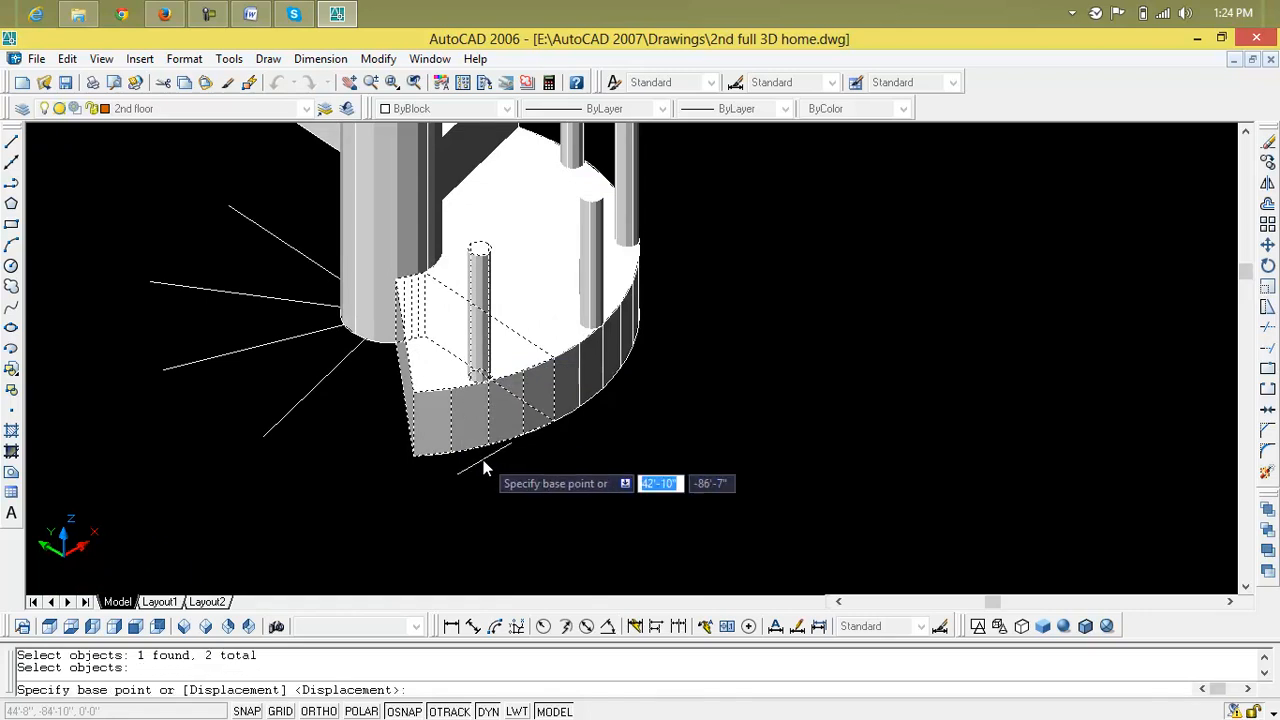
pyautogui.click(413, 455)
pyautogui.scroll(-5, 430, 380)
pyautogui.scroll(8, 428, 350)
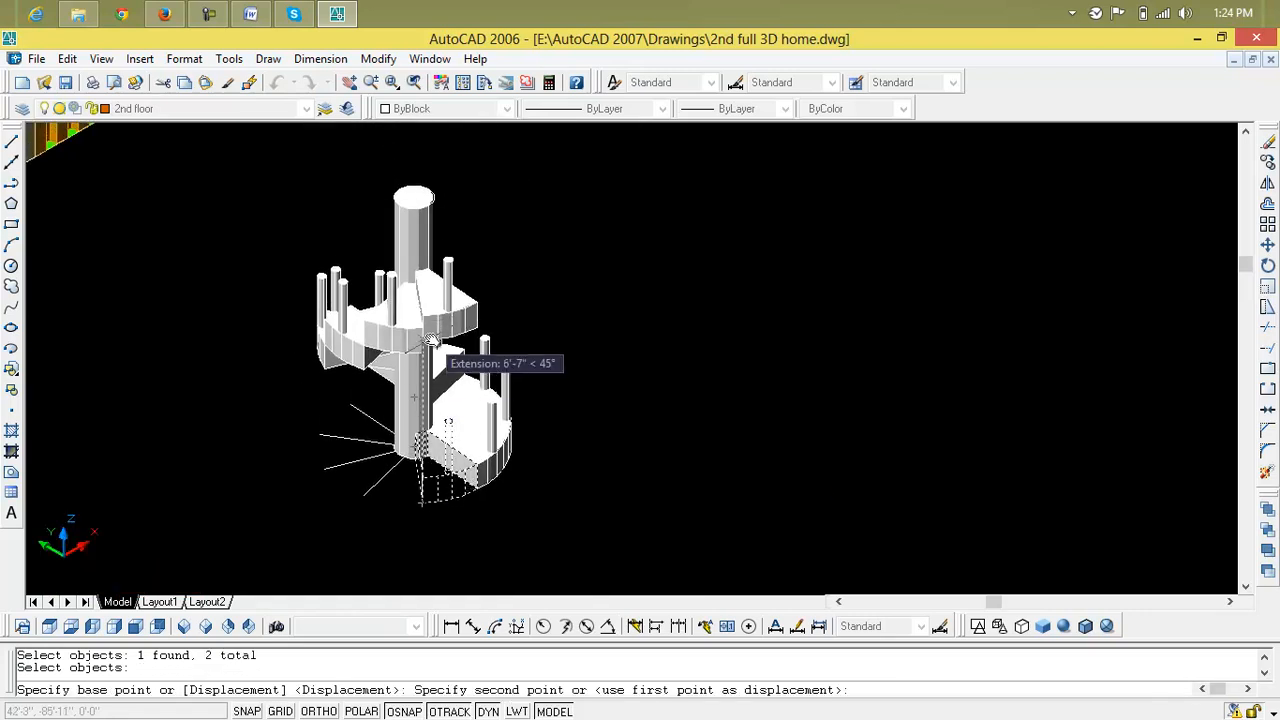
pyautogui.click(409, 345)
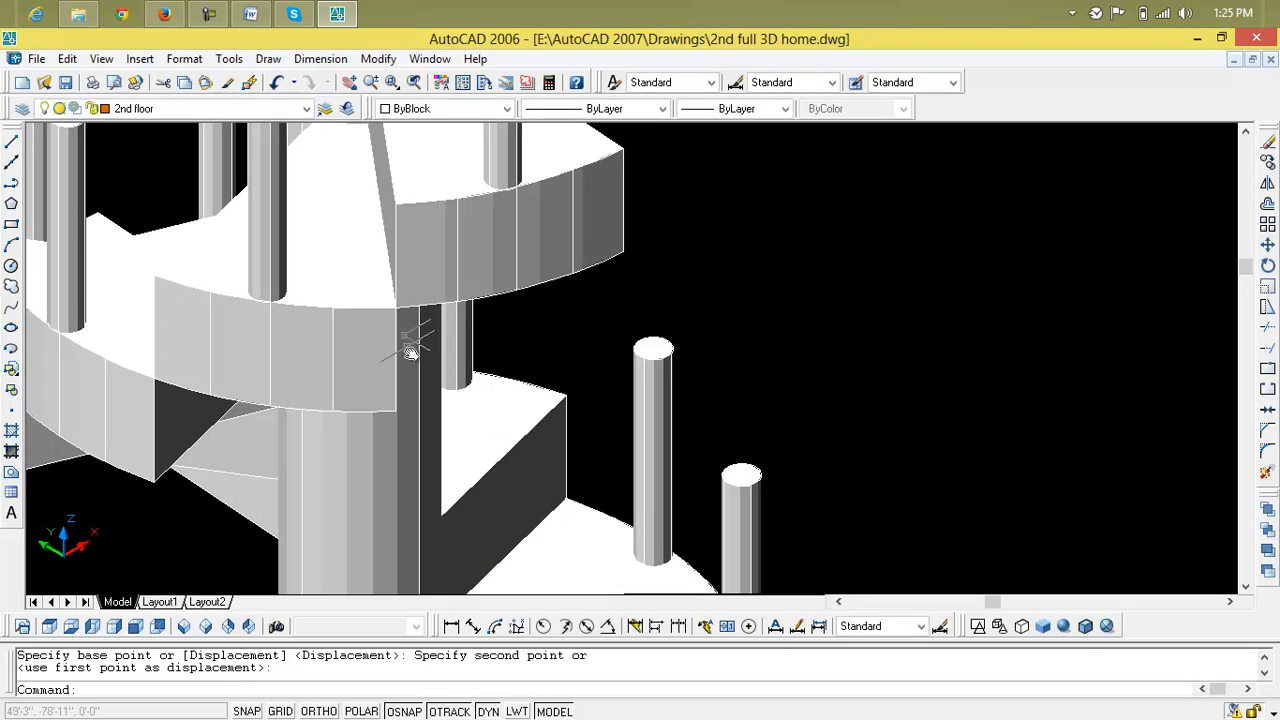
# - Move the eighth wedge and its post upward, placing the wedge's lower outer corner on the seventh raised step's upper outer corner
pyautogui.scroll(-5, 430, 378)
pyautogui.moveTo(430, 378); pyautogui.dragTo(395, 363, button='middle')
pyautogui.press('Escape')
pyautogui.press('Escape')
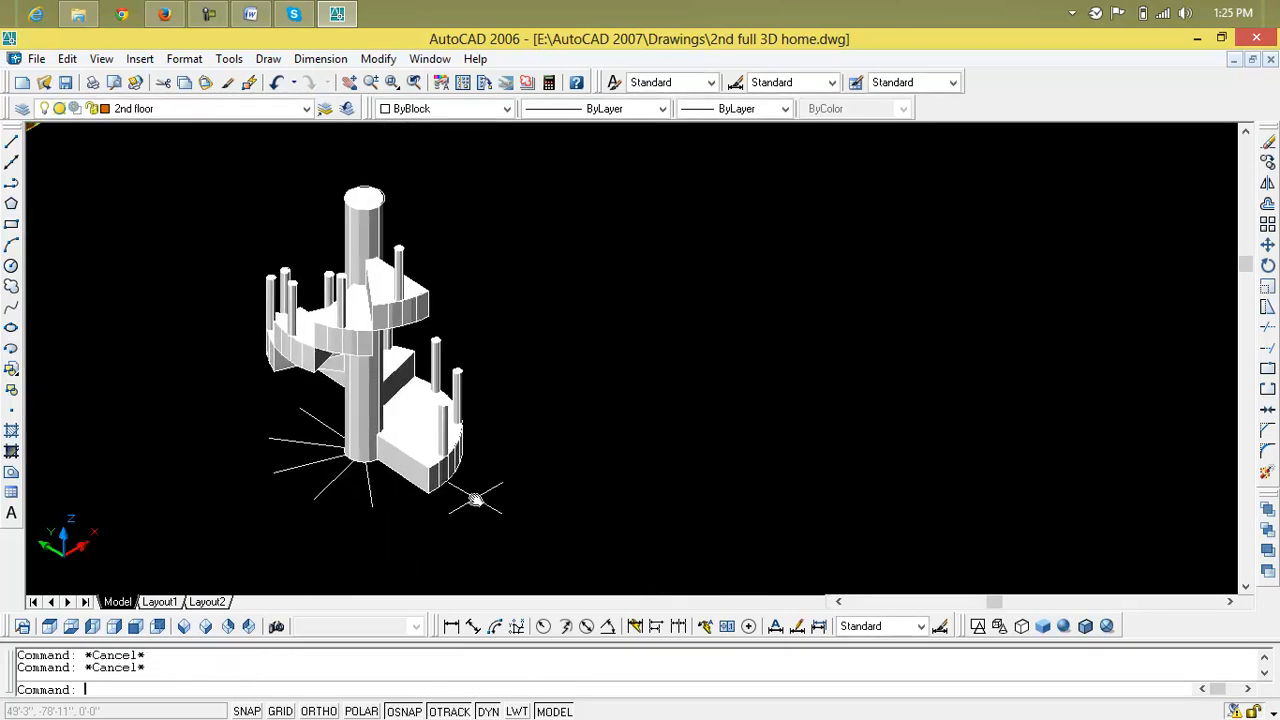
pyautogui.write('m')
pyautogui.press('Return')
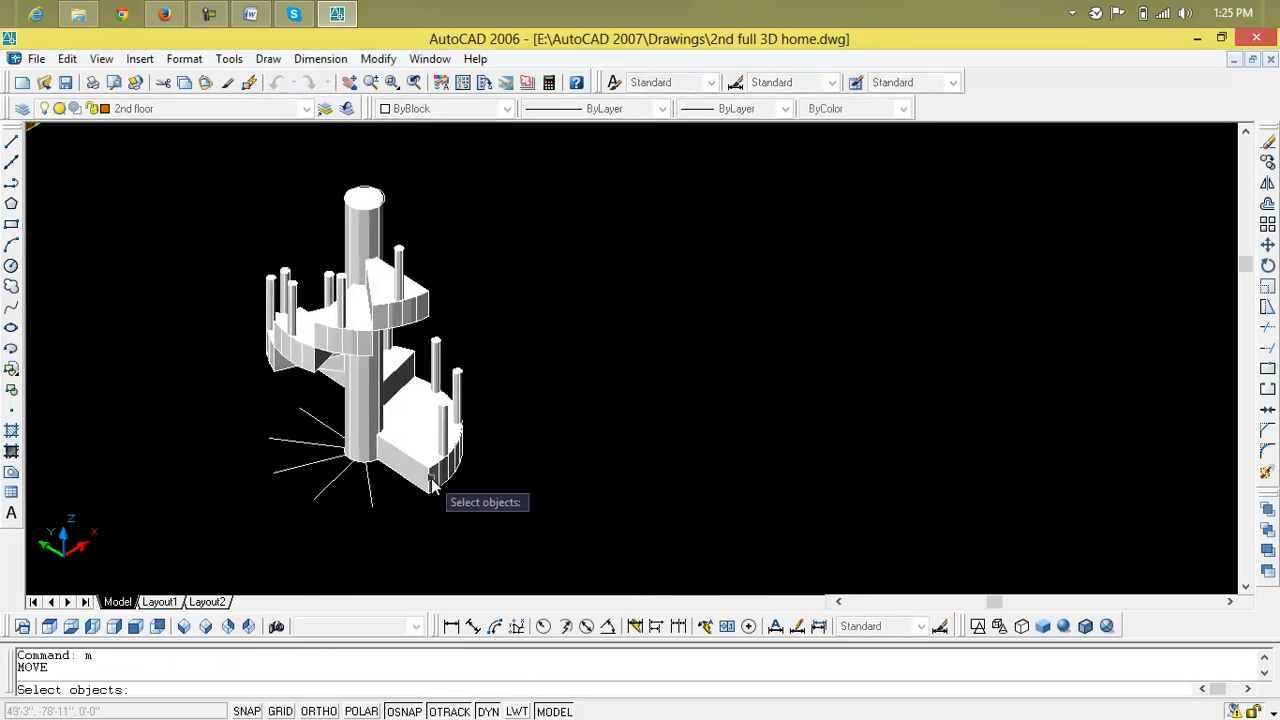
pyautogui.click(450, 456)
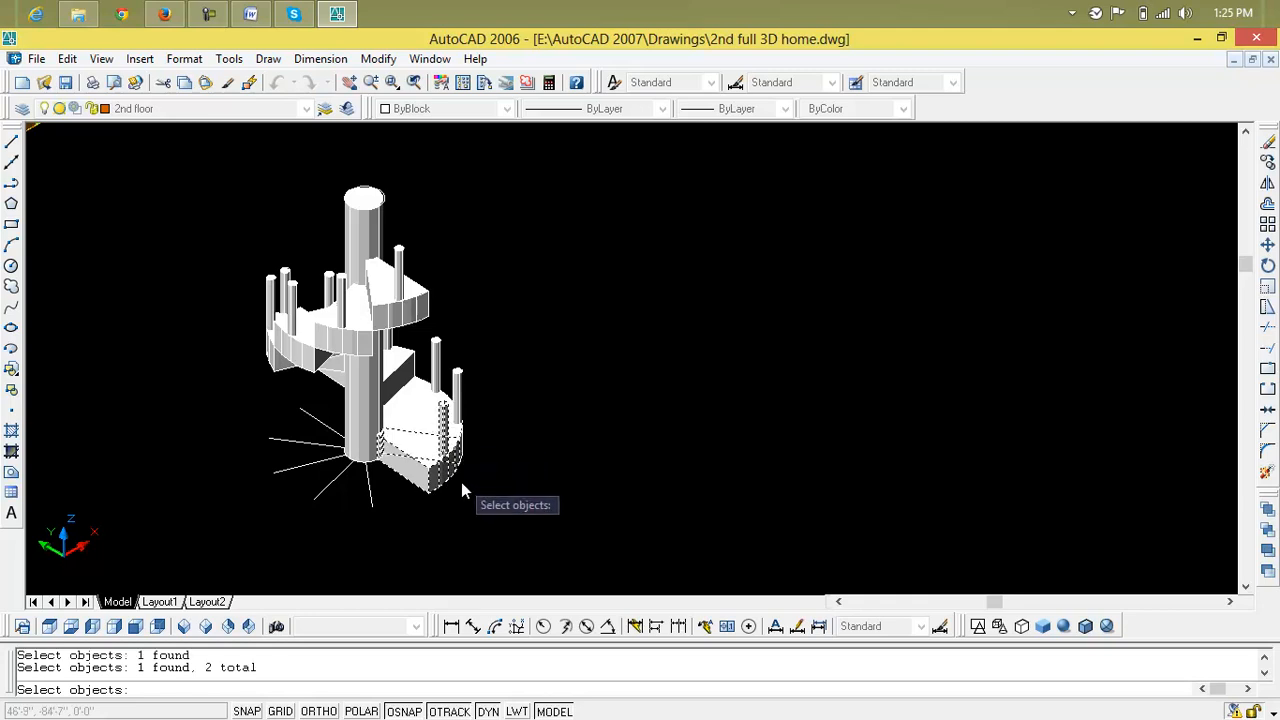
pyautogui.press('Return')
pyautogui.click(435, 500)
pyautogui.scroll(3, 440, 360)
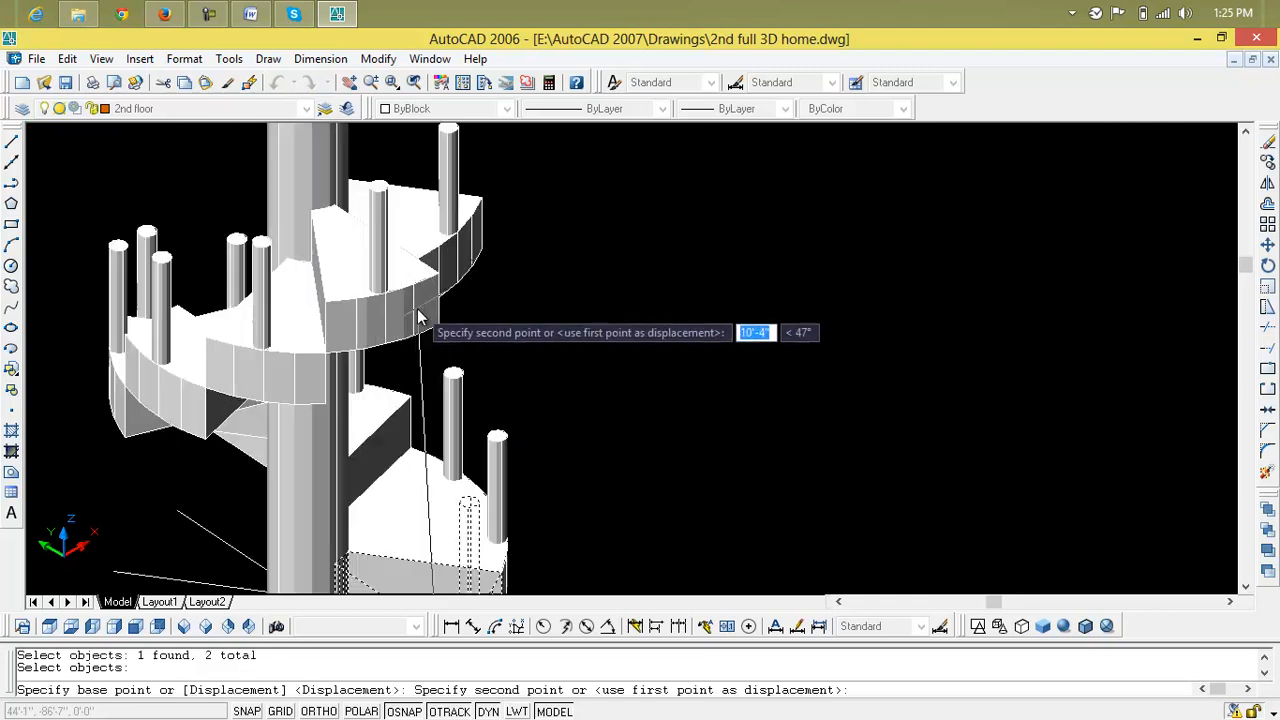
pyautogui.scroll(2, 422, 290)
pyautogui.click(449, 266)
pyautogui.scroll(-5, 500, 440)
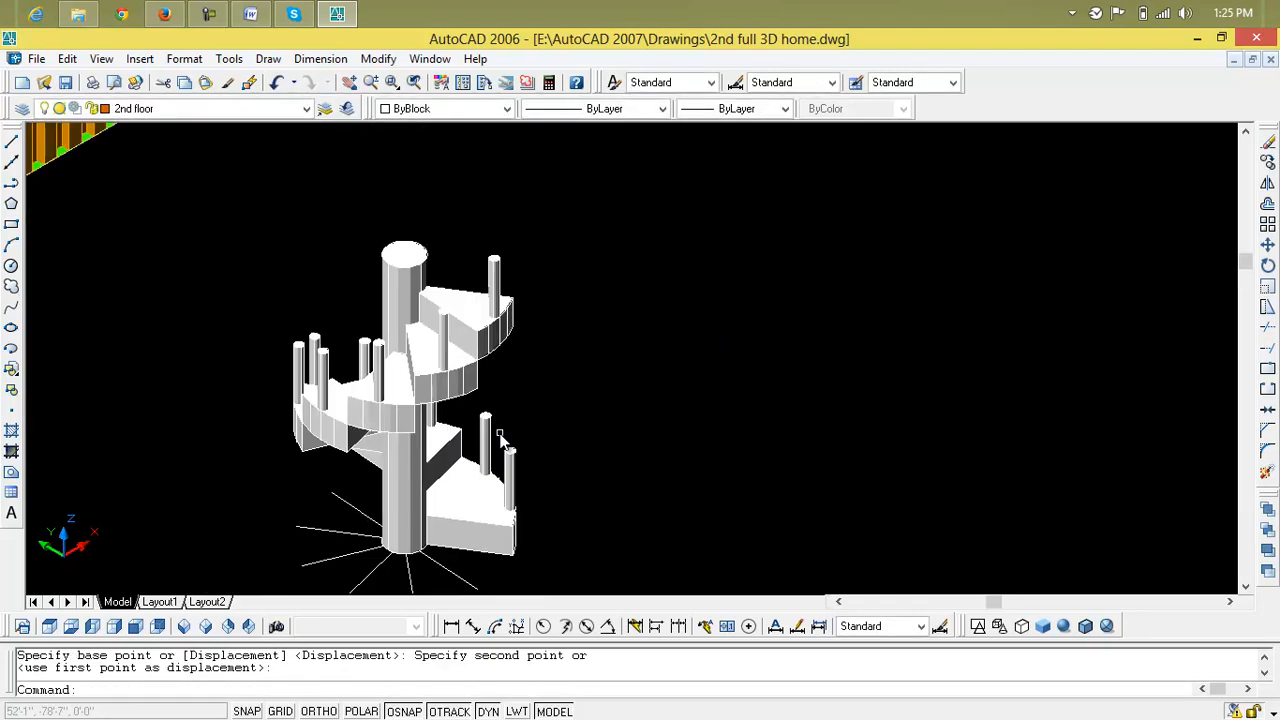
# - Try to raise the ninth wedge and its post onto the eighth raised step, using the wedge's lower rear outer corner as base point
pyautogui.scroll(-1, 490, 445)
pyautogui.scroll(4, 432, 462)
pyautogui.press('Escape')
pyautogui.press('Escape')
pyautogui.write('m')
pyautogui.press('Return')
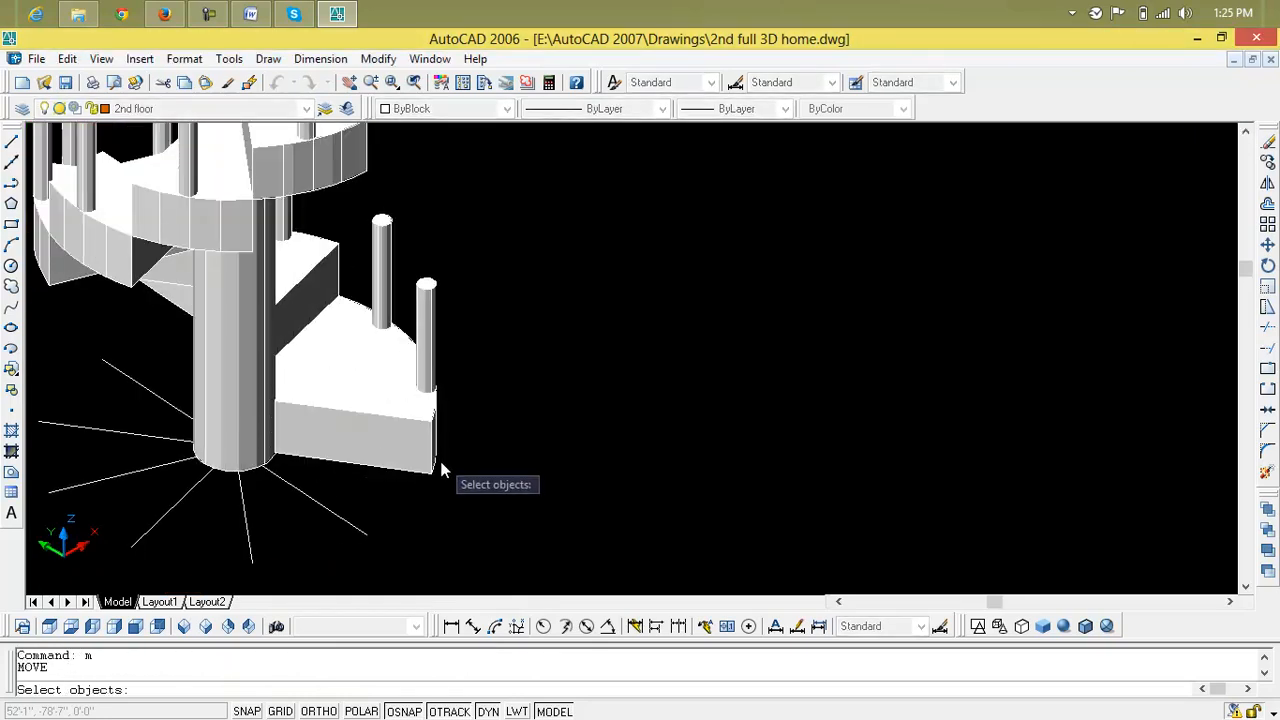
pyautogui.click(432, 469)
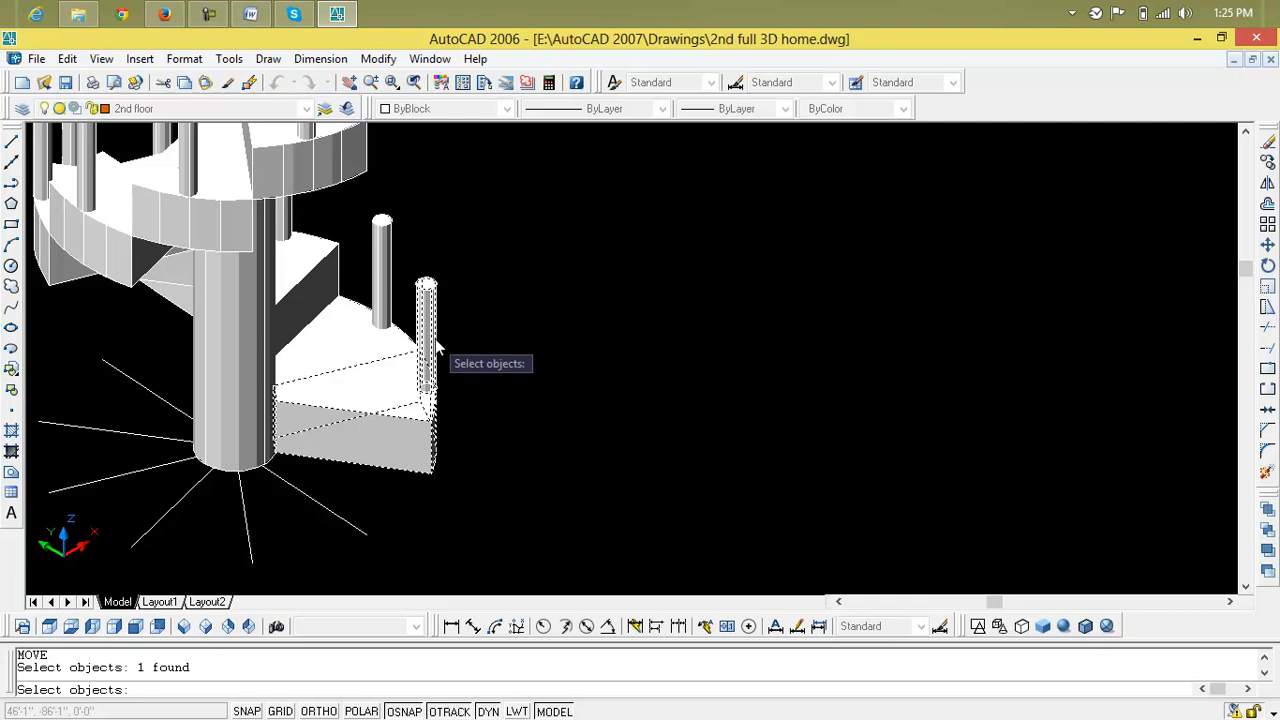
pyautogui.press('Return')
pyautogui.scroll(3, 442, 448)
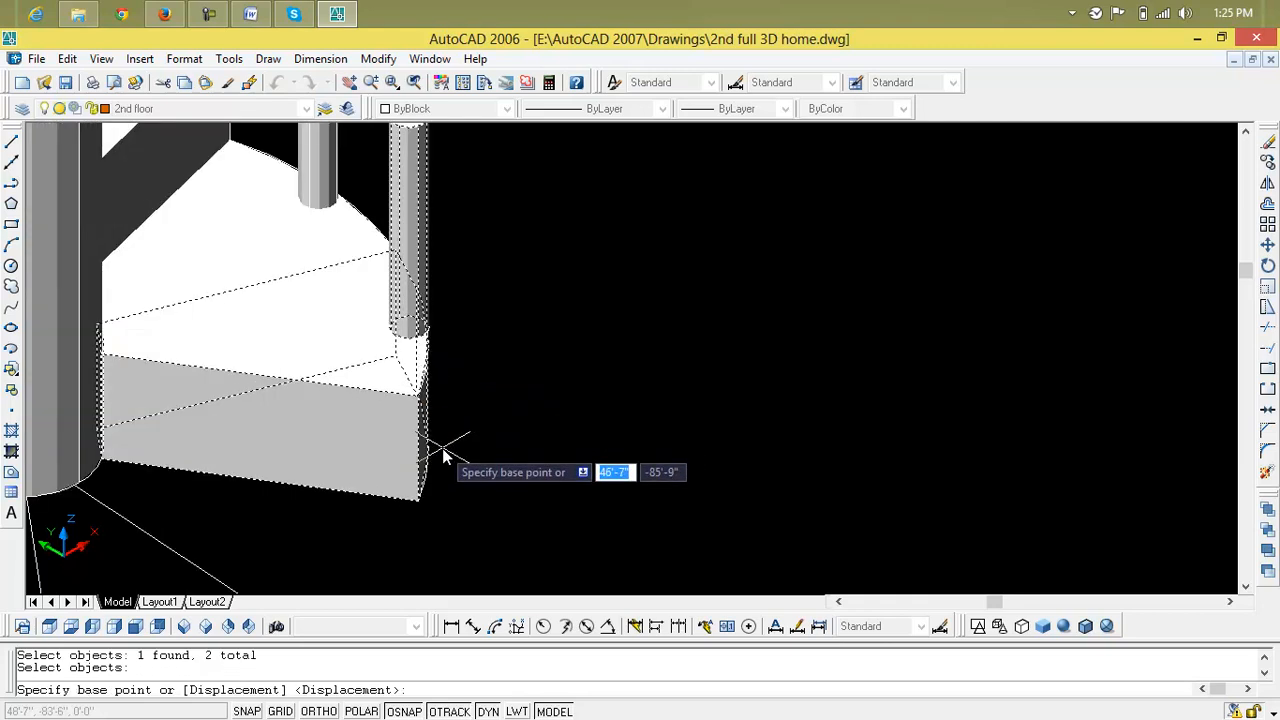
pyautogui.scroll(-4, 450, 445)
pyautogui.moveTo(465, 441); pyautogui.dragTo(425, 472, button='middle')
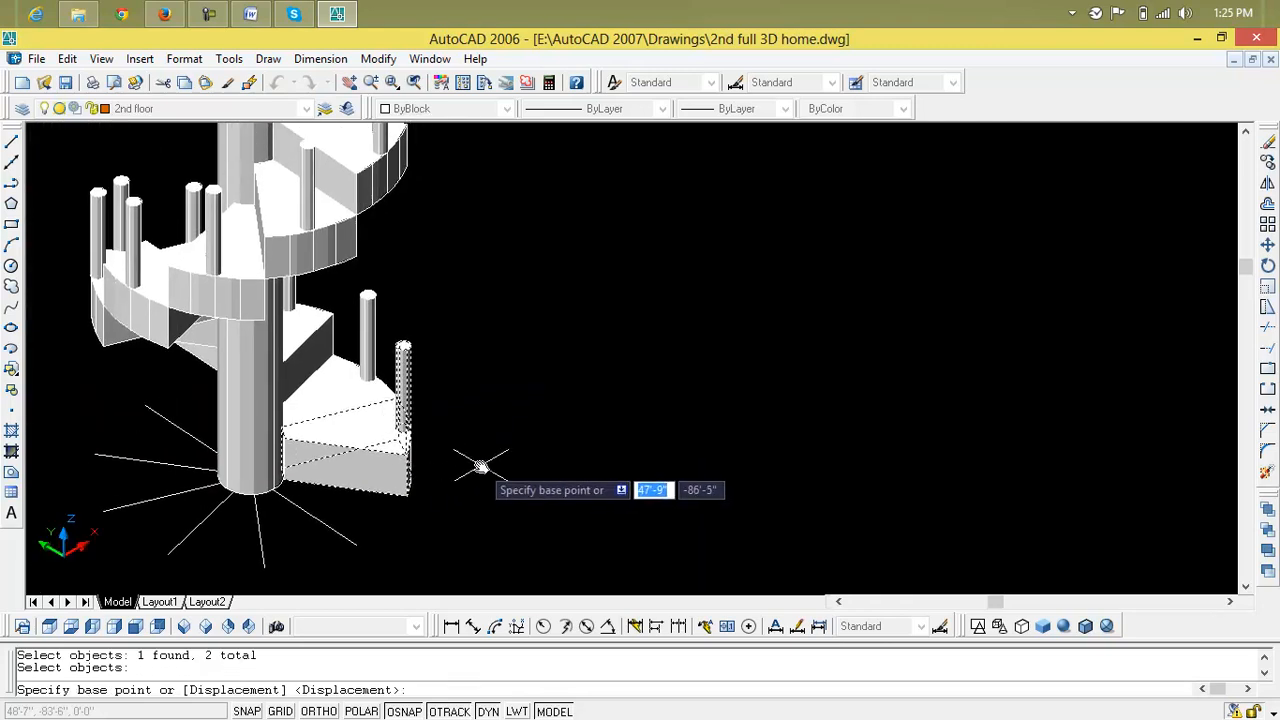
pyautogui.scroll(-2, 480, 468)
pyautogui.scroll(5, 449, 482)
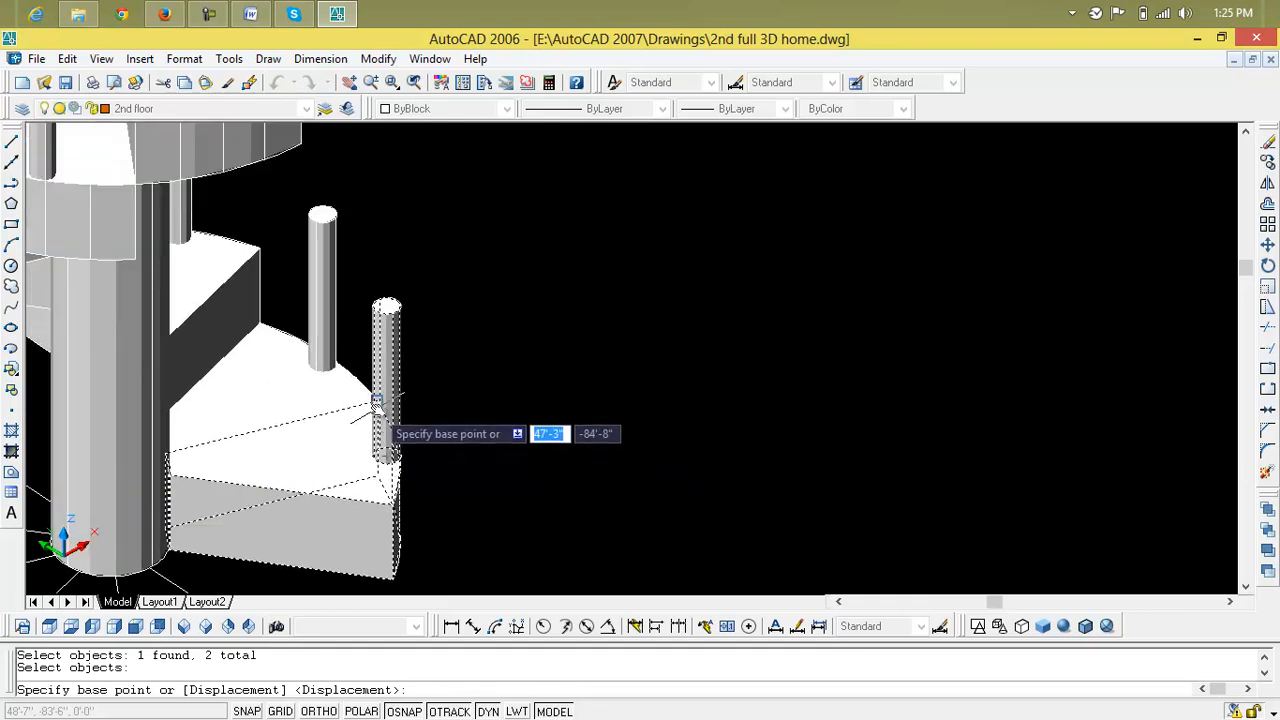
pyautogui.click(379, 482)
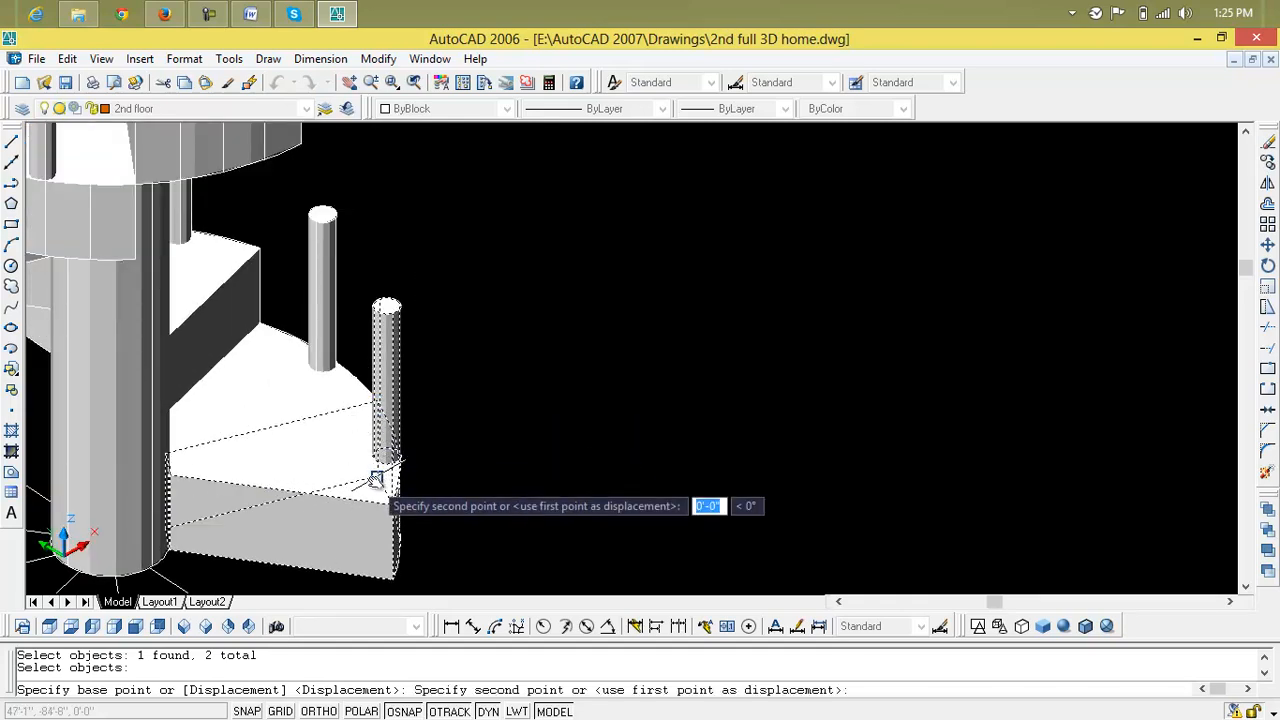
pyautogui.scroll(-3, 375, 476)
pyautogui.scroll(-1, 378, 470)
pyautogui.scroll(5, 390, 280)
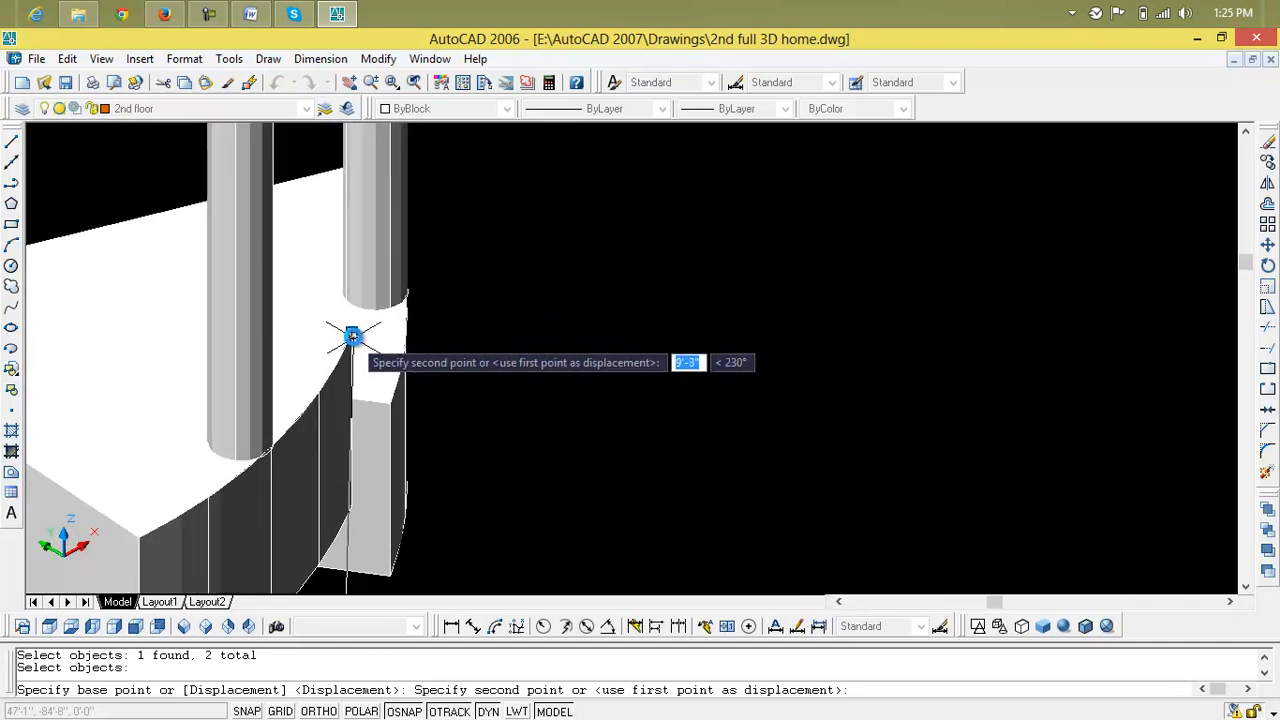
pyautogui.click(429, 240)
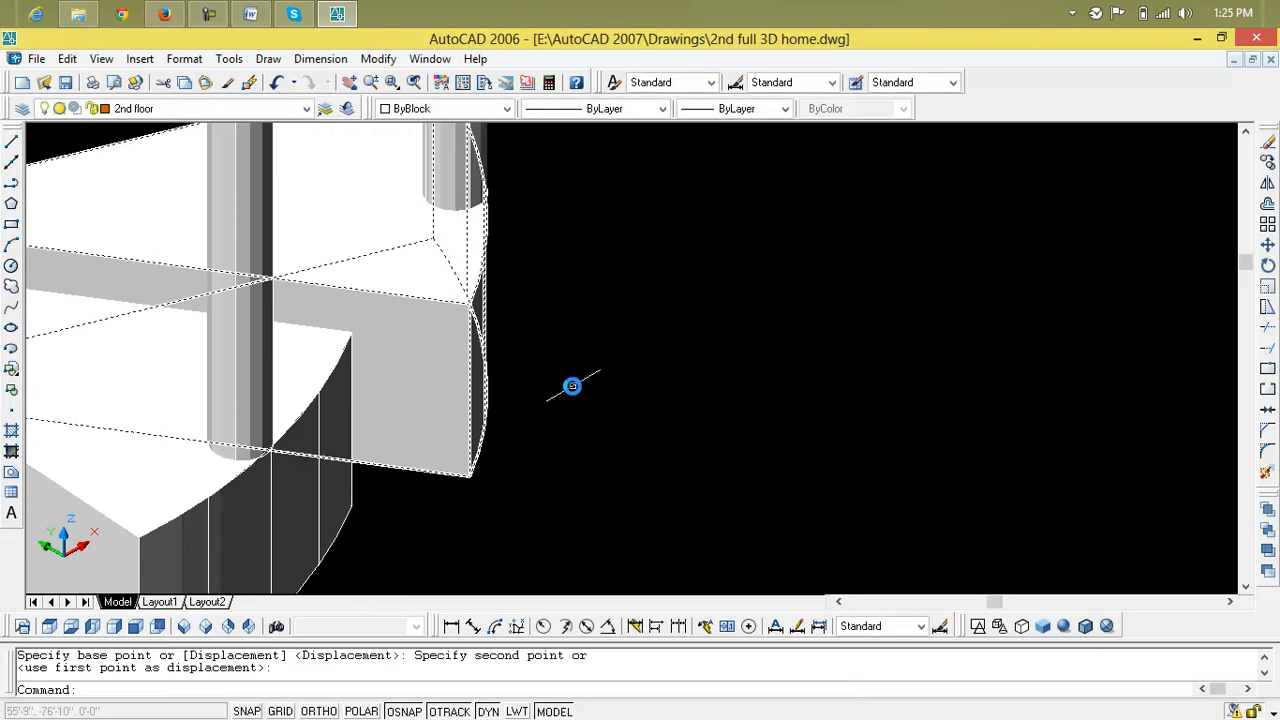
# - Move the ninth wedge and its post again, placing the wedge's lower front outer corner on the eighth raised step's upper outer corner
pyautogui.press('Escape')
pyautogui.press('Escape')
pyautogui.write('m')
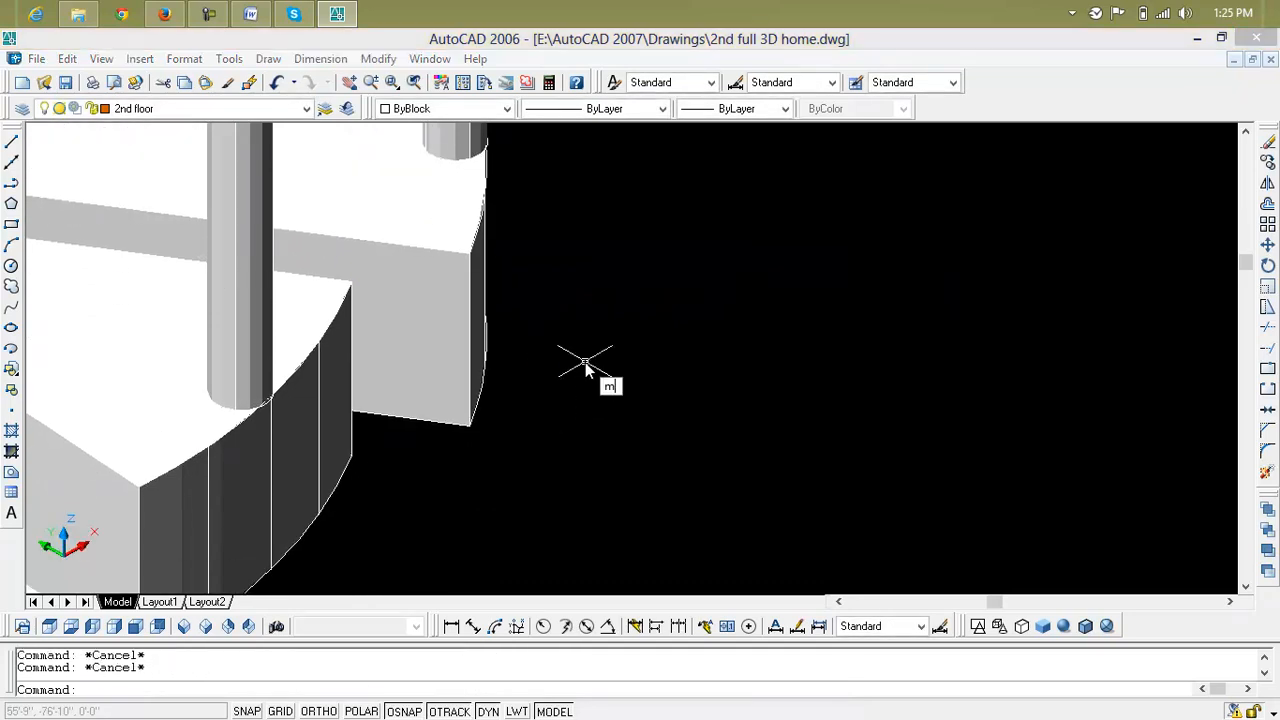
pyautogui.press('Return')
pyautogui.click(474, 395)
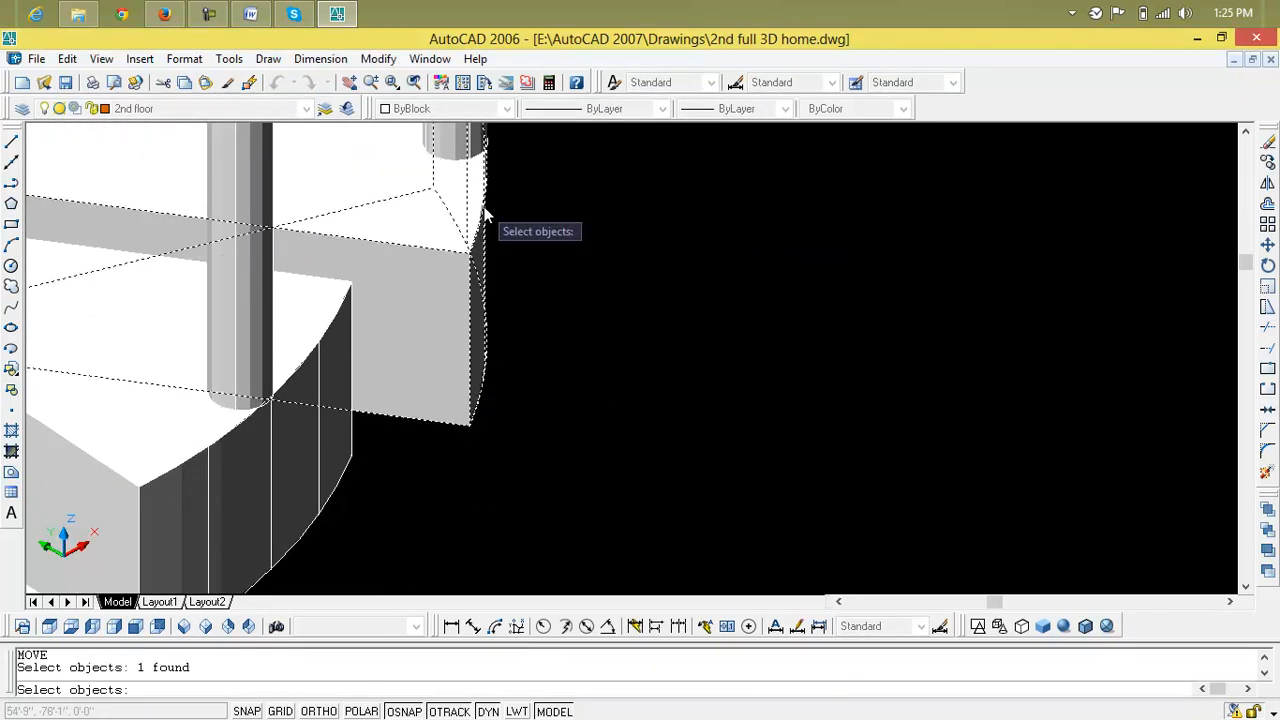
pyautogui.moveTo(459, 155); pyautogui.dragTo(483, 405, button='middle')
pyautogui.click(511, 242)
pyautogui.press('Return')
pyautogui.scroll(-2, 560, 374)
pyautogui.moveTo(560, 374); pyautogui.dragTo(562, 112, button='middle')
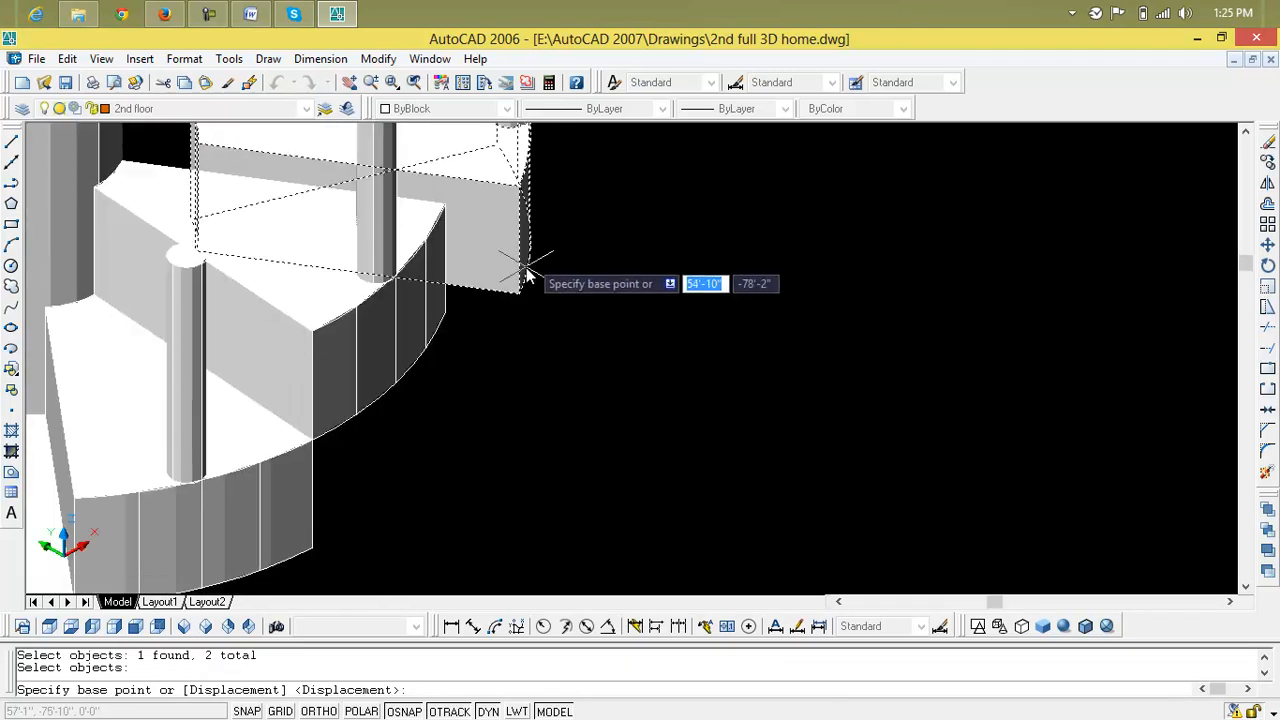
pyautogui.click(520, 293)
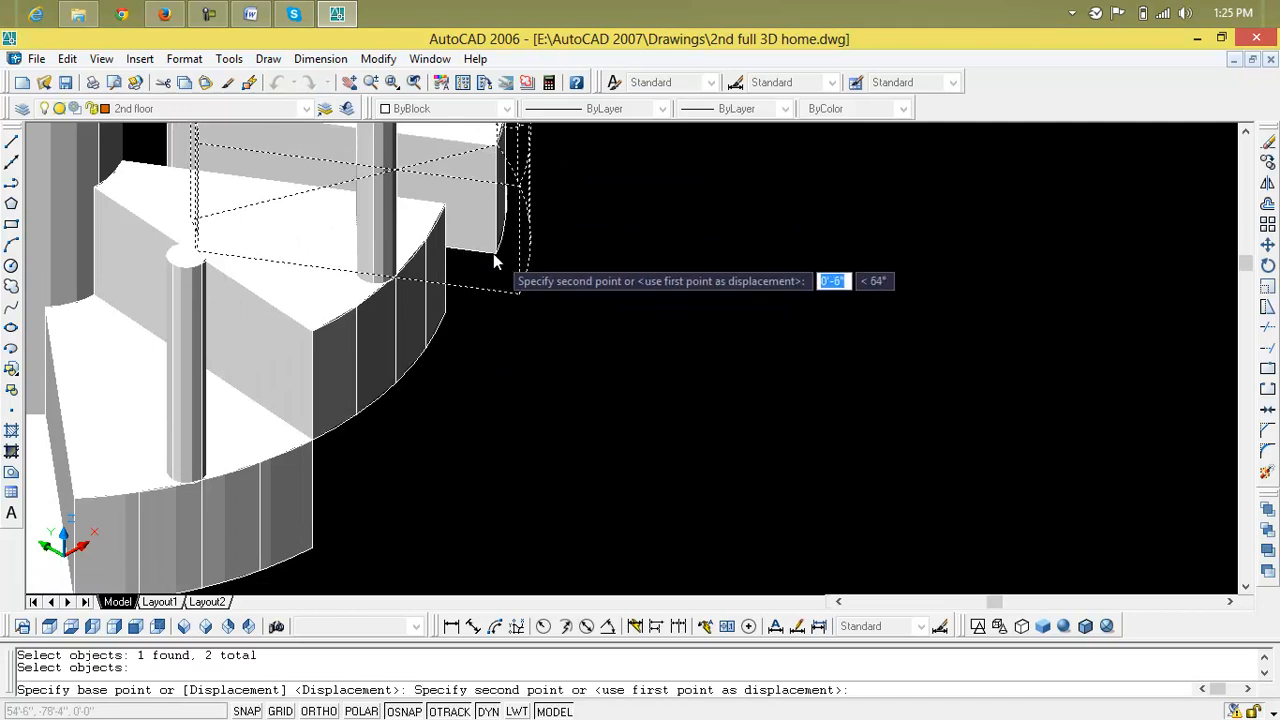
pyautogui.click(453, 204)
pyautogui.scroll(-3, 498, 258)
pyautogui.scroll(-2, 498, 258)
pyautogui.moveTo(500, 340); pyautogui.dragTo(521, 283, button='middle')
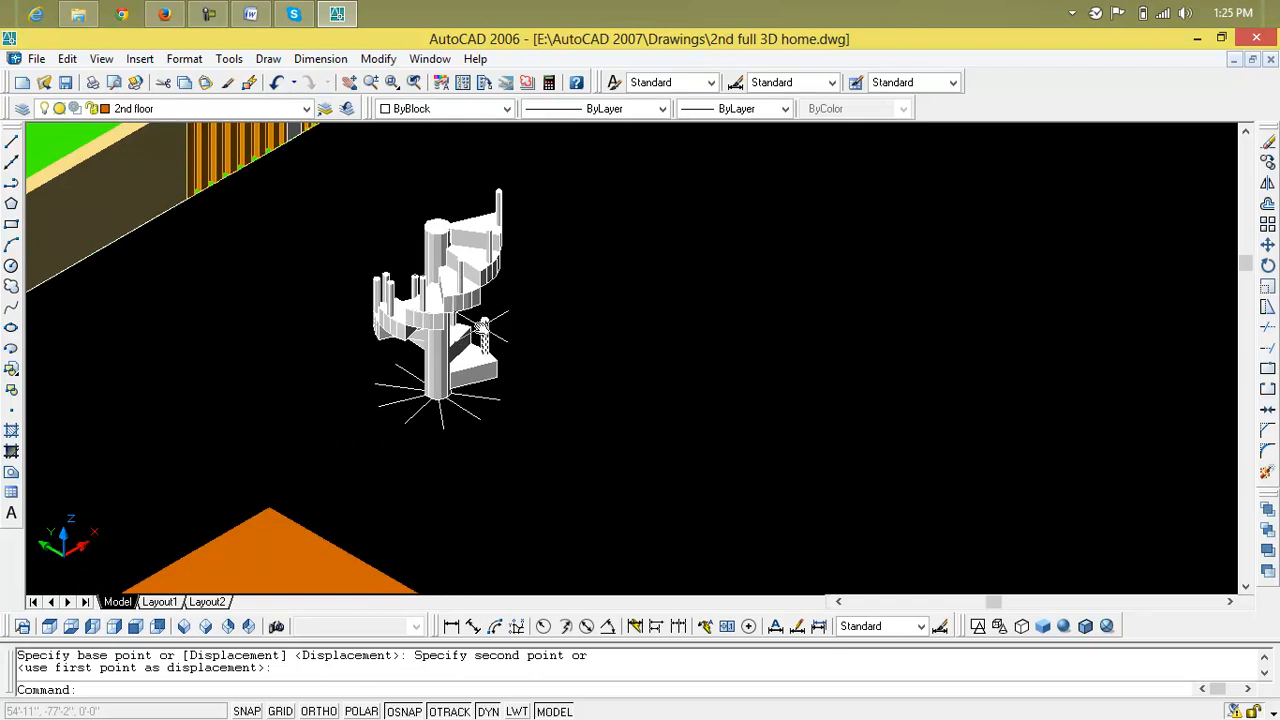
# - Switch to the southeast isometric view and focus on the posts of the lowest steps
pyautogui.write('pl')
pyautogui.press('Return')
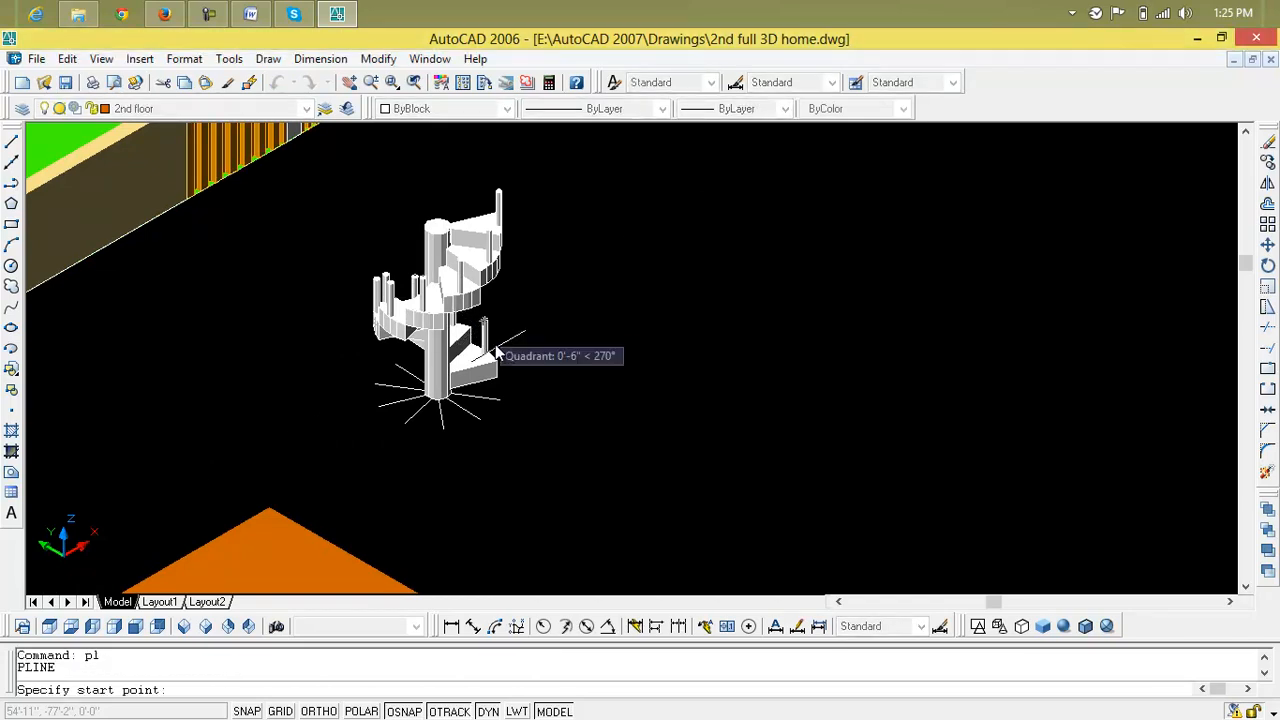
pyautogui.click(204, 628)
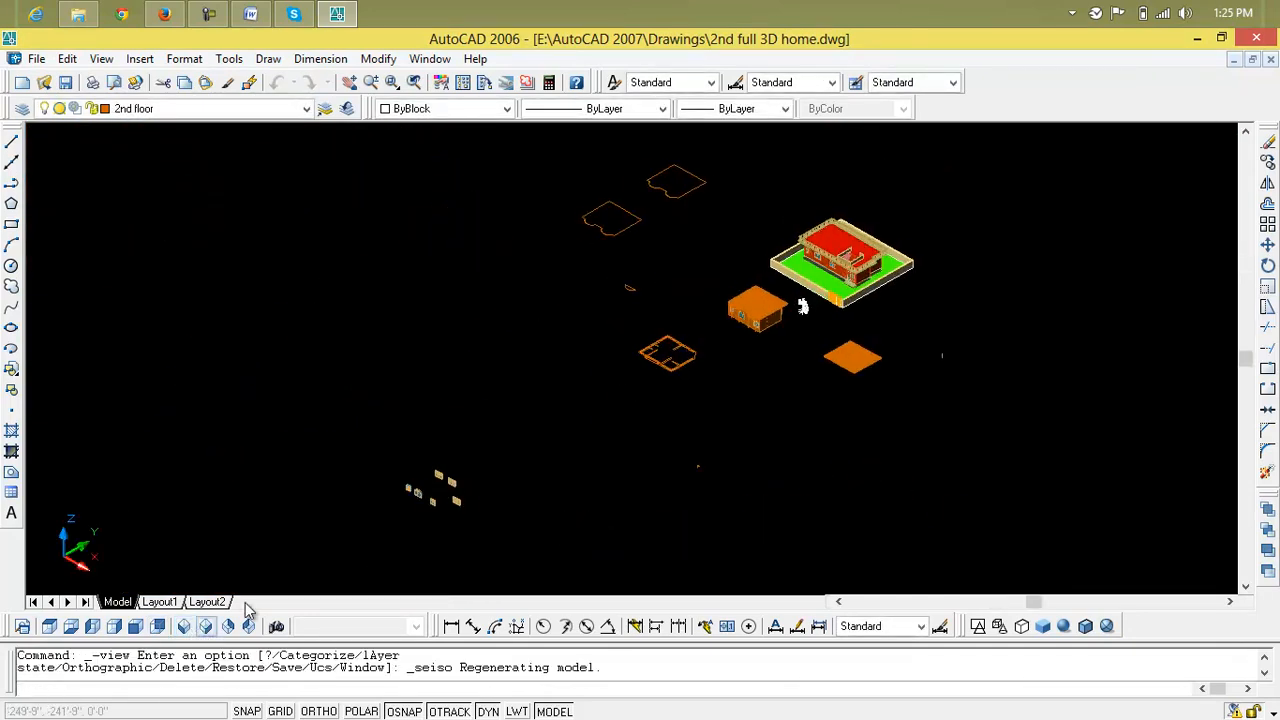
pyautogui.scroll(4, 810, 320)
pyautogui.scroll(8, 802, 315)
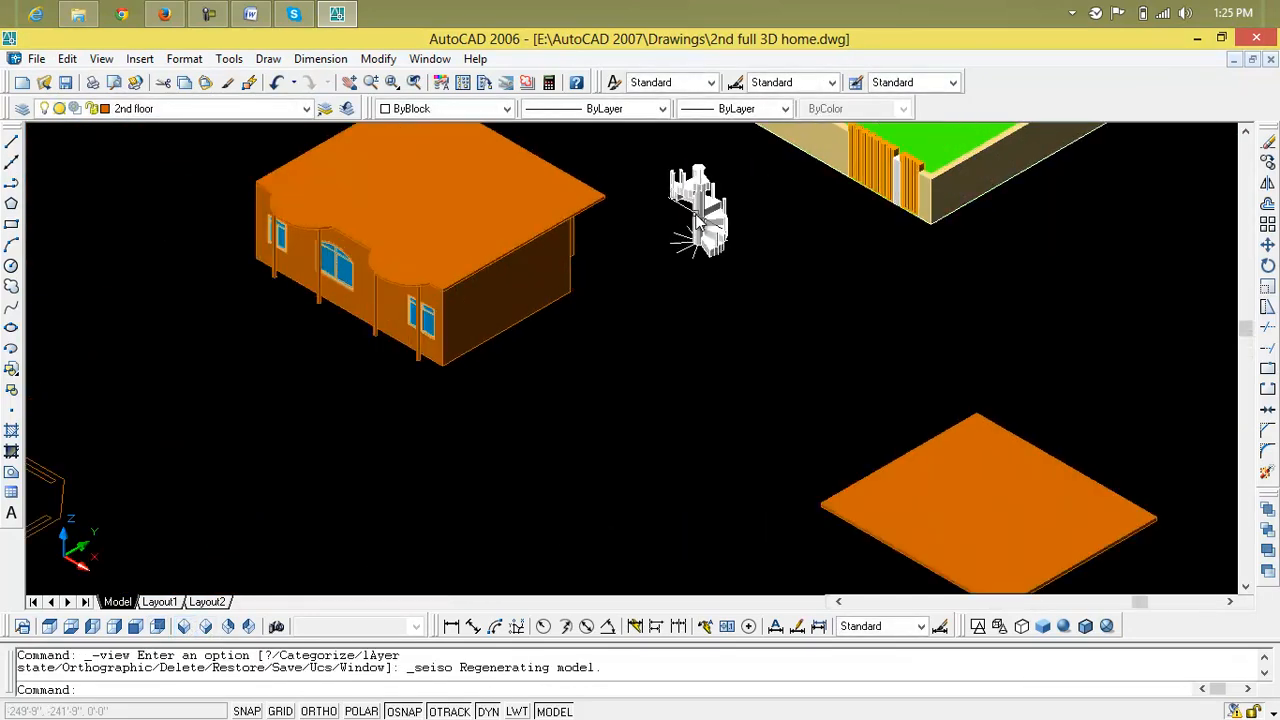
pyautogui.scroll(4, 594, 373)
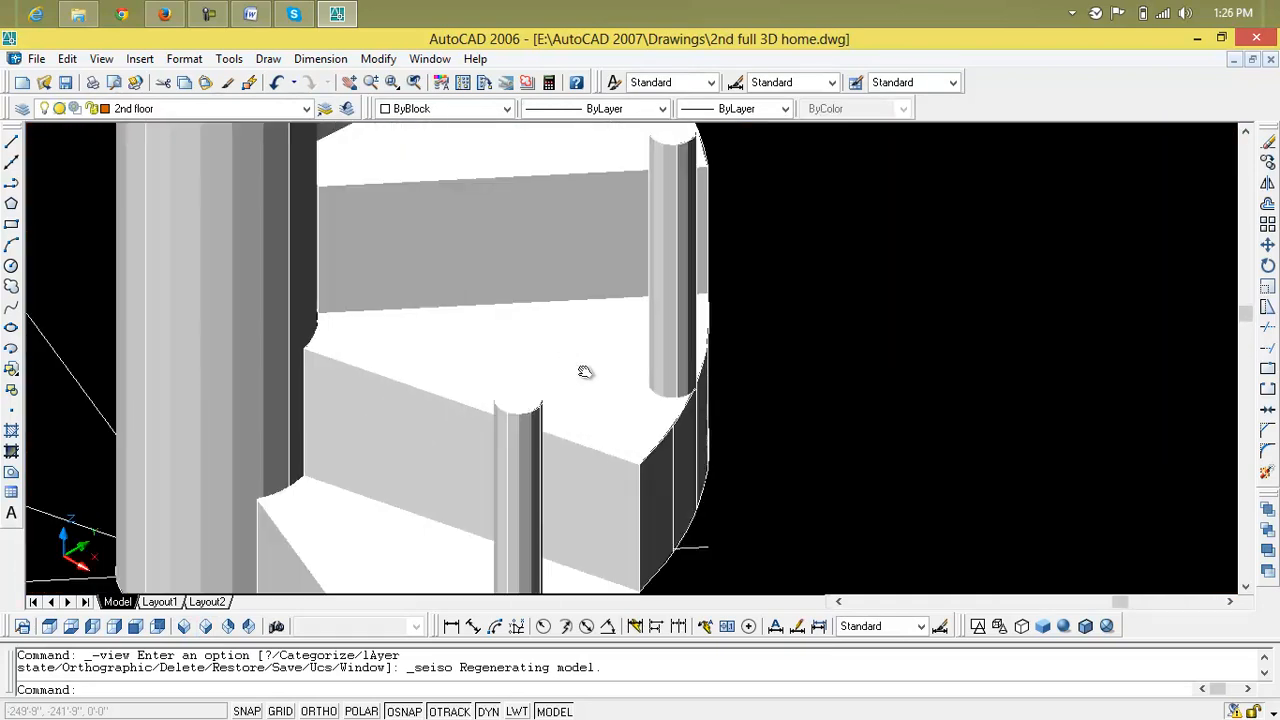
pyautogui.press('Escape')
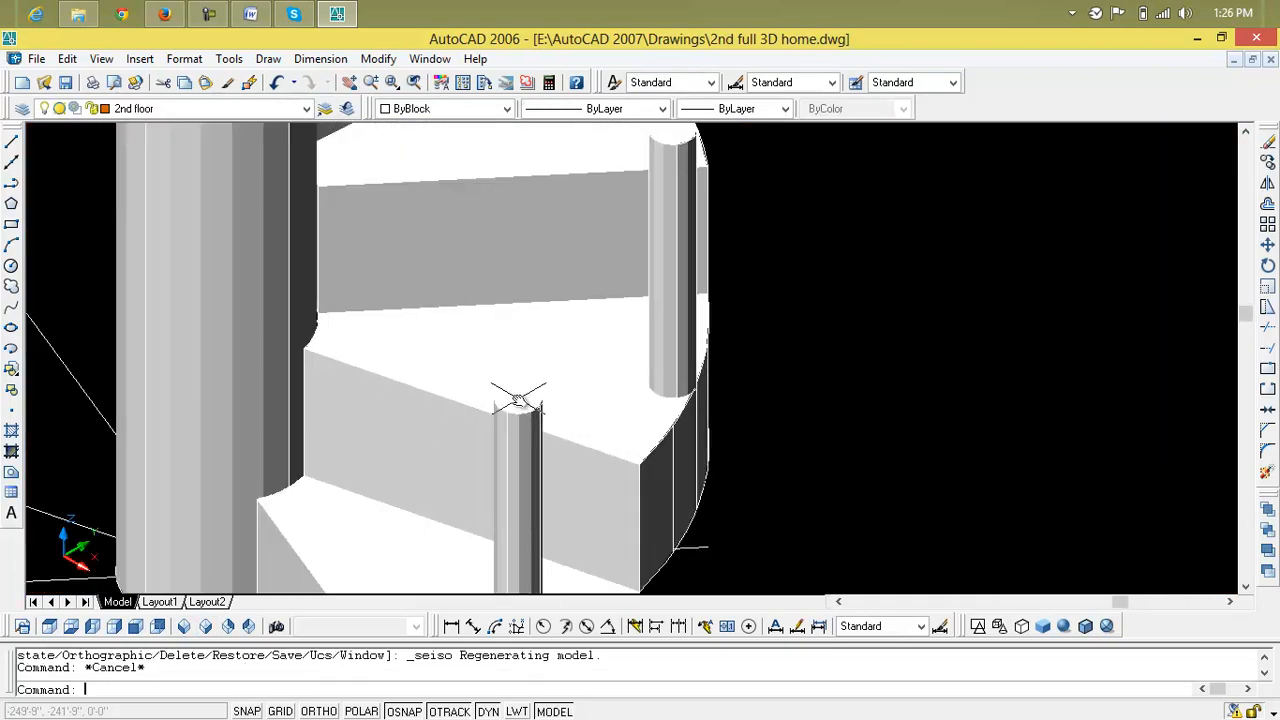
# - Try a polyline through the top centres of the four lowest posts, and erase it
pyautogui.write('pl')
pyautogui.press('Return')
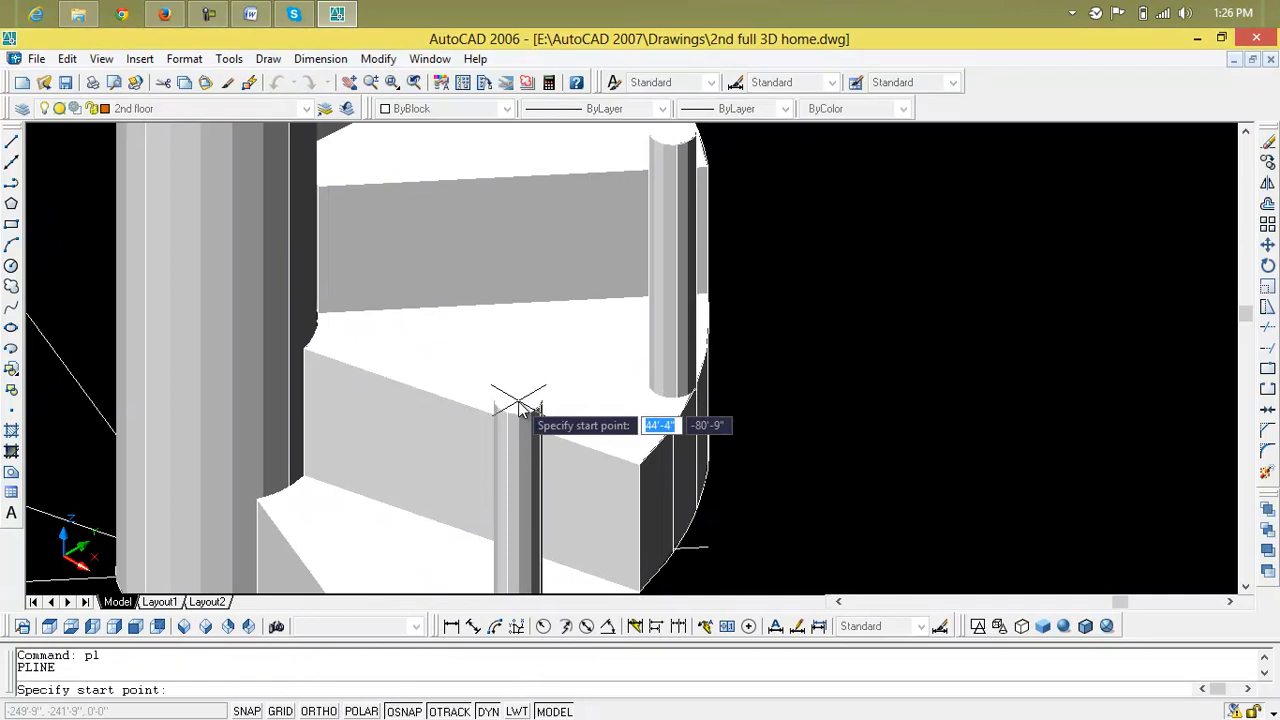
pyautogui.click(518, 402)
pyautogui.moveTo(623, 214); pyautogui.dragTo(596, 356, button='middle')
pyautogui.scroll(-2, 596, 356)
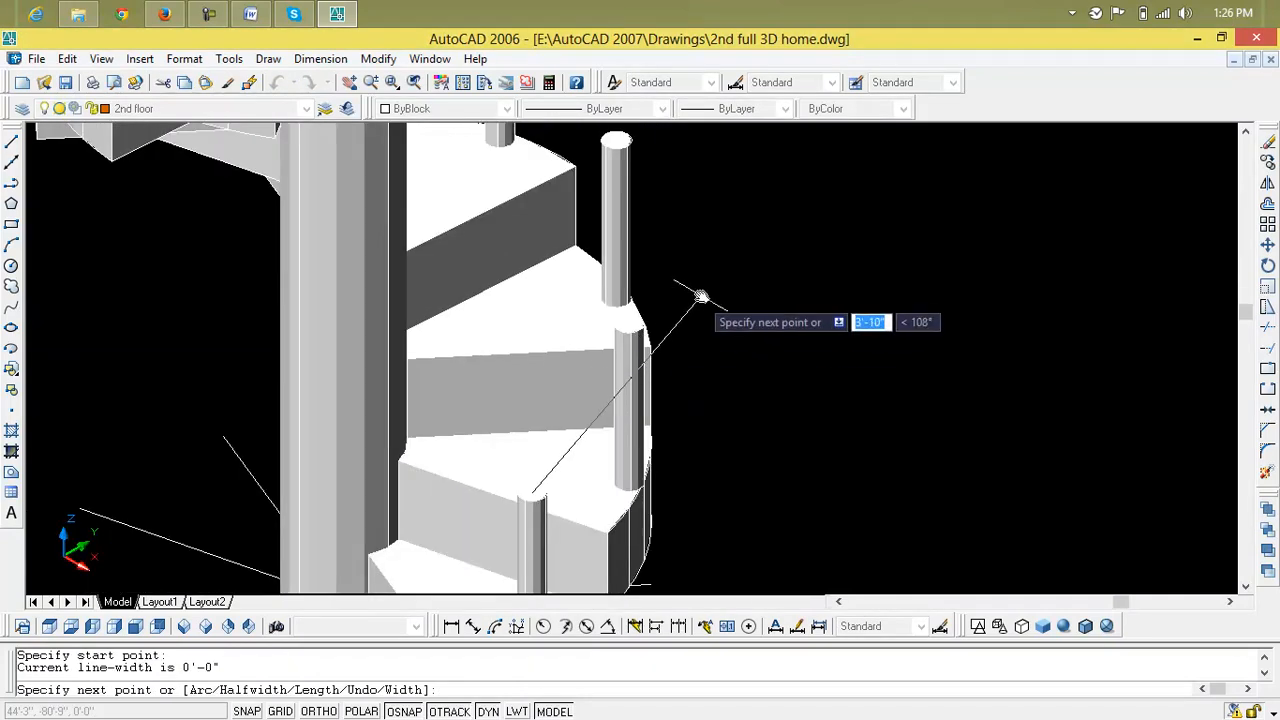
pyautogui.click(628, 325)
pyautogui.moveTo(623, 323); pyautogui.dragTo(619, 397, button='middle')
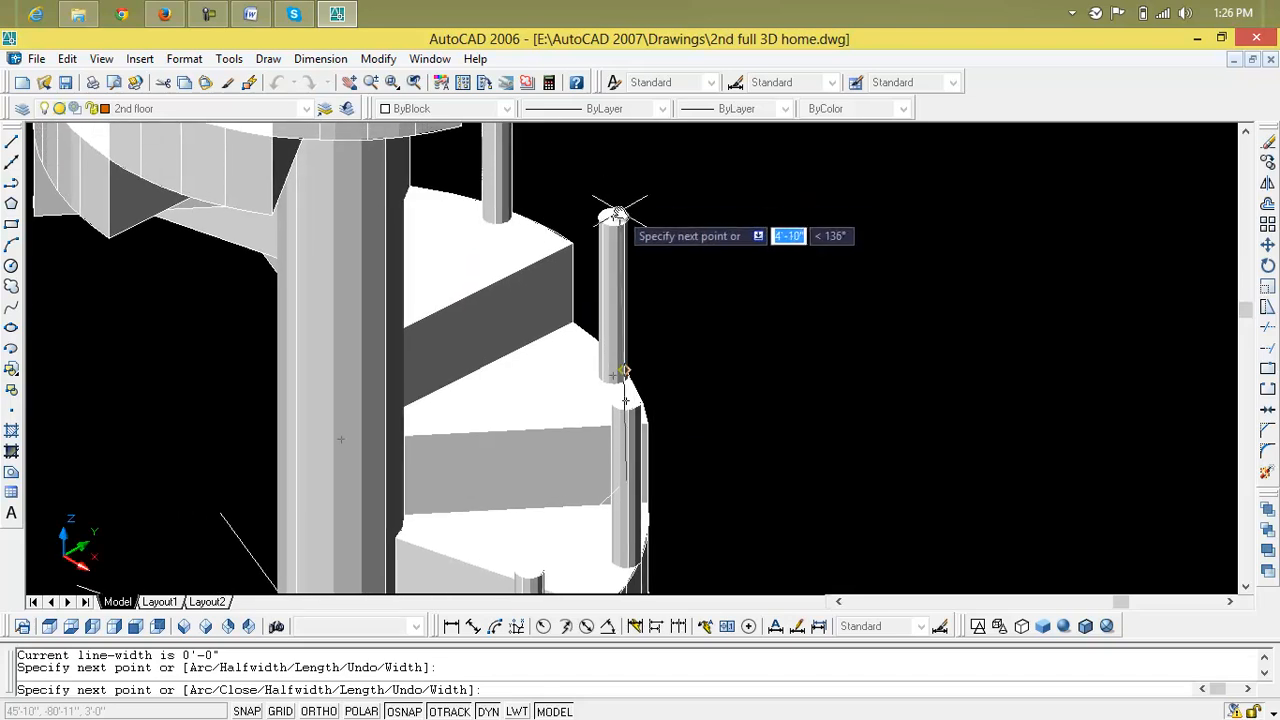
pyautogui.click(614, 216)
pyautogui.scroll(-2, 614, 216)
pyautogui.moveTo(614, 216); pyautogui.dragTo(614, 374, button='middle')
pyautogui.scroll(3, 565, 294)
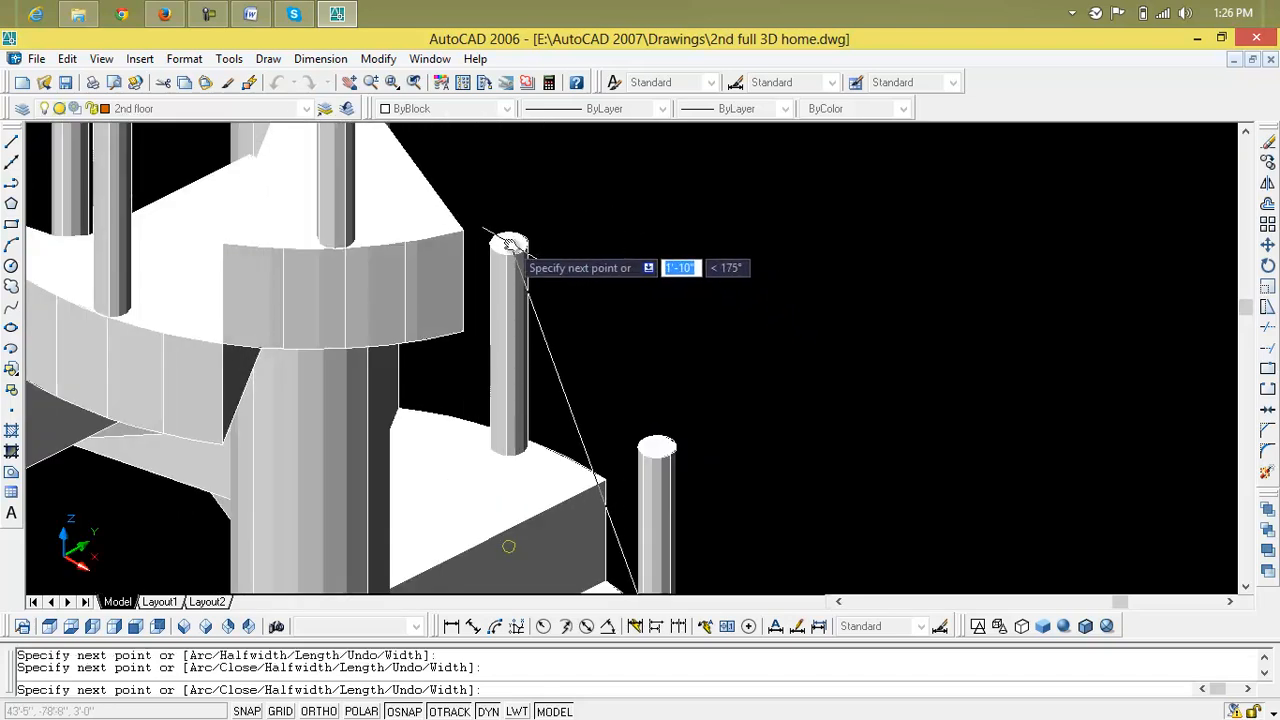
pyautogui.scroll(-5, 510, 244)
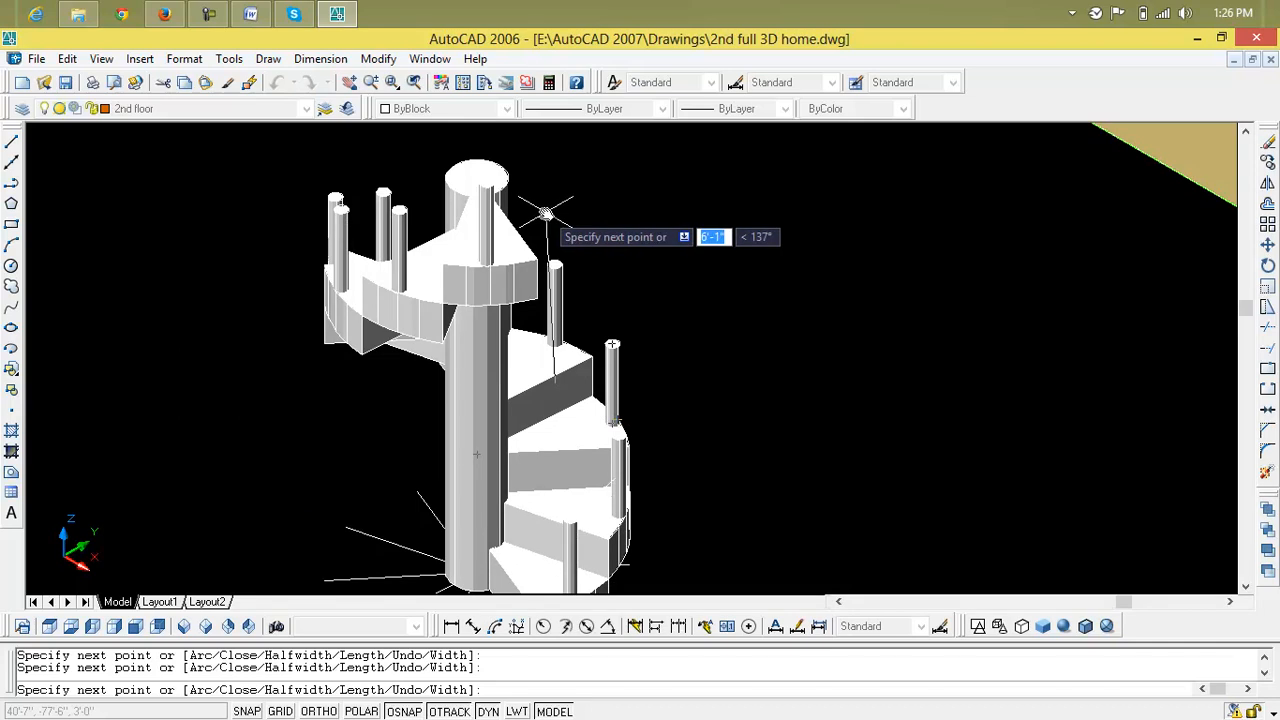
pyautogui.press('Escape')
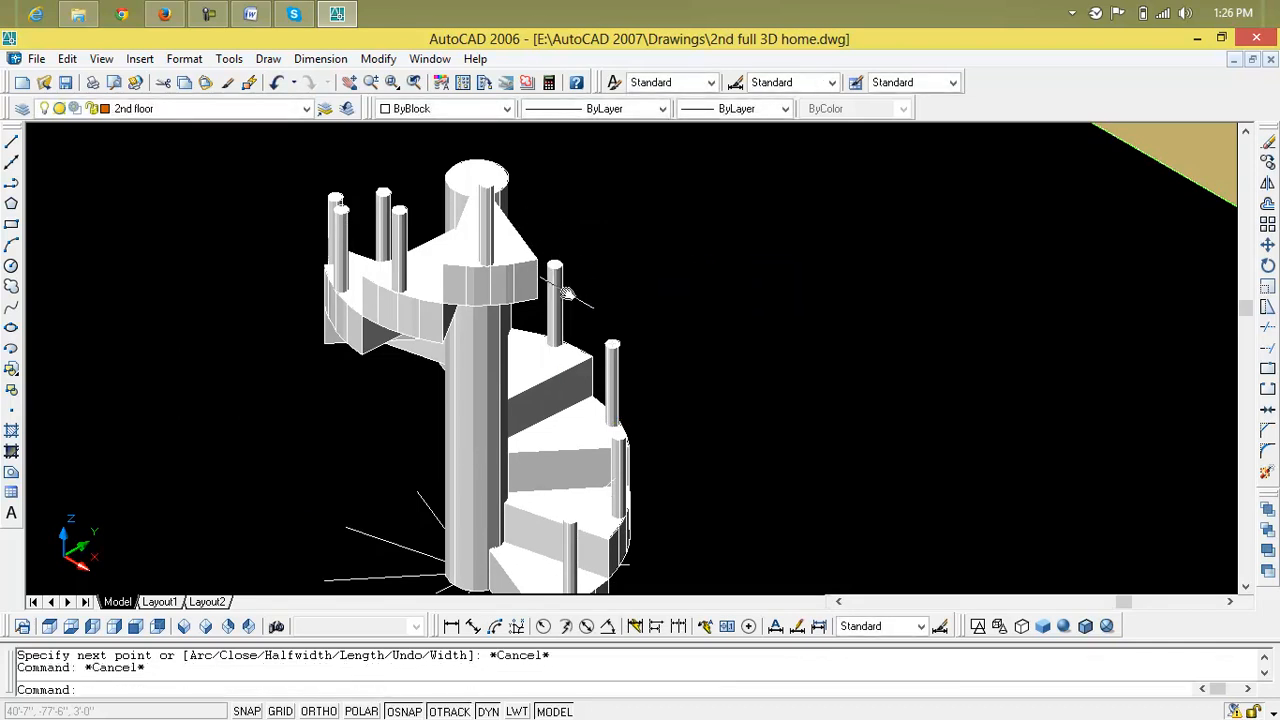
pyautogui.moveTo(597, 412); pyautogui.dragTo(598, 352, button='middle')
pyautogui.click(607, 429)
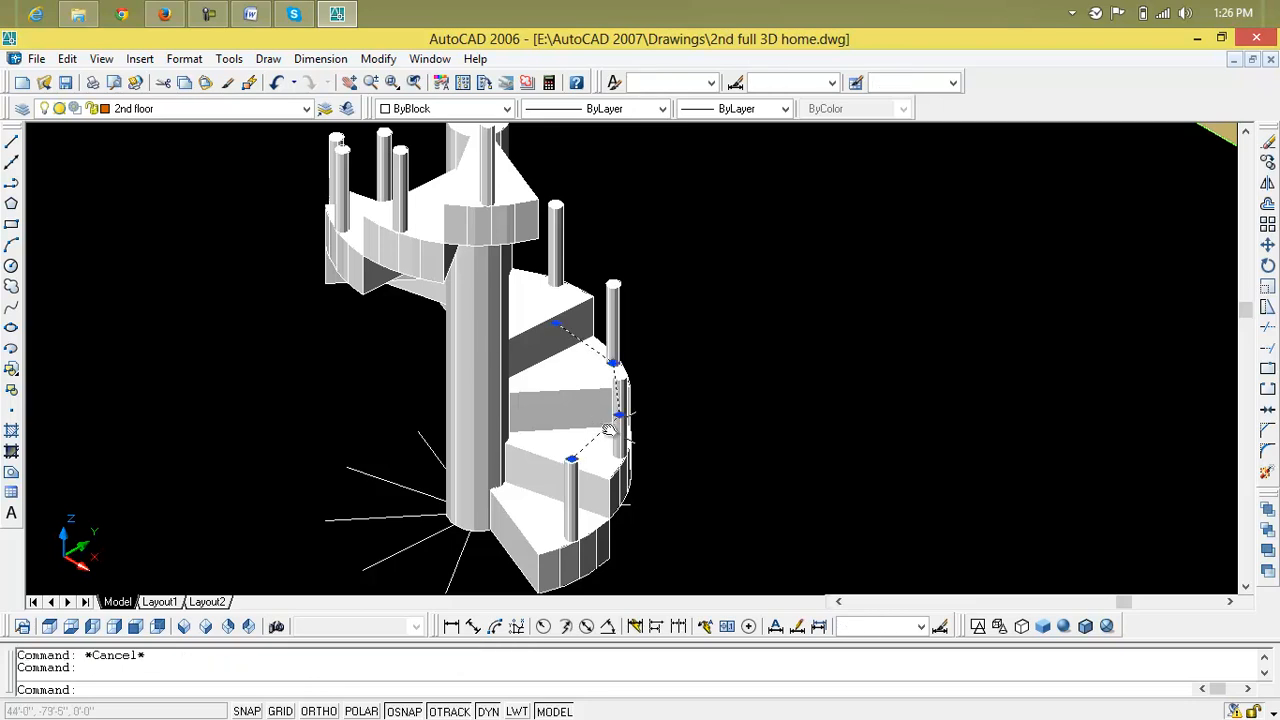
pyautogui.press('Delete')
pyautogui.scroll(-2, 607, 429)
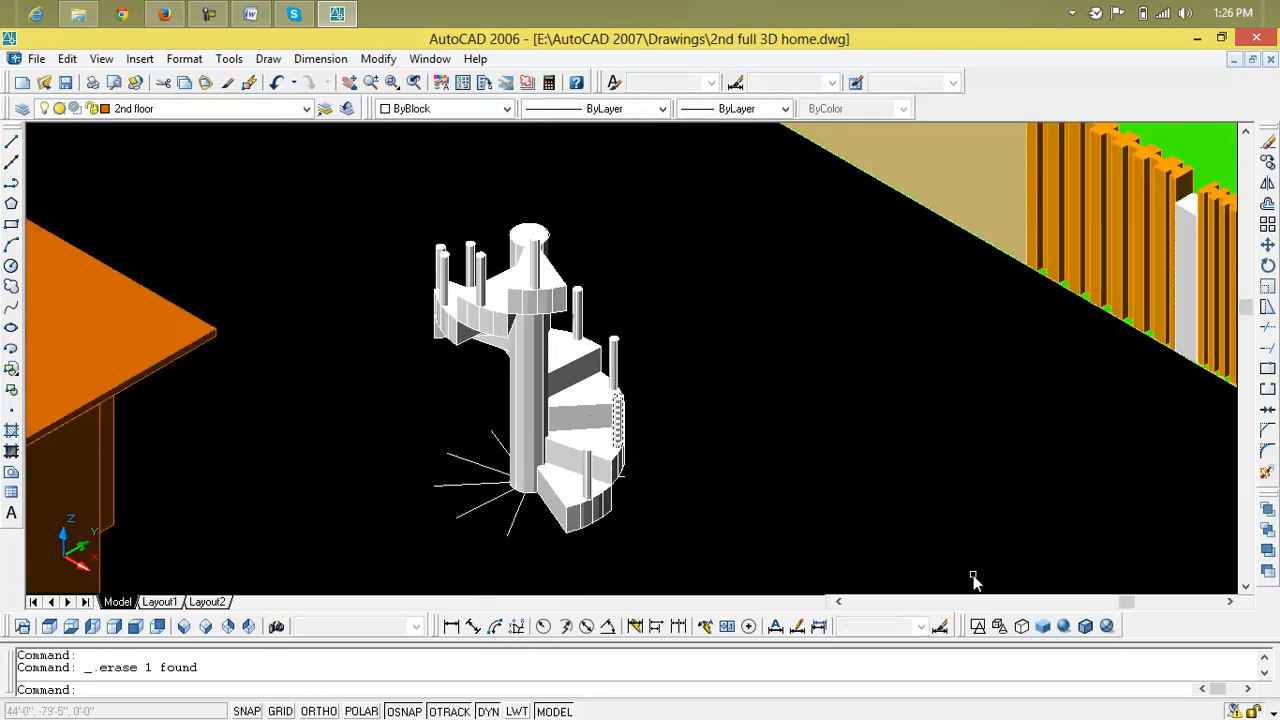
# - Set the model display to 2D wireframe around the lower steps and their posts
pyautogui.click(978, 626)
pyautogui.moveTo(751, 443); pyautogui.dragTo(731, 443, button='middle')
pyautogui.scroll(3, 607, 443)
pyautogui.press('Escape')
pyautogui.press('Escape')
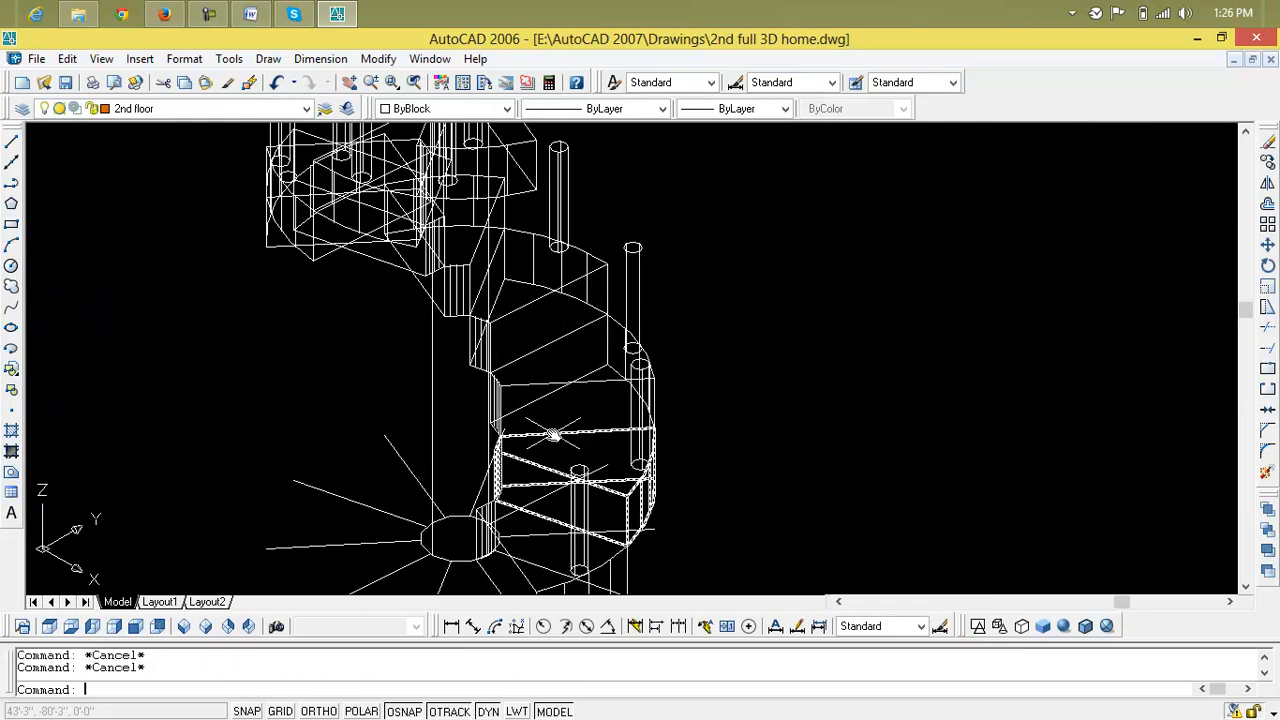
# - Try a single polyline segment starting at the top centre of the lowest step's post, and erase it
pyautogui.write('pl')
pyautogui.press('Return')
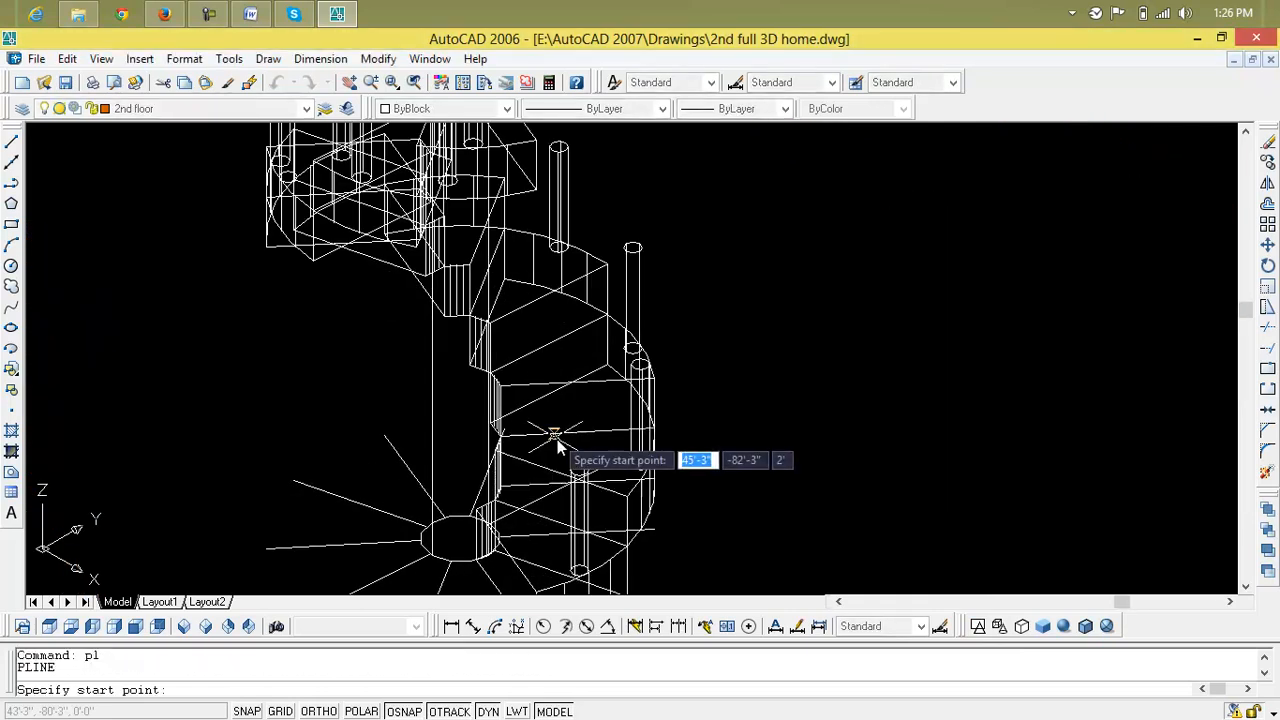
pyautogui.click(578, 476)
pyautogui.scroll(3, 657, 291)
pyautogui.click(616, 383)
pyautogui.press('Escape')
pyautogui.press('Escape')
pyautogui.press('Escape')
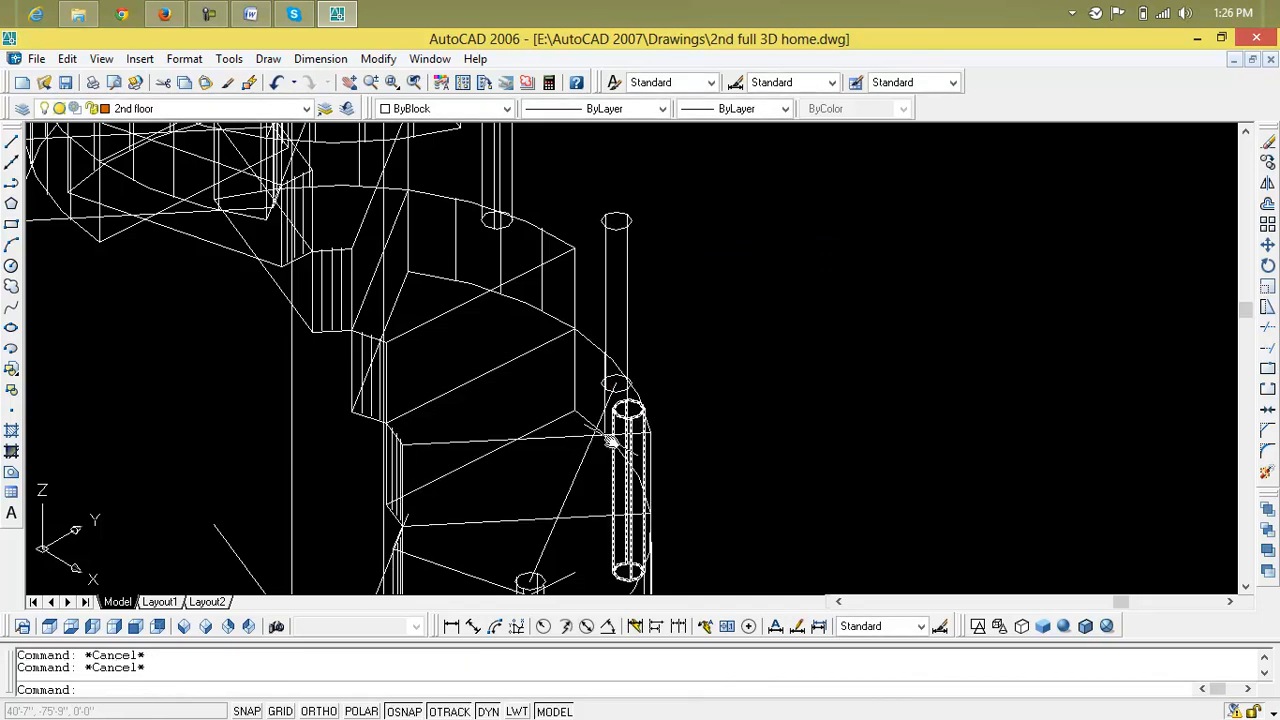
pyautogui.click(596, 432)
pyautogui.press('Delete')
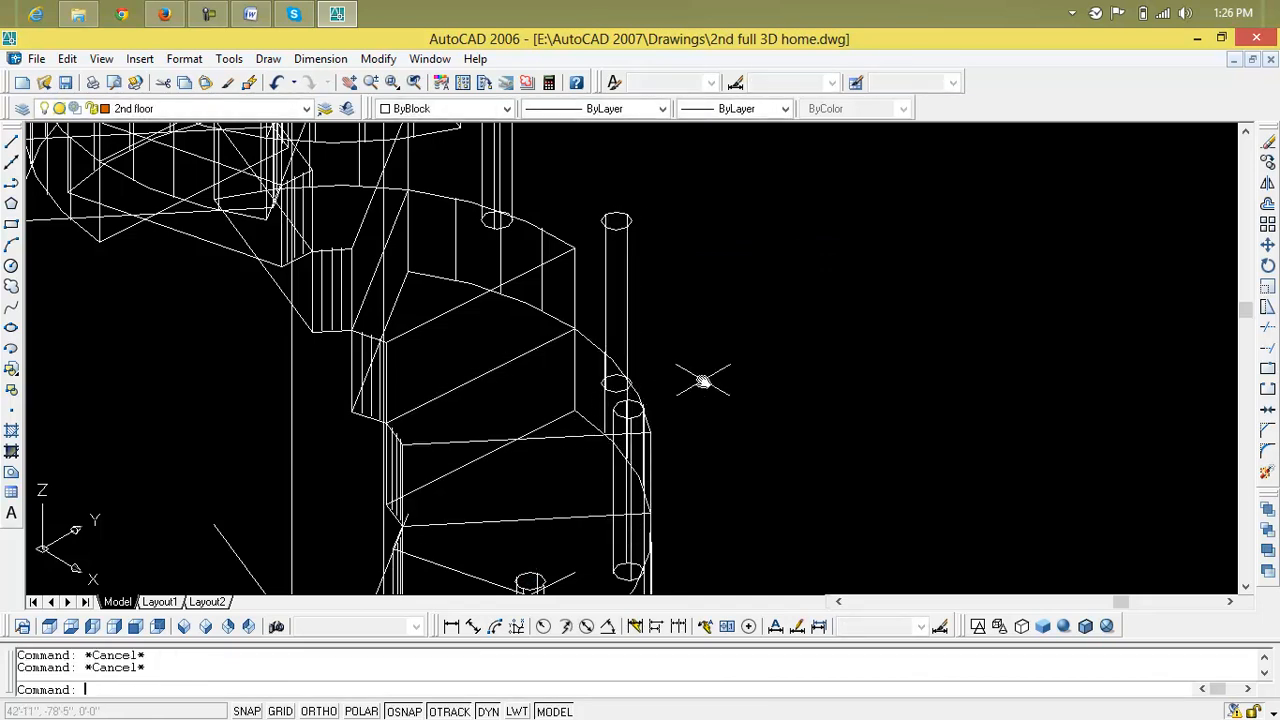
# - Erase the central column together with the leftover radial guide lines at its base, and restore the shaded display
pyautogui.scroll(-5, 700, 377)
pyautogui.click(550, 465)
pyautogui.click(516, 390)
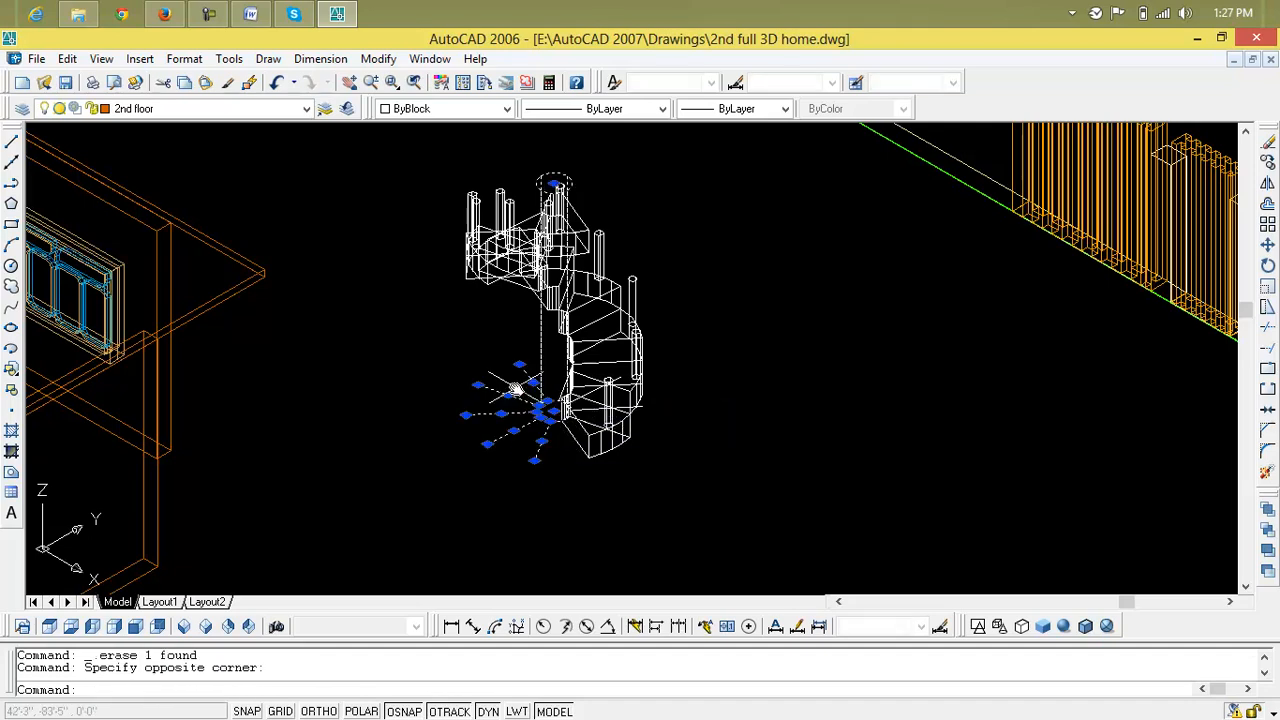
pyautogui.press('Delete')
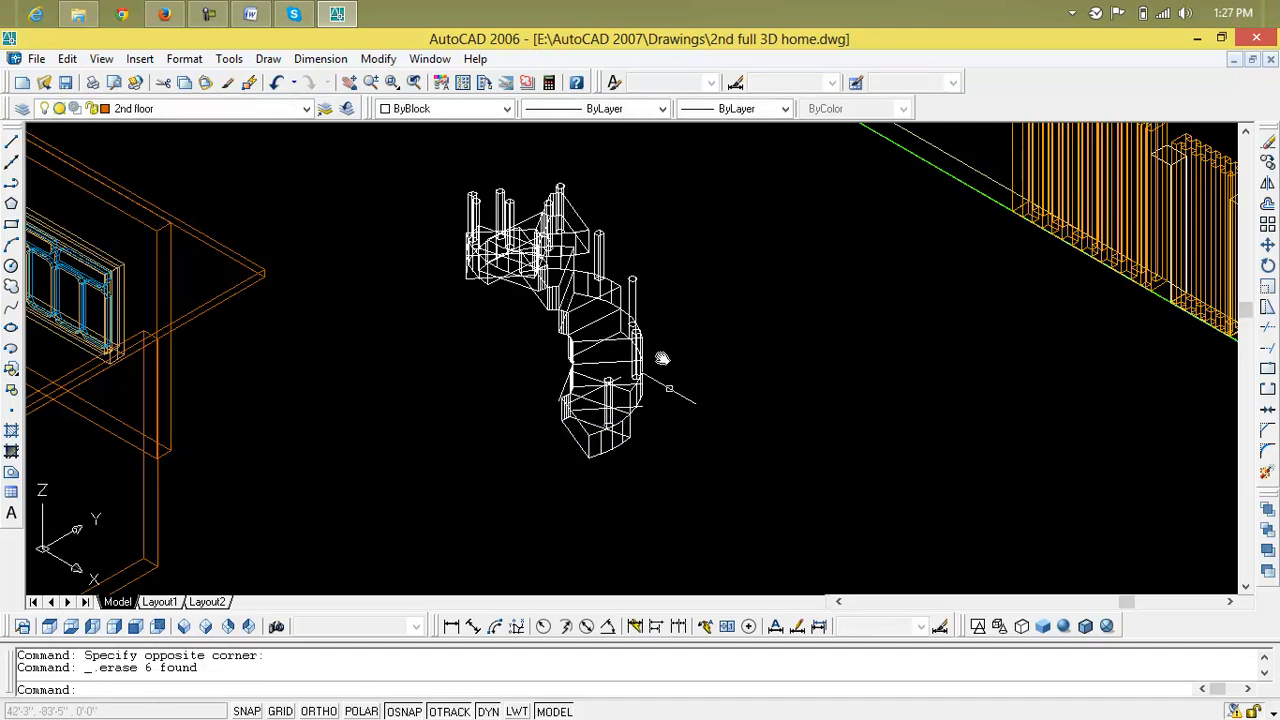
pyautogui.write('shade')
pyautogui.press('Return')
pyautogui.scroll(-5, 705, 505)
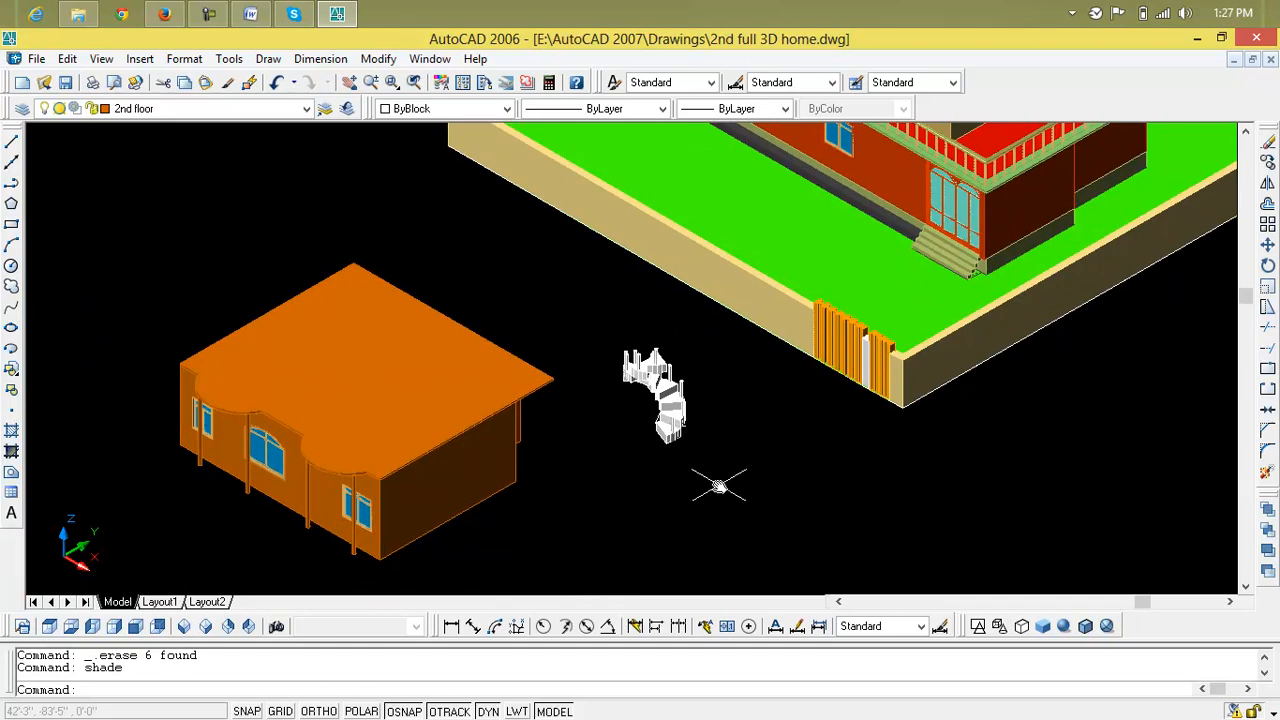